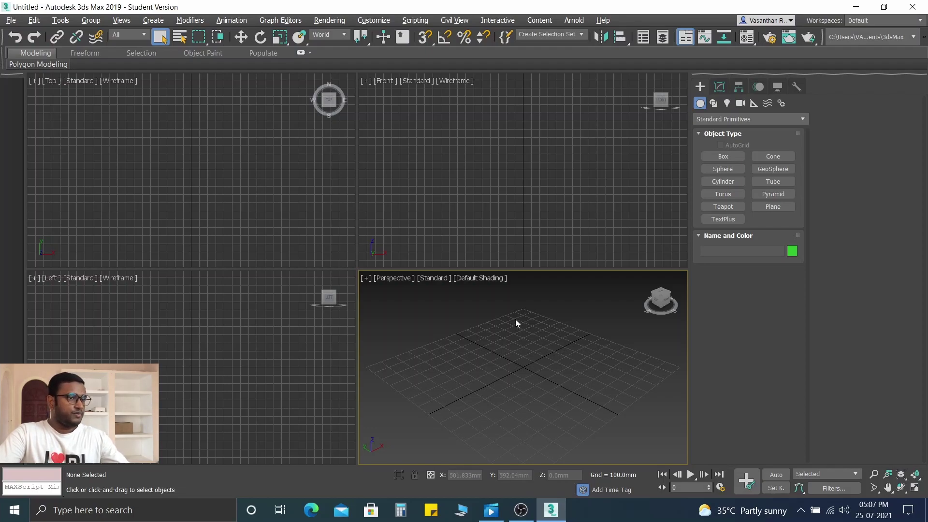
Set the display unit scale to metric millimeters in the units setup
{"action": "left_click", "coordinate": [379, 22]}
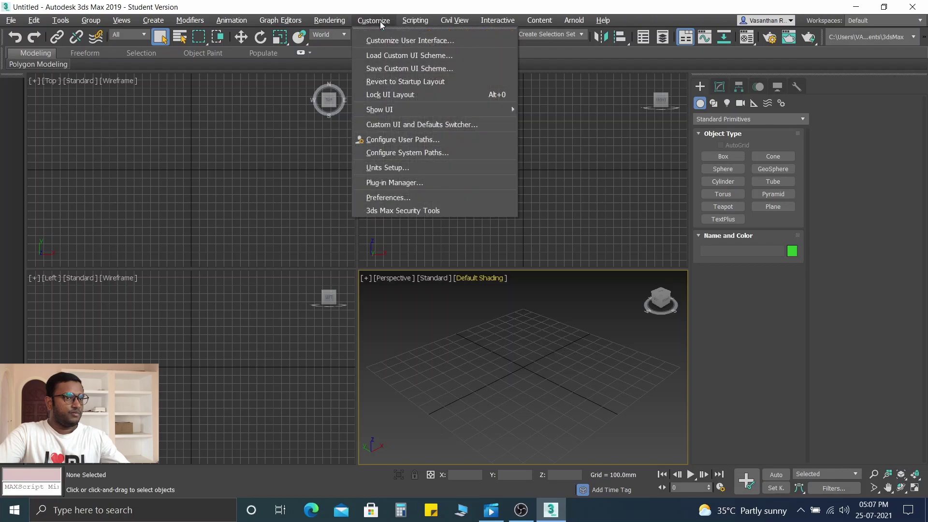
{"action": "left_click", "coordinate": [394, 167]}
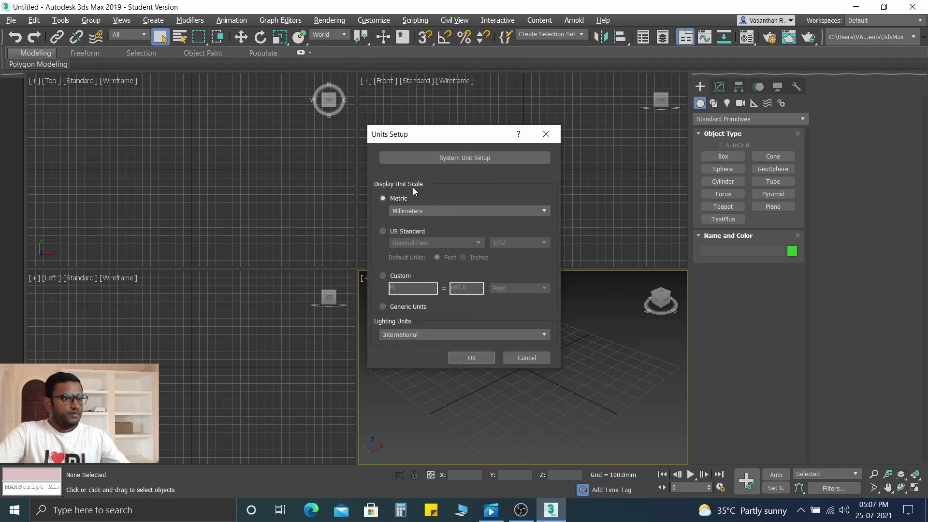
{"action": "left_click", "coordinate": [421, 213]}
{"action": "left_click", "coordinate": [420, 221]}
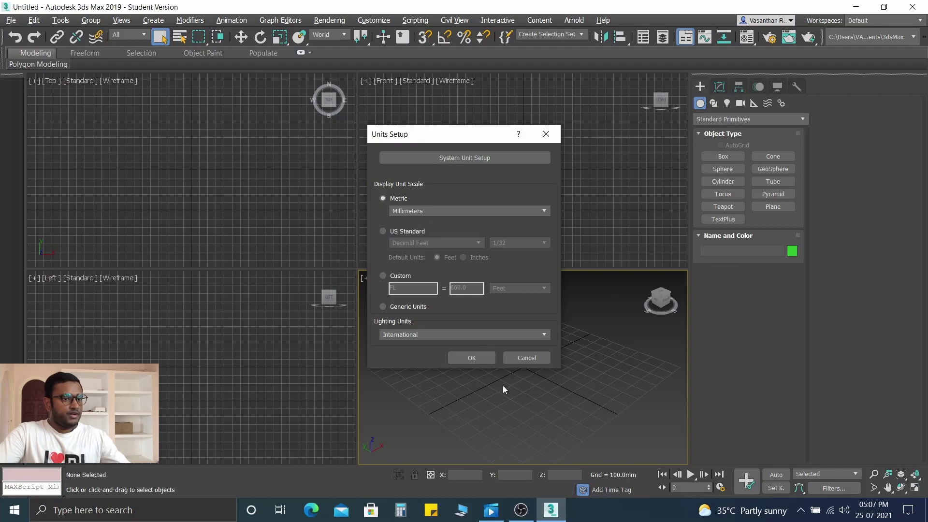
{"action": "left_click", "coordinate": [473, 359]}
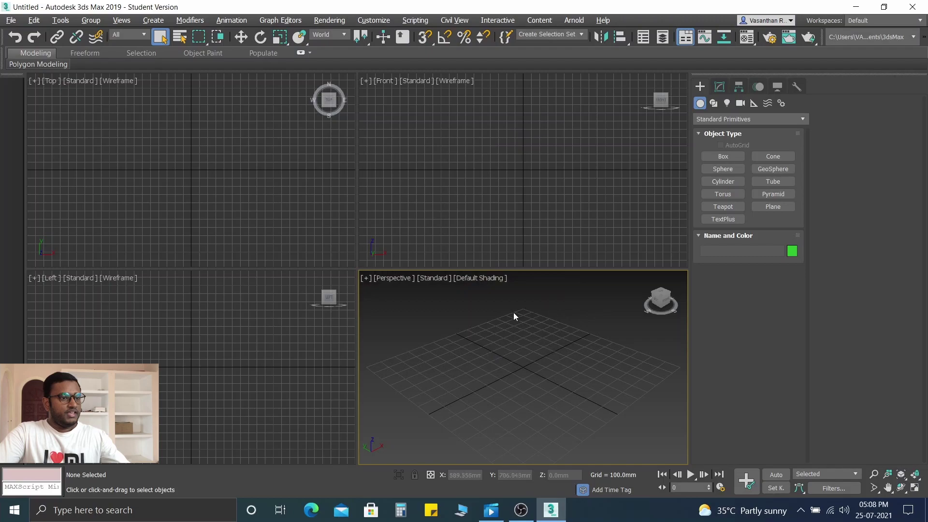
Maximize the Top viewport and draw a rectangle spline about 850 mm long and 1201 mm wide around the grid centre
{"action": "left_click", "coordinate": [213, 167]}
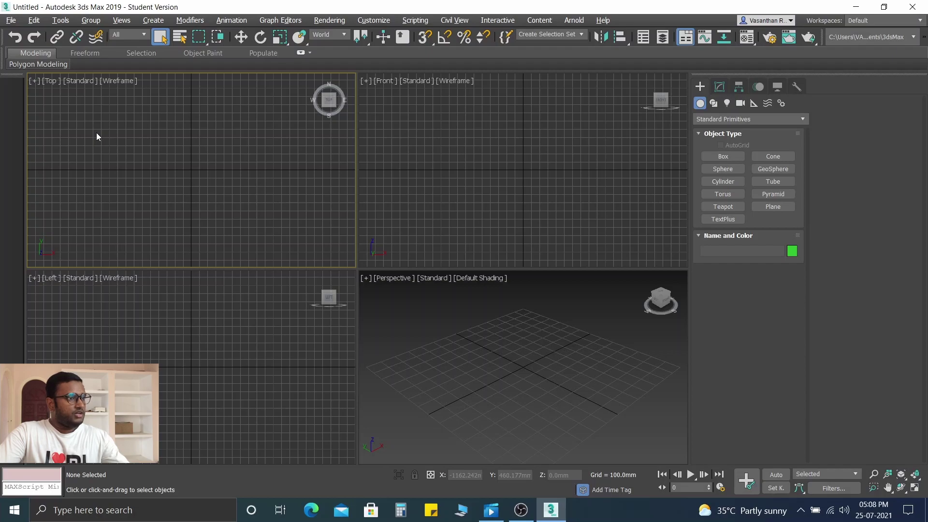
{"action": "key", "text": "alt+w"}
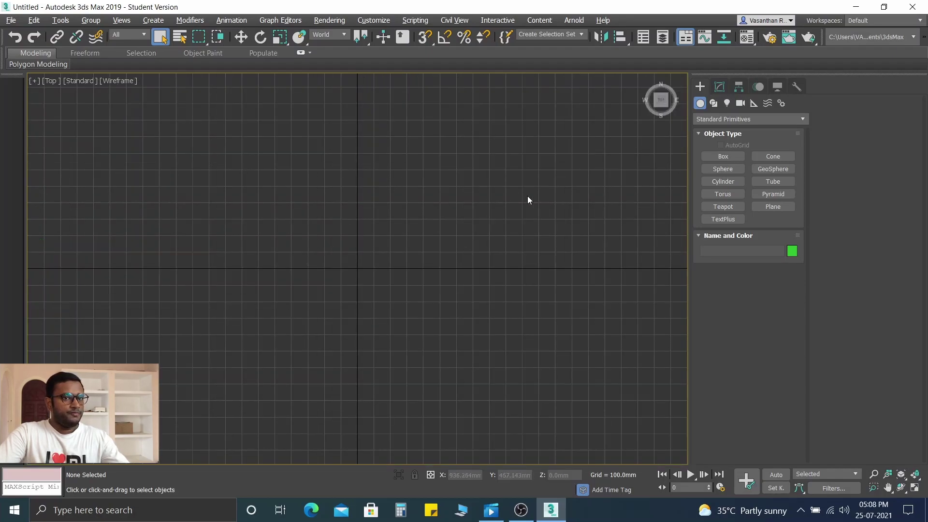
{"action": "left_click", "coordinate": [715, 103]}
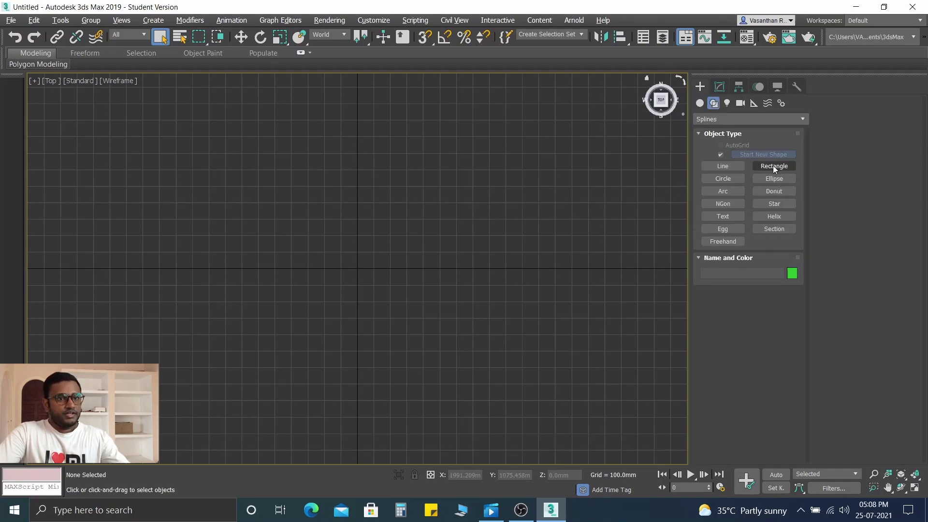
{"action": "left_click", "coordinate": [773, 167]}
{"action": "left_click_drag", "start_coordinate": [274, 198], "coordinate": [473, 337]}
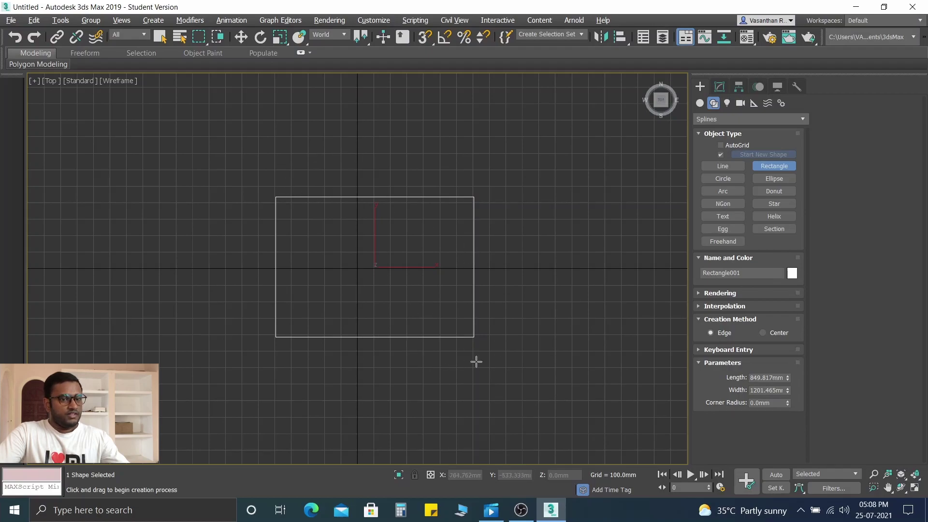
Set the rectangle's length and width both to 150 mm
{"action": "double_click", "coordinate": [769, 377]}
{"action": "type", "text": "150"}
{"action": "key", "text": "Return"}
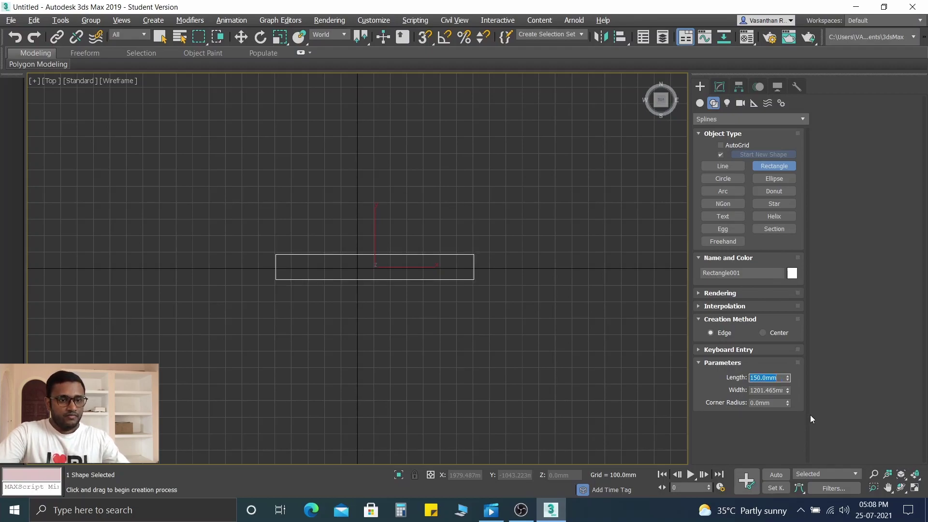
{"action": "left_click_drag", "start_coordinate": [787, 392], "coordinate": [785, 393]}
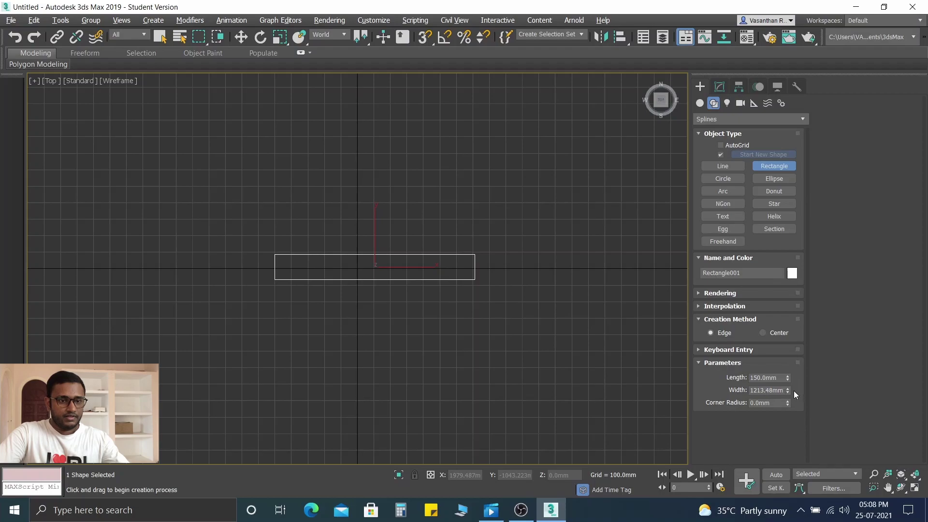
{"action": "double_click", "coordinate": [783, 390]}
{"action": "type", "text": "5150"}
{"action": "key", "text": "Return"}
{"action": "scroll", "coordinate": [377, 275], "scroll_direction": "up", "scroll_amount": 5}
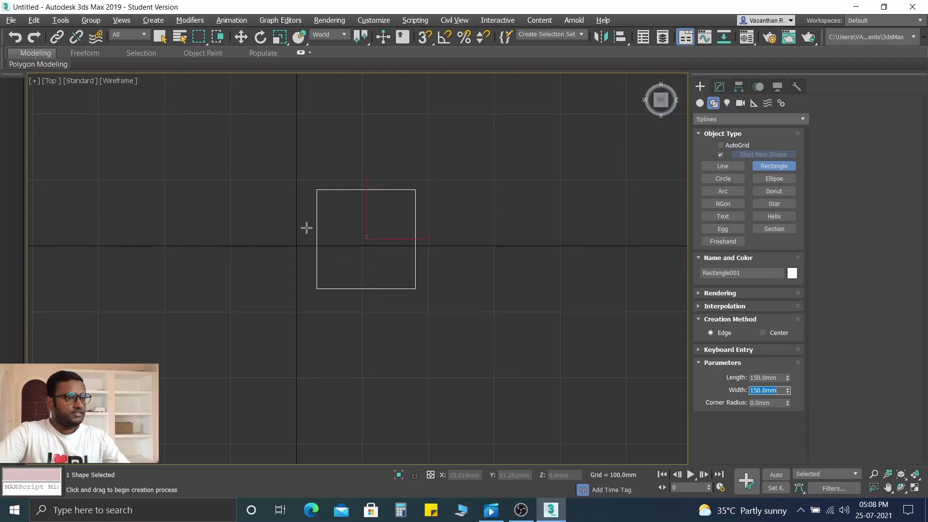
{"action": "left_click", "coordinate": [362, 265]}
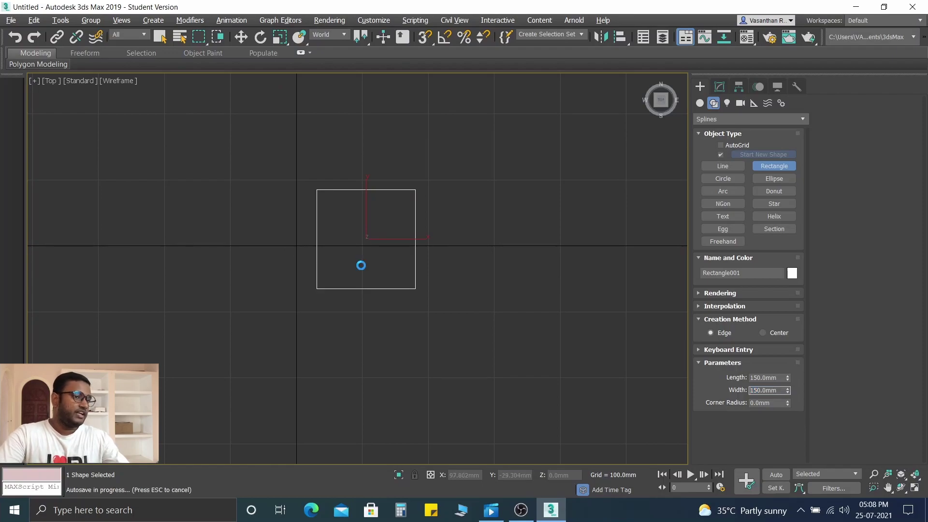
Move the square to the world origin by setting its absolute X and Y positions to 0
{"action": "left_click", "coordinate": [239, 37]}
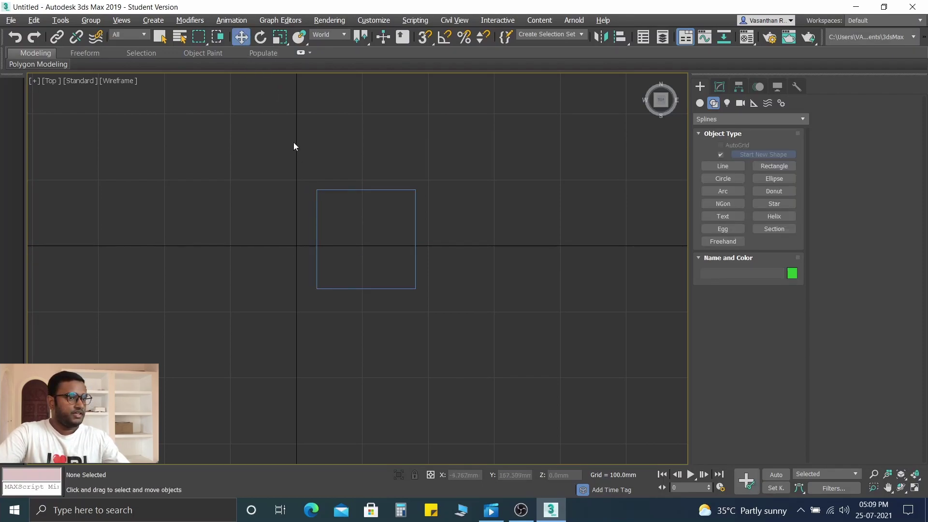
{"action": "left_click", "coordinate": [319, 190]}
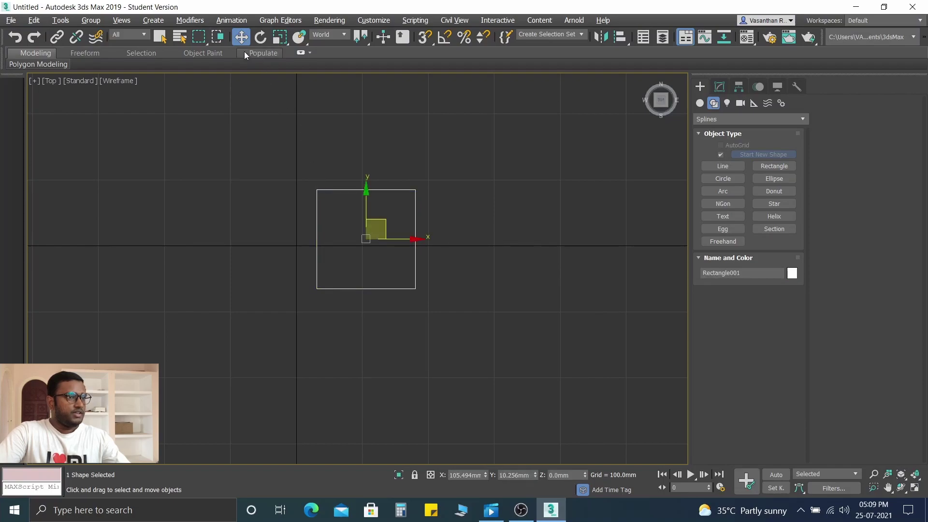
{"action": "right_click", "coordinate": [242, 38]}
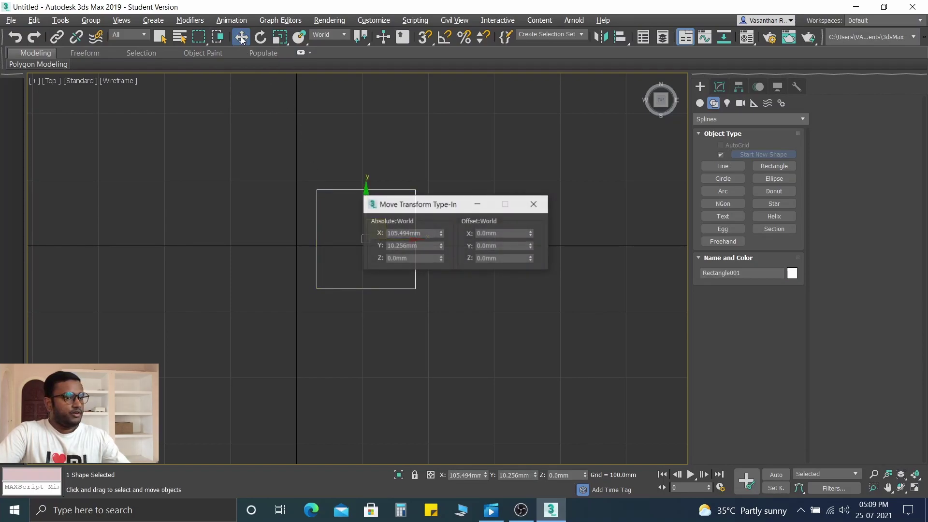
{"action": "left_click_drag", "start_coordinate": [423, 234], "coordinate": [389, 234]}
{"action": "type", "text": "0"}
{"action": "key", "text": "Return"}
{"action": "left_click_drag", "start_coordinate": [429, 247], "coordinate": [374, 238]}
{"action": "type", "text": "0"}
{"action": "key", "text": "Return"}
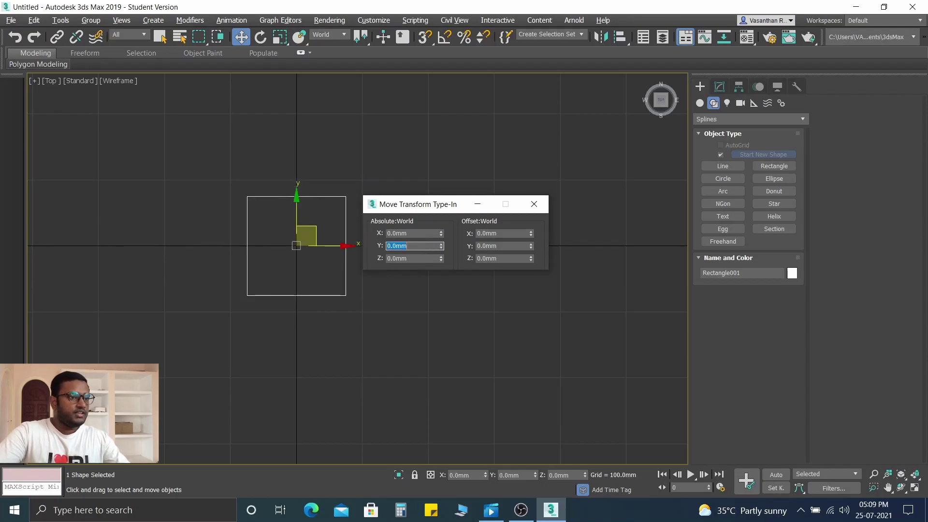
{"action": "left_click", "coordinate": [532, 205]}
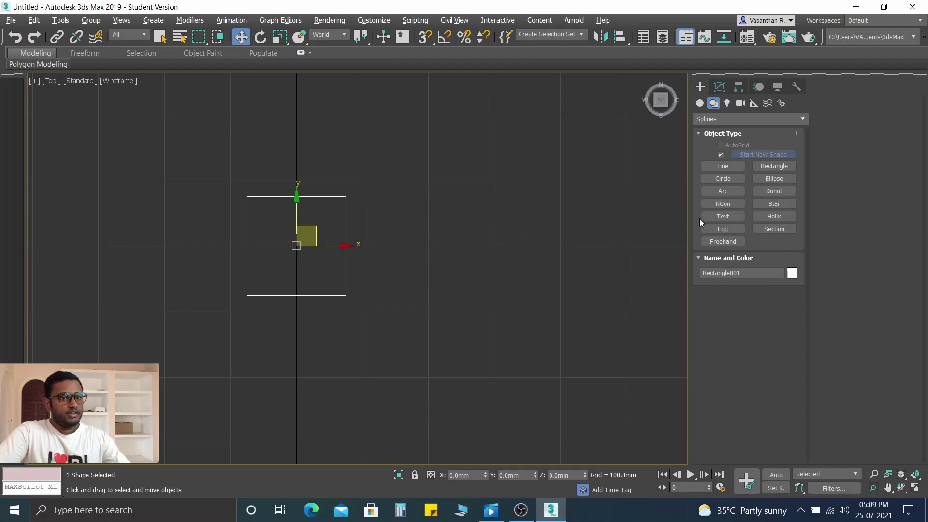
Draw a six-sided NGon spline with a radius of about 70 mm from the square's centre
{"action": "left_click", "coordinate": [734, 203]}
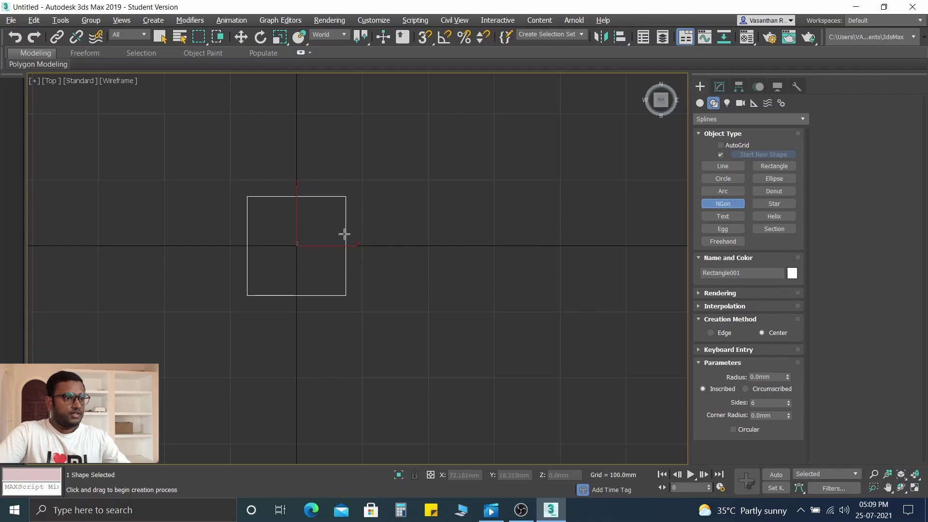
{"action": "scroll", "coordinate": [290, 244], "scroll_direction": "up", "scroll_amount": 4}
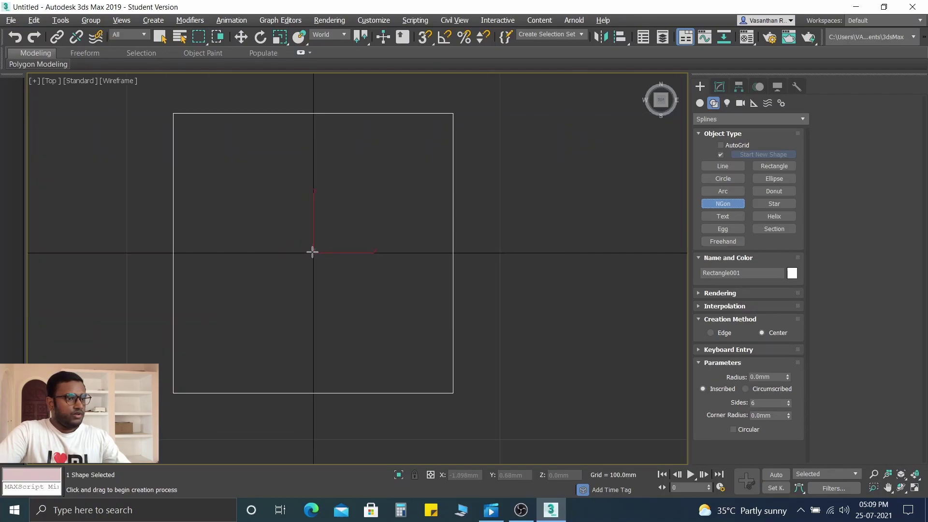
{"action": "left_click_drag", "start_coordinate": [313, 252], "coordinate": [364, 368]}
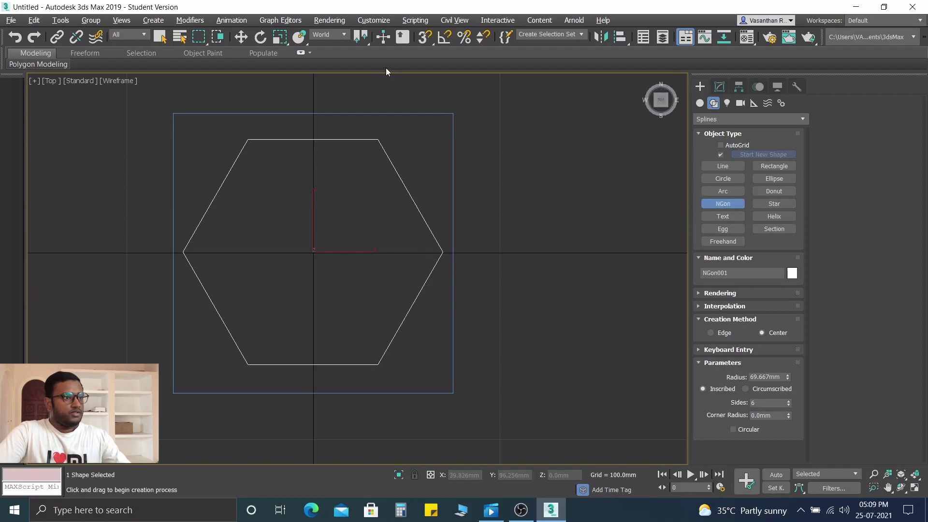
Centre the NGon exactly on the world origin with absolute X and Y positions of 0
{"action": "left_click", "coordinate": [240, 37]}
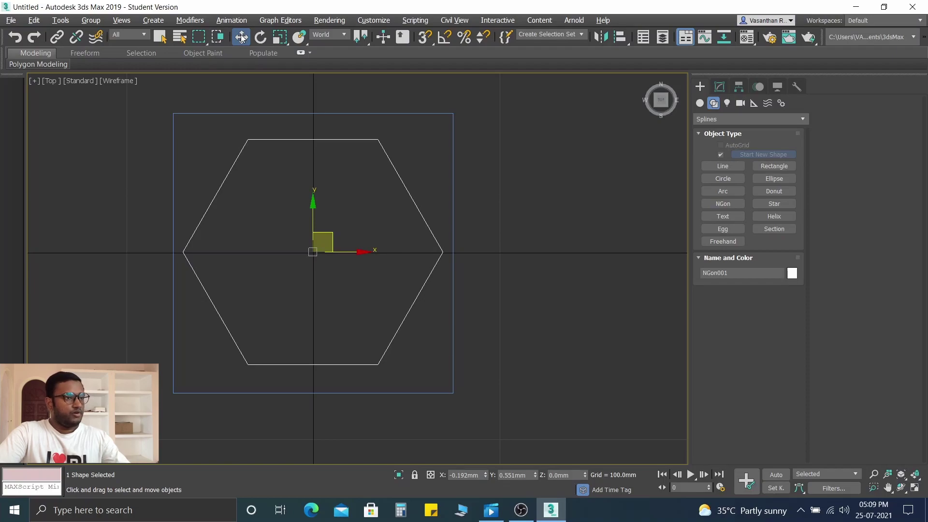
{"action": "right_click", "coordinate": [241, 37]}
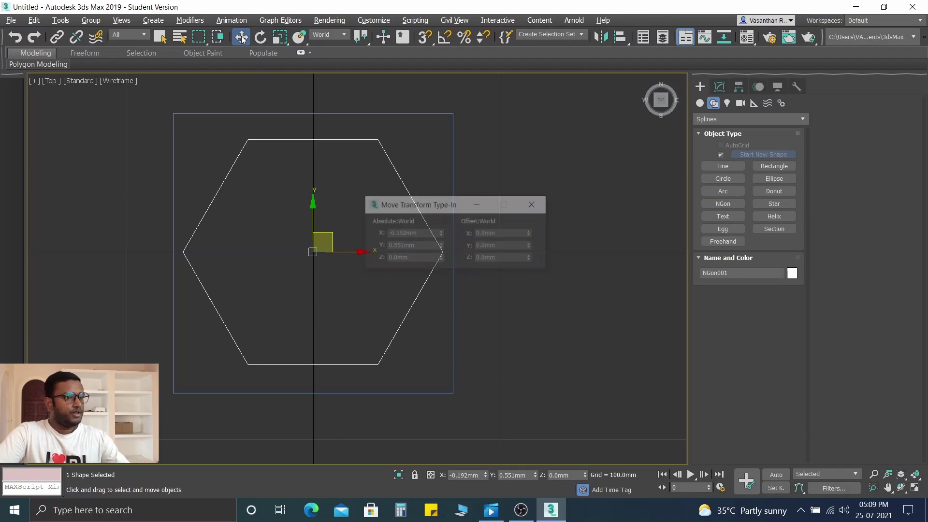
{"action": "left_click", "coordinate": [426, 235]}
{"action": "left_click_drag", "start_coordinate": [415, 246], "coordinate": [387, 245]}
{"action": "type", "text": "0"}
{"action": "key", "text": "Return"}
{"action": "left_click", "coordinate": [396, 234]}
{"action": "left_click_drag", "start_coordinate": [420, 235], "coordinate": [387, 234]}
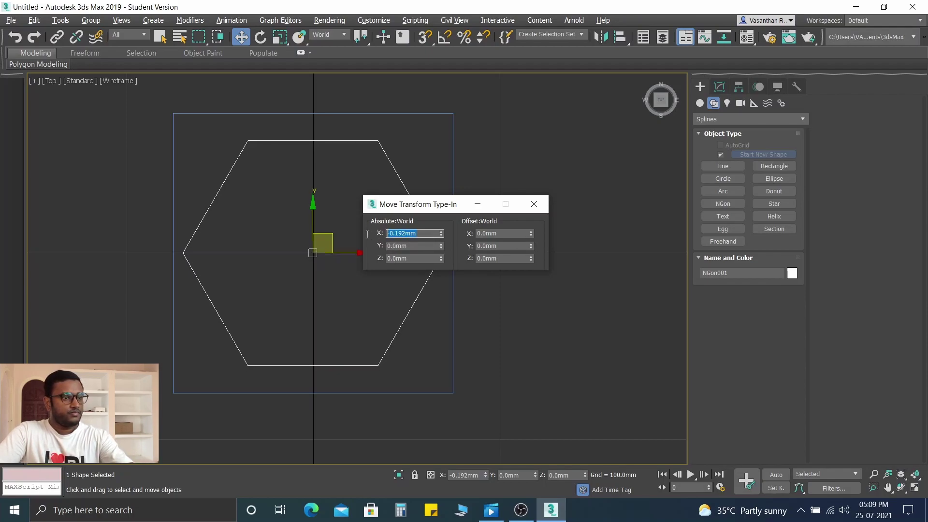
{"action": "type", "text": "0"}
{"action": "key", "text": "Return"}
{"action": "left_click", "coordinate": [536, 205]}
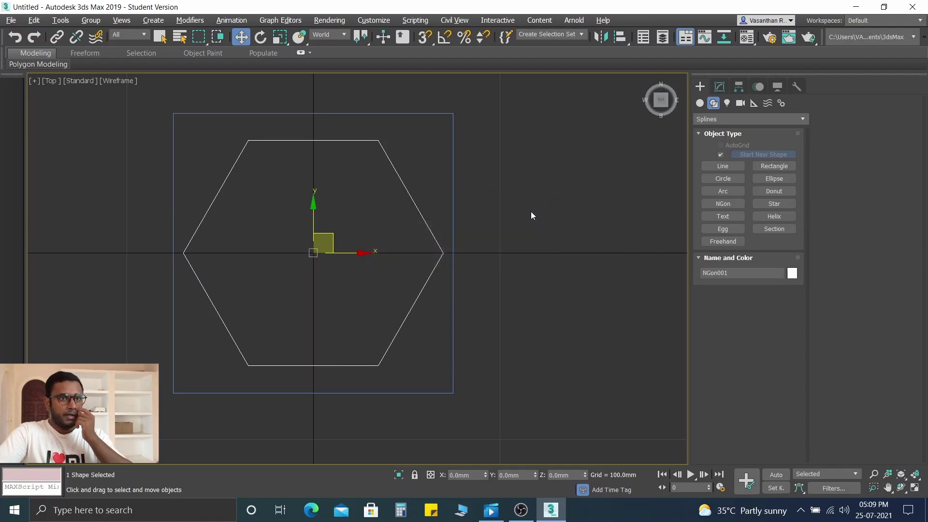
Set the NGon's number of sides to 16
{"action": "left_click", "coordinate": [720, 87]}
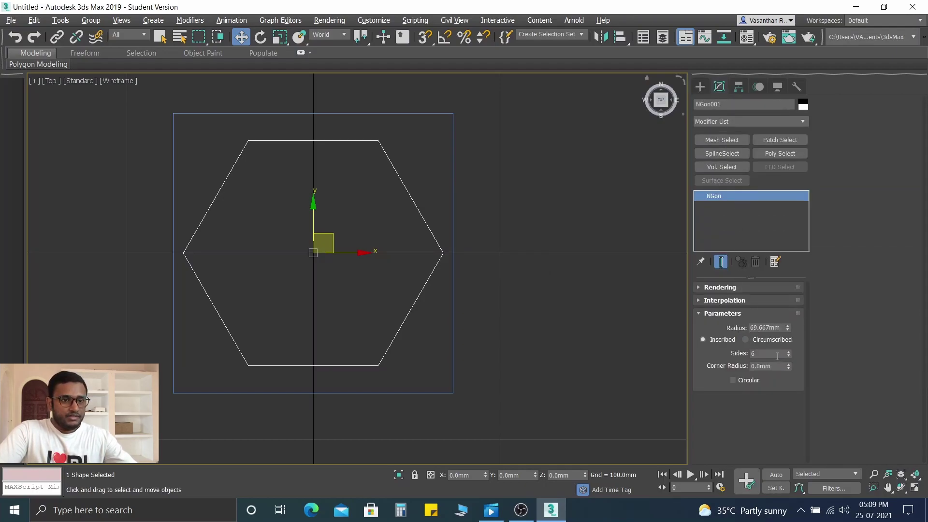
{"action": "double_click", "coordinate": [771, 353]}
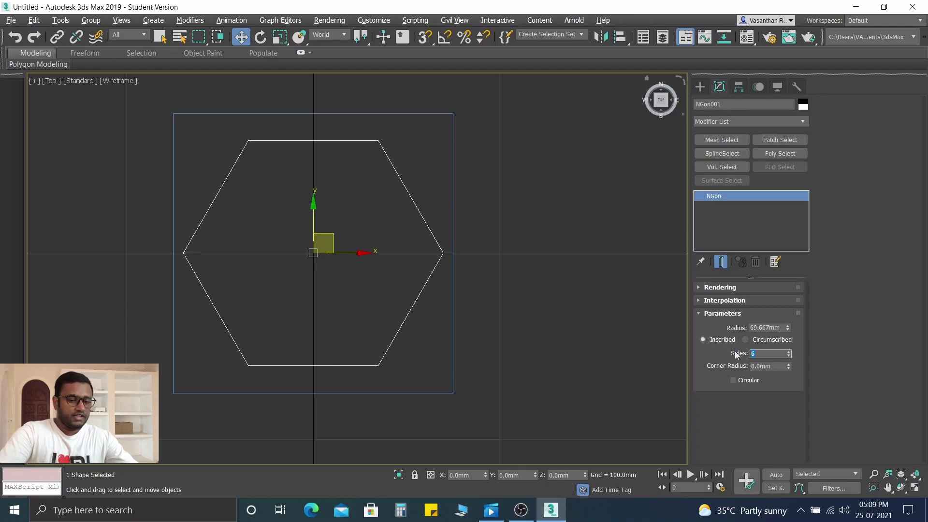
{"action": "type", "text": "15"}
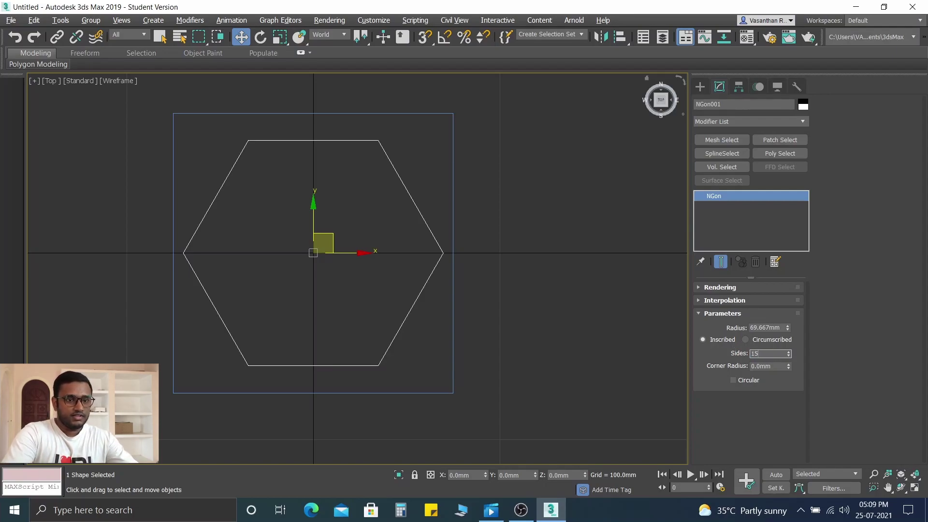
{"action": "key", "text": "Return"}
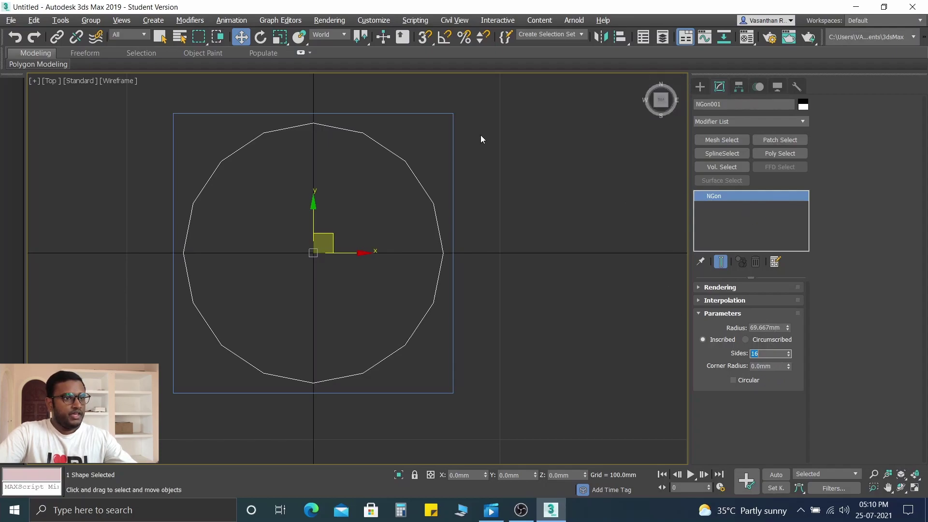
Convert the outer square to an Editable Spline and set its interpolation steps to 0
{"action": "left_click", "coordinate": [452, 127]}
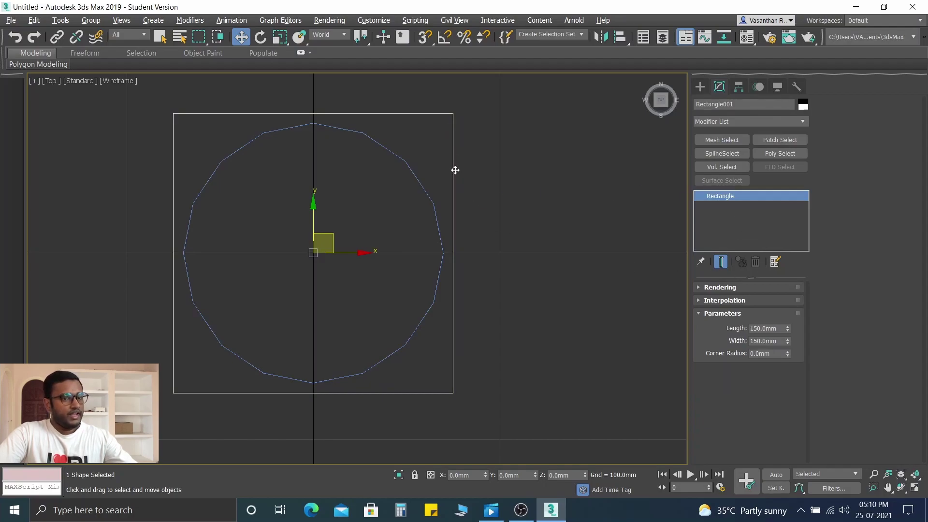
{"action": "right_click", "coordinate": [455, 170]}
{"action": "mouse_move", "coordinate": [532, 298]}
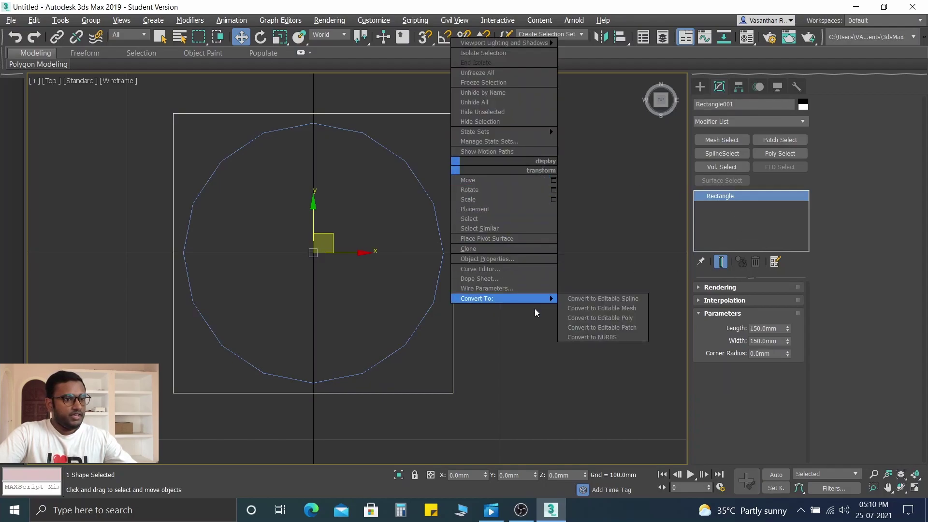
{"action": "left_click", "coordinate": [608, 300]}
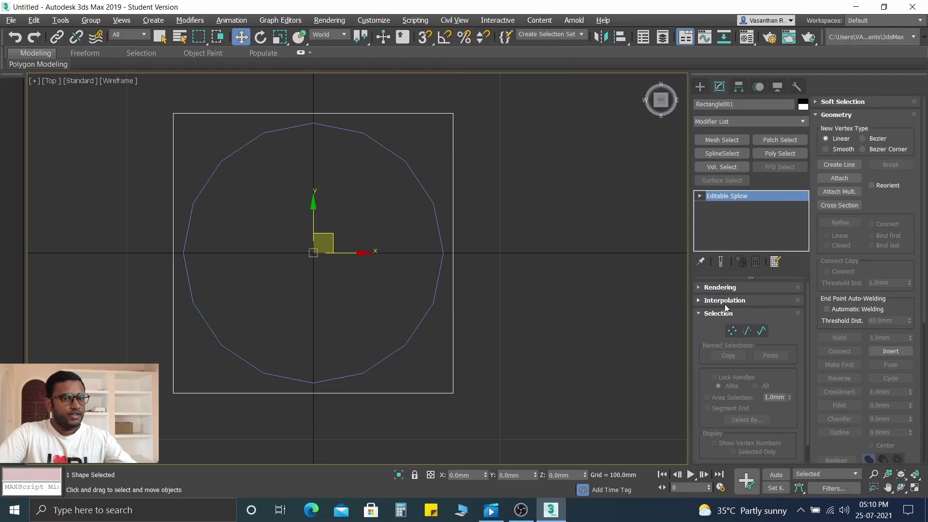
{"action": "left_click", "coordinate": [726, 301]}
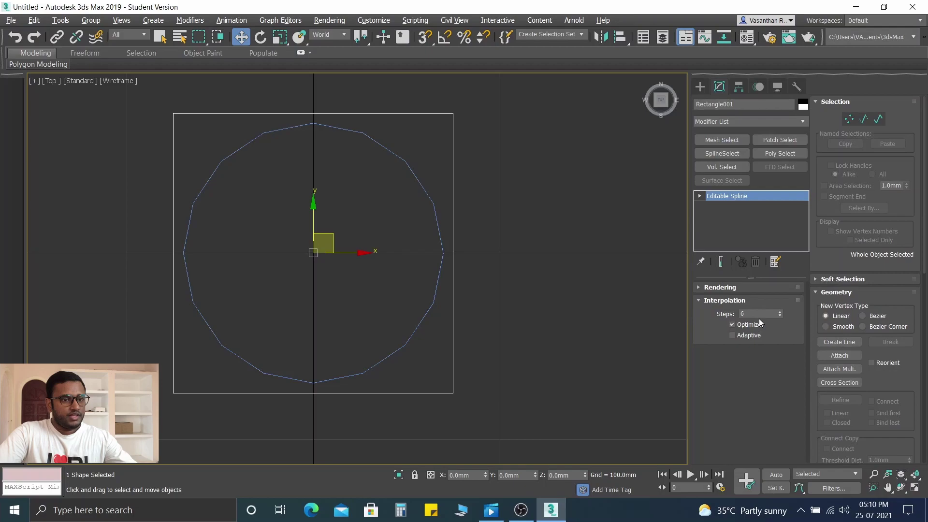
{"action": "type", "text": "0"}
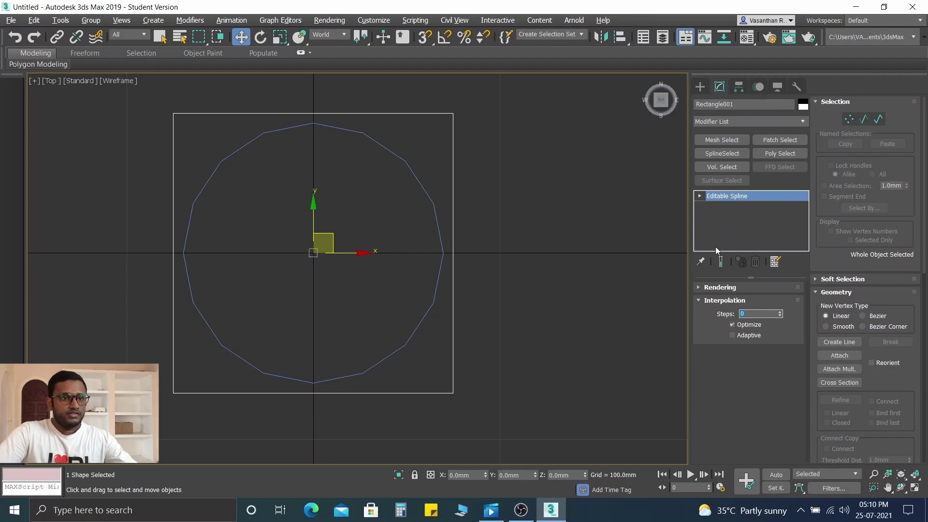
{"action": "left_click", "coordinate": [850, 120]}
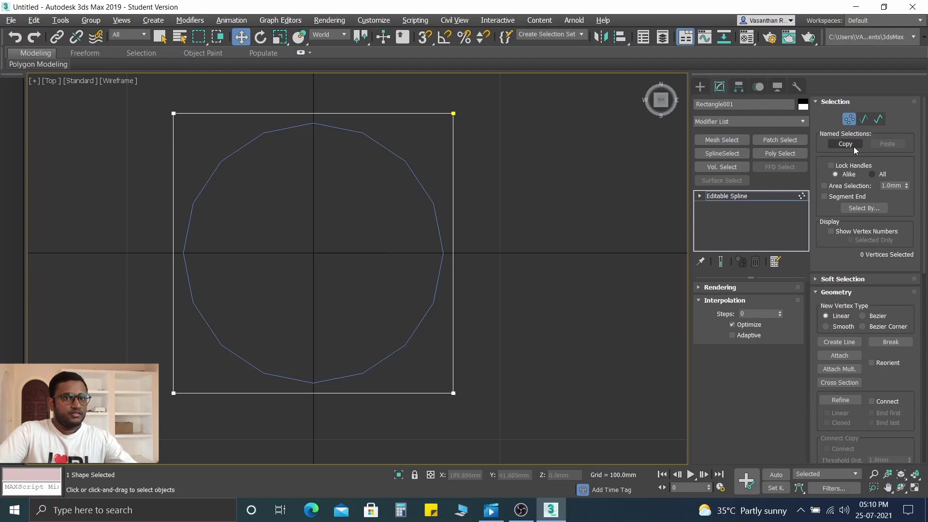
{"action": "left_click", "coordinate": [850, 119]}
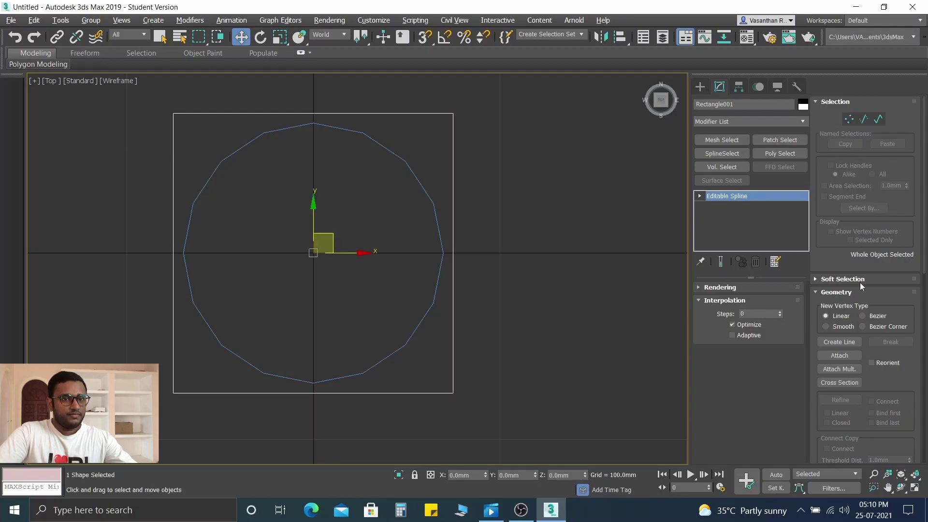
Attach the 16-sided NGon to the square so both belong to one editable spline
{"action": "scroll", "coordinate": [855, 234], "scroll_direction": "down", "scroll_amount": 3}
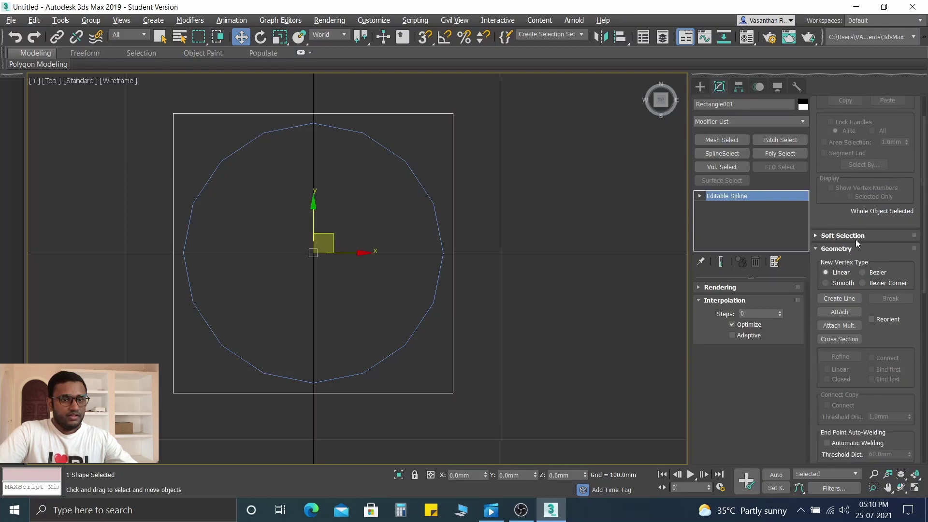
{"action": "left_click", "coordinate": [845, 312]}
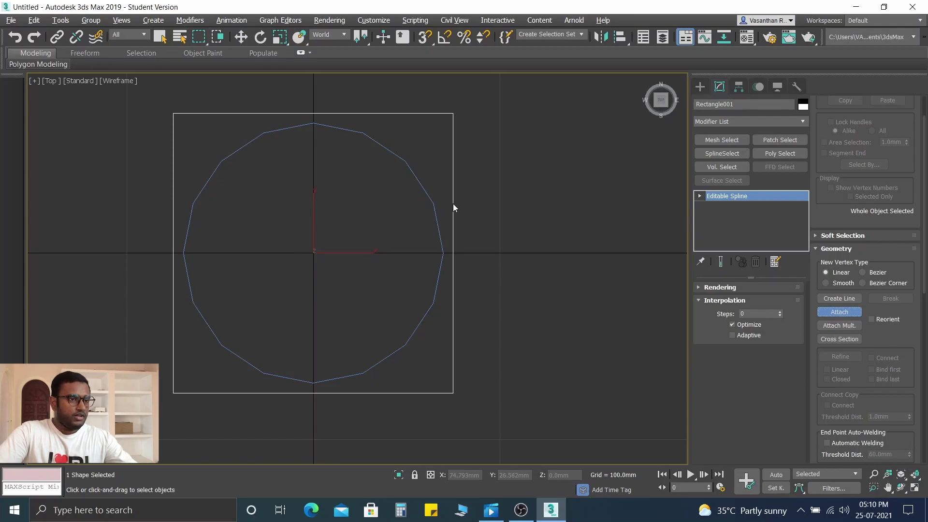
{"action": "left_click", "coordinate": [424, 192]}
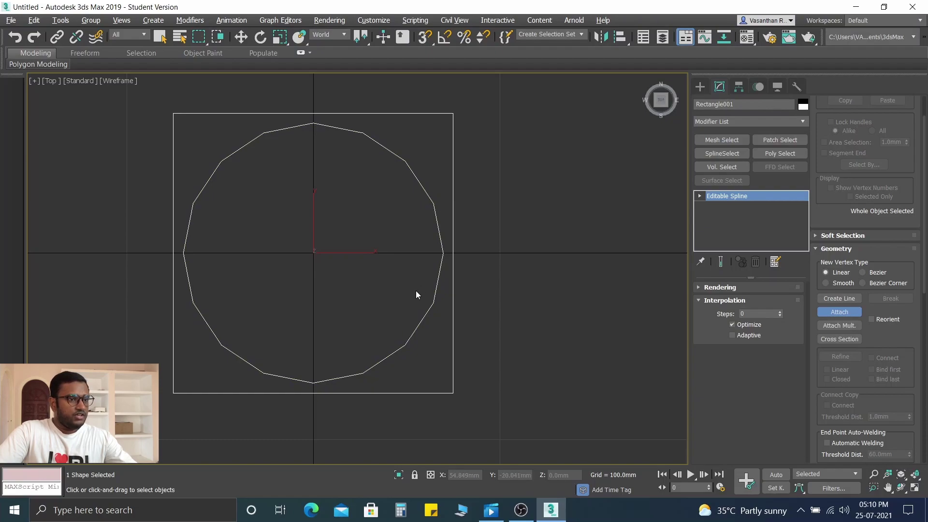
{"action": "left_click", "coordinate": [845, 311]}
{"action": "scroll", "coordinate": [845, 311], "scroll_direction": "up", "scroll_amount": 2}
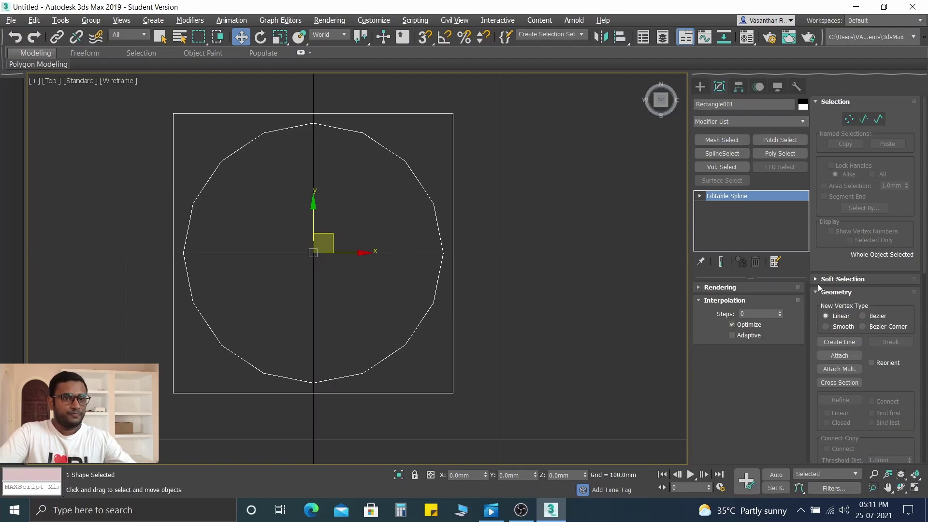
Make the polygon's diagonal vertex nearest the square's upper-right corner the first vertex of its spline
{"action": "left_click", "coordinate": [848, 119]}
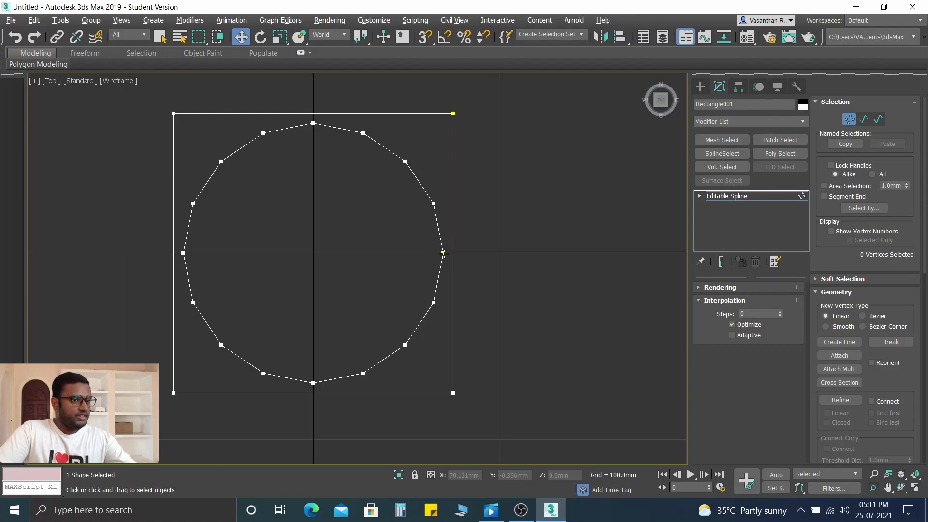
{"action": "left_click", "coordinate": [405, 161]}
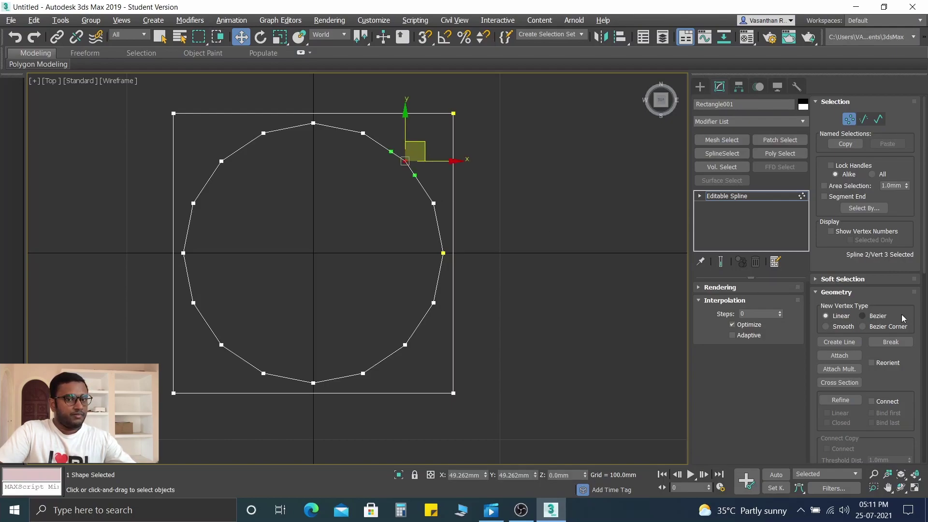
{"action": "scroll", "coordinate": [882, 317], "scroll_direction": "down", "scroll_amount": 3}
{"action": "scroll", "coordinate": [877, 186], "scroll_direction": "down", "scroll_amount": 2}
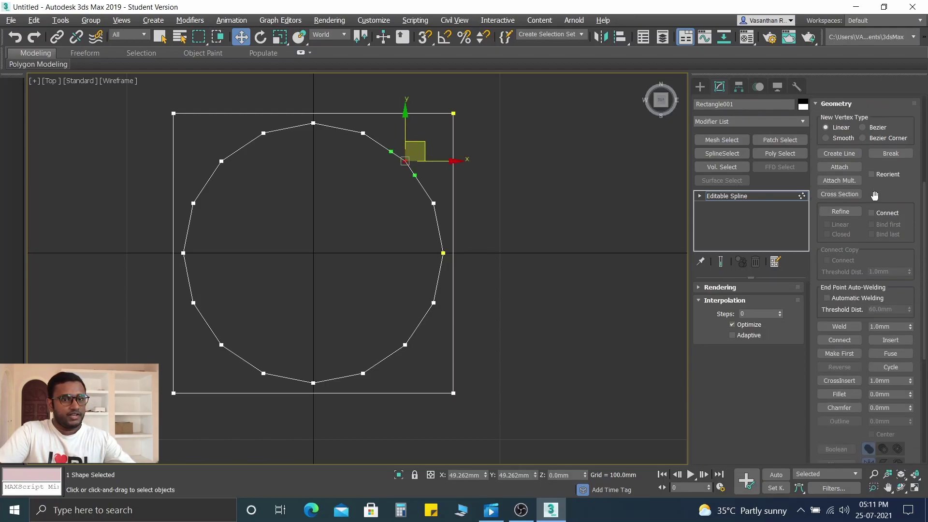
{"action": "scroll", "coordinate": [875, 203], "scroll_direction": "down", "scroll_amount": 2}
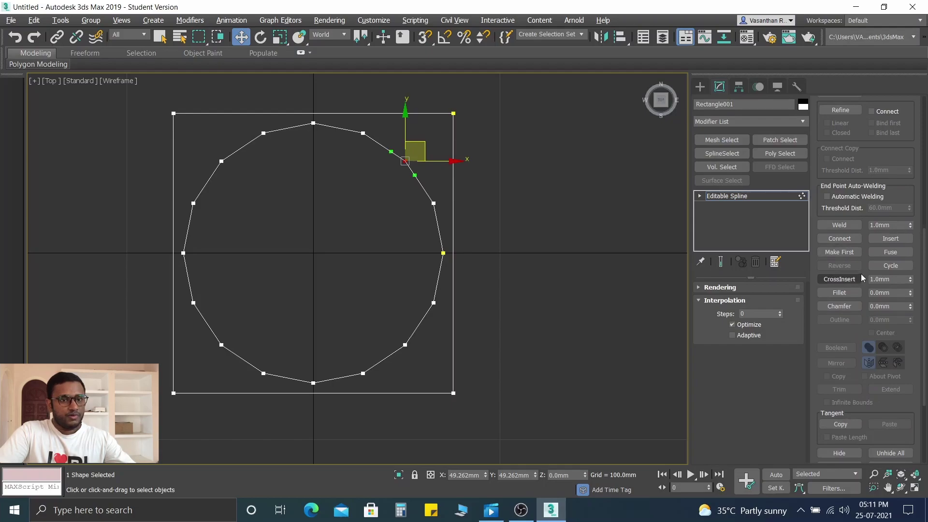
{"action": "left_click", "coordinate": [839, 251]}
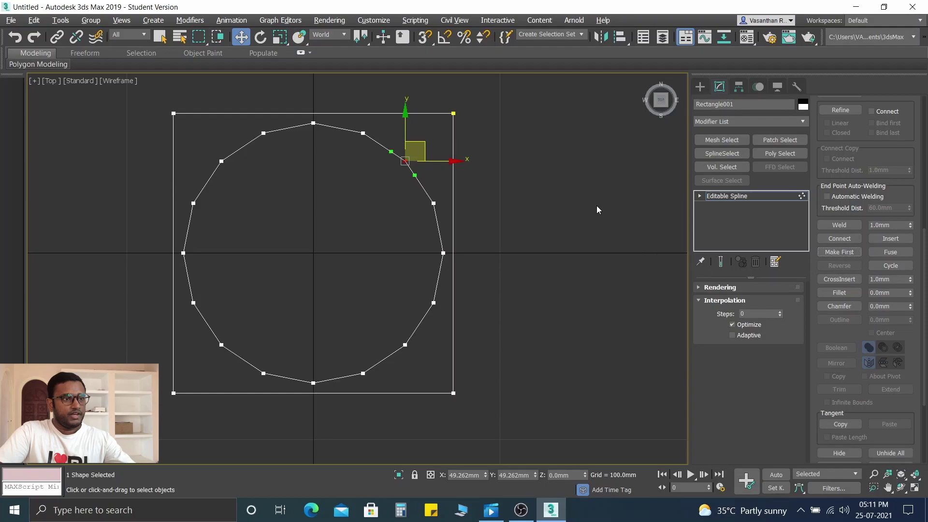
{"action": "left_click", "coordinate": [542, 176]}
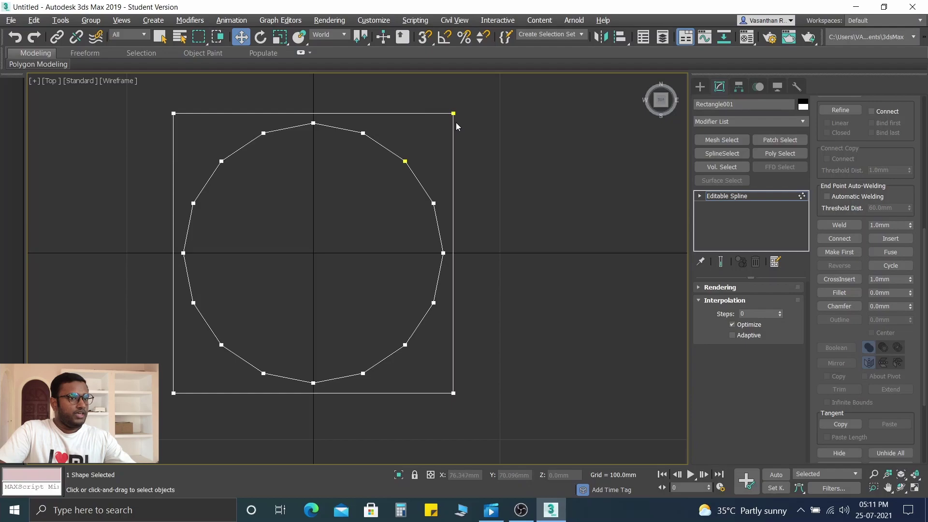
Scale the 16-sided spline down slightly and uniformly, and create a smaller concentric scaled copy inside it
{"action": "scroll", "coordinate": [843, 315], "scroll_direction": "up", "scroll_amount": 8}
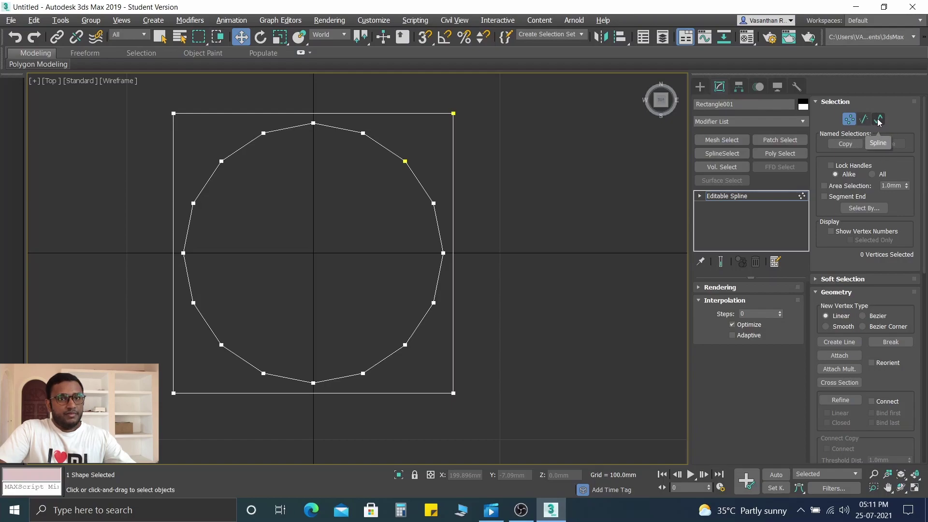
{"action": "left_click", "coordinate": [879, 119]}
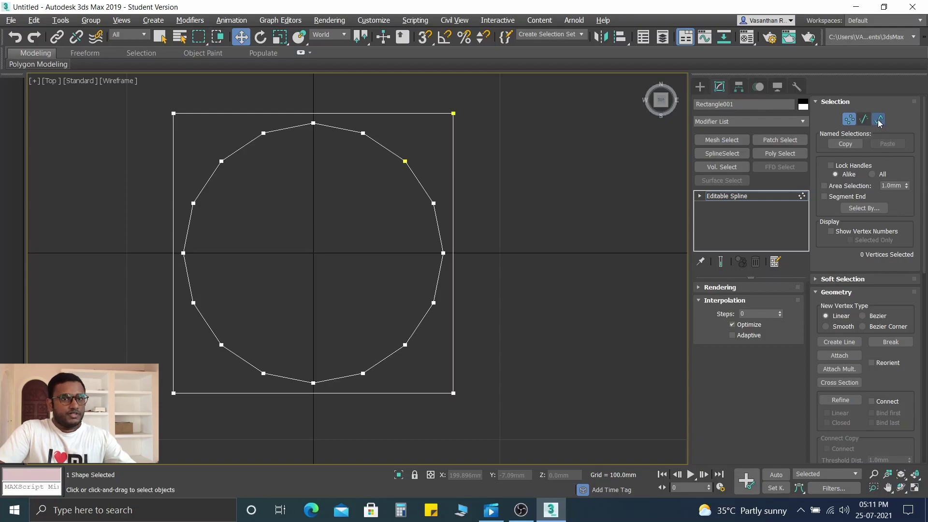
{"action": "left_click", "coordinate": [412, 173]}
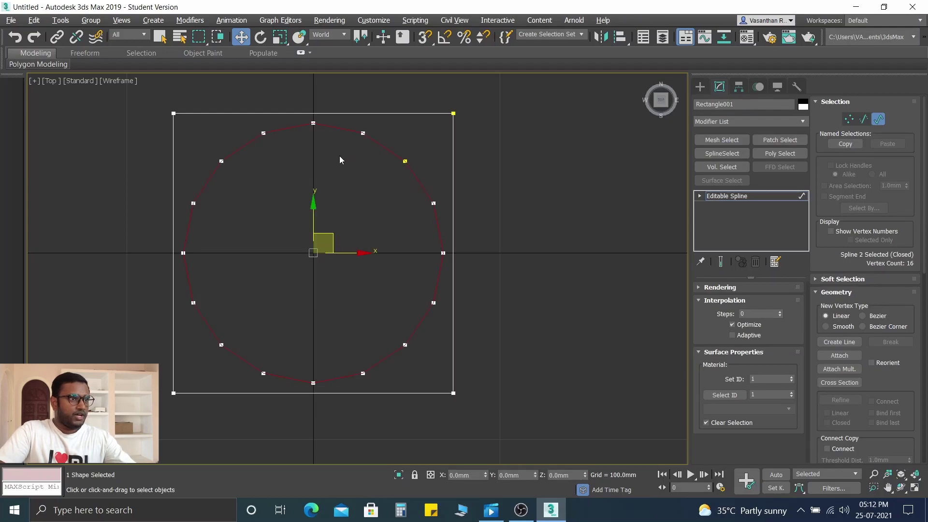
{"action": "left_click", "coordinate": [278, 40]}
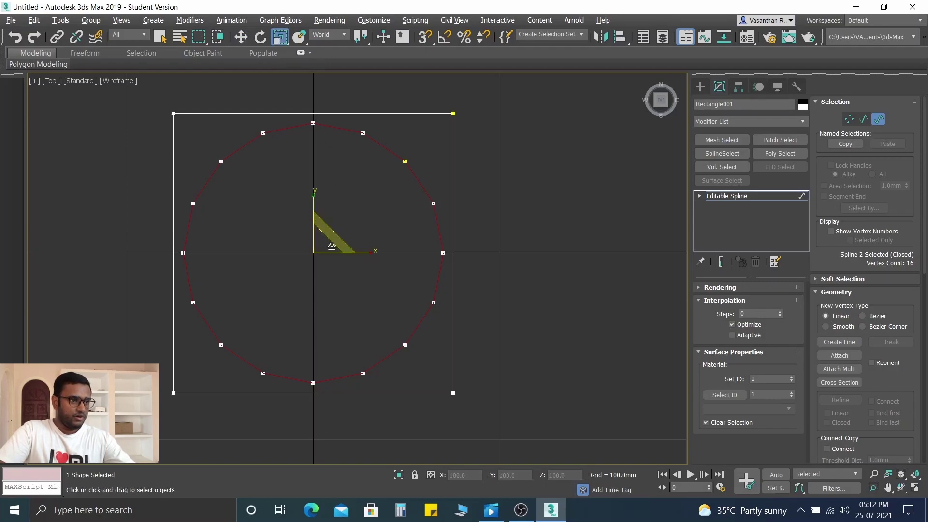
{"action": "mouse_move", "coordinate": [326, 248]}
{"action": "left_mouse_down"}
{"action": "mouse_move", "coordinate": [334, 258]}
{"action": "mouse_move", "coordinate": [335, 236]}
{"action": "mouse_move", "coordinate": [339, 249]}
{"action": "left_mouse_up"}
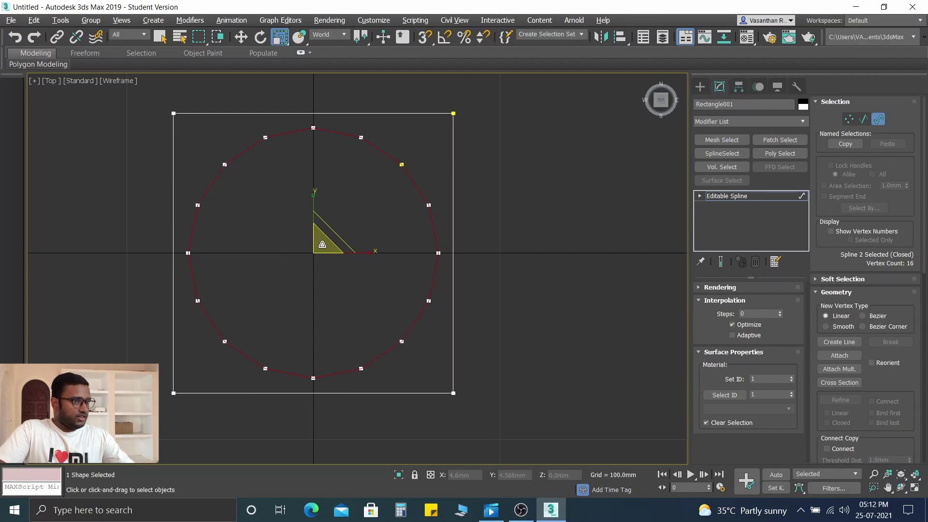
{"action": "left_click_drag", "start_coordinate": [322, 245], "coordinate": [323, 255], "text": "shift"}
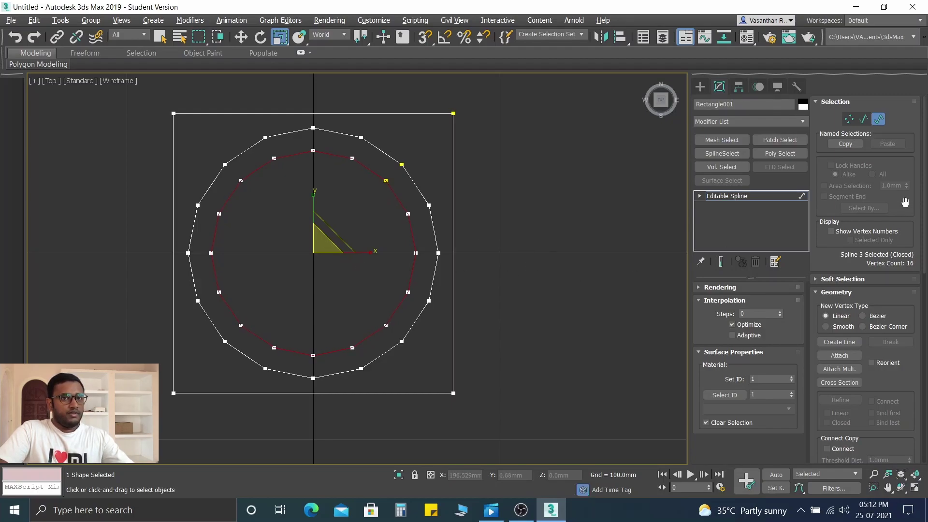
Divide all four side segments of the outer square with a Divide value of 4
{"action": "left_click", "coordinate": [865, 121]}
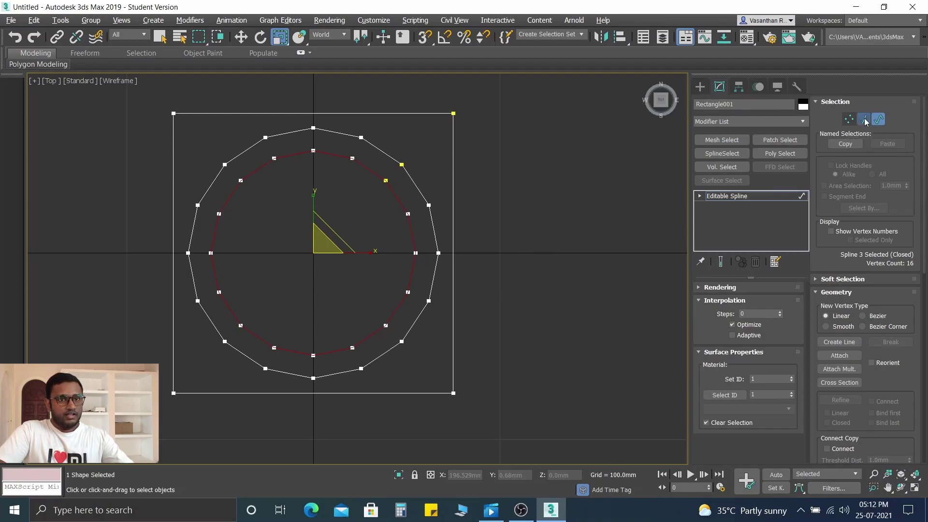
{"action": "left_click", "coordinate": [452, 185]}
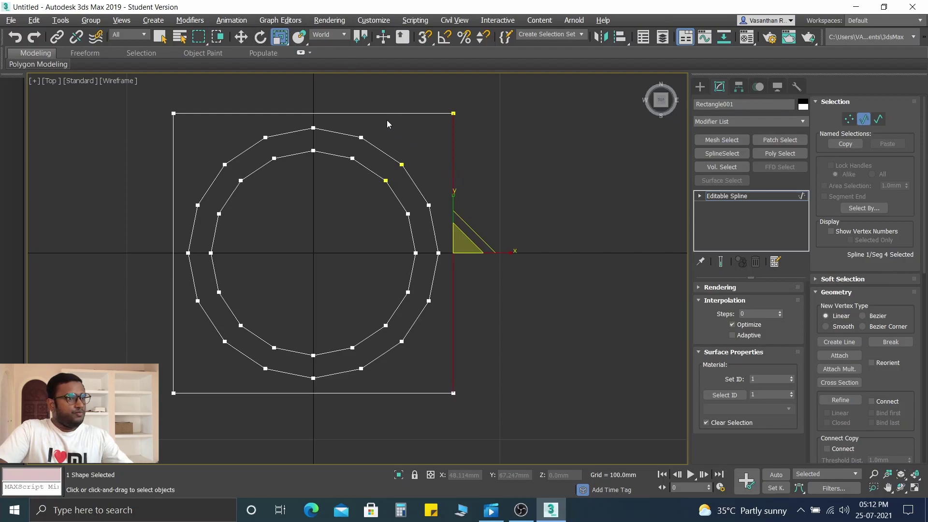
{"action": "left_click", "coordinate": [241, 38]}
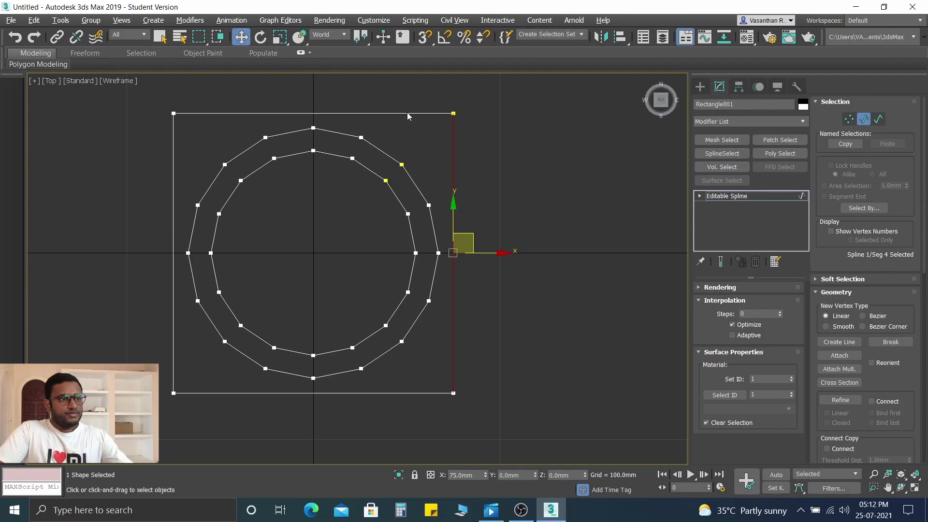
{"action": "left_click", "coordinate": [382, 114], "text": "ctrl"}
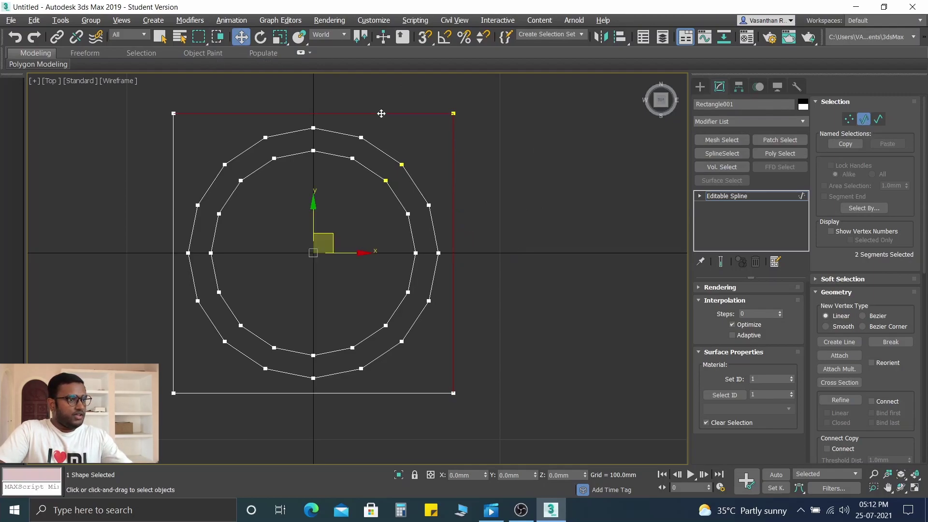
{"action": "left_click", "coordinate": [174, 144], "text": "ctrl"}
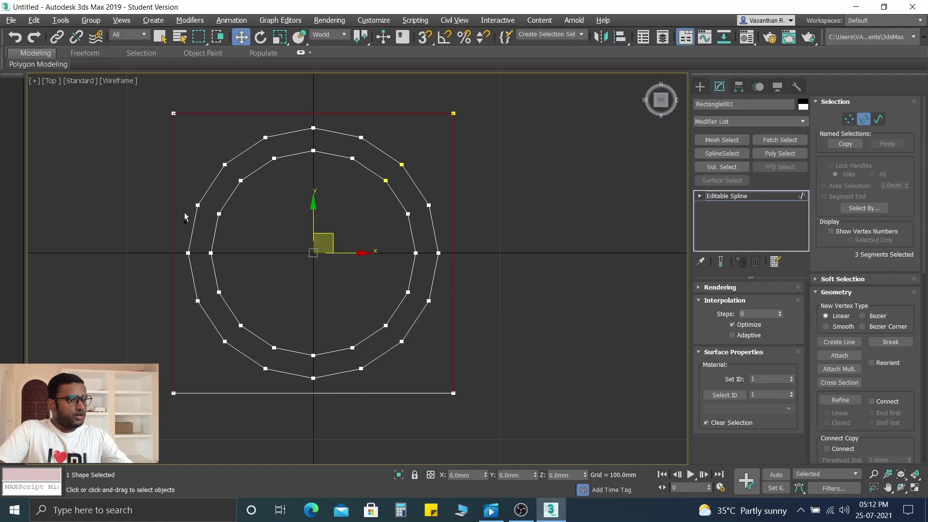
{"action": "left_click", "coordinate": [273, 394], "text": "ctrl"}
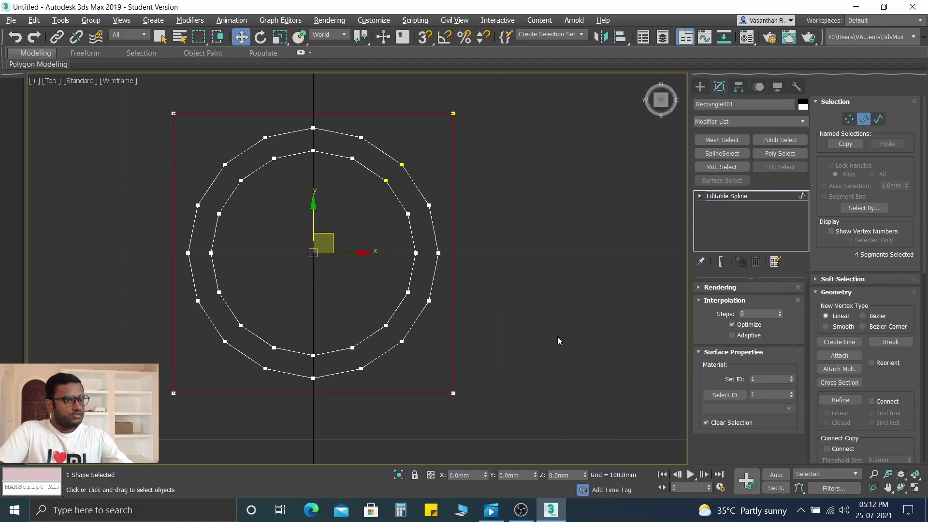
{"action": "scroll", "coordinate": [888, 288], "scroll_direction": "down", "scroll_amount": 3}
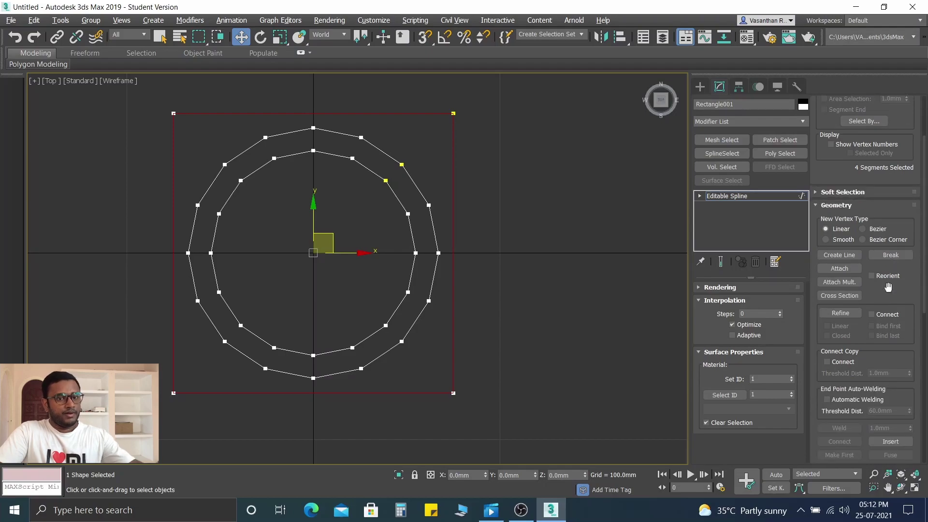
{"action": "scroll", "coordinate": [844, 302], "scroll_direction": "down", "scroll_amount": 10}
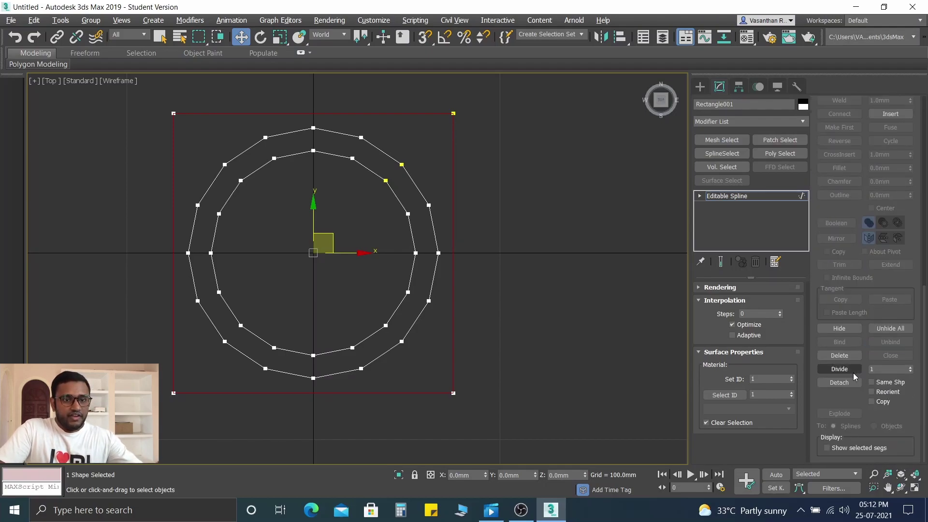
{"action": "double_click", "coordinate": [882, 368]}
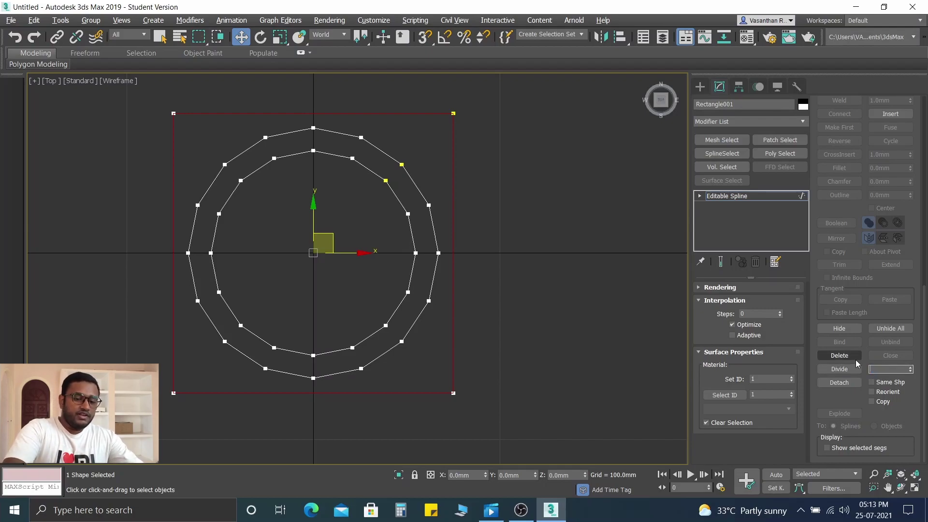
{"action": "type", "text": "4"}
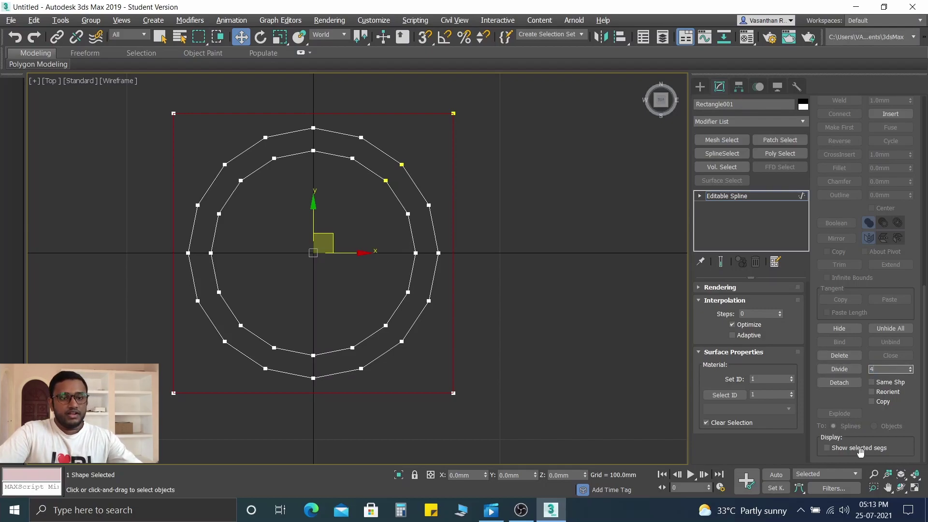
{"action": "left_click", "coordinate": [848, 369]}
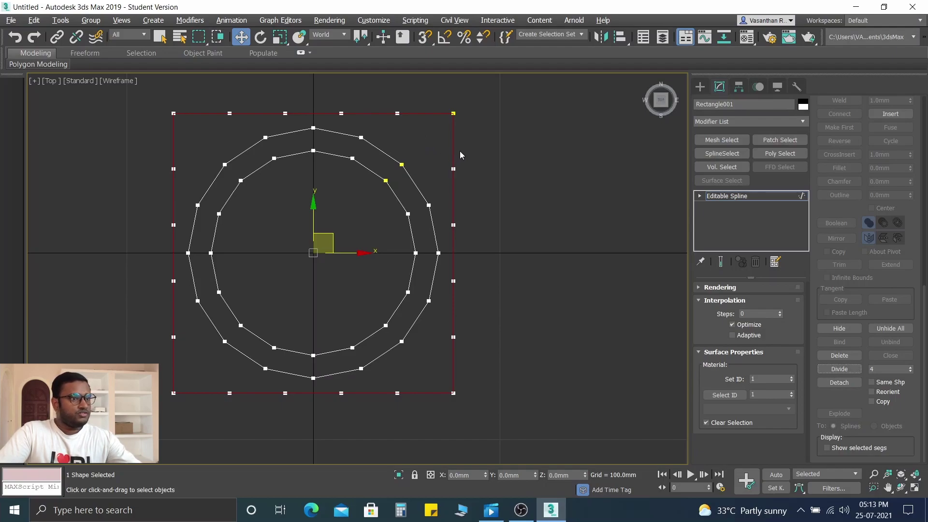
{"action": "left_click", "coordinate": [544, 176]}
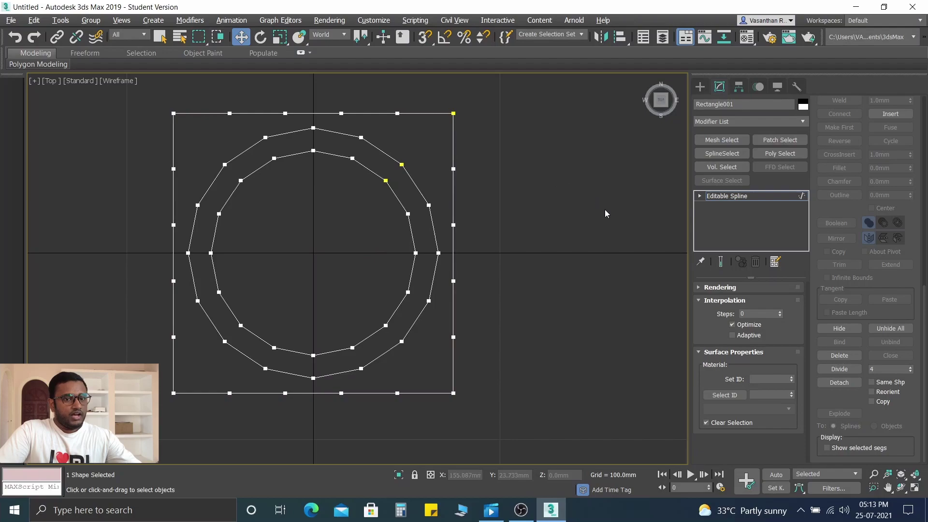
Connect the square, outer polygon and inner polygon with Cross Section, starting from their first vertices towards the upper-right corner
{"action": "scroll", "coordinate": [880, 181], "scroll_direction": "up", "scroll_amount": 5}
{"action": "scroll", "coordinate": [861, 186], "scroll_direction": "up", "scroll_amount": 5}
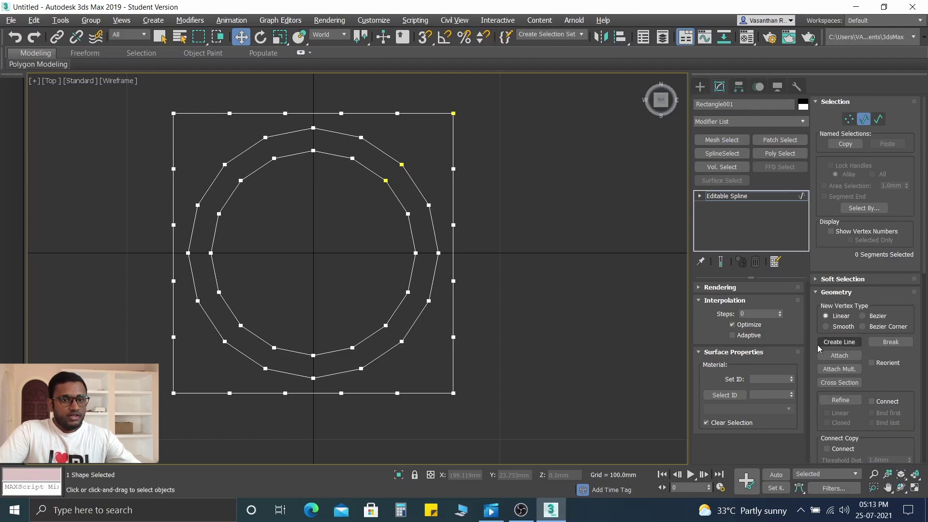
{"action": "left_click", "coordinate": [844, 385]}
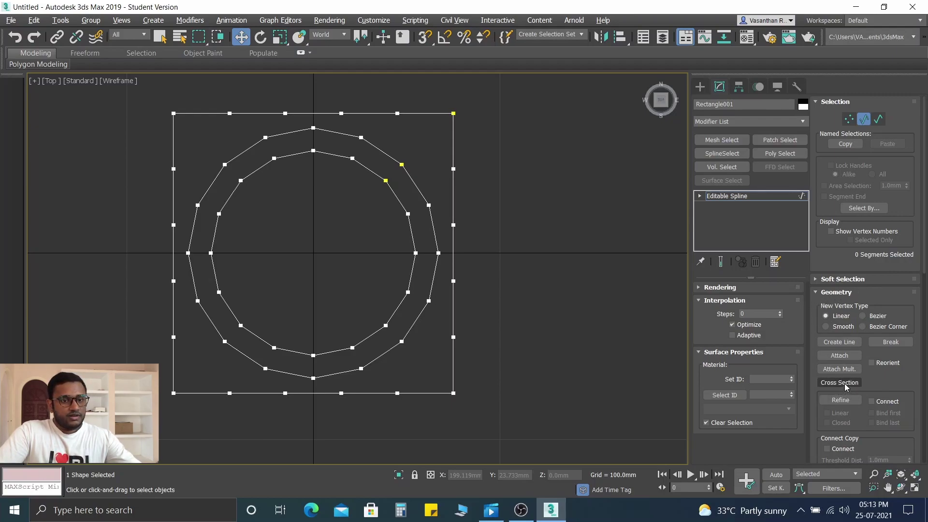
{"action": "left_click", "coordinate": [453, 113]}
{"action": "left_click", "coordinate": [401, 164]}
{"action": "left_click", "coordinate": [385, 180]}
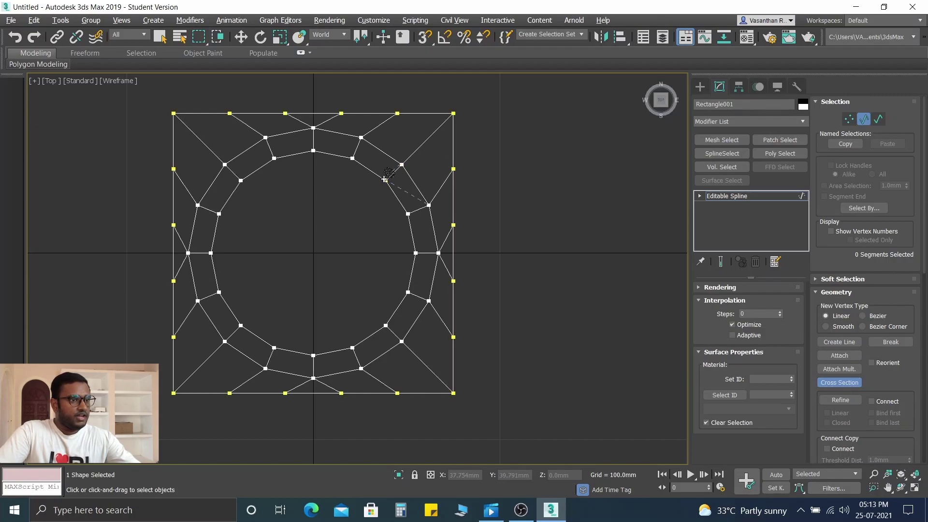
{"action": "right_click", "coordinate": [358, 254]}
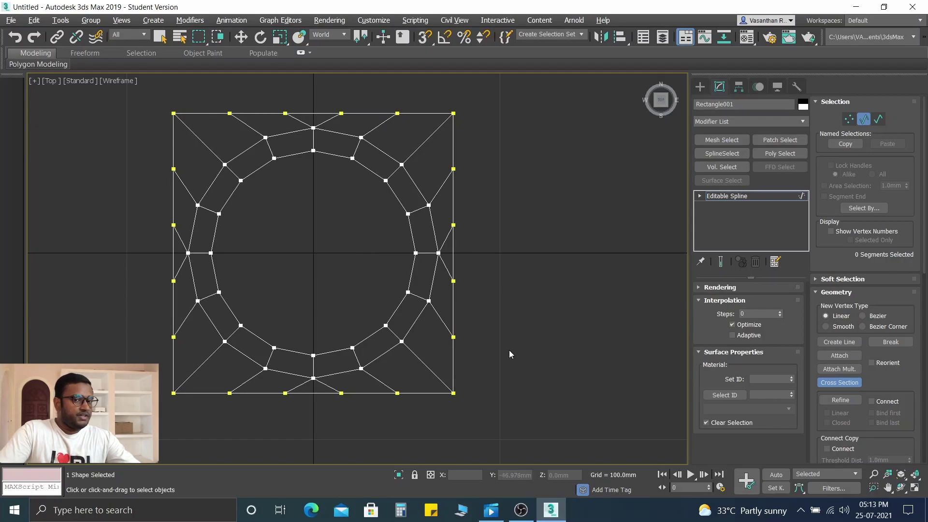
{"action": "left_click", "coordinate": [849, 385]}
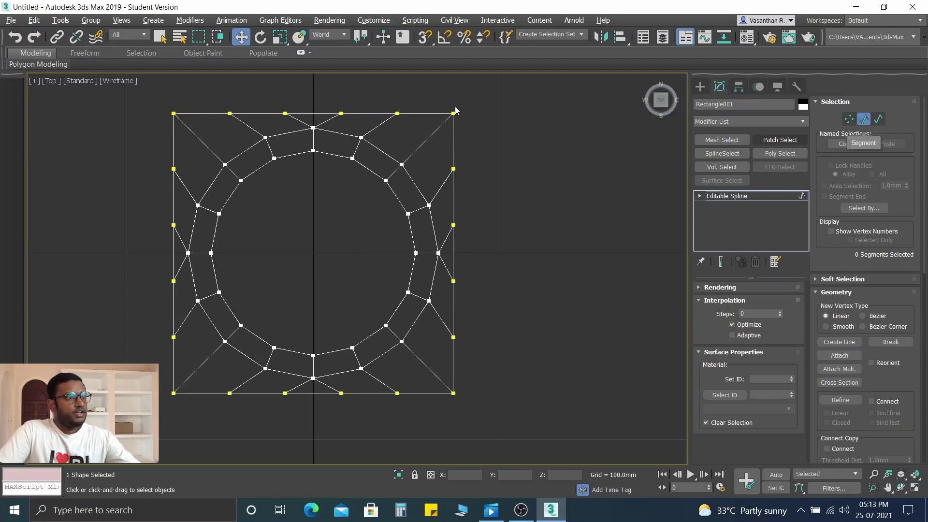
Try to apply the Surface modifier to the spline cage at segment level and undo it
{"action": "left_click", "coordinate": [189, 21]}
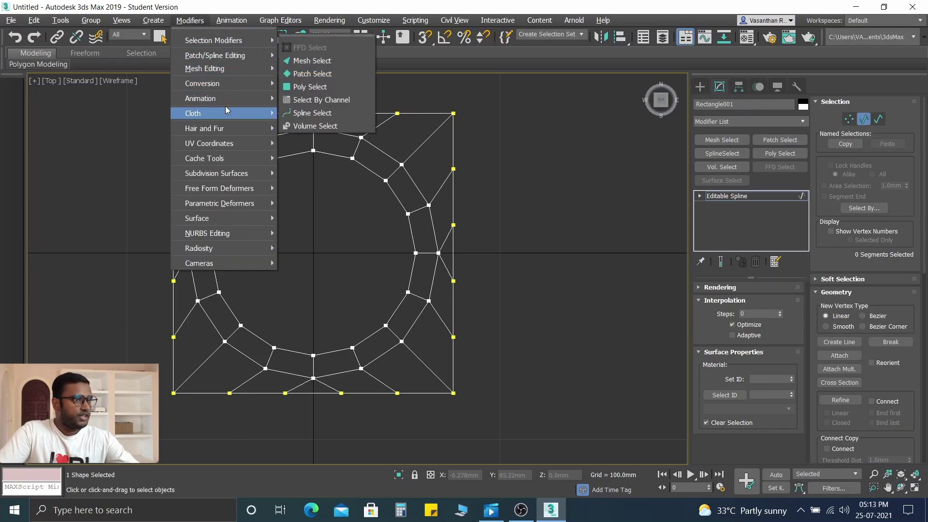
{"action": "mouse_move", "coordinate": [226, 57]}
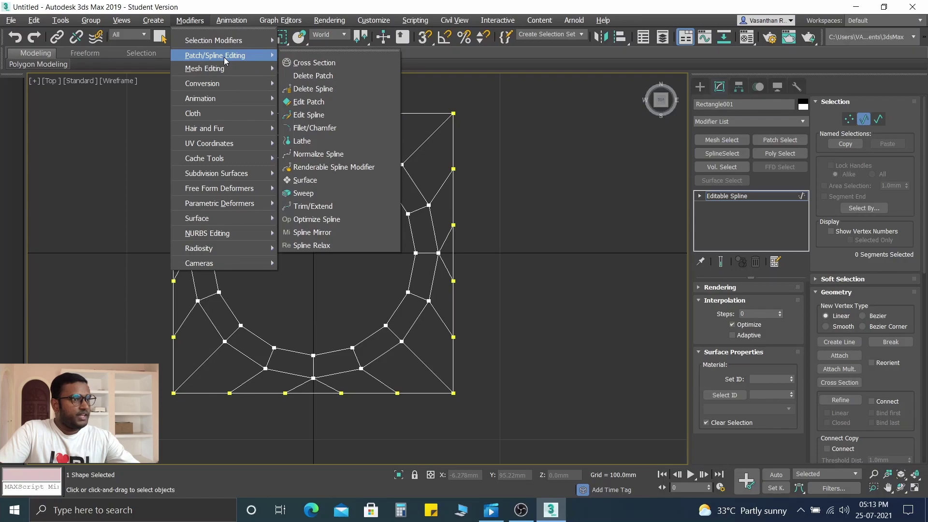
{"action": "left_click", "coordinate": [328, 182]}
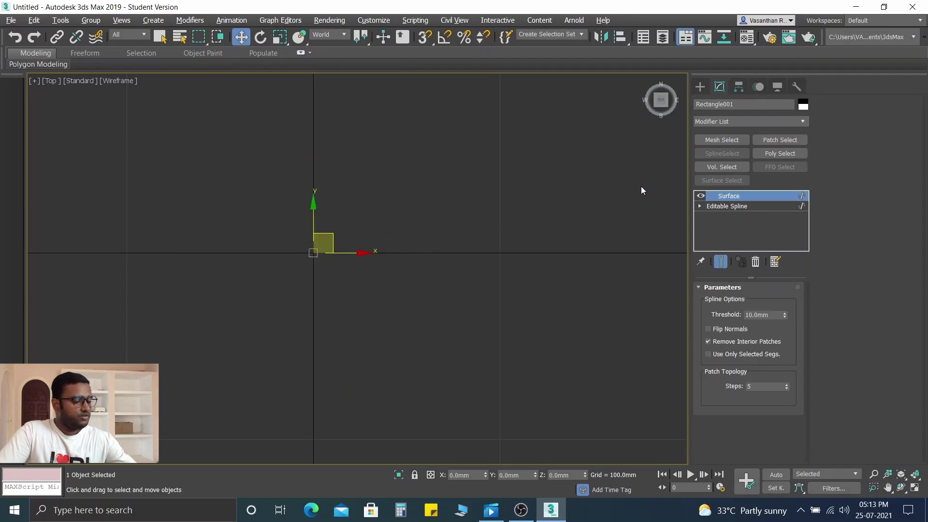
{"action": "key", "text": "ctrl+z"}
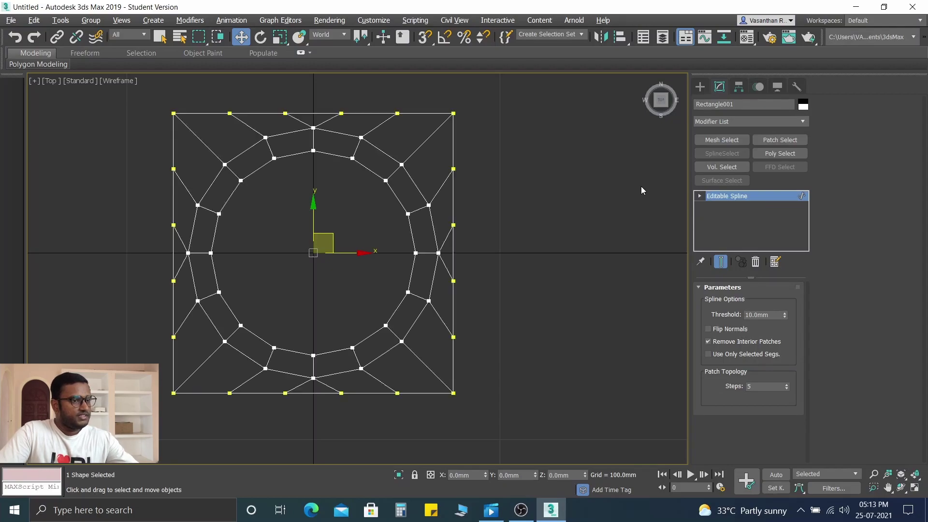
{"action": "key", "text": "2"}
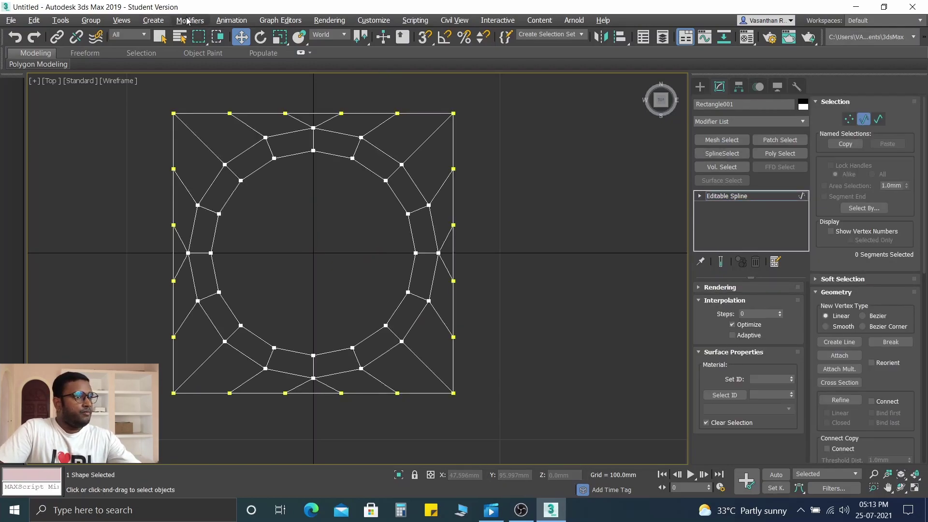
{"action": "left_click", "coordinate": [188, 21]}
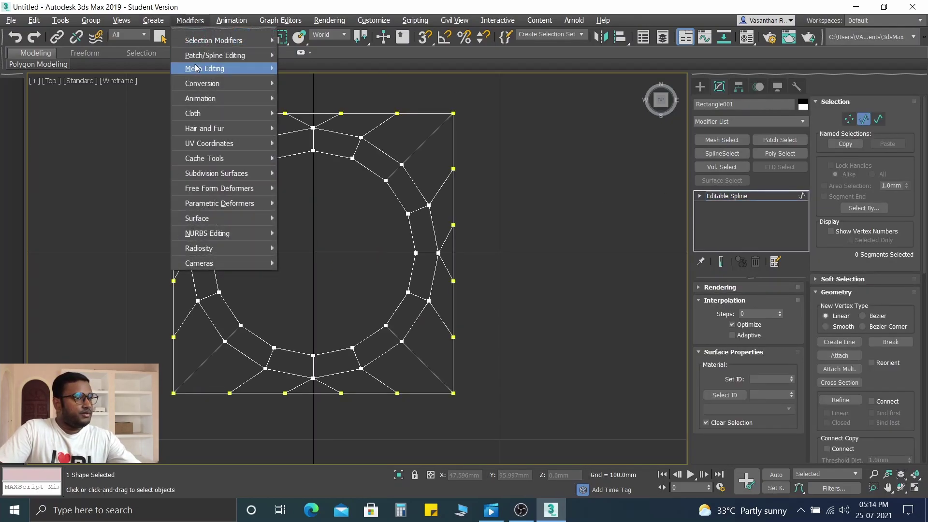
Leave sub-object editing and apply the Surface modifier to the whole connected spline cage
{"action": "left_click", "coordinate": [854, 123]}
{"action": "left_click", "coordinate": [851, 120]}
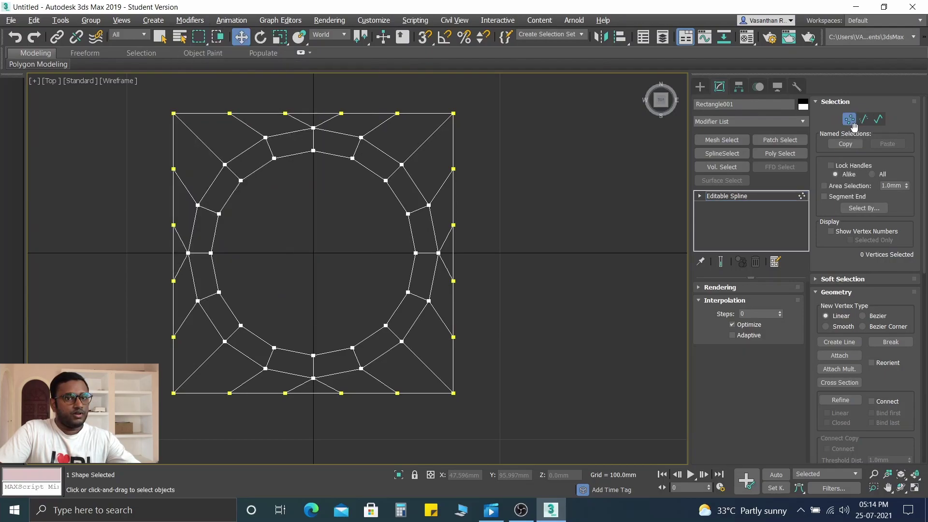
{"action": "left_click", "coordinate": [850, 120]}
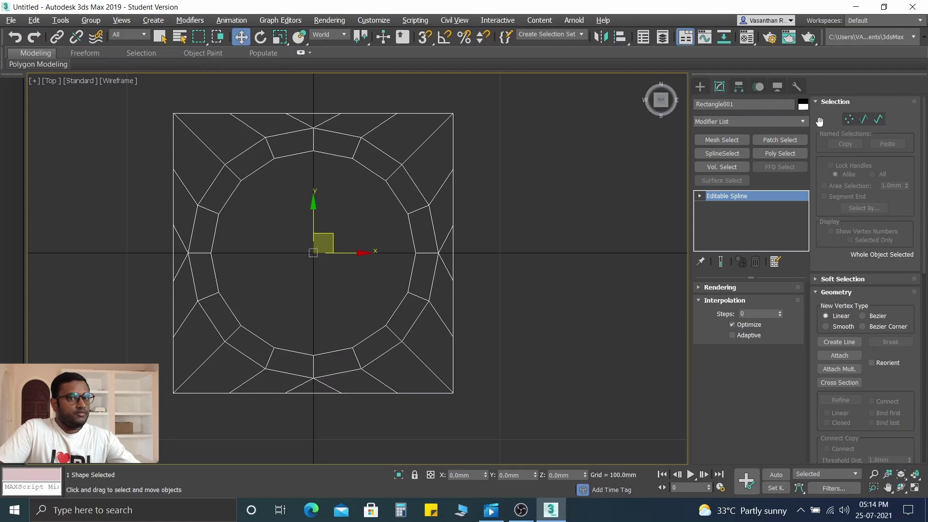
{"action": "left_click", "coordinate": [190, 20]}
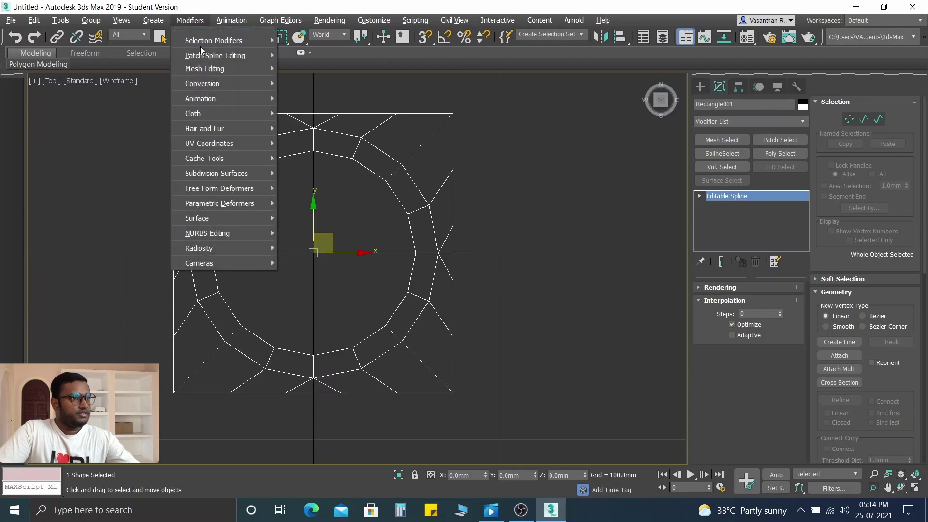
{"action": "mouse_move", "coordinate": [215, 57]}
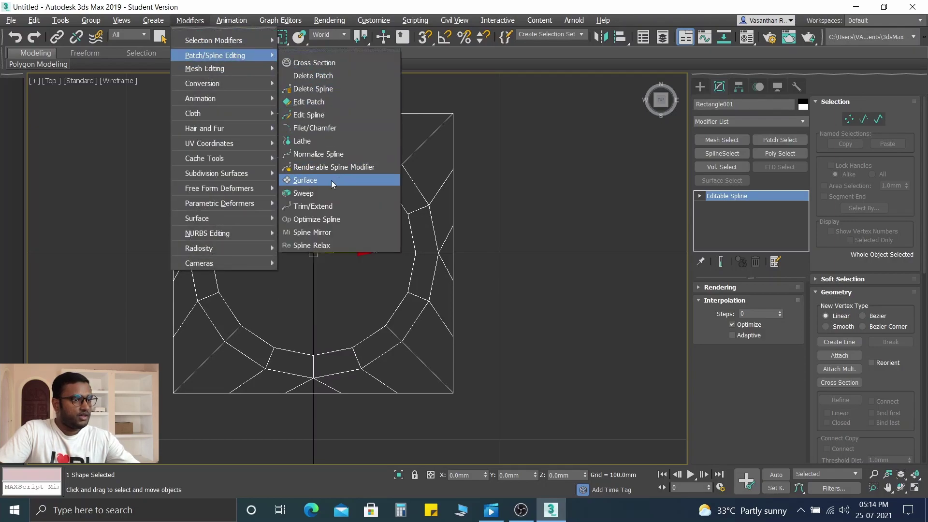
{"action": "left_click", "coordinate": [329, 181]}
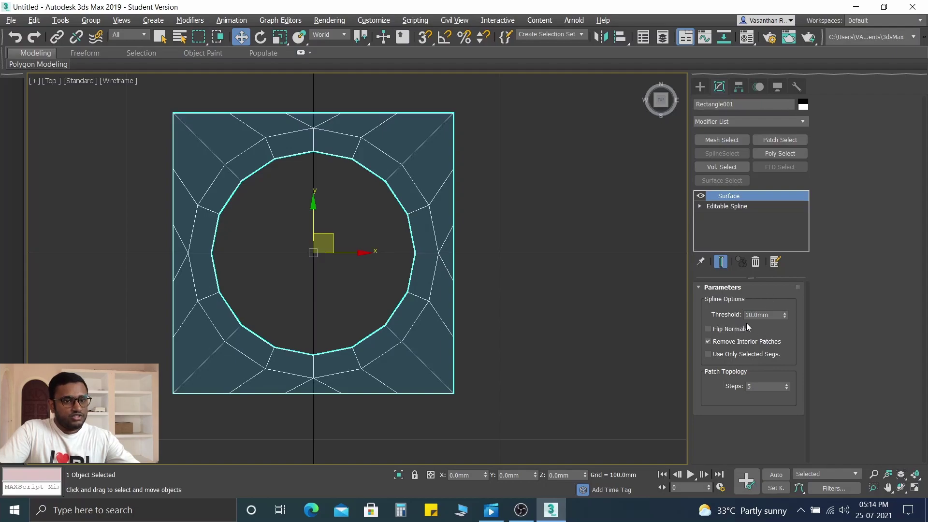
Set the Surface modifier's threshold to 0.5 mm and its patch topology steps to 0
{"action": "double_click", "coordinate": [771, 314]}
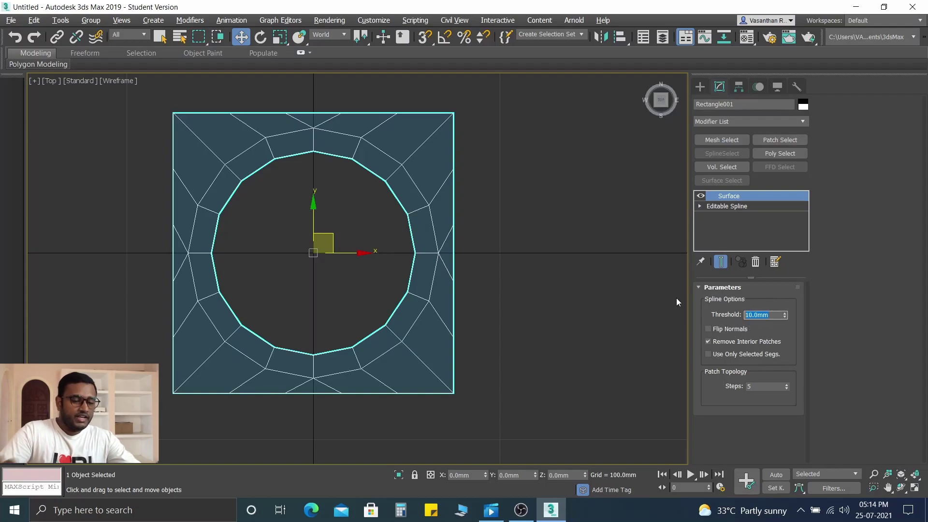
{"action": "type", "text": "0.5"}
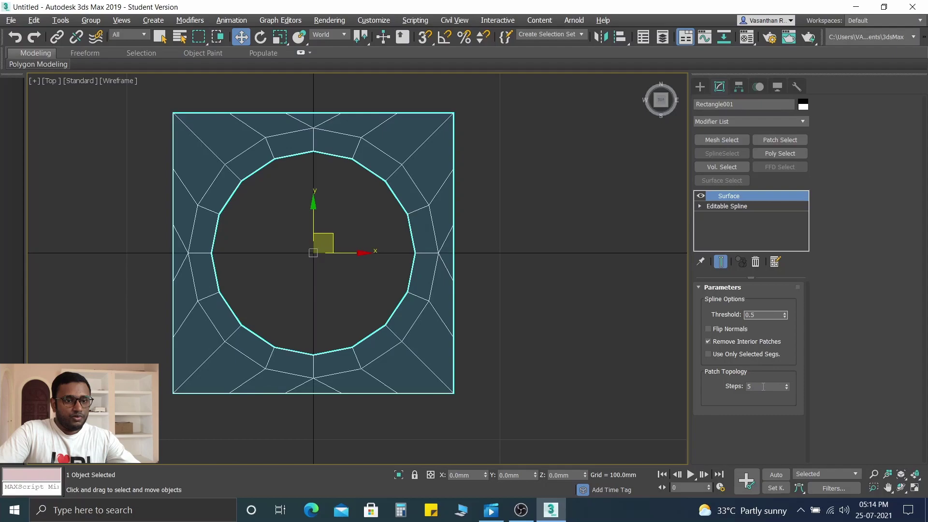
{"action": "key", "text": "Tab"}
{"action": "type", "text": "0"}
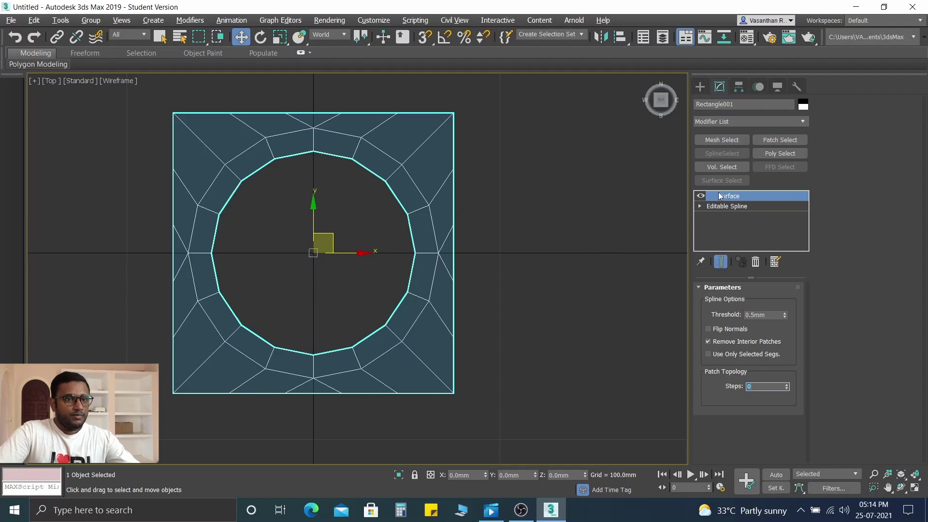
Convert the surfaced square plate with the round hole to an Editable Poly
{"action": "right_click", "coordinate": [416, 185]}
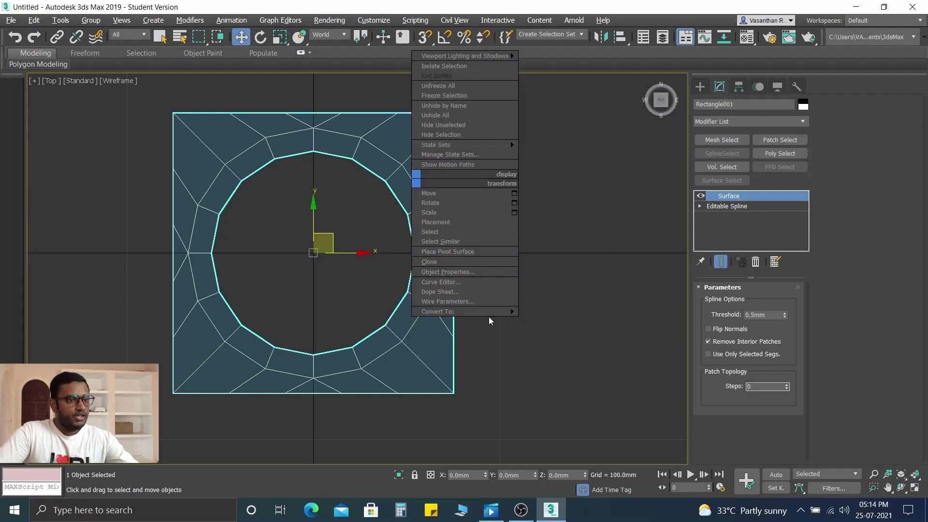
{"action": "mouse_move", "coordinate": [486, 312]}
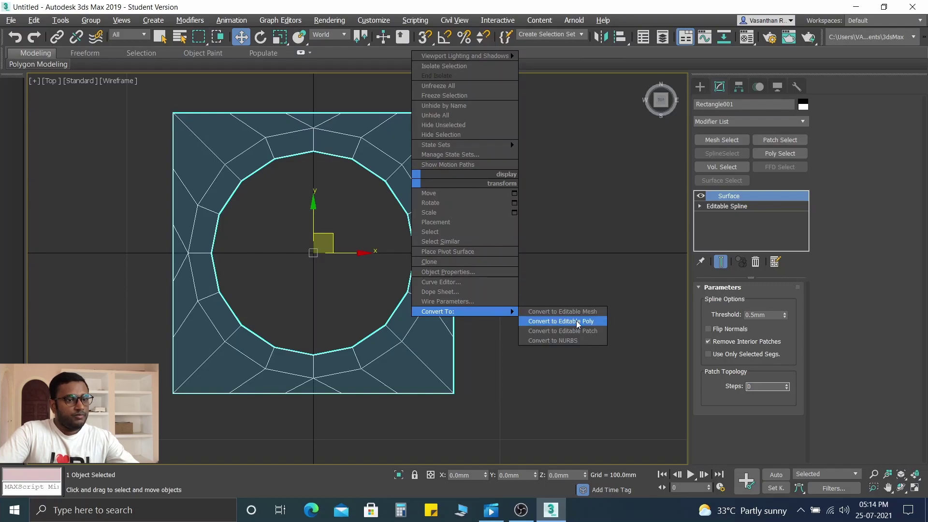
{"action": "left_click", "coordinate": [577, 322]}
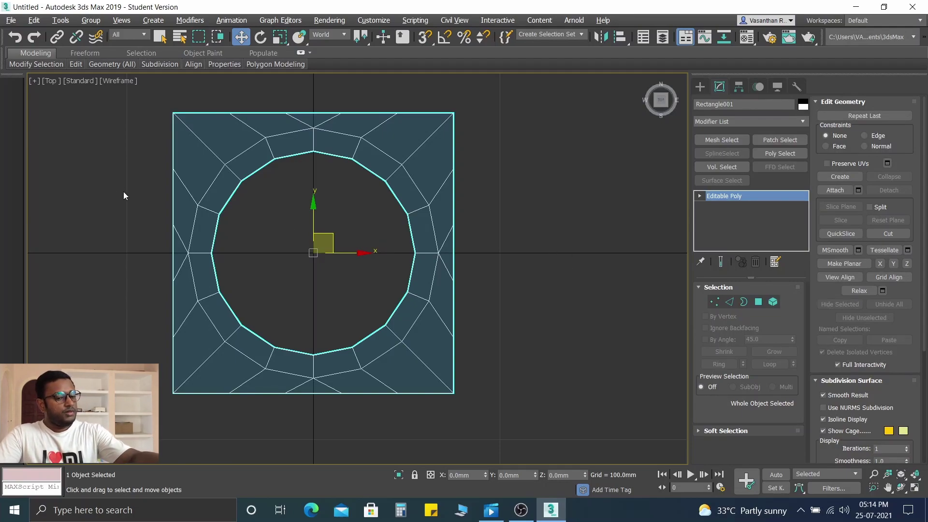
Display the plate in a four-viewport layout with a shaded Perspective view and frame it there
{"action": "key", "text": "p"}
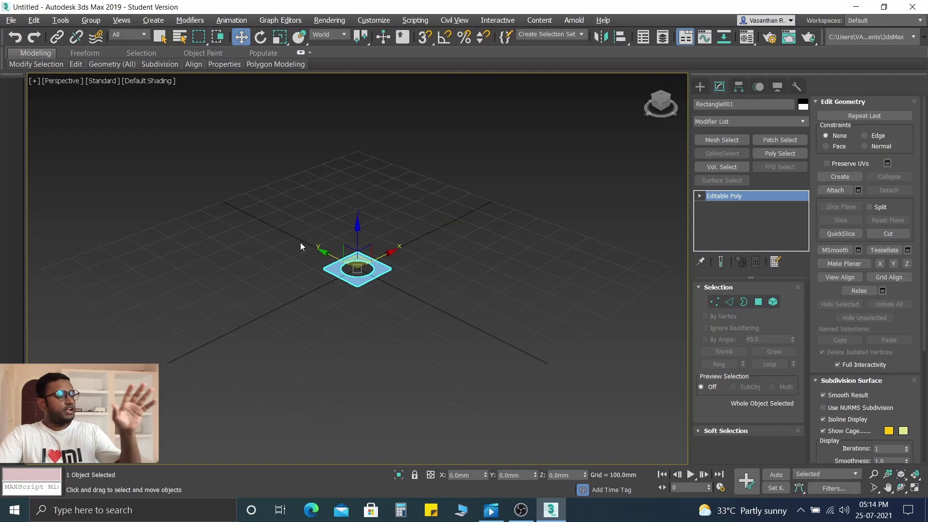
{"action": "key", "text": "alt+w"}
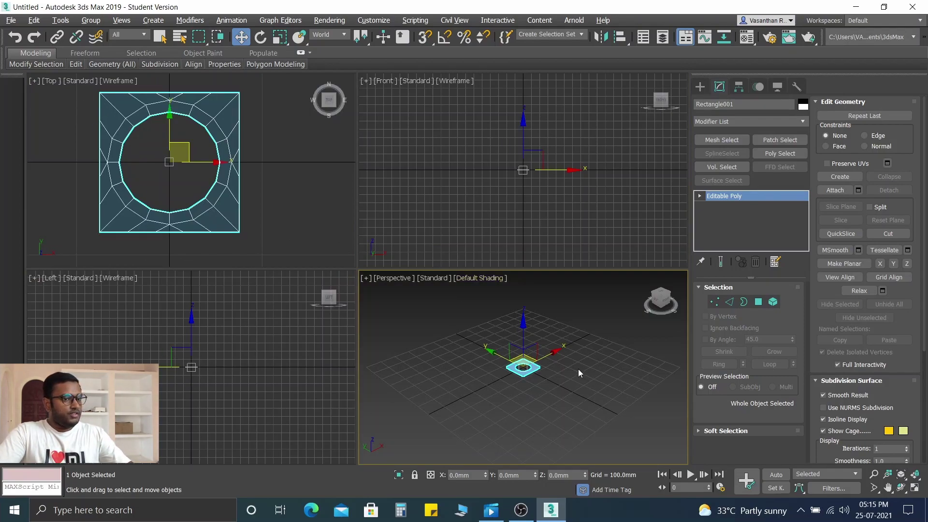
{"action": "scroll", "coordinate": [579, 369], "scroll_direction": "up", "scroll_amount": 3}
{"action": "middle_click_drag", "start_coordinate": [392, 325], "coordinate": [509, 326]}
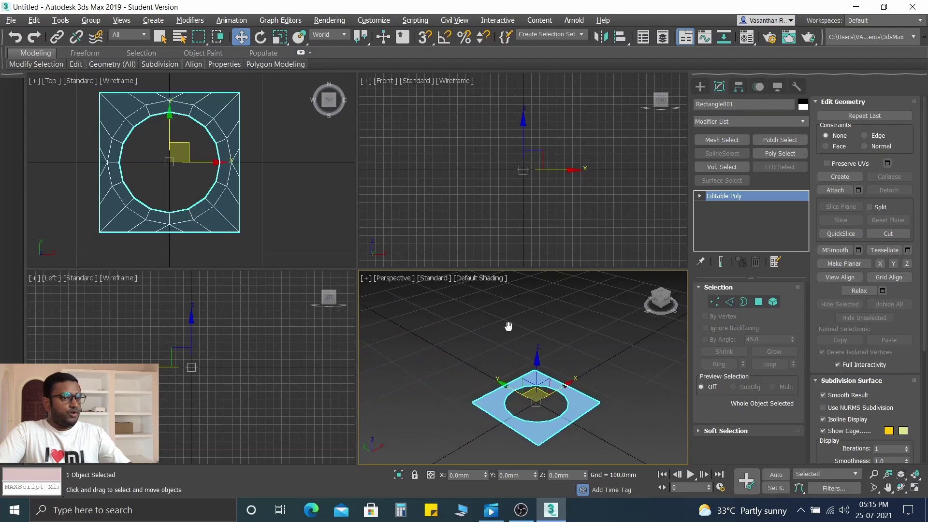
{"action": "scroll", "coordinate": [538, 366], "scroll_direction": "up", "scroll_amount": 4}
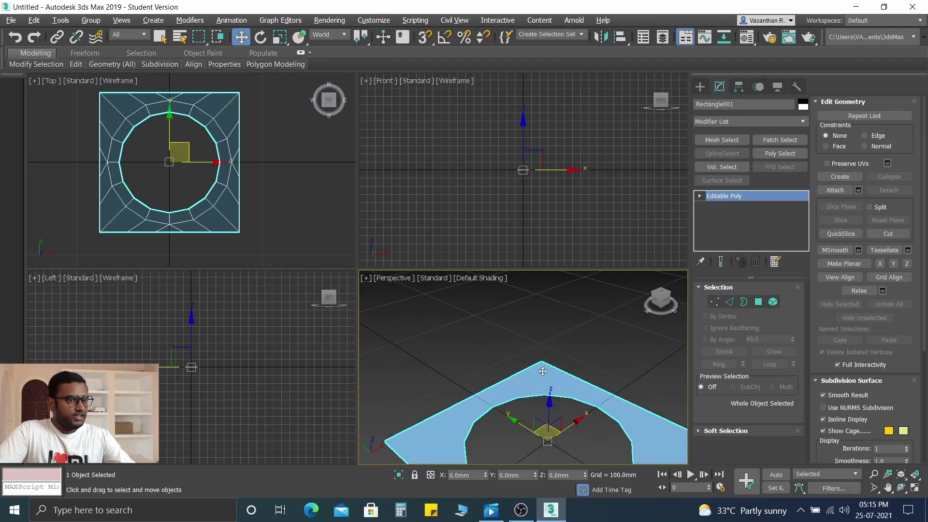
{"action": "scroll", "coordinate": [540, 367], "scroll_direction": "down", "scroll_amount": 4}
{"action": "scroll", "coordinate": [525, 342], "scroll_direction": "up", "scroll_amount": 1}
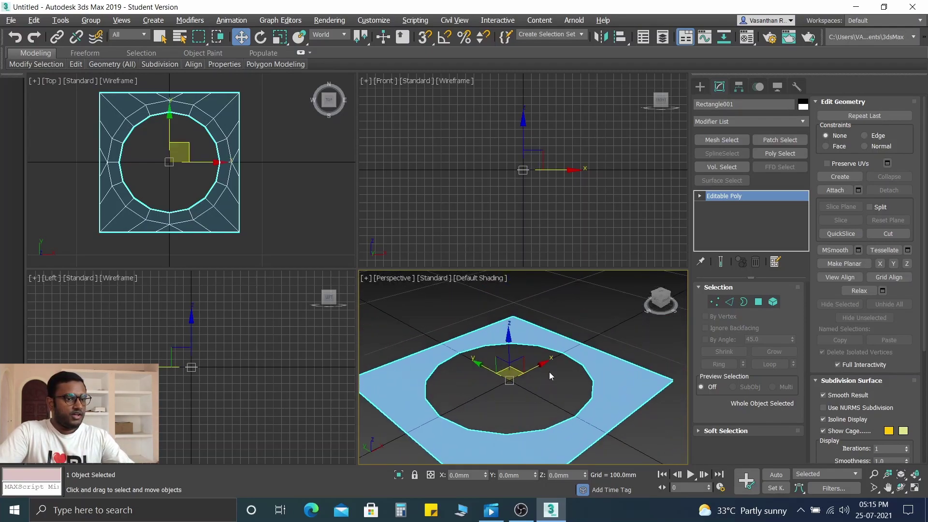
{"action": "scroll", "coordinate": [549, 372], "scroll_direction": "down", "scroll_amount": 2}
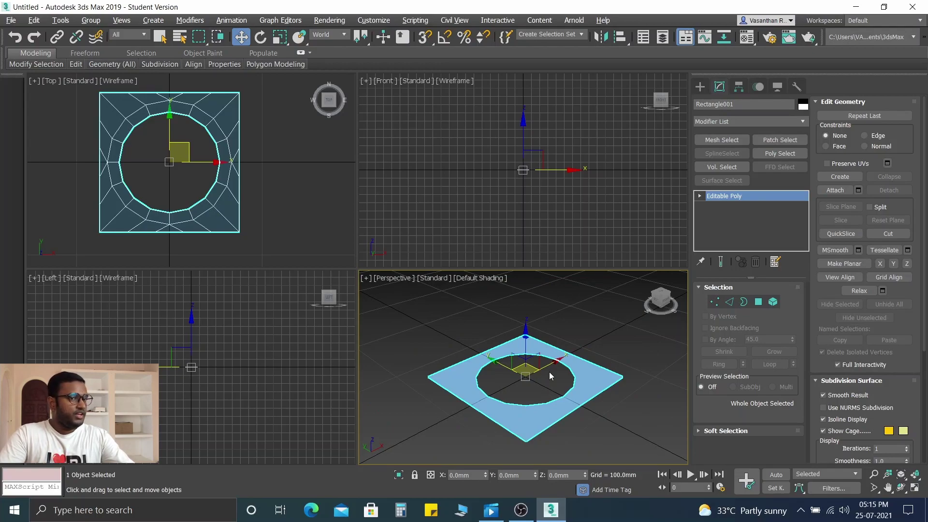
Raise the plate about 198 mm along Z in the Front view
{"action": "middle_click_drag", "start_coordinate": [605, 199], "coordinate": [553, 185]}
{"action": "scroll", "coordinate": [466, 180], "scroll_direction": "up", "scroll_amount": 2}
{"action": "middle_click_drag", "start_coordinate": [465, 179], "coordinate": [490, 265]}
{"action": "scroll", "coordinate": [497, 242], "scroll_direction": "up", "scroll_amount": 3}
{"action": "middle_click_drag", "start_coordinate": [474, 216], "coordinate": [487, 249]}
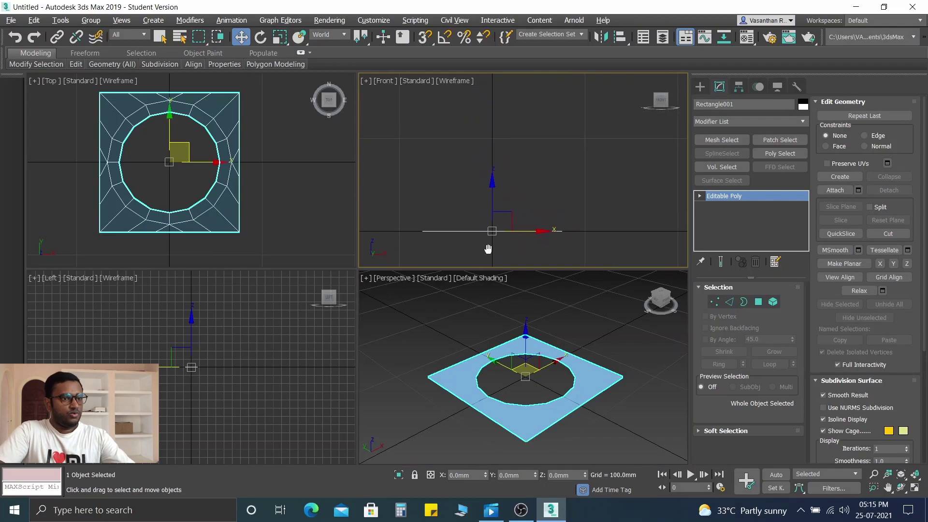
{"action": "scroll", "coordinate": [517, 215], "scroll_direction": "down", "scroll_amount": 1}
{"action": "scroll", "coordinate": [512, 203], "scroll_direction": "down", "scroll_amount": 1}
{"action": "left_click_drag", "start_coordinate": [504, 174], "coordinate": [504, 83]}
{"action": "scroll", "coordinate": [511, 174], "scroll_direction": "down", "scroll_amount": 1}
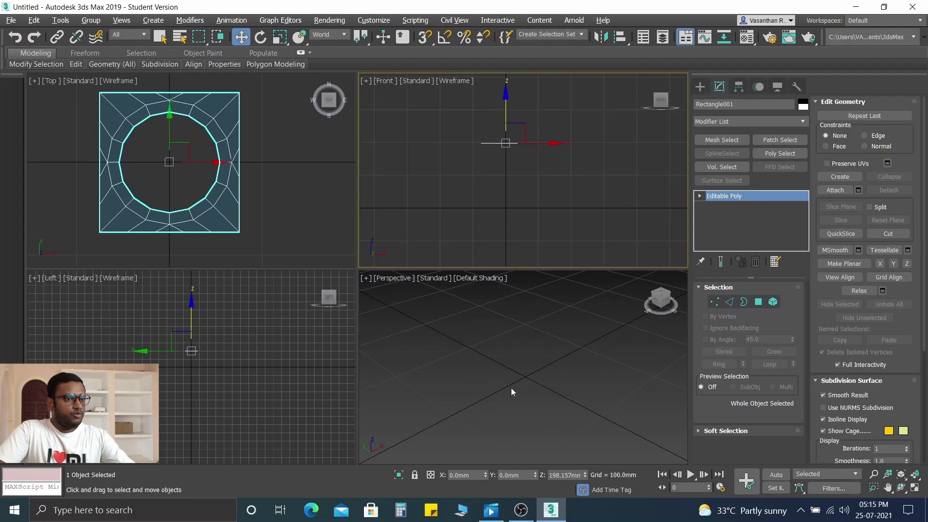
{"action": "scroll", "coordinate": [511, 387], "scroll_direction": "down", "scroll_amount": 3}
{"action": "middle_click_drag", "start_coordinate": [515, 424], "coordinate": [516, 219], "text": "alt"}
{"action": "right_click", "coordinate": [513, 155]}
Select the plate's outer square border at border level
{"action": "middle_click_drag", "start_coordinate": [513, 156], "coordinate": [513, 200]}
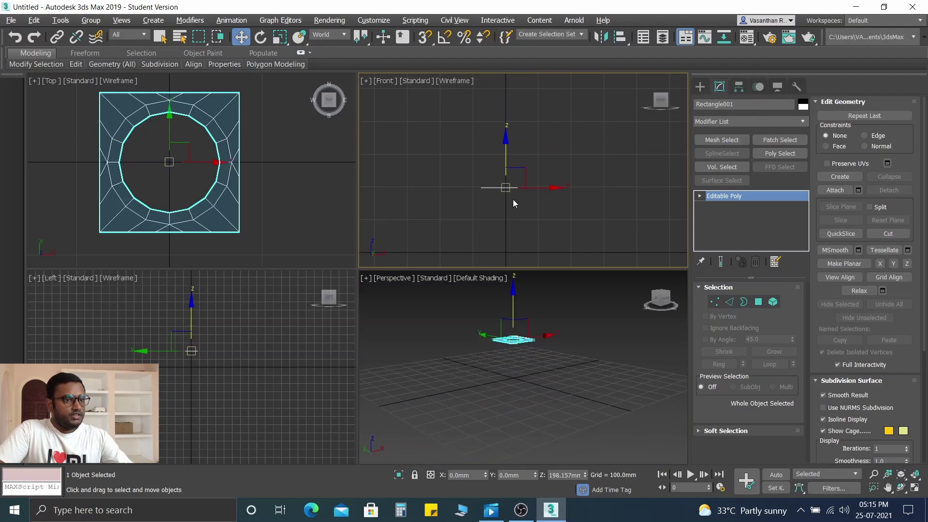
{"action": "middle_click_drag", "start_coordinate": [520, 143], "coordinate": [539, 170]}
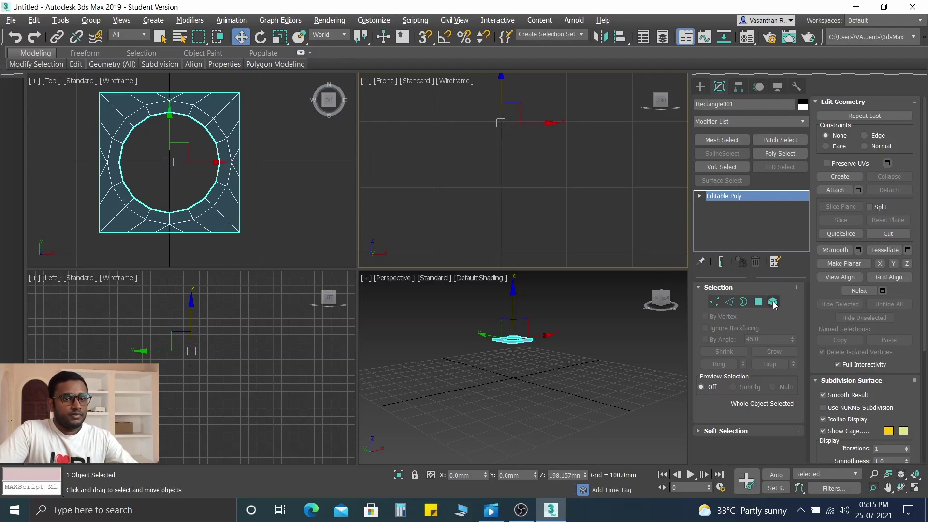
{"action": "left_click", "coordinate": [743, 302]}
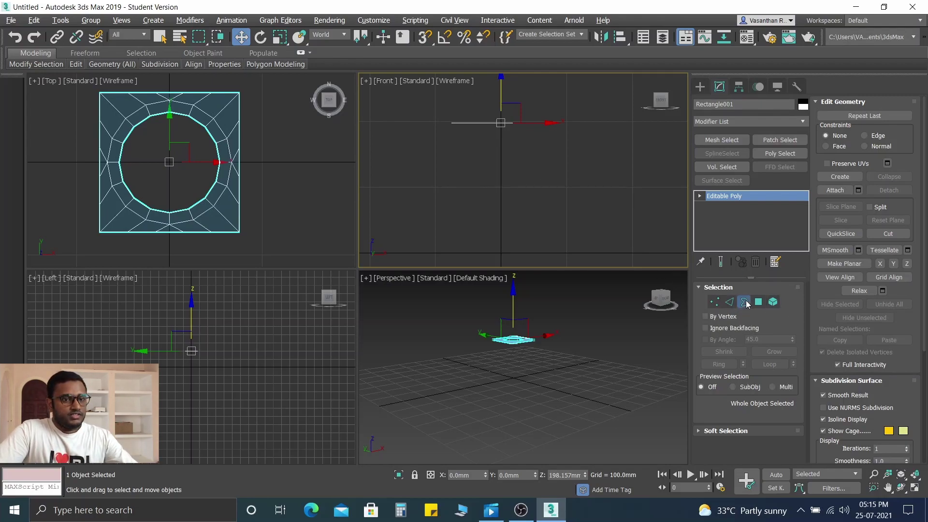
{"action": "left_click_drag", "start_coordinate": [603, 172], "coordinate": [475, 102]}
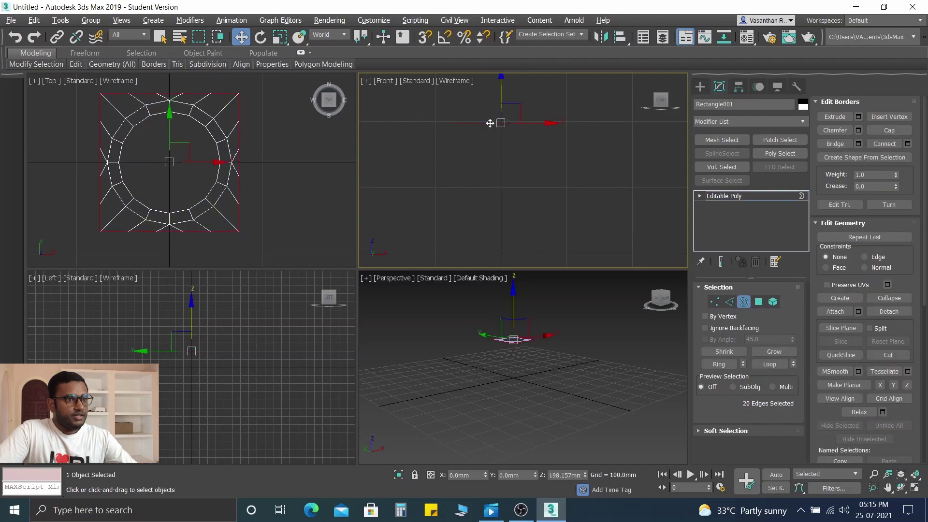
Extend new side walls from the selected outer border straight down to about ground level, and leave border level
{"action": "middle_click_drag", "start_coordinate": [154, 195], "coordinate": [156, 202]}
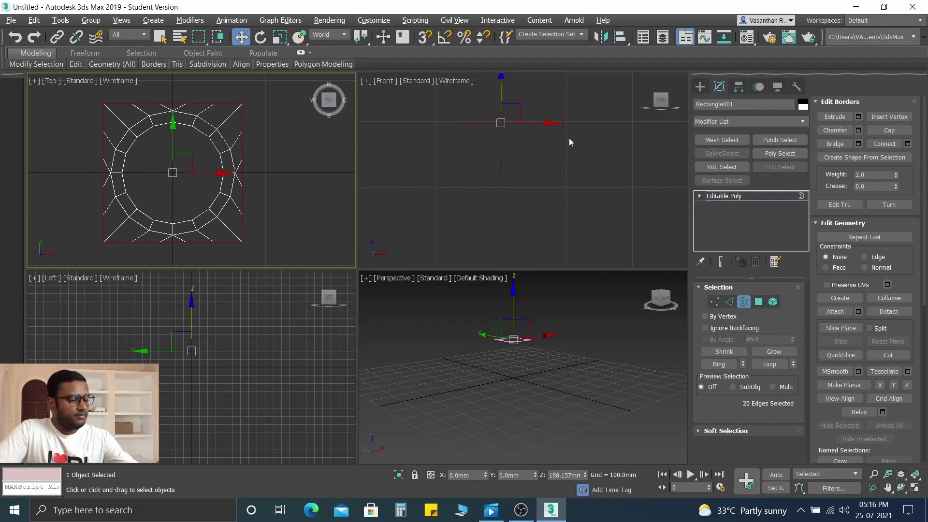
{"action": "middle_click_drag", "start_coordinate": [510, 86], "coordinate": [504, 123]}
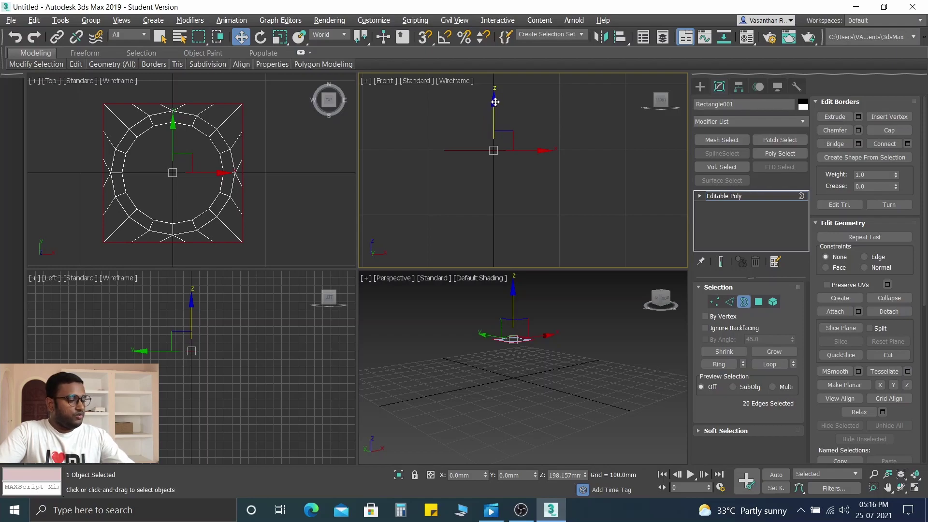
{"action": "left_click_drag", "start_coordinate": [495, 102], "coordinate": [511, 140], "text": "shift"}
{"action": "scroll", "coordinate": [492, 189], "scroll_direction": "down", "scroll_amount": 2}
{"action": "scroll", "coordinate": [500, 176], "scroll_direction": "up", "scroll_amount": 2}
{"action": "middle_click_drag", "start_coordinate": [506, 153], "coordinate": [512, 140]}
{"action": "left_click_drag", "start_coordinate": [512, 140], "coordinate": [517, 132], "text": "shift"}
{"action": "middle_click_drag", "start_coordinate": [511, 140], "coordinate": [517, 132]}
{"action": "left_click_drag", "start_coordinate": [517, 132], "coordinate": [512, 232], "text": "shift"}
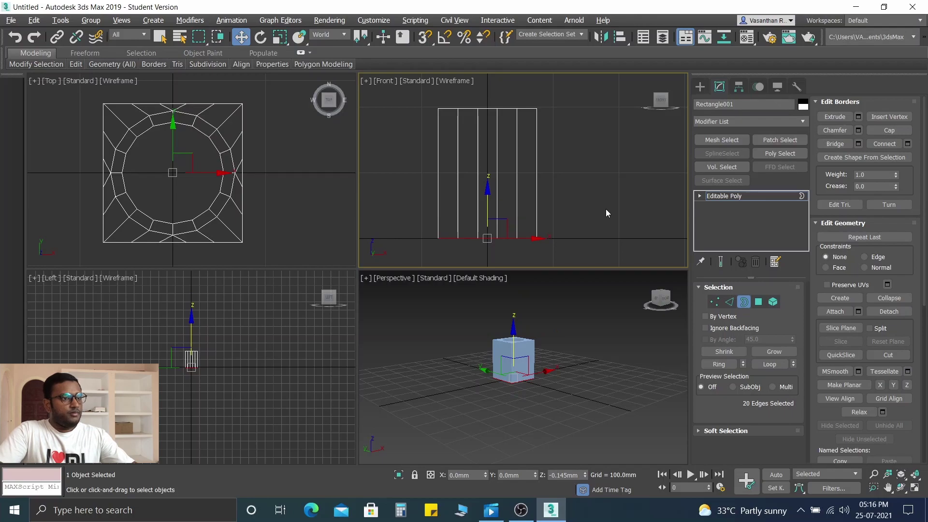
{"action": "left_click", "coordinate": [745, 303]}
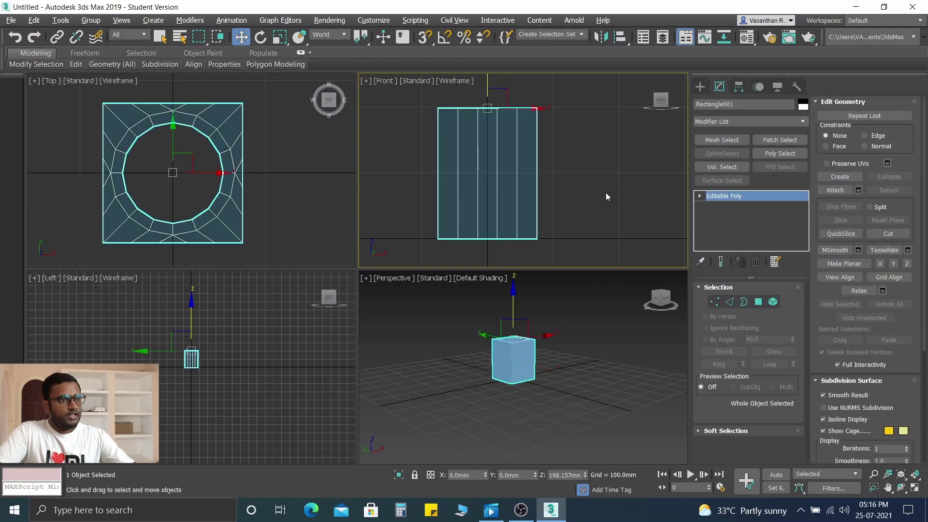
Apply a Squeeze modifier to the body and set its Axial Bulge amount to 0.24
{"action": "scroll", "coordinate": [607, 197], "scroll_direction": "down", "scroll_amount": 2}
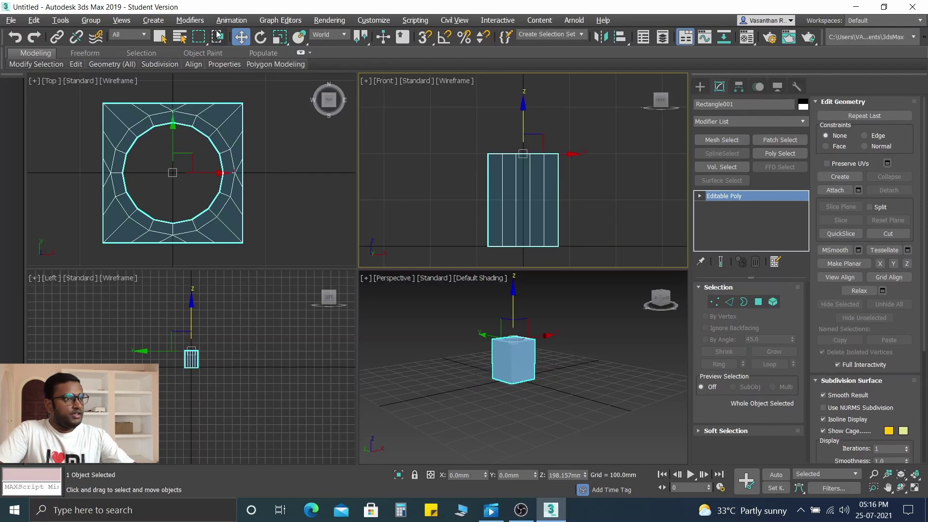
{"action": "left_click", "coordinate": [190, 19]}
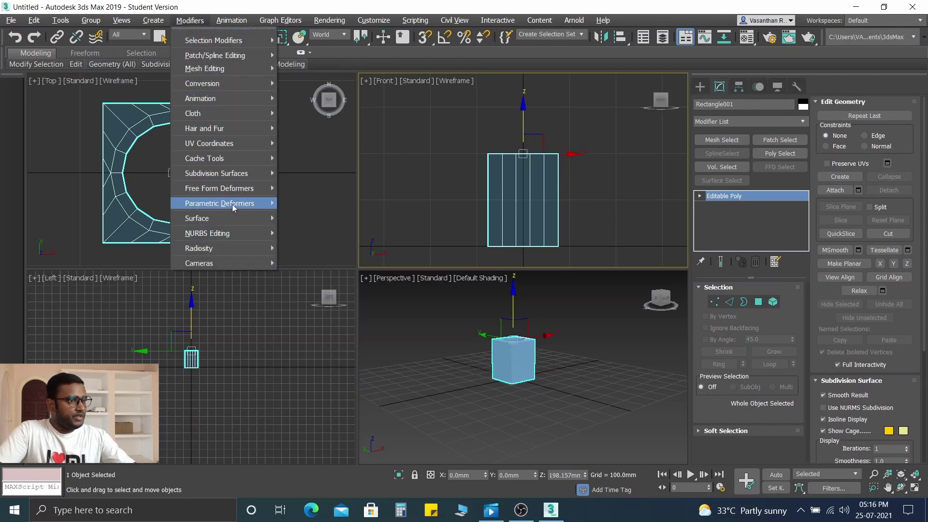
{"action": "mouse_move", "coordinate": [232, 204]}
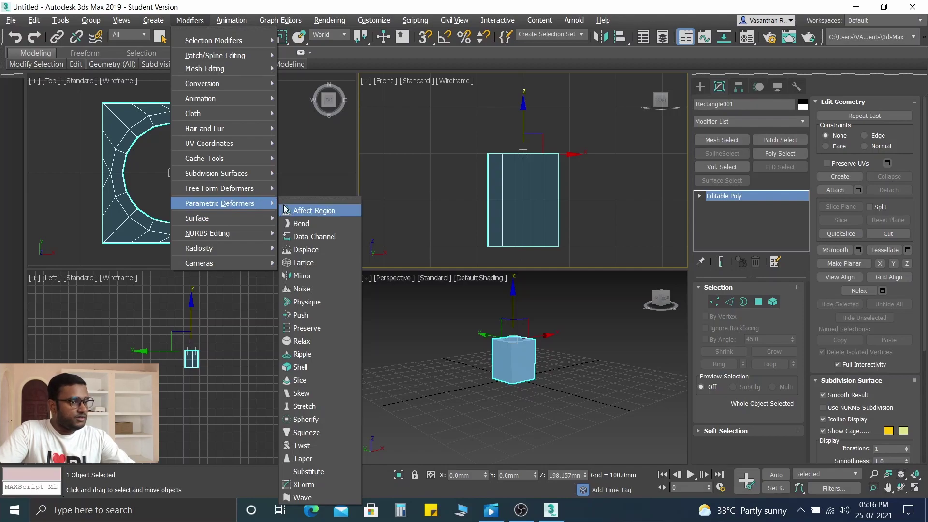
{"action": "left_click", "coordinate": [318, 432]}
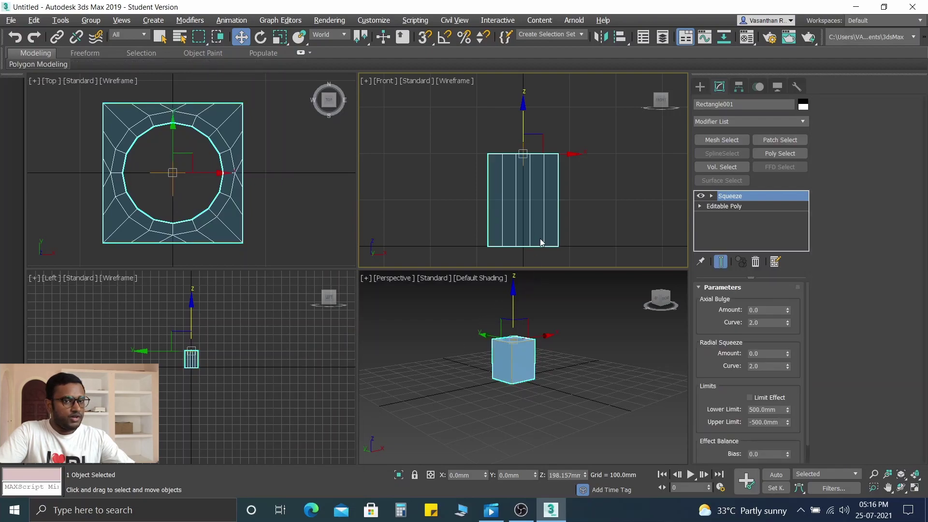
{"action": "middle_click_drag", "start_coordinate": [540, 228], "coordinate": [535, 192]}
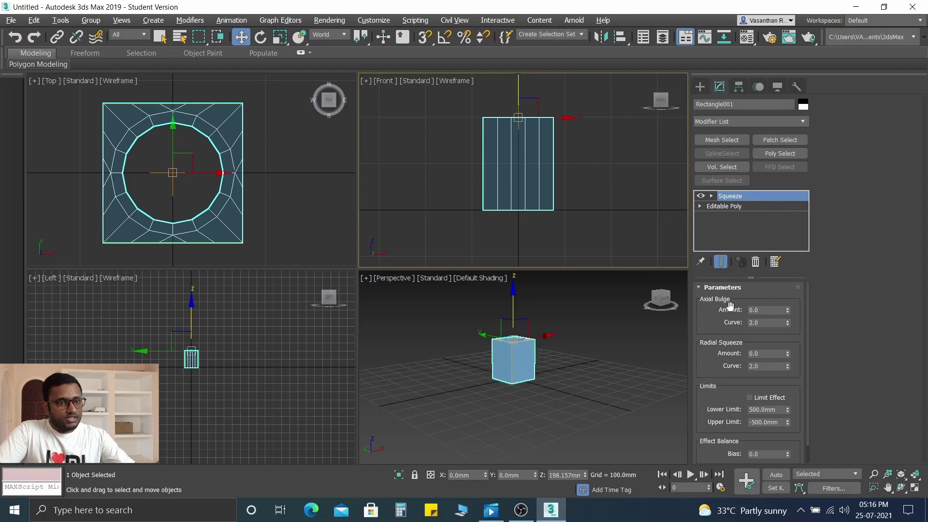
{"action": "left_click", "coordinate": [779, 310]}
{"action": "key", "text": "BackSpace"}
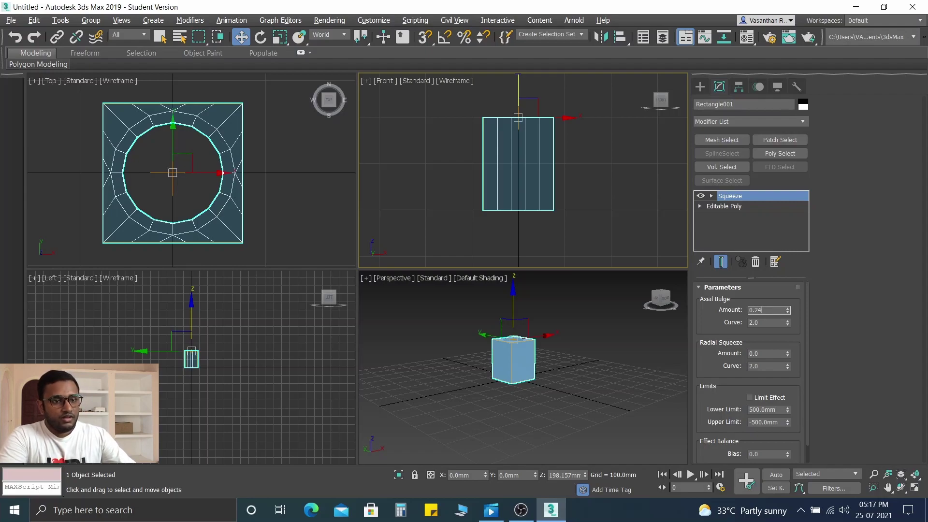
{"action": "key", "text": "Return"}
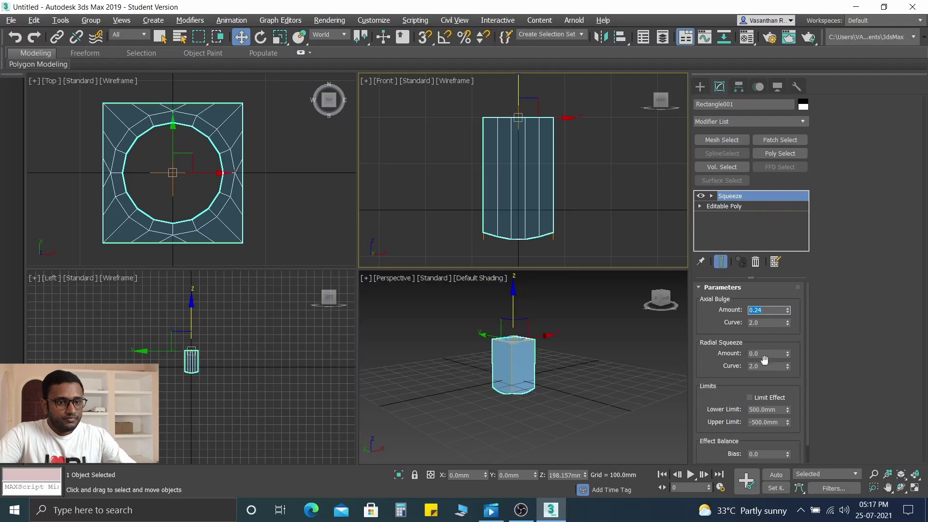
Set both the lower and upper limits of the Squeeze modifier to 50 mm
{"action": "scroll", "coordinate": [765, 372], "scroll_direction": "down", "scroll_amount": 1}
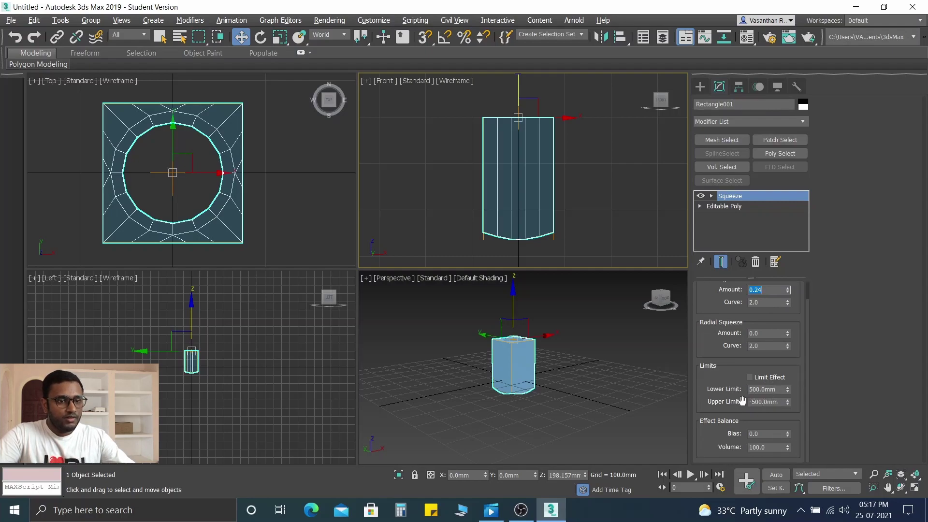
{"action": "double_click", "coordinate": [779, 389]}
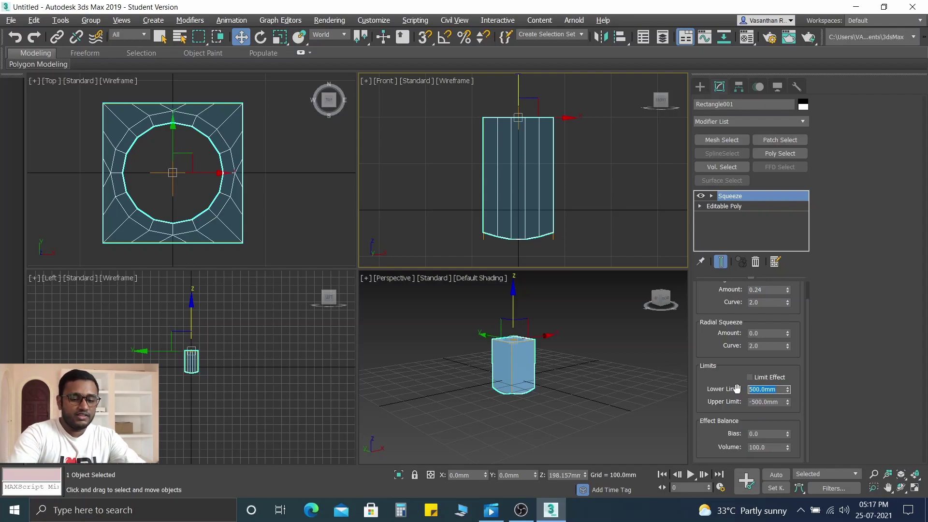
{"action": "type", "text": "50"}
{"action": "key", "text": "Return"}
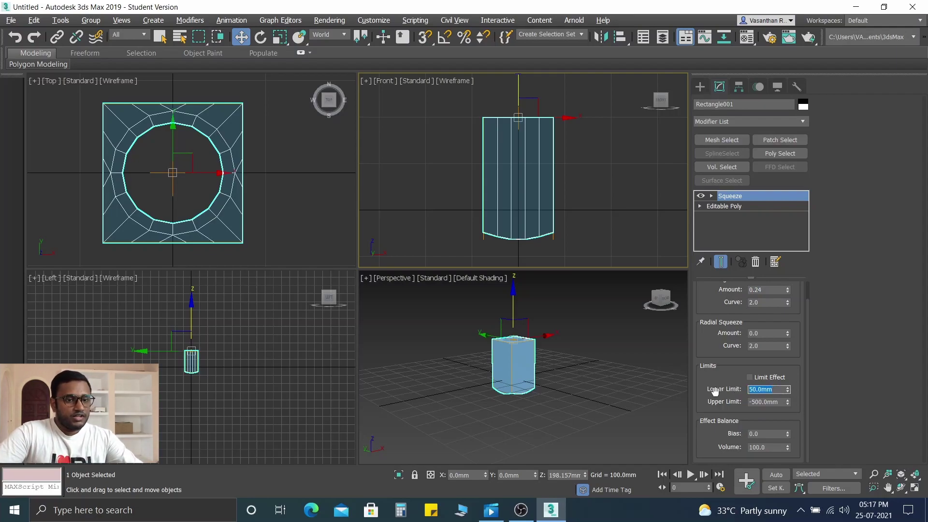
{"action": "left_click", "coordinate": [776, 403]}
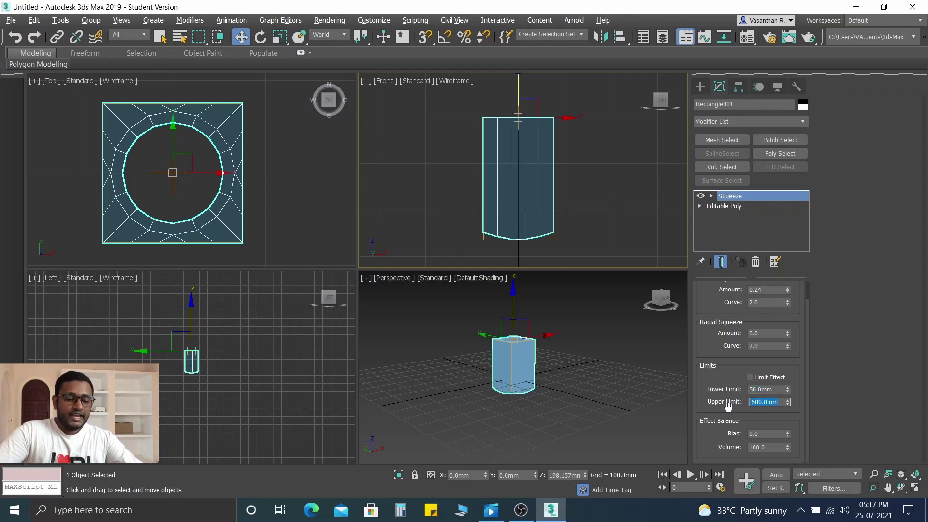
{"action": "type", "text": "50"}
{"action": "key", "text": "Return"}
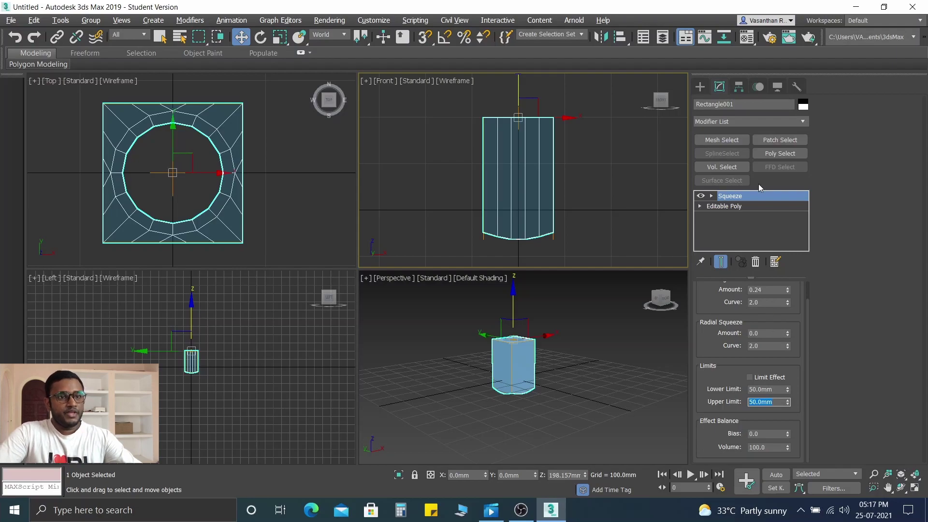
Move the Squeeze gizmo down about 203 mm along Z to the body's base in the Front view, and leave gizmo level
{"action": "left_click", "coordinate": [712, 195]}
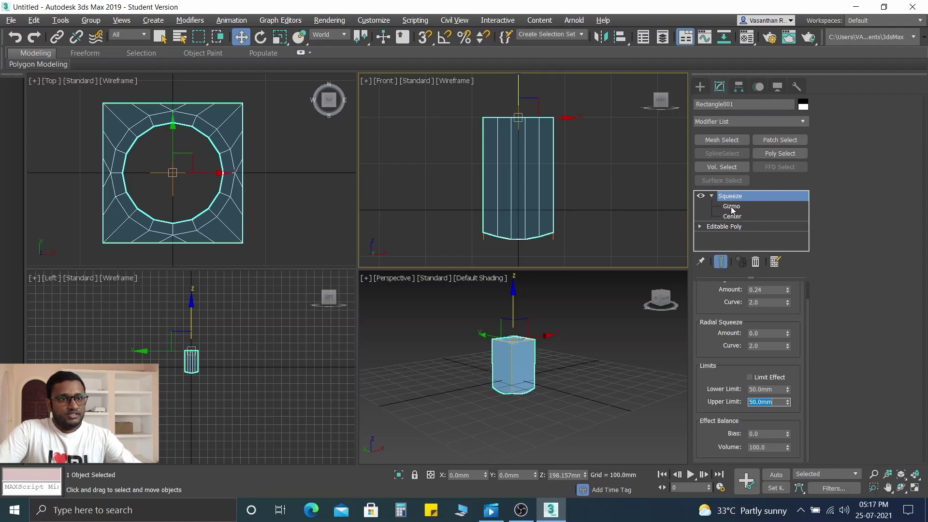
{"action": "left_click", "coordinate": [732, 206]}
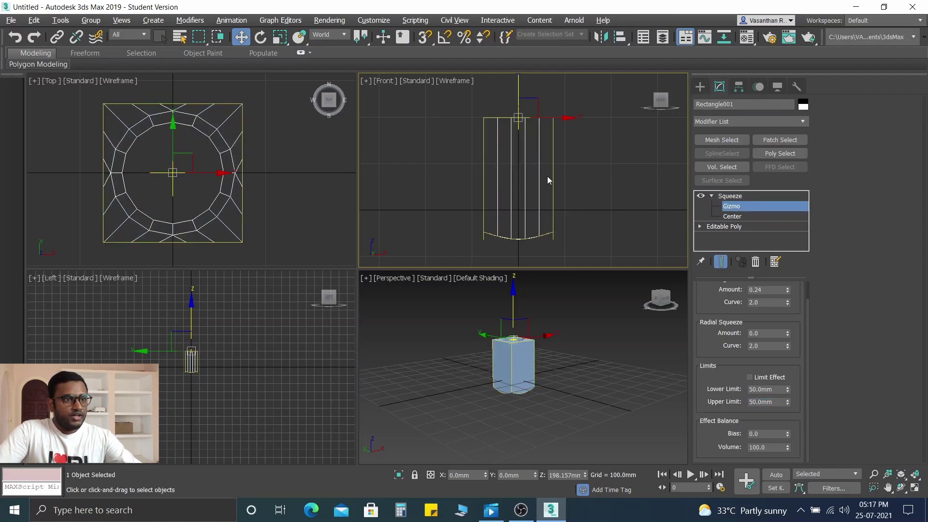
{"action": "scroll", "coordinate": [547, 180], "scroll_direction": "down", "scroll_amount": 2}
{"action": "left_click_drag", "start_coordinate": [534, 87], "coordinate": [543, 220]}
{"action": "scroll", "coordinate": [541, 171], "scroll_direction": "up", "scroll_amount": 3}
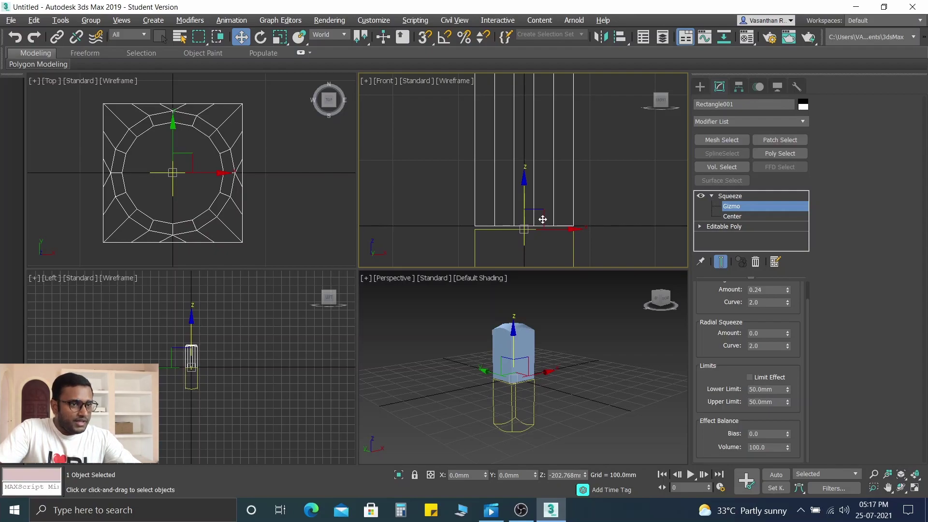
{"action": "scroll", "coordinate": [625, 164], "scroll_direction": "down", "scroll_amount": 3}
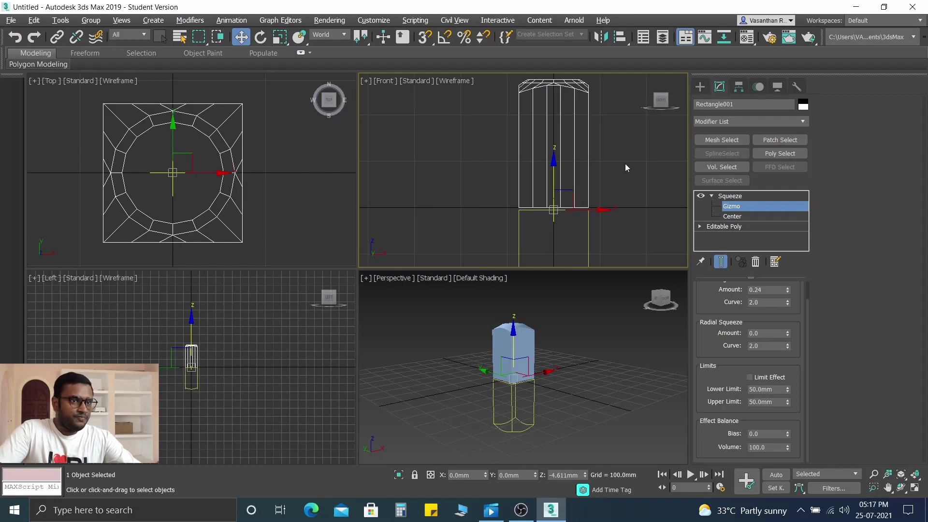
{"action": "right_click", "coordinate": [590, 343]}
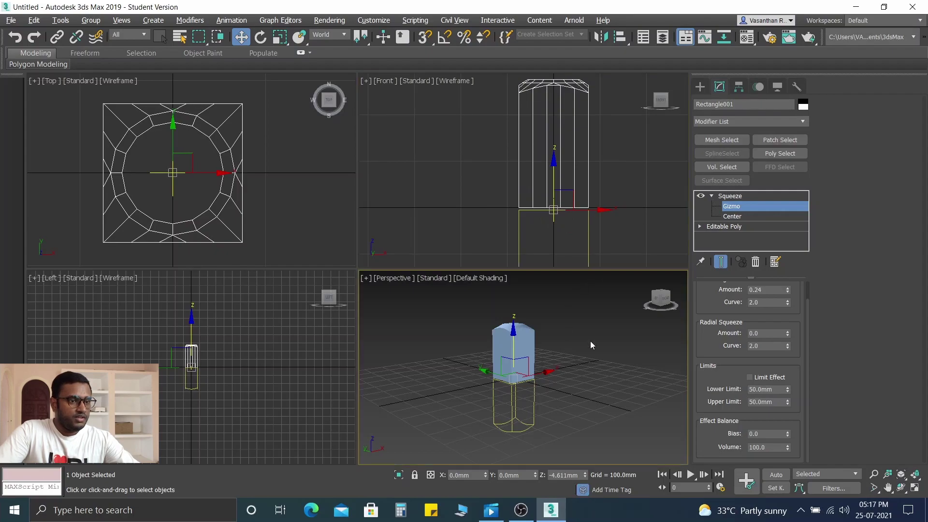
{"action": "left_click", "coordinate": [731, 196]}
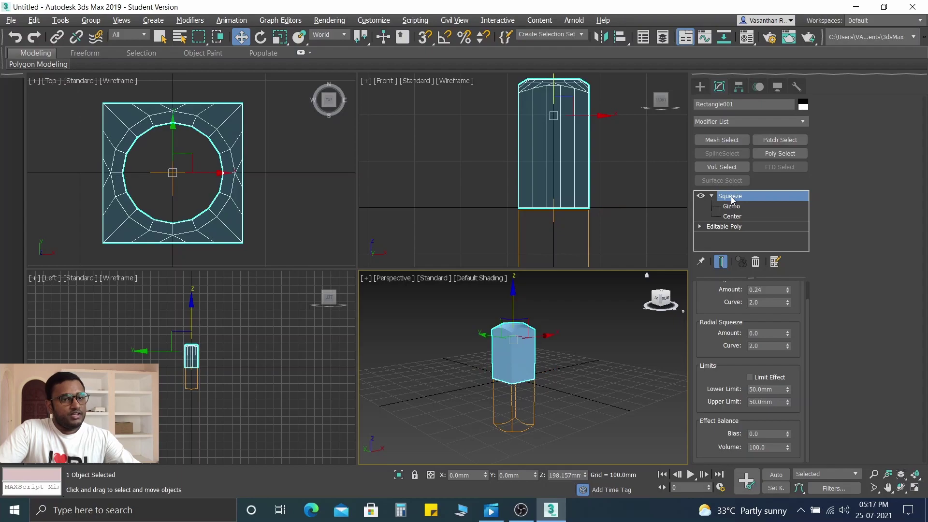
Collapse the body's entire modifier stack into an Editable Poly
{"action": "right_click", "coordinate": [731, 197]}
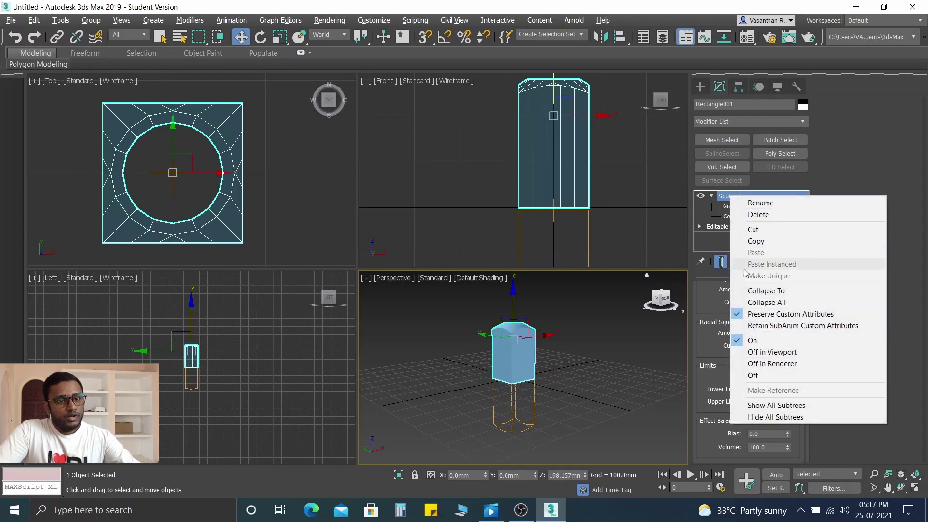
{"action": "left_click", "coordinate": [778, 303]}
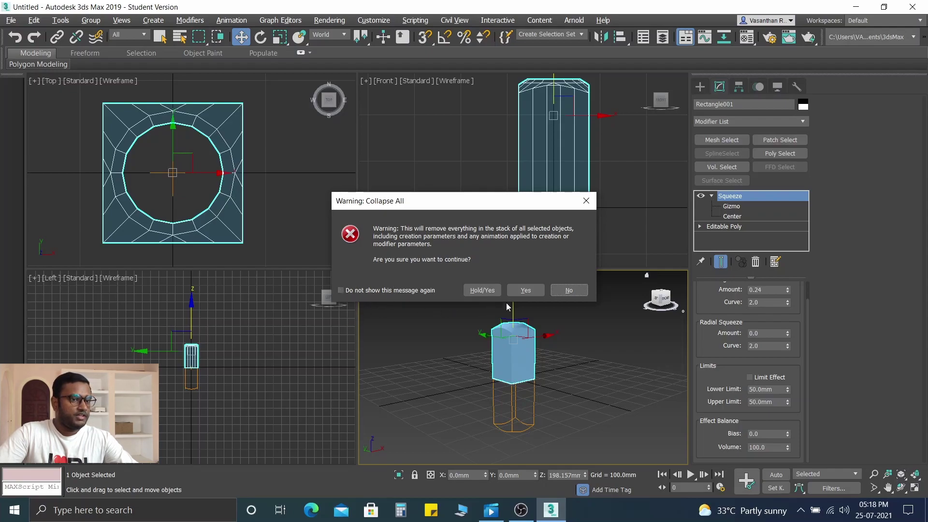
{"action": "left_click", "coordinate": [527, 291]}
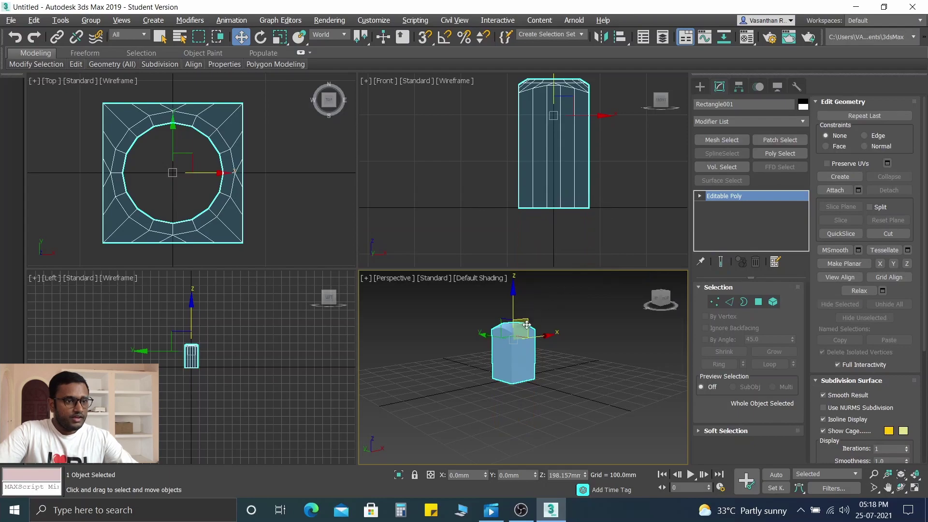
Change the body's object color to the orange custom color and deselect the body
{"action": "scroll", "coordinate": [528, 322], "scroll_direction": "up", "scroll_amount": 5}
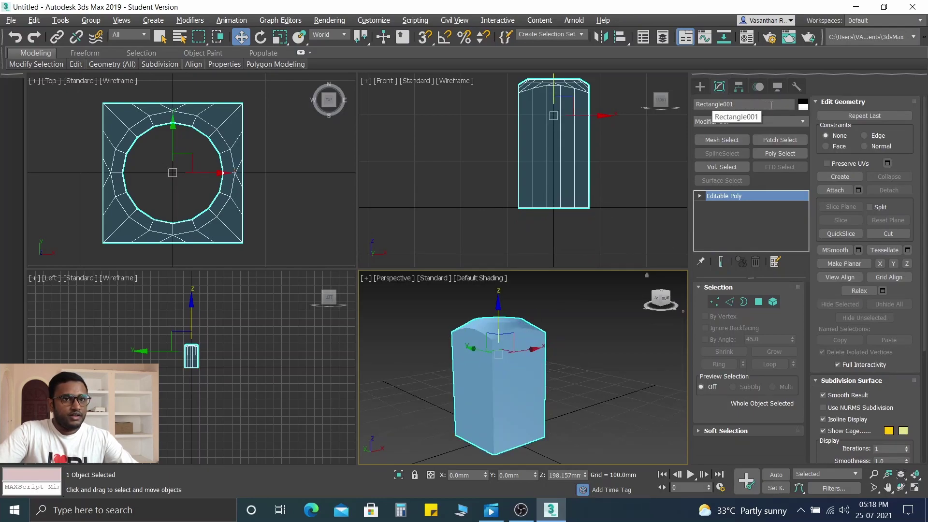
{"action": "left_click", "coordinate": [802, 107]}
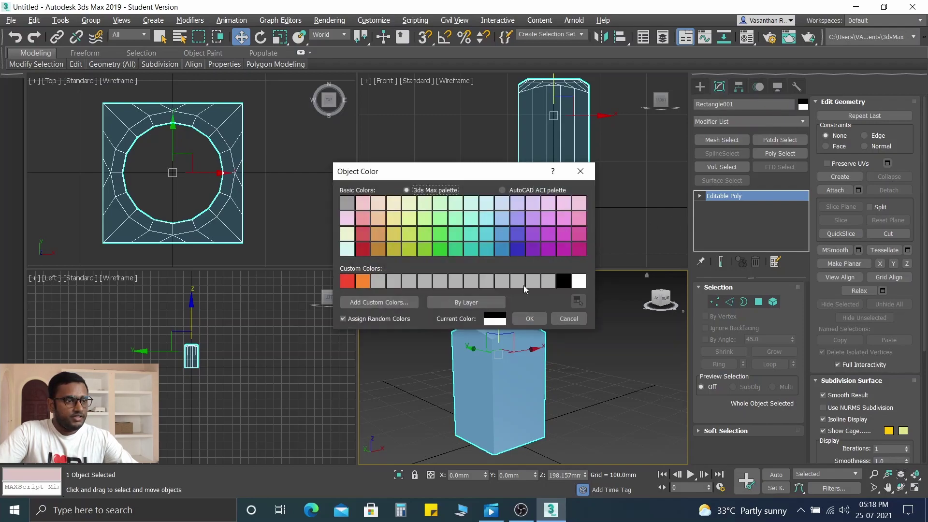
{"action": "left_click", "coordinate": [362, 281]}
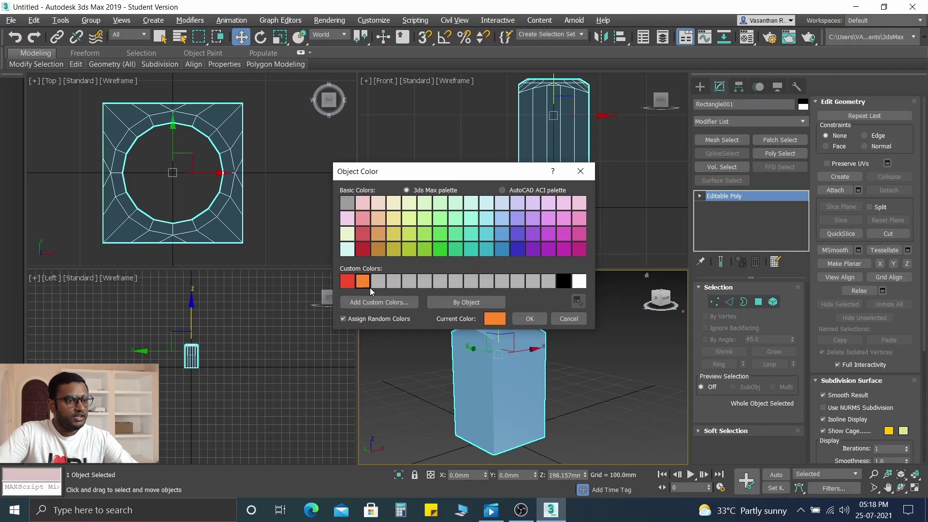
{"action": "left_click", "coordinate": [529, 319]}
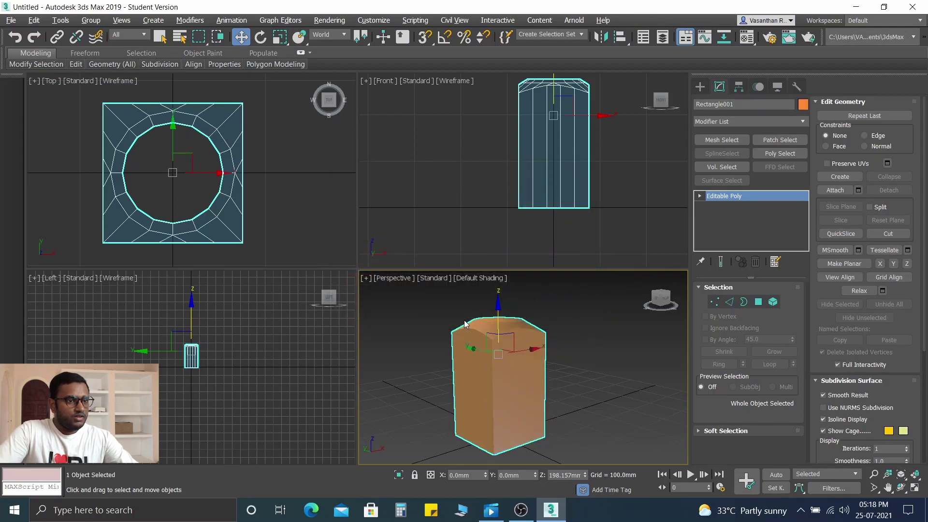
{"action": "left_click", "coordinate": [428, 315]}
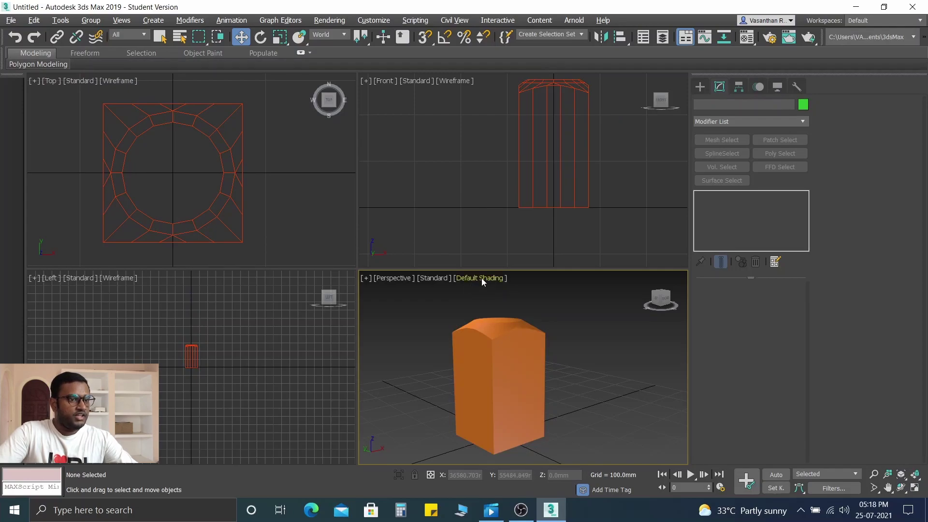
Display edged faces in the Perspective viewport
{"action": "left_click", "coordinate": [482, 278]}
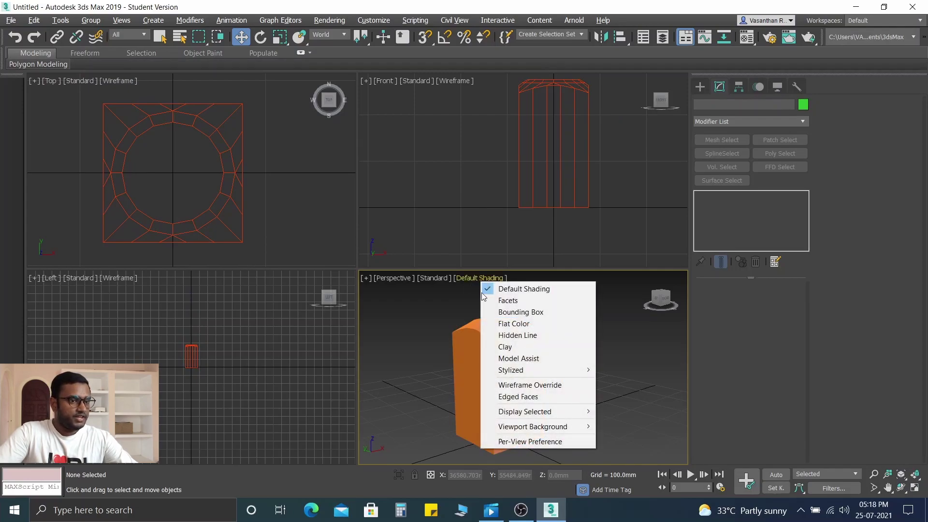
{"action": "left_click", "coordinate": [513, 400]}
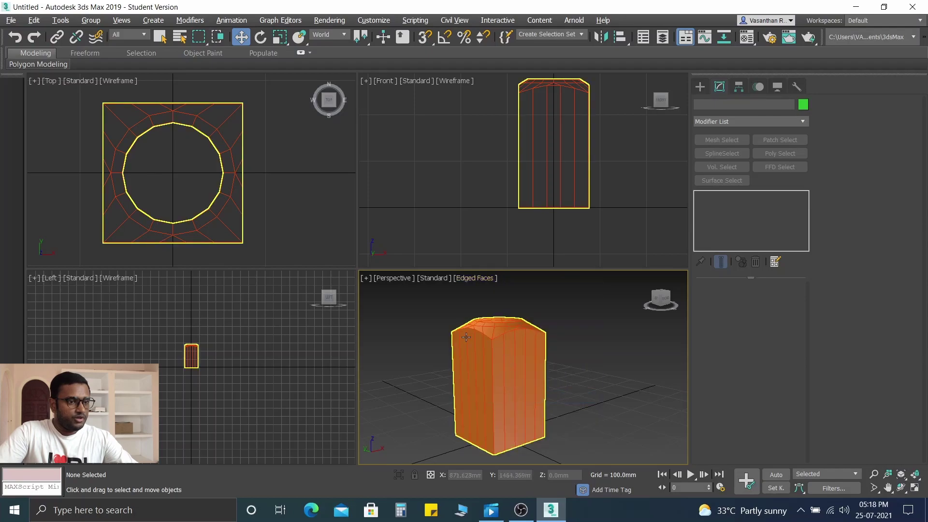
{"action": "scroll", "coordinate": [517, 370], "scroll_direction": "up", "scroll_amount": 3}
{"action": "scroll", "coordinate": [517, 371], "scroll_direction": "up", "scroll_amount": 4}
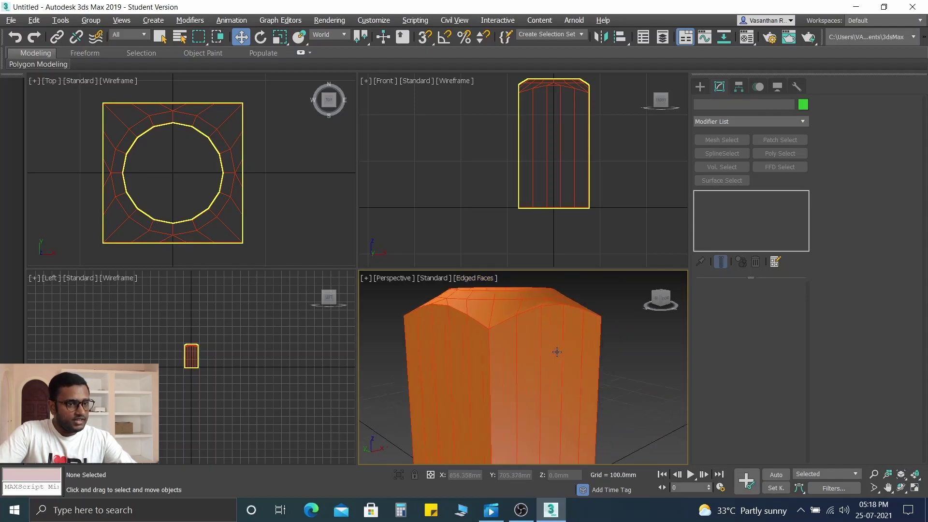
Examine the body's curved top and round opening from above in the Perspective view
{"action": "left_click", "coordinate": [532, 332]}
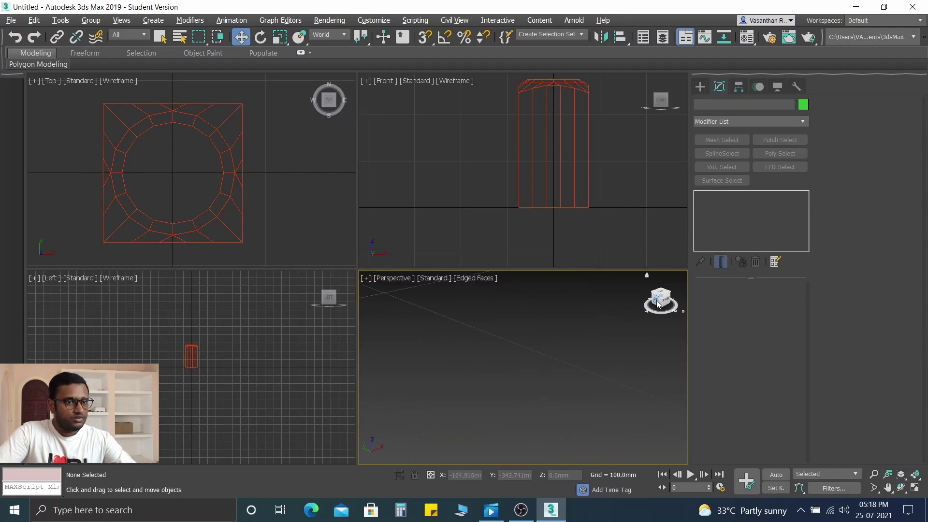
{"action": "left_click_drag", "start_coordinate": [660, 294], "coordinate": [652, 305]}
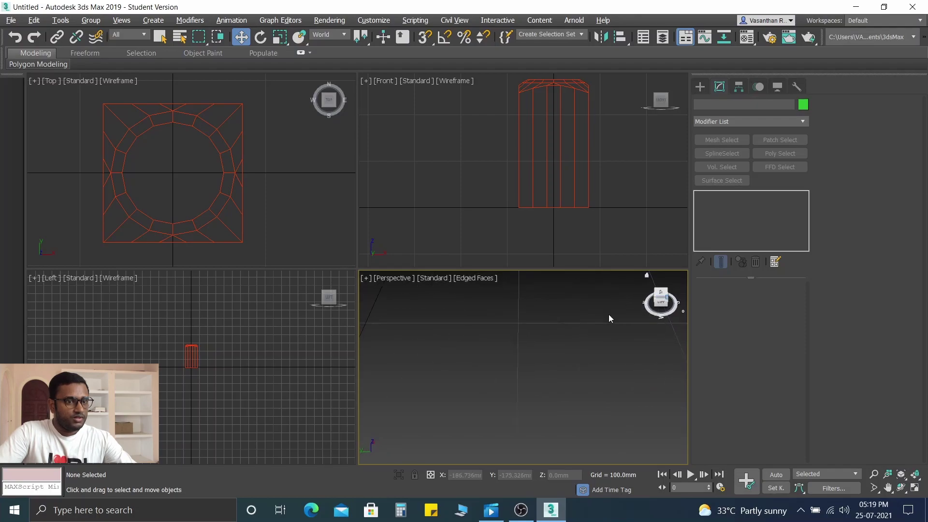
{"action": "middle_click_drag", "start_coordinate": [539, 346], "coordinate": [530, 389]}
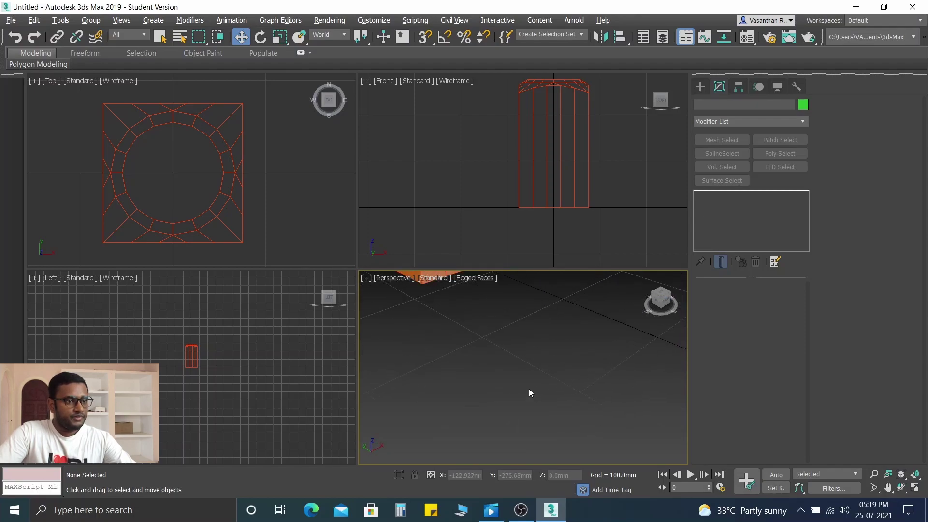
{"action": "middle_click_drag", "start_coordinate": [501, 309], "coordinate": [505, 404]}
{"action": "left_click", "coordinate": [485, 293]}
{"action": "middle_click_drag", "start_coordinate": [485, 293], "coordinate": [491, 404]}
{"action": "scroll", "coordinate": [486, 355], "scroll_direction": "up", "scroll_amount": 3}
{"action": "left_click", "coordinate": [560, 299]}
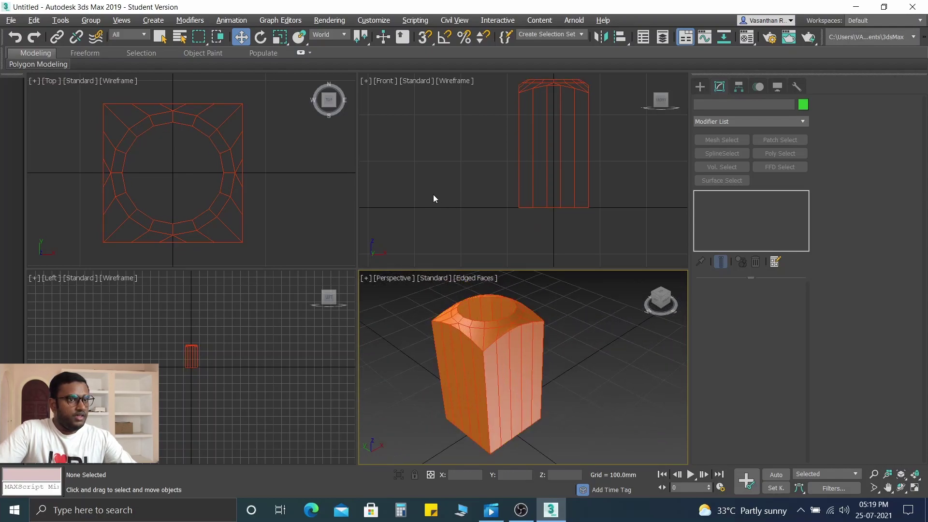
Create a torus centred on the body in the Top view, with Radius 1 about 50.7 mm and Radius 2 about 7.5 mm
{"action": "left_click", "coordinate": [565, 135]}
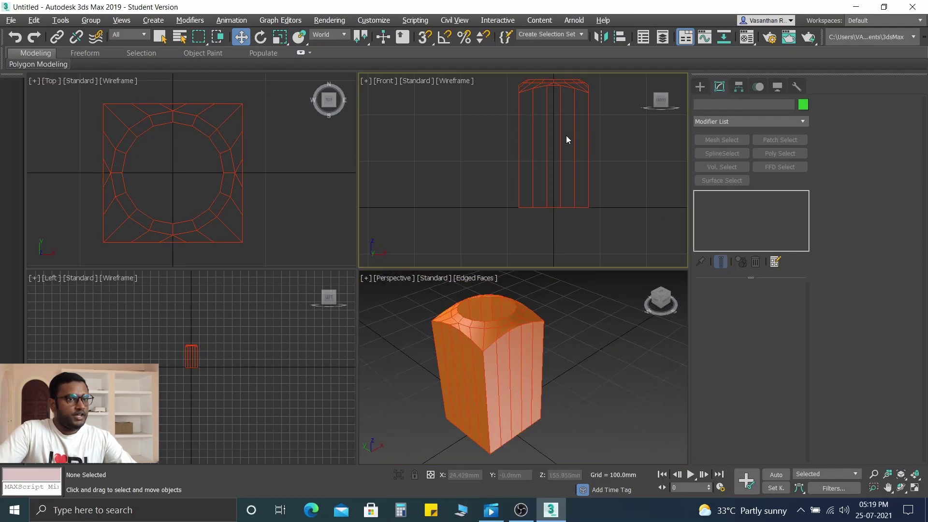
{"action": "left_click", "coordinate": [570, 87]}
{"action": "left_click", "coordinate": [570, 87]}
{"action": "left_click", "coordinate": [699, 87]}
{"action": "left_click", "coordinate": [714, 103]}
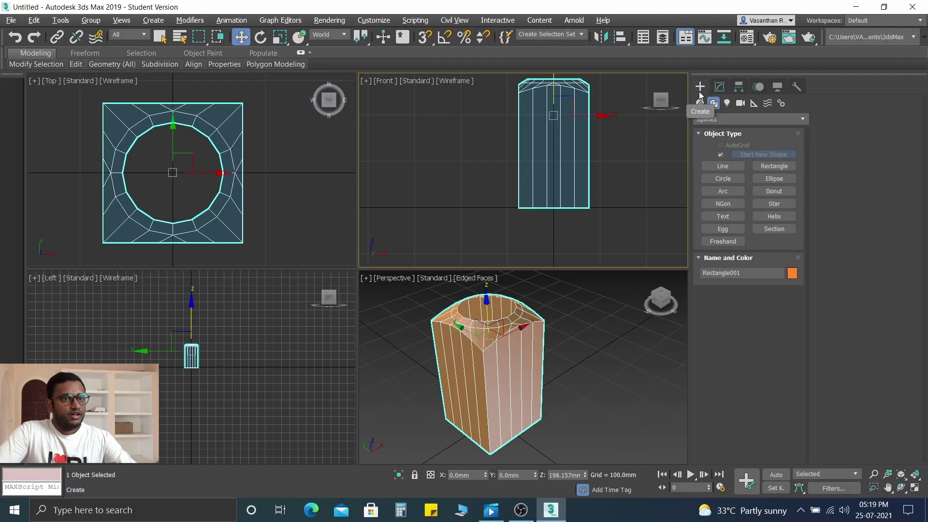
{"action": "left_click", "coordinate": [700, 103]}
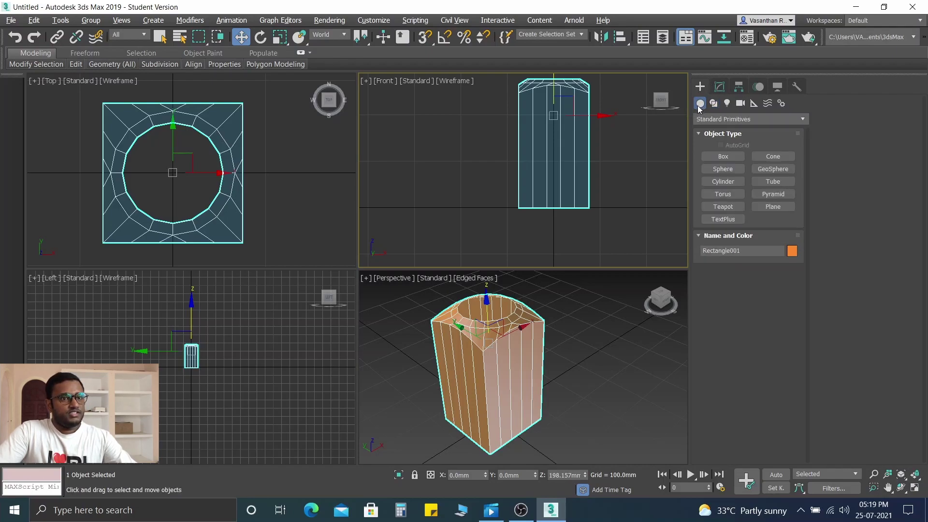
{"action": "left_click", "coordinate": [724, 196]}
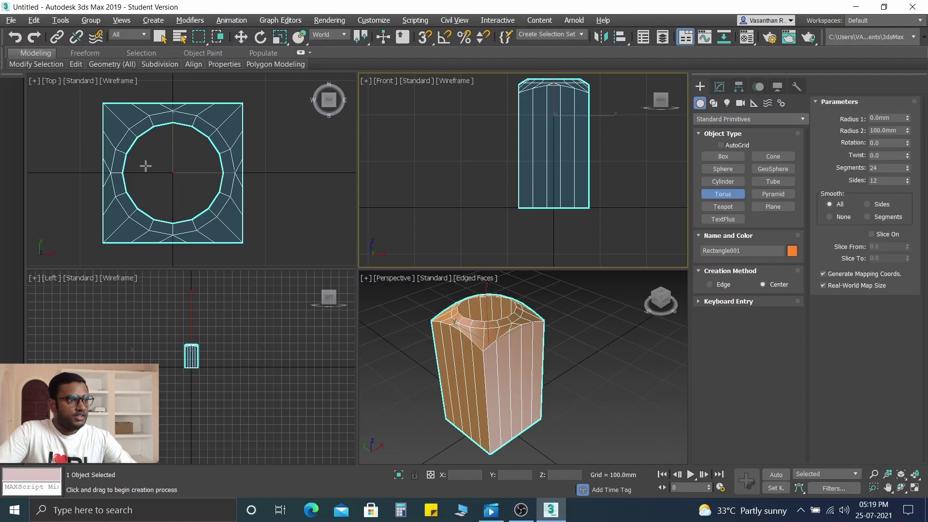
{"action": "scroll", "coordinate": [174, 180], "scroll_direction": "up", "scroll_amount": 3}
{"action": "scroll", "coordinate": [173, 179], "scroll_direction": "down", "scroll_amount": 4}
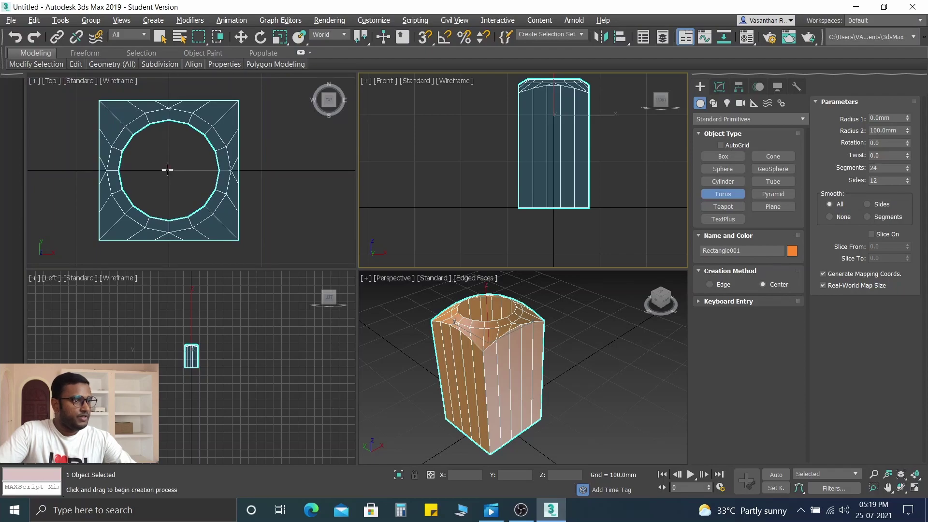
{"action": "left_click_drag", "start_coordinate": [167, 170], "coordinate": [199, 218]}
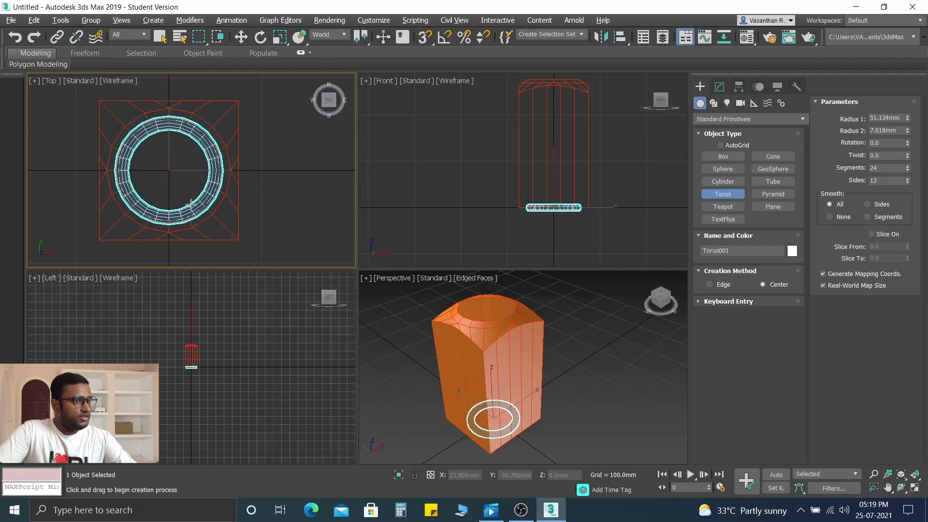
{"action": "left_click", "coordinate": [192, 204]}
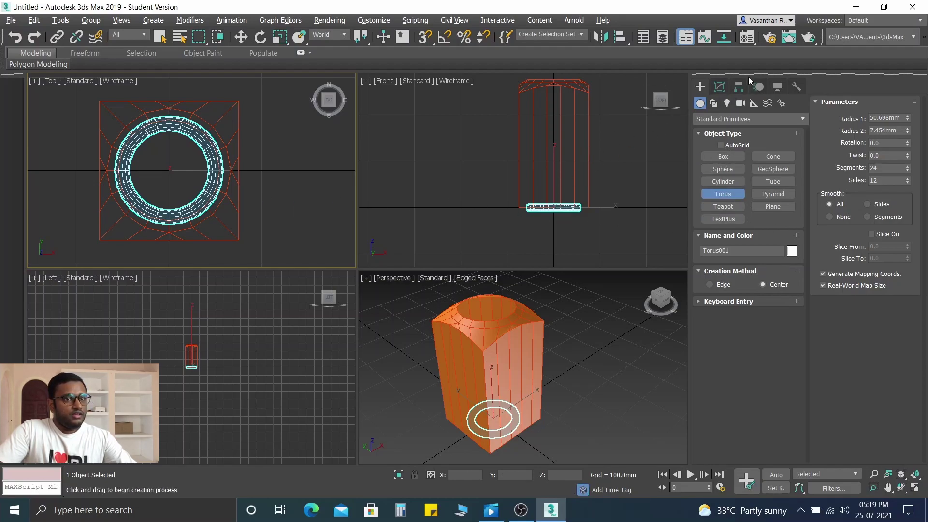
Raise the torus vertically in the Front view from the body's base to above its round opening, at about Z 289 mm
{"action": "left_click", "coordinate": [243, 37]}
{"action": "left_click", "coordinate": [529, 189]}
{"action": "middle_click_drag", "start_coordinate": [558, 159], "coordinate": [549, 224]}
{"action": "left_click_drag", "start_coordinate": [546, 225], "coordinate": [544, 116]}
{"action": "scroll", "coordinate": [537, 143], "scroll_direction": "up", "scroll_amount": 3}
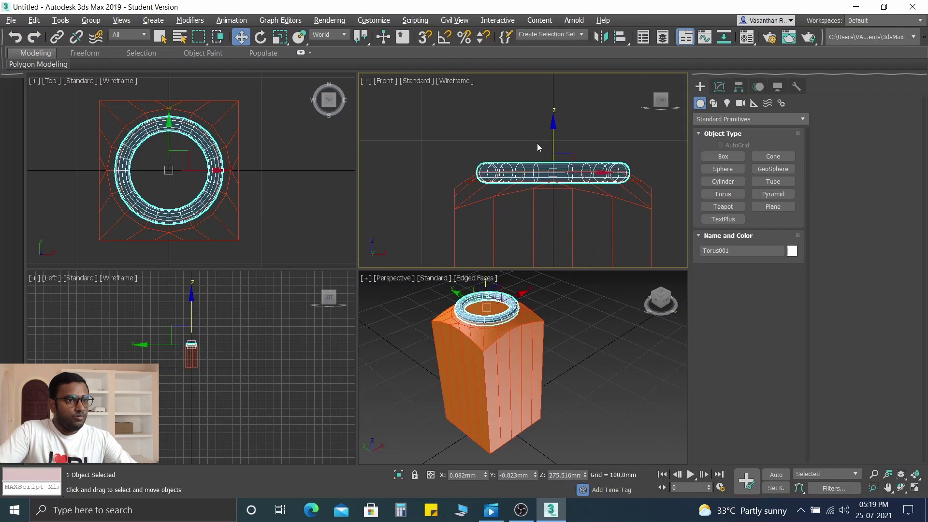
{"action": "scroll", "coordinate": [538, 143], "scroll_direction": "up", "scroll_amount": 3}
{"action": "left_click_drag", "start_coordinate": [570, 152], "coordinate": [570, 116]}
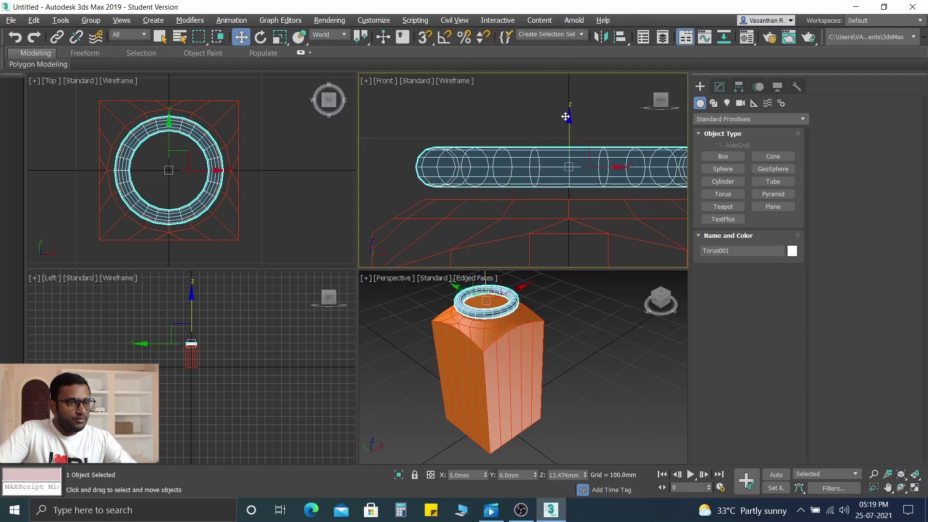
Lower the torus to about Z 285 mm, just above the body's top rim, and deselect it
{"action": "scroll", "coordinate": [561, 217], "scroll_direction": "up", "scroll_amount": 2}
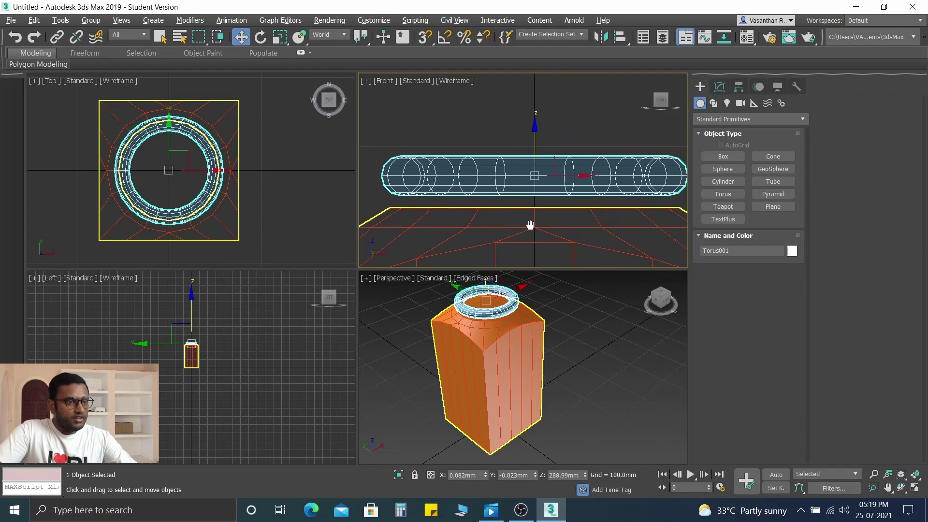
{"action": "scroll", "coordinate": [538, 149], "scroll_direction": "up", "scroll_amount": 2}
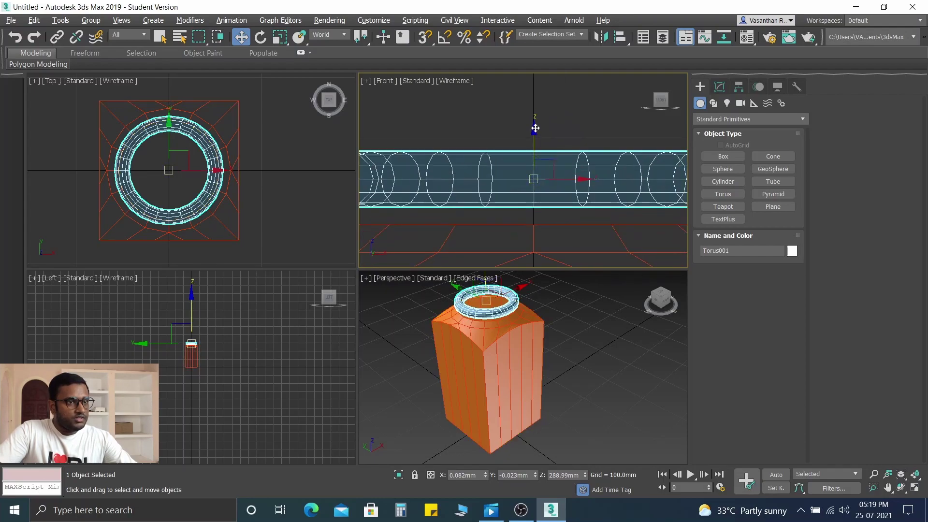
{"action": "left_click_drag", "start_coordinate": [535, 129], "coordinate": [534, 144]}
{"action": "scroll", "coordinate": [535, 148], "scroll_direction": "up", "scroll_amount": 2}
{"action": "scroll", "coordinate": [556, 106], "scroll_direction": "down", "scroll_amount": 1}
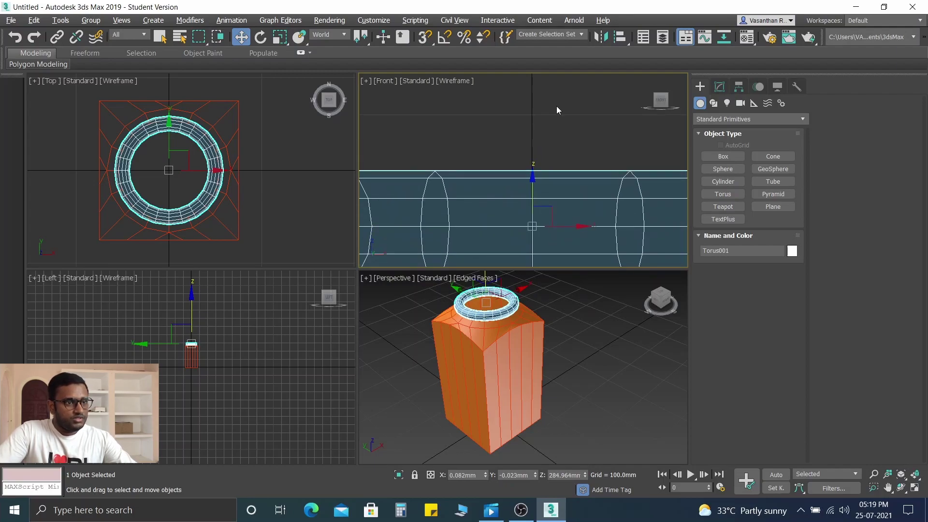
{"action": "scroll", "coordinate": [557, 108], "scroll_direction": "down", "scroll_amount": 2}
{"action": "left_click", "coordinate": [483, 120]}
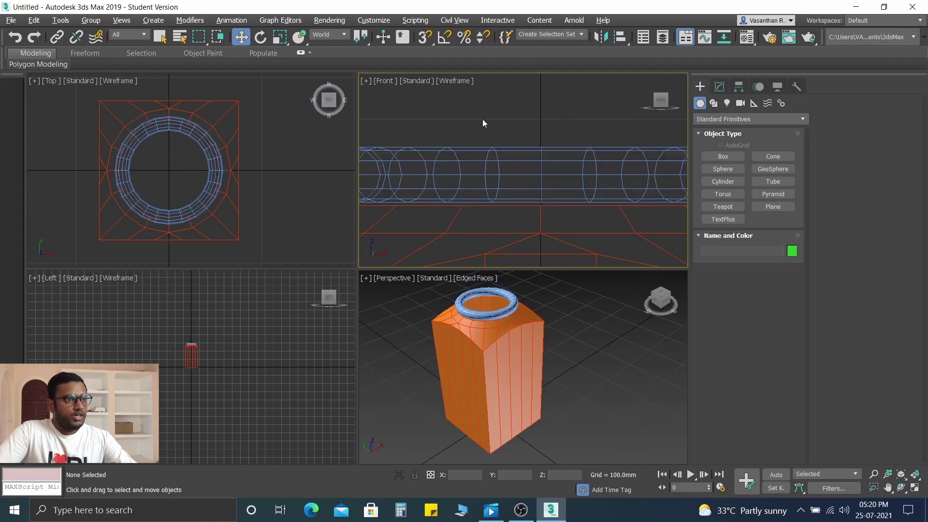
Maximize the Perspective viewport and set the torus to 16 segments and 8 sides
{"action": "left_click", "coordinate": [398, 318]}
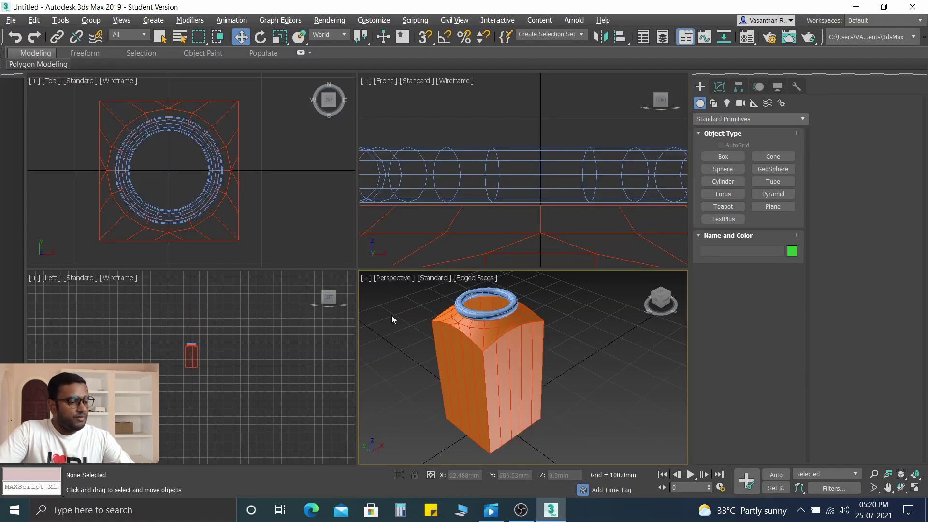
{"action": "key", "text": "alt+w"}
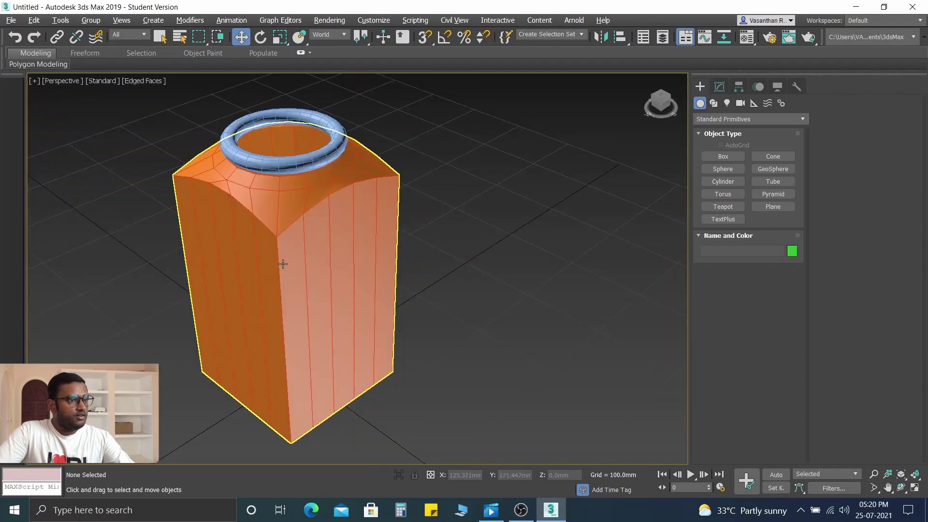
{"action": "scroll", "coordinate": [266, 172], "scroll_direction": "up", "scroll_amount": 4}
{"action": "scroll", "coordinate": [266, 171], "scroll_direction": "down", "scroll_amount": 3}
{"action": "middle_click_drag", "start_coordinate": [317, 275], "coordinate": [377, 184], "text": "alt"}
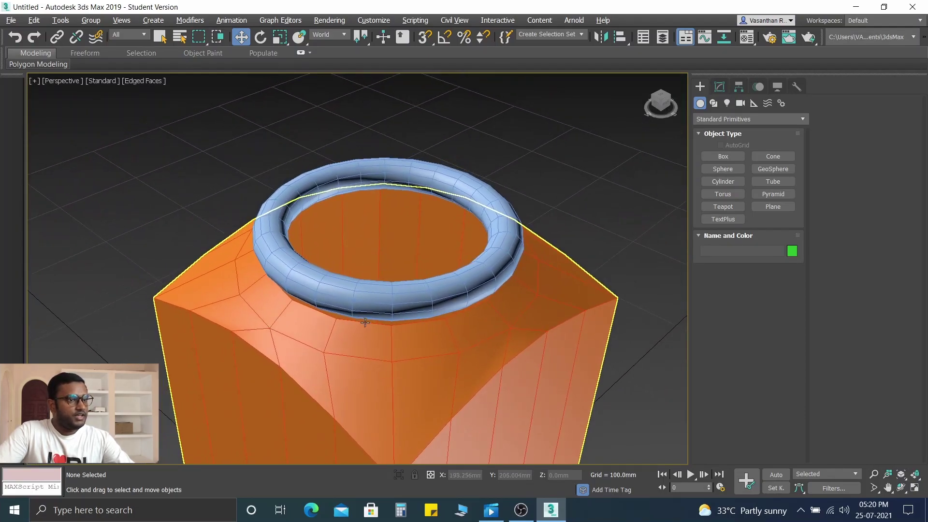
{"action": "left_click", "coordinate": [383, 169]}
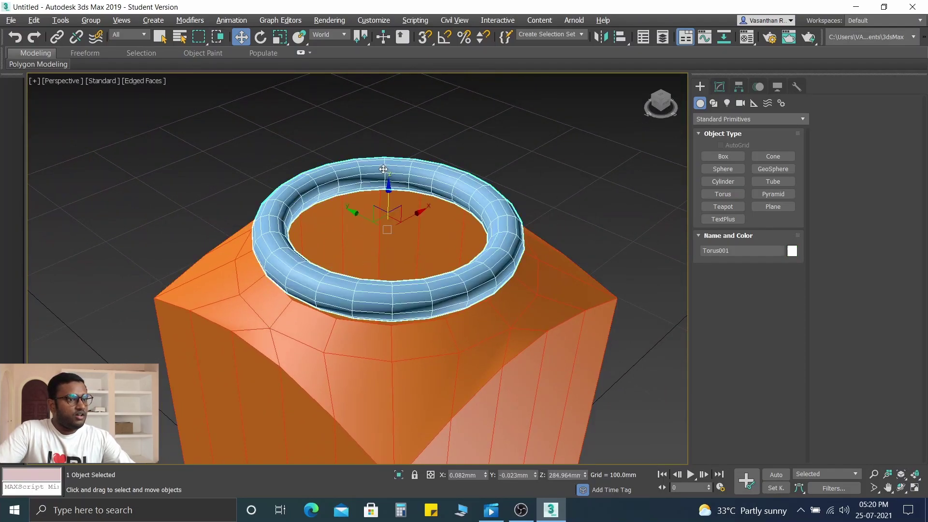
{"action": "left_click", "coordinate": [719, 88]}
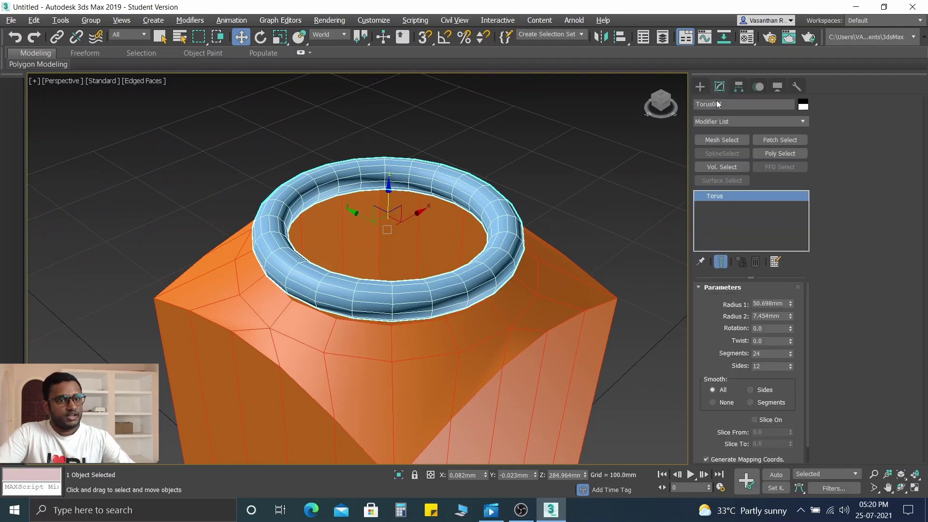
{"action": "double_click", "coordinate": [767, 353]}
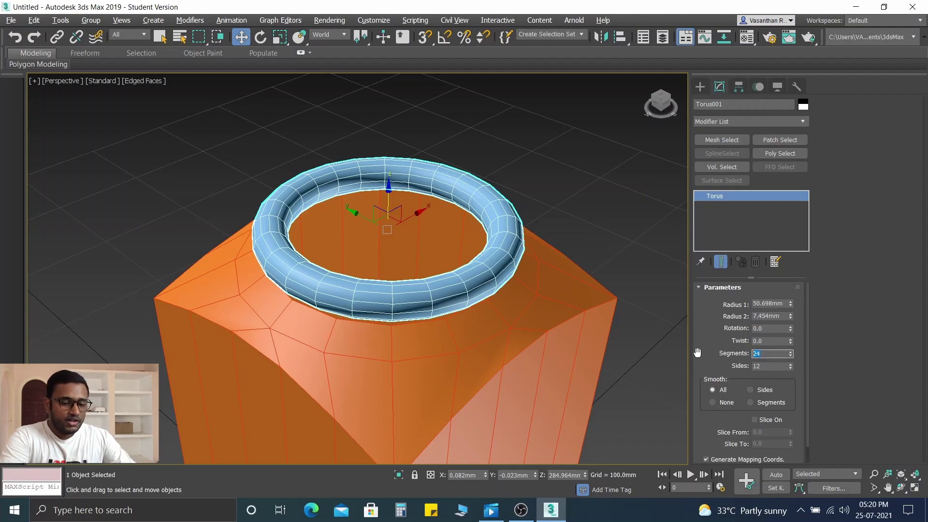
{"action": "type", "text": "16"}
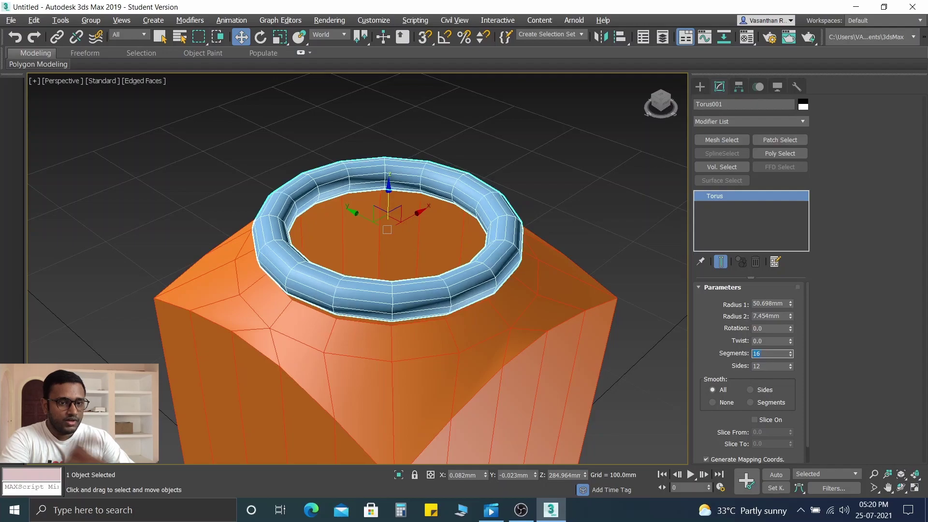
{"action": "double_click", "coordinate": [764, 368]}
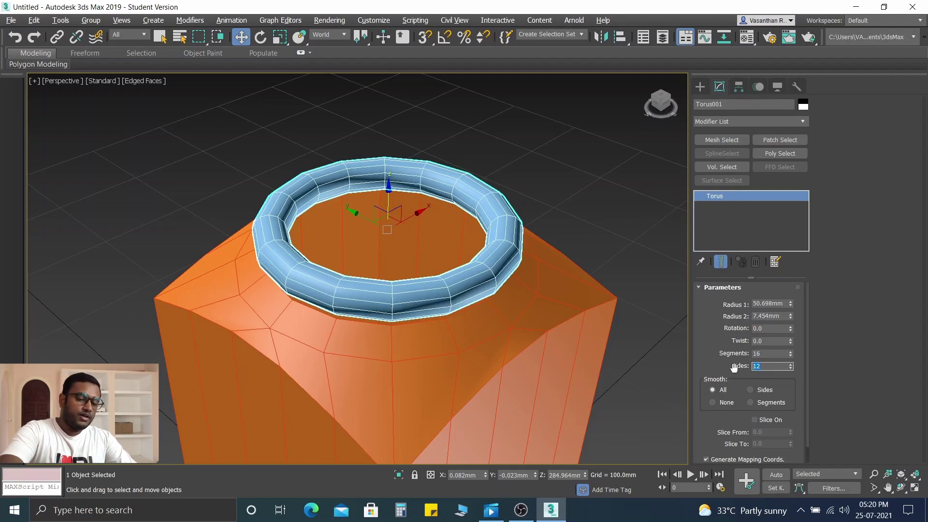
{"action": "type", "text": "8"}
{"action": "key", "text": "Return"}
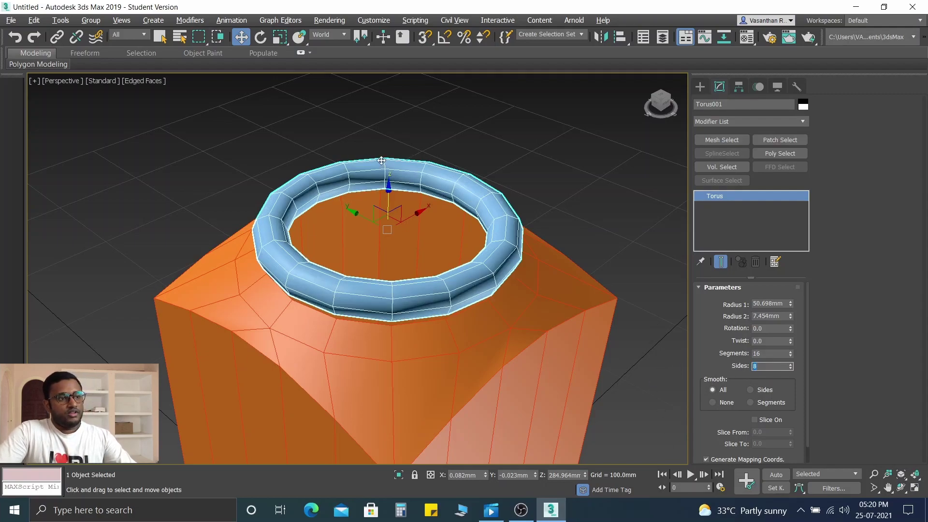
Convert the torus to an Editable Poly
{"action": "scroll", "coordinate": [378, 195], "scroll_direction": "up", "scroll_amount": 5}
{"action": "scroll", "coordinate": [415, 202], "scroll_direction": "down", "scroll_amount": 3}
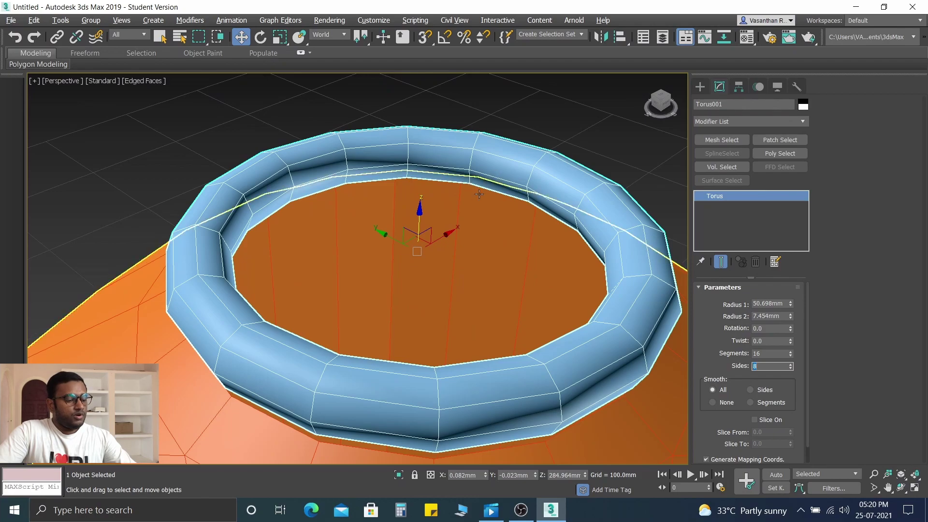
{"action": "middle_click_drag", "start_coordinate": [454, 214], "coordinate": [453, 197], "text": "alt"}
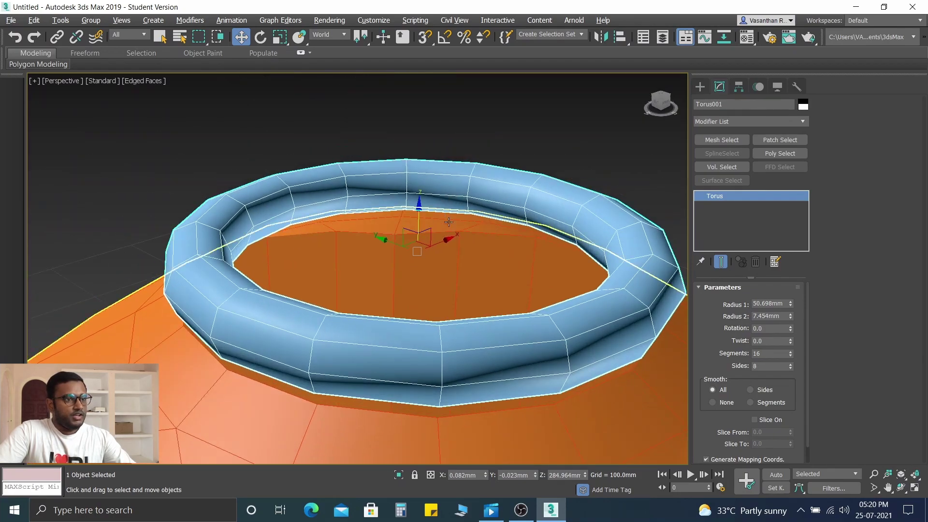
{"action": "left_click", "coordinate": [576, 89]}
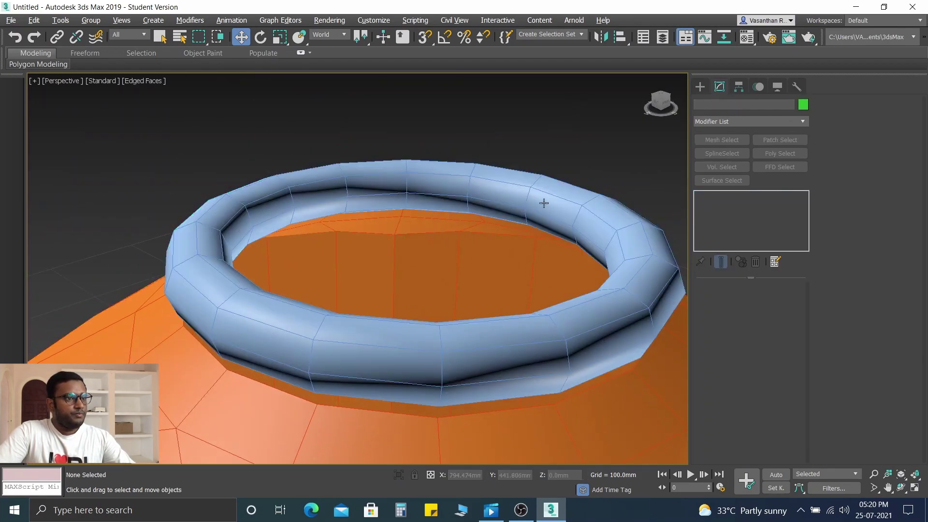
{"action": "left_click", "coordinate": [428, 192]}
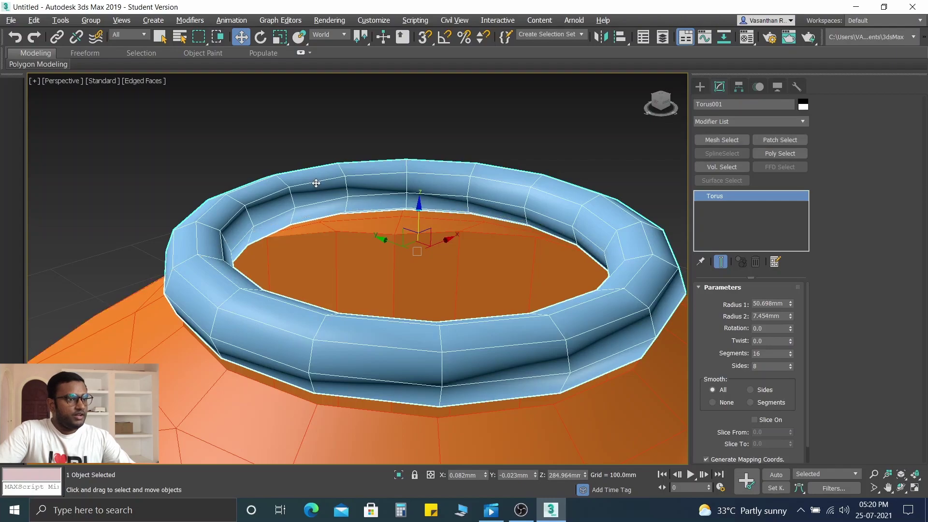
{"action": "middle_click_drag", "start_coordinate": [416, 207], "coordinate": [420, 201], "text": "alt"}
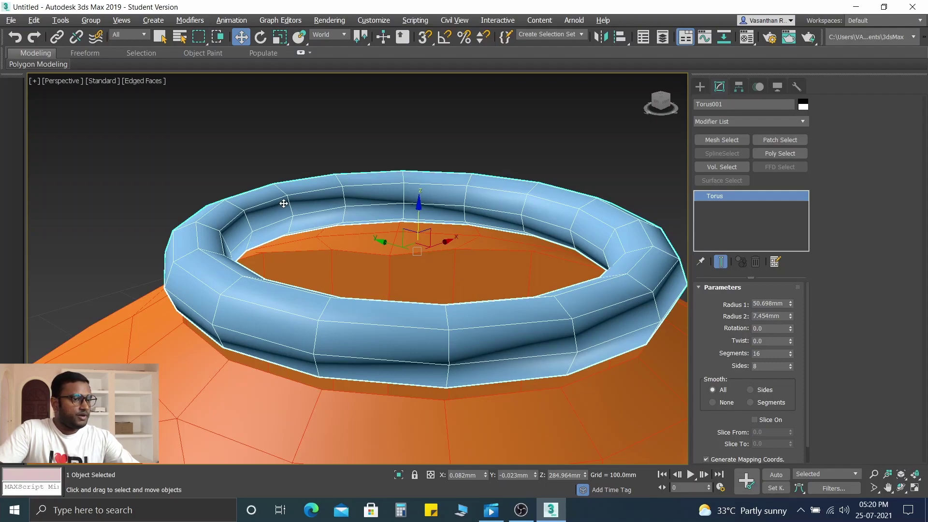
{"action": "right_click", "coordinate": [283, 203]}
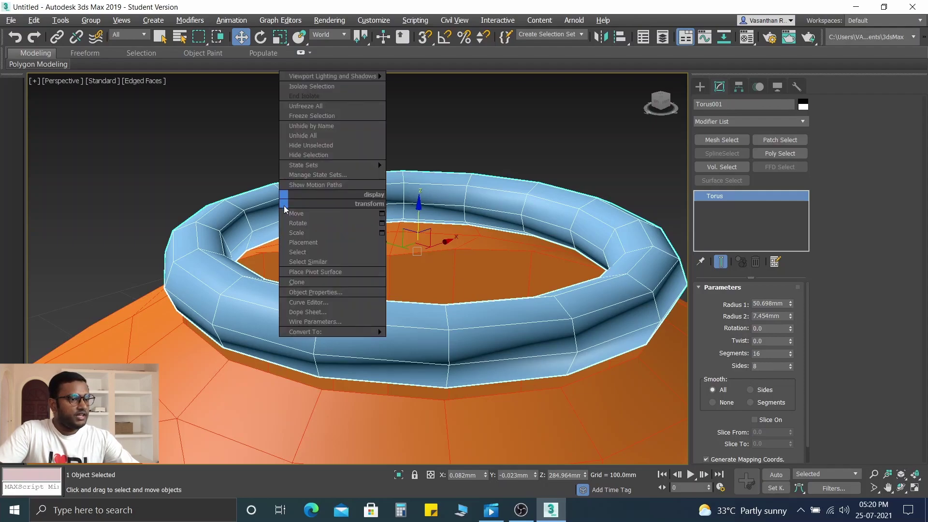
{"action": "mouse_move", "coordinate": [377, 332]}
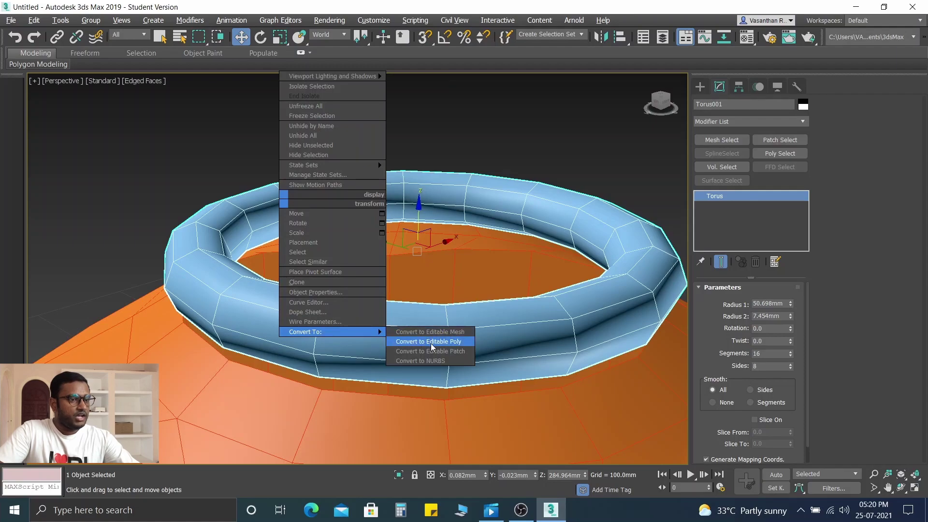
{"action": "left_click", "coordinate": [463, 344]}
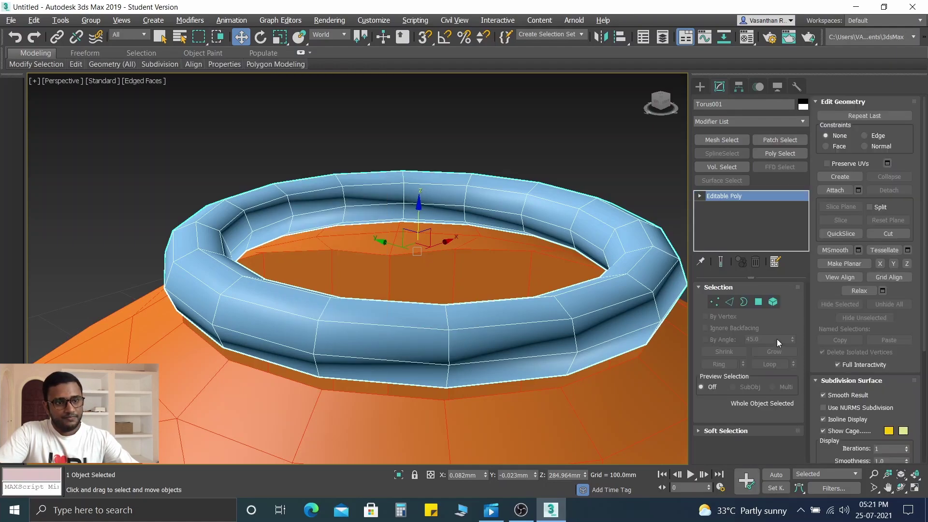
Select the full edge loop around the middle of the torus's inner side and delete it together with its adjacent faces
{"action": "left_click", "coordinate": [731, 302]}
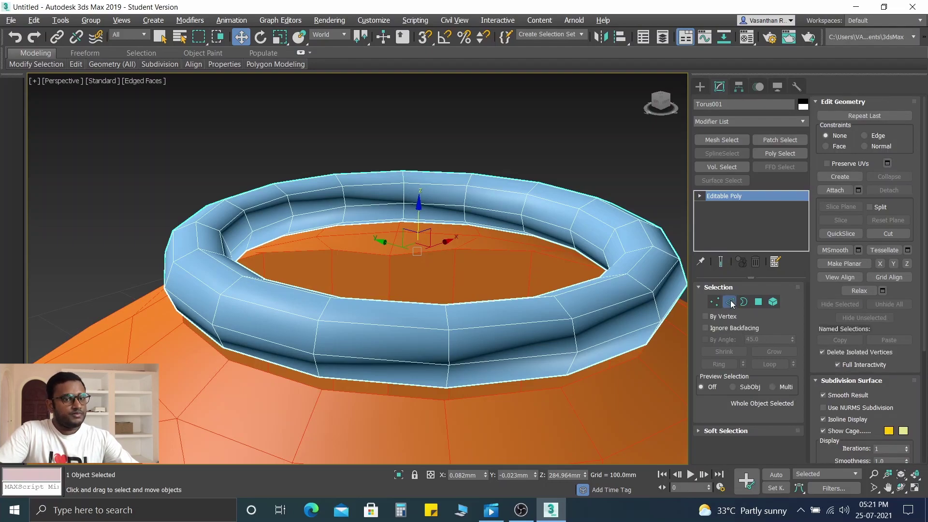
{"action": "left_click", "coordinate": [431, 205]}
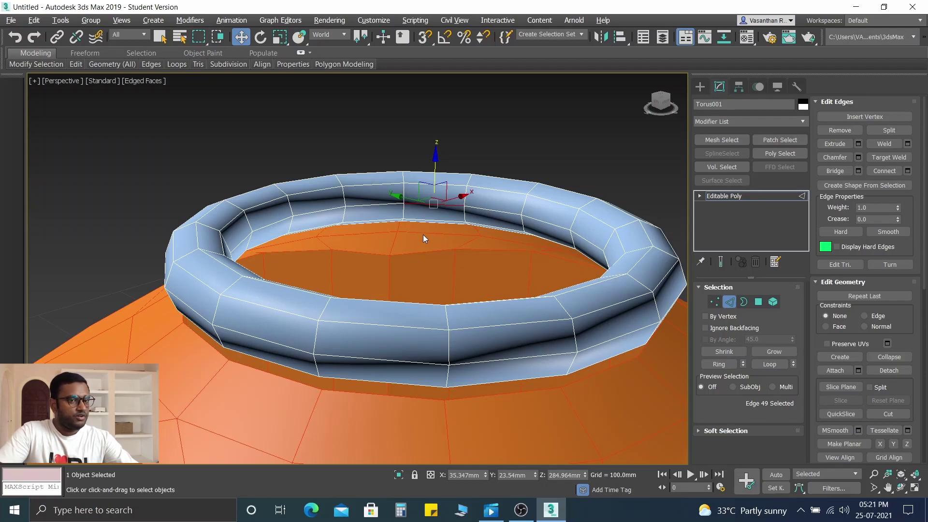
{"action": "left_click", "coordinate": [770, 364]}
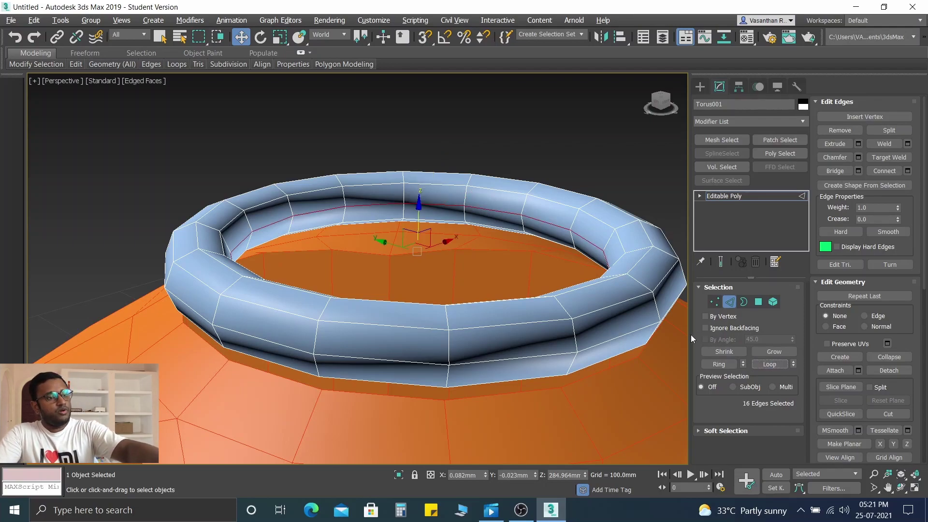
{"action": "key", "text": "ctrl+d"}
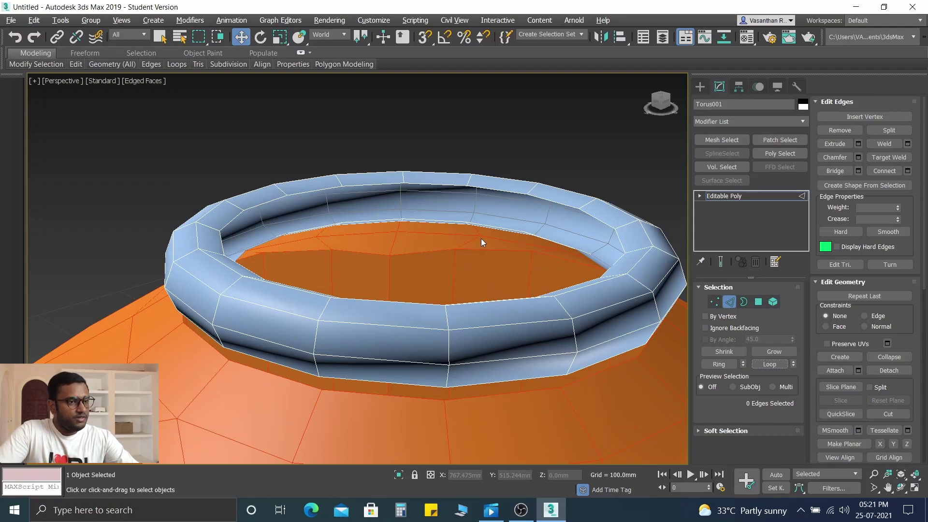
{"action": "middle_click_drag", "start_coordinate": [480, 239], "coordinate": [467, 272], "text": "alt"}
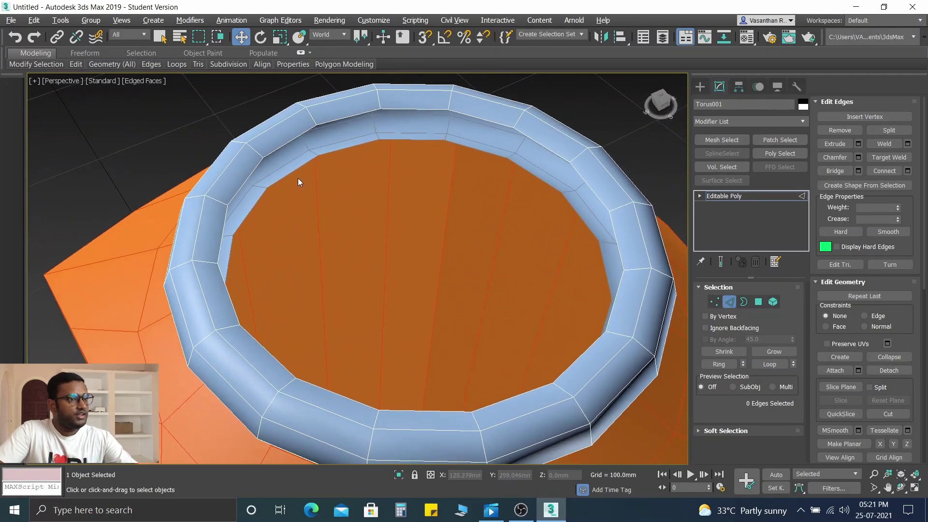
Select the lower open border inside the torus and delete it together with its adjacent faces
{"action": "left_click", "coordinate": [744, 304]}
{"action": "left_click", "coordinate": [349, 148]}
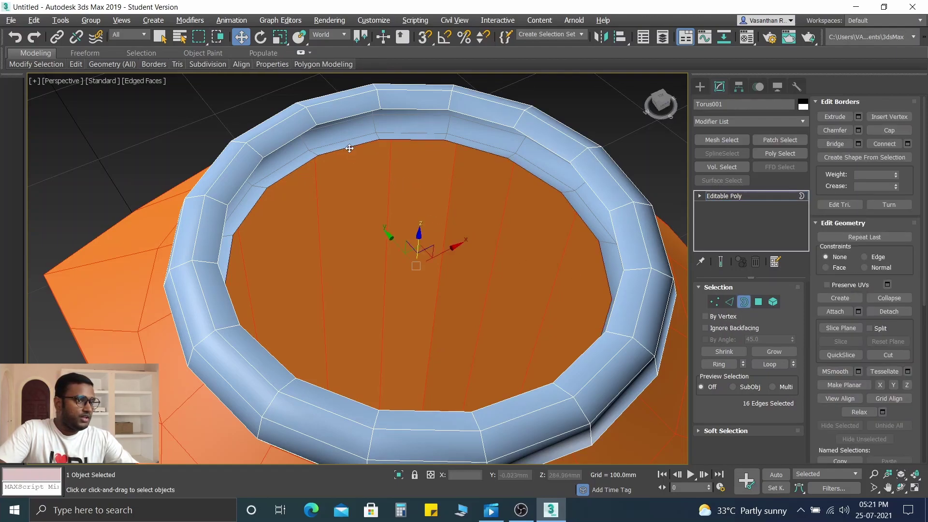
{"action": "left_click", "coordinate": [442, 219]}
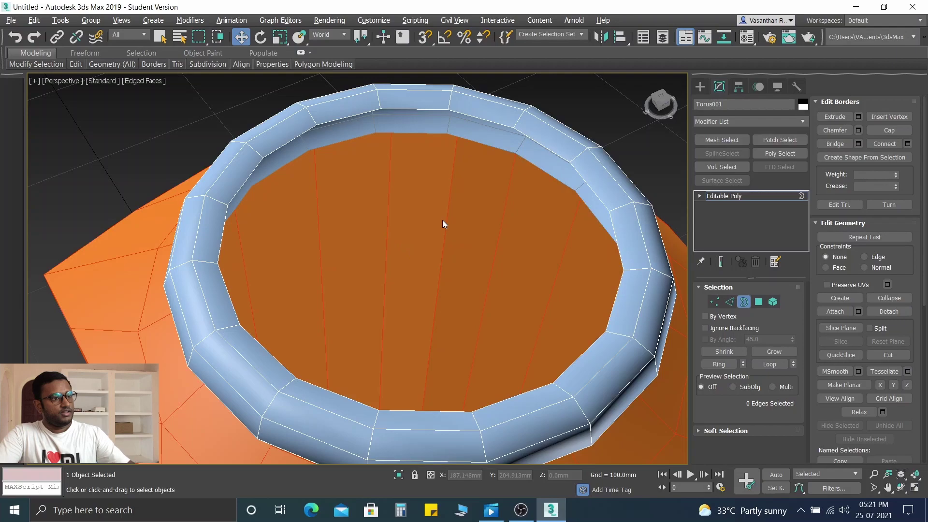
Change the torus's object color to the custom orange that matches the bottle body
{"action": "middle_click_drag", "start_coordinate": [443, 271], "coordinate": [405, 232], "text": "alt"}
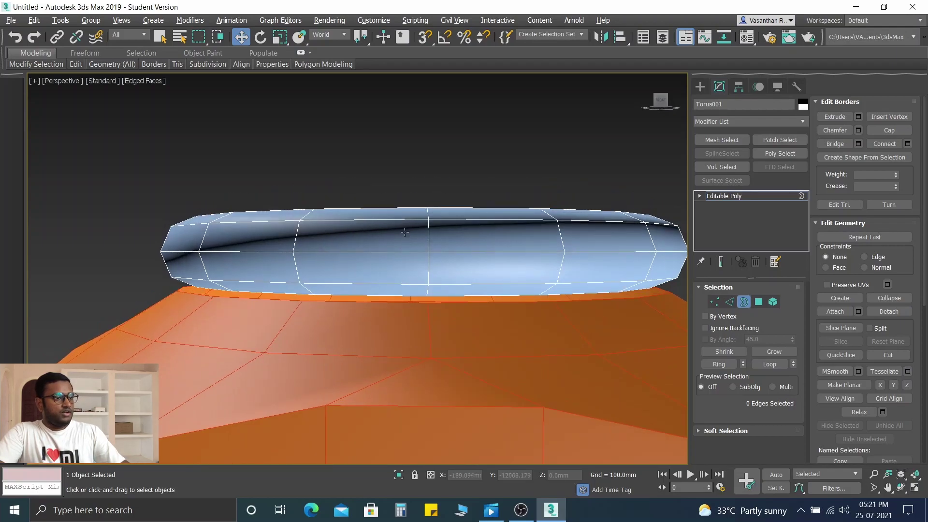
{"action": "middle_click_drag", "start_coordinate": [506, 242], "coordinate": [500, 260], "text": "alt"}
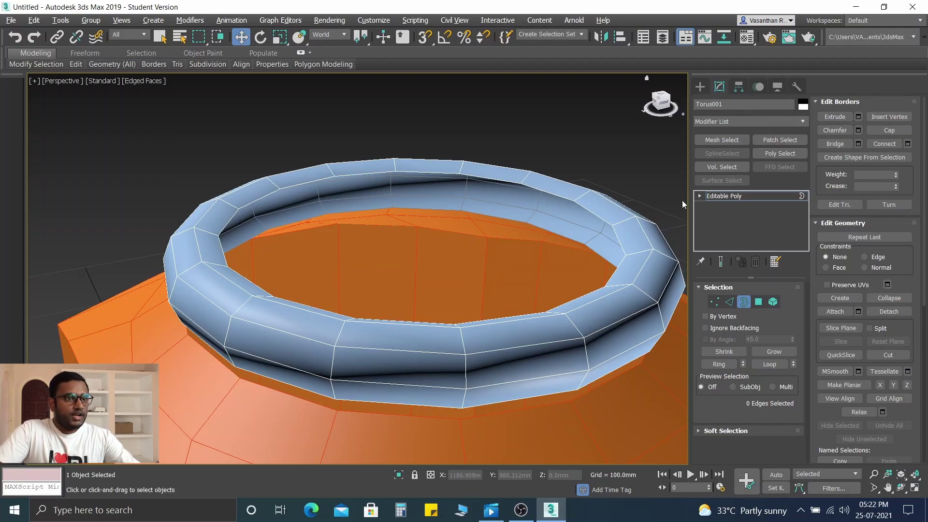
{"action": "left_click", "coordinate": [364, 281]}
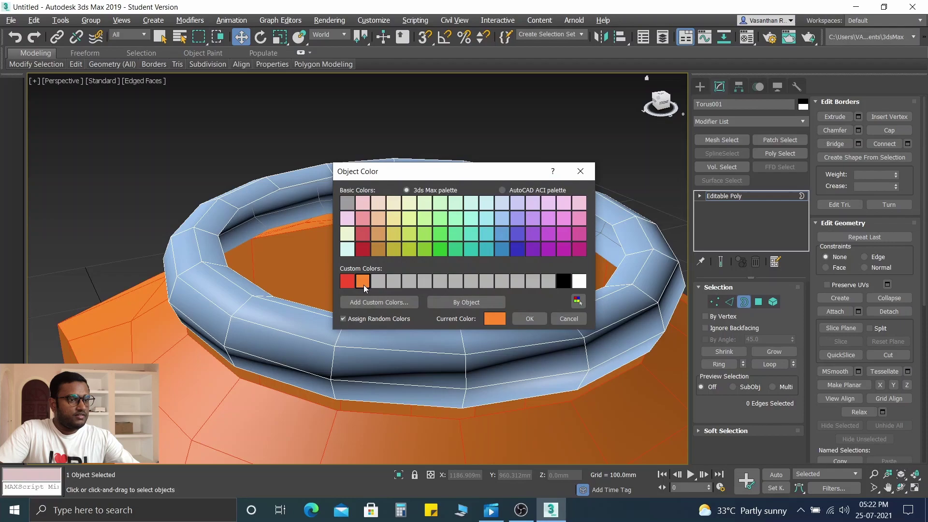
{"action": "left_click", "coordinate": [530, 318]}
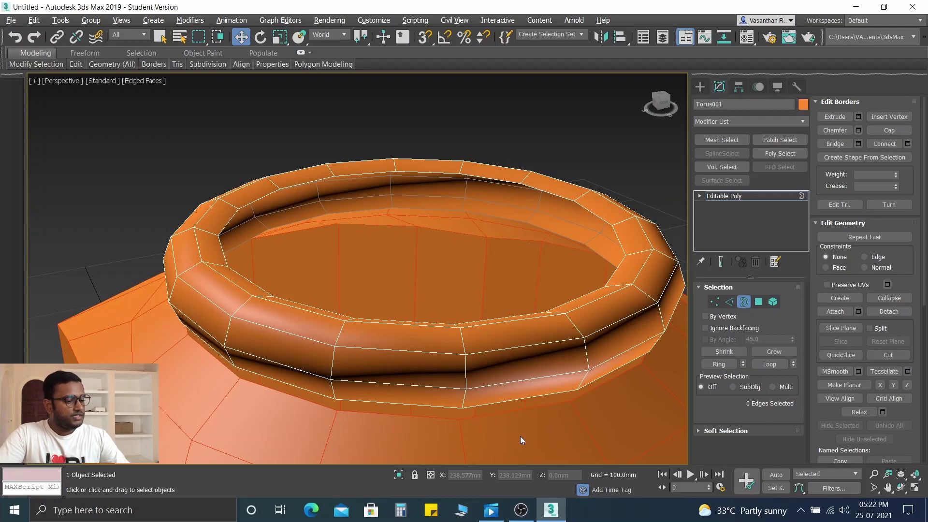
Return to the four-viewport layout, bring the torus and bottle shoulder into the Front view, and leave Border editing
{"action": "key", "text": "alt+w"}
{"action": "scroll", "coordinate": [471, 297], "scroll_direction": "down", "scroll_amount": 5}
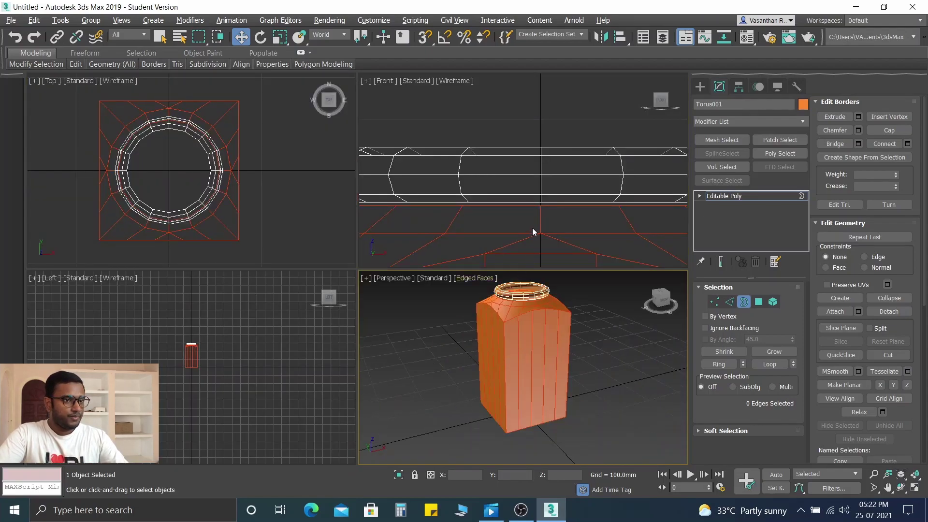
{"action": "middle_click_drag", "start_coordinate": [532, 379], "coordinate": [507, 435]}
{"action": "scroll", "coordinate": [545, 217], "scroll_direction": "down", "scroll_amount": 3}
{"action": "left_click", "coordinate": [540, 198]}
{"action": "left_click", "coordinate": [599, 189]}
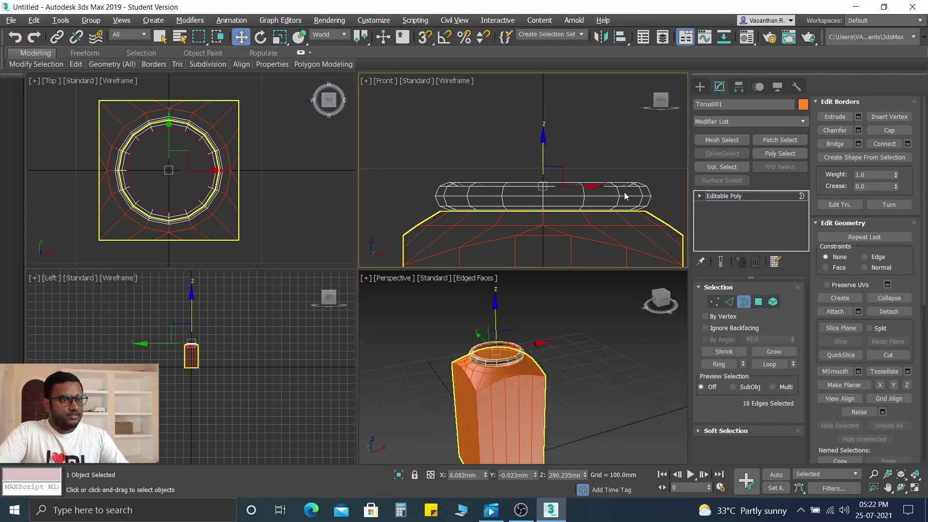
{"action": "left_click", "coordinate": [634, 154]}
{"action": "left_click", "coordinate": [744, 302]}
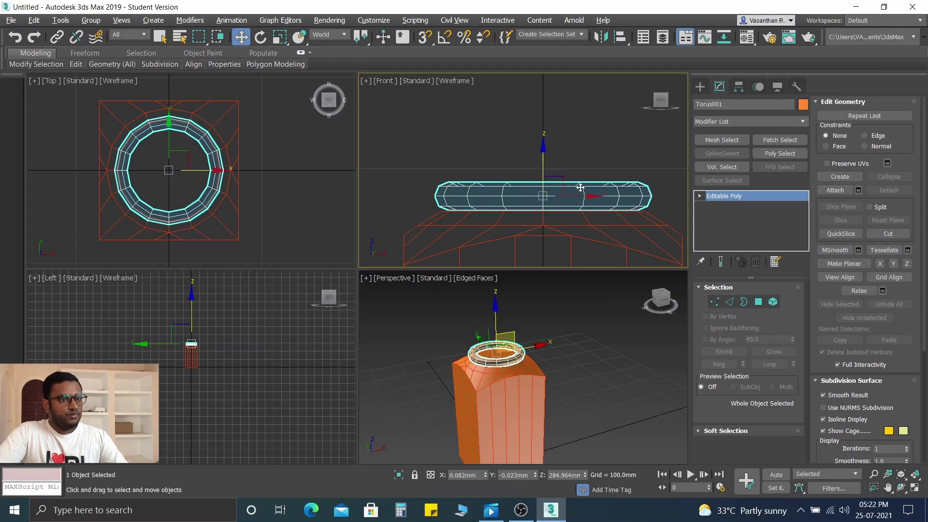
Clone the whole ring element upward to about Z 302 mm using Clone To Element, and deselect the object
{"action": "left_click", "coordinate": [774, 302]}
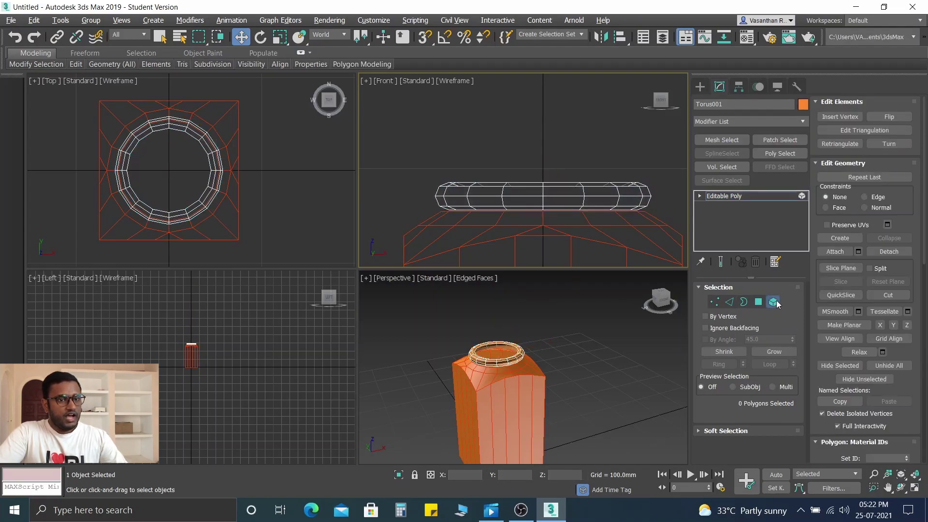
{"action": "left_click", "coordinate": [547, 192]}
{"action": "scroll", "coordinate": [554, 235], "scroll_direction": "up", "scroll_amount": 2}
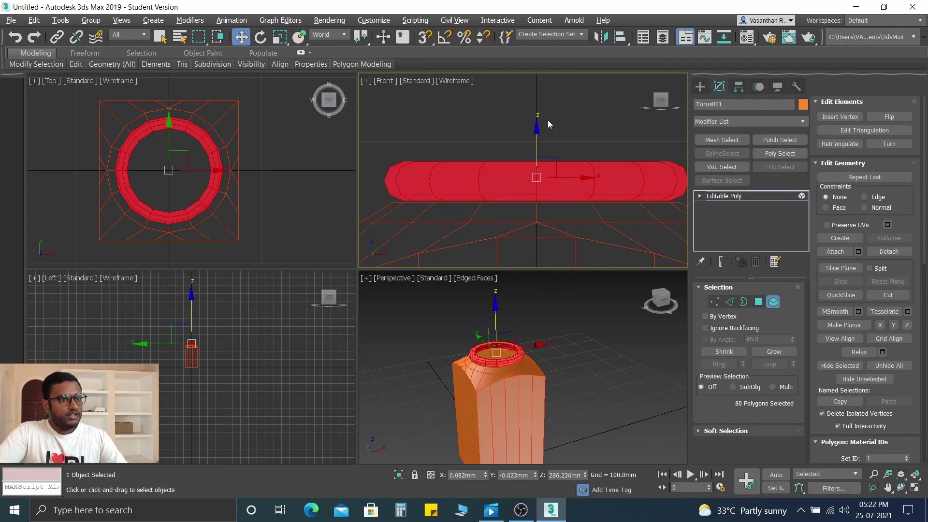
{"action": "scroll", "coordinate": [526, 147], "scroll_direction": "up", "scroll_amount": 2}
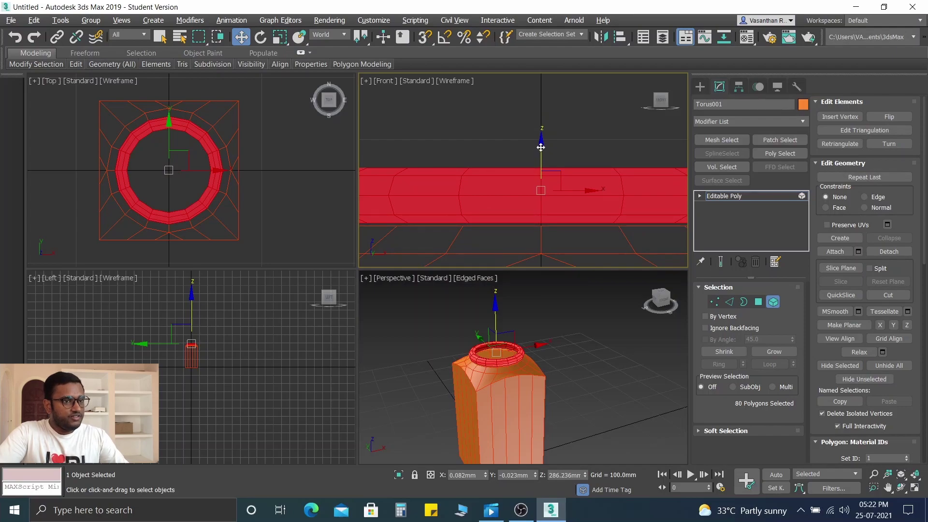
{"action": "left_click_drag", "start_coordinate": [541, 146], "coordinate": [538, 88], "text": "shift"}
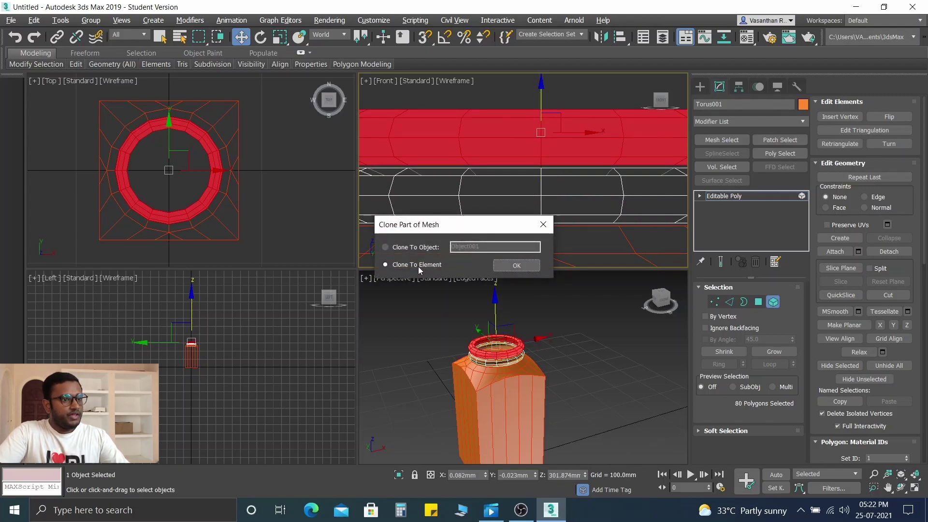
{"action": "left_click", "coordinate": [516, 266]}
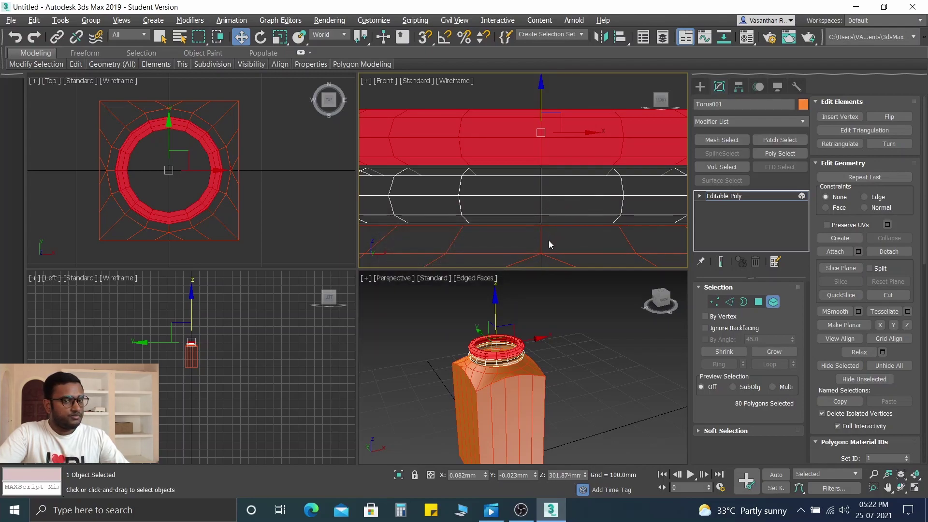
{"action": "left_click", "coordinate": [773, 302]}
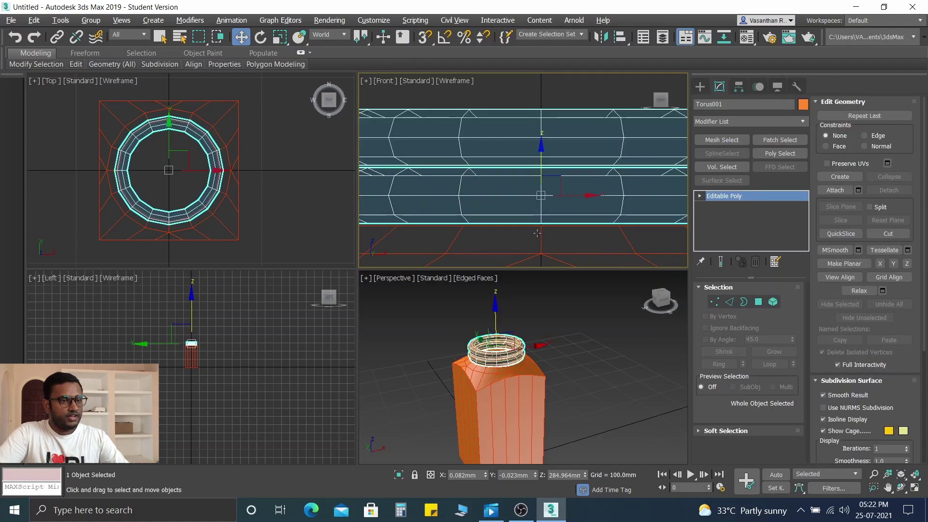
{"action": "left_click", "coordinate": [413, 320]}
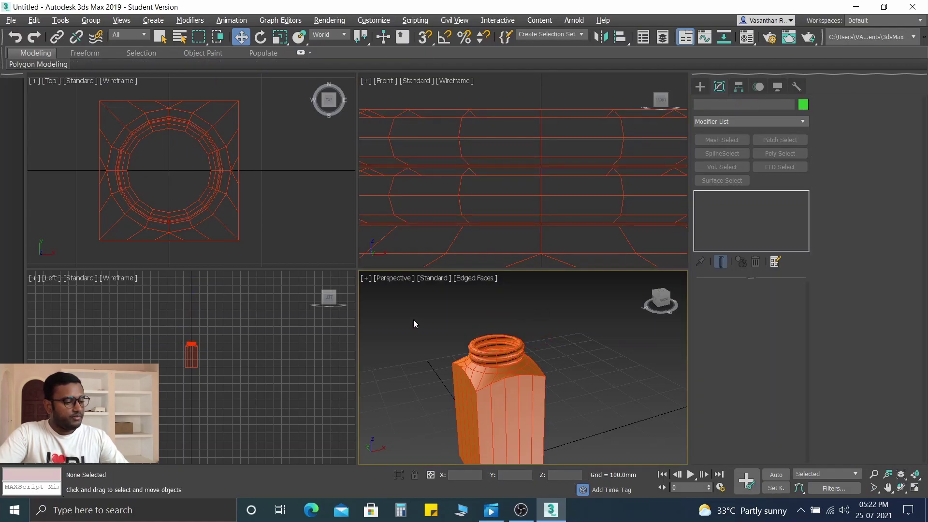
In a maximized Perspective viewport, select the upper ring's lower open border and delete it together with its adjacent faces
{"action": "key", "text": "alt+w"}
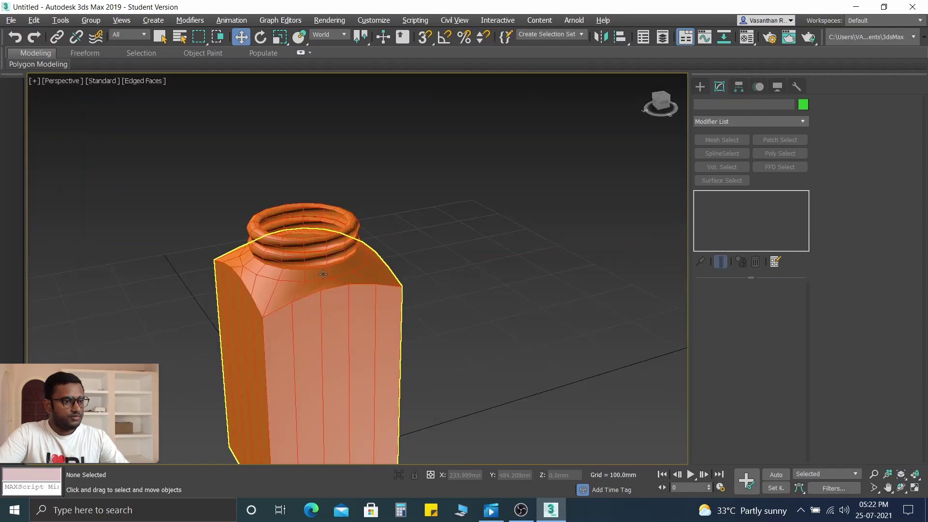
{"action": "scroll", "coordinate": [294, 226], "scroll_direction": "up", "scroll_amount": 6}
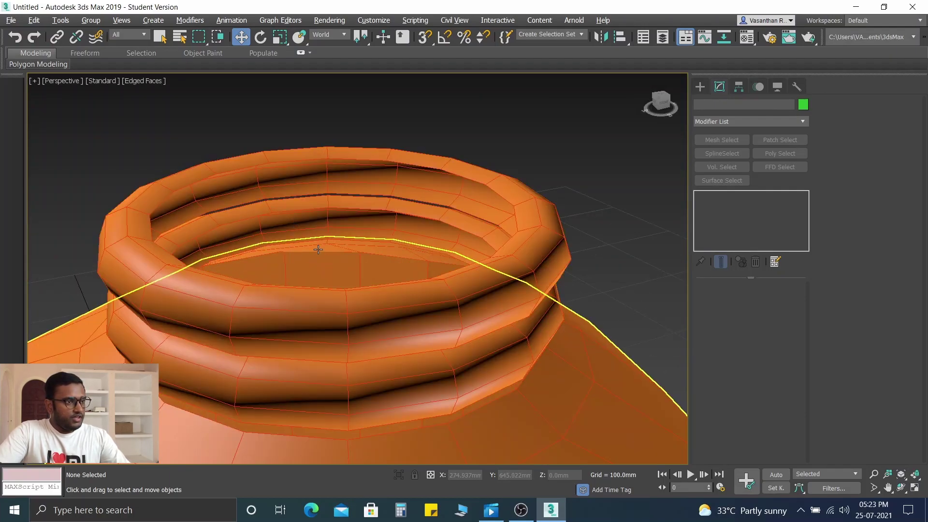
{"action": "middle_click_drag", "start_coordinate": [324, 267], "coordinate": [233, 166]}
{"action": "scroll", "coordinate": [334, 150], "scroll_direction": "down", "scroll_amount": 3}
{"action": "left_click", "coordinate": [234, 186]}
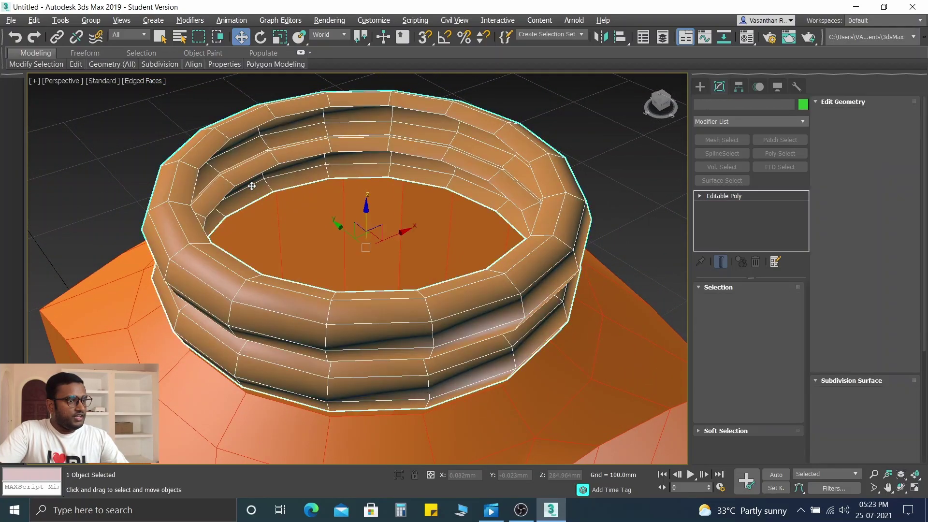
{"action": "left_click", "coordinate": [743, 302]}
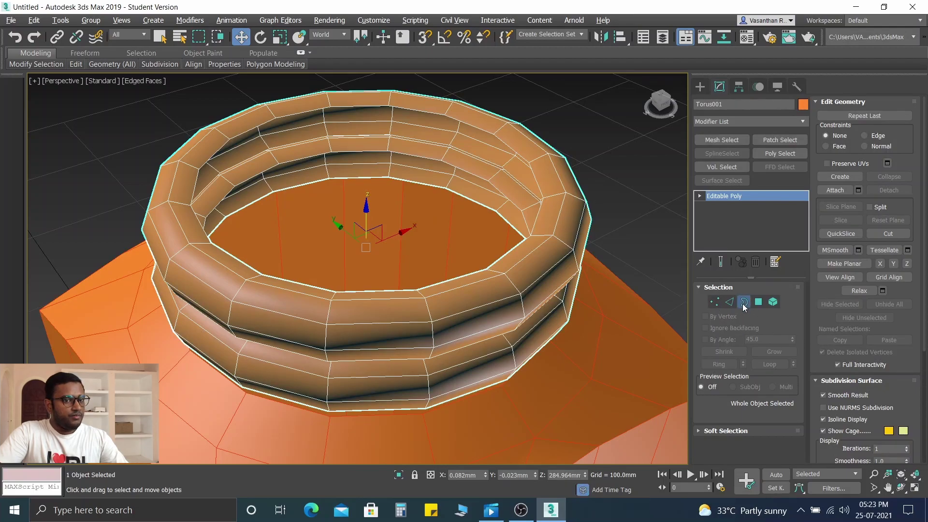
{"action": "left_click", "coordinate": [228, 169]}
{"action": "left_click", "coordinate": [342, 237]}
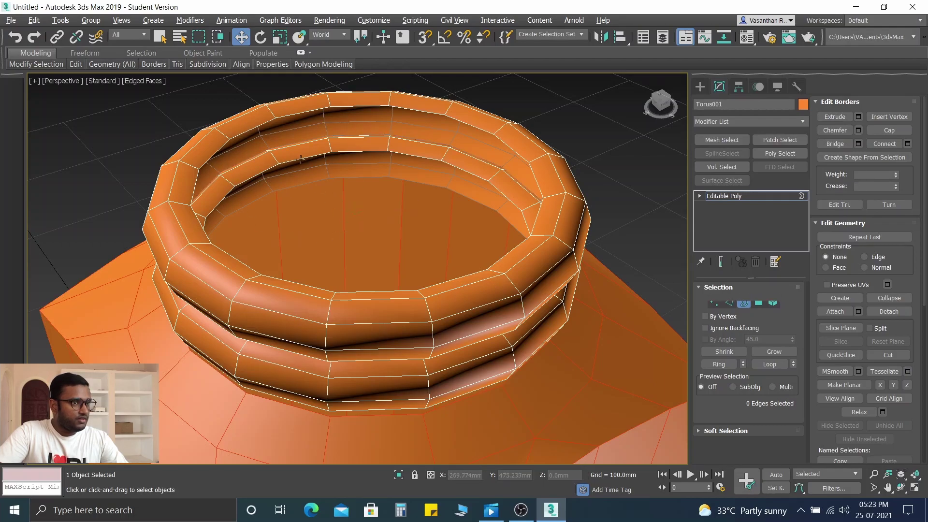
{"action": "scroll", "coordinate": [270, 186], "scroll_direction": "up", "scroll_amount": 5}
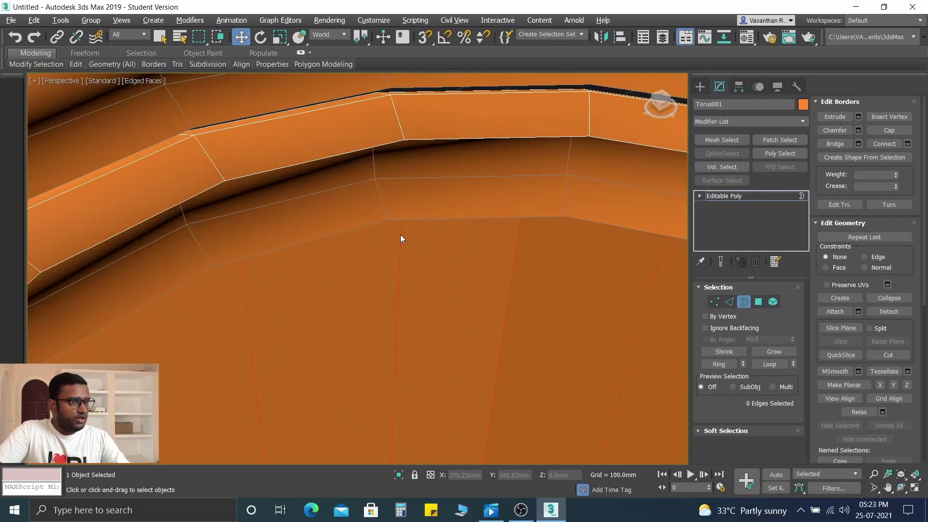
{"action": "middle_click_drag", "start_coordinate": [401, 235], "coordinate": [389, 204], "text": "alt"}
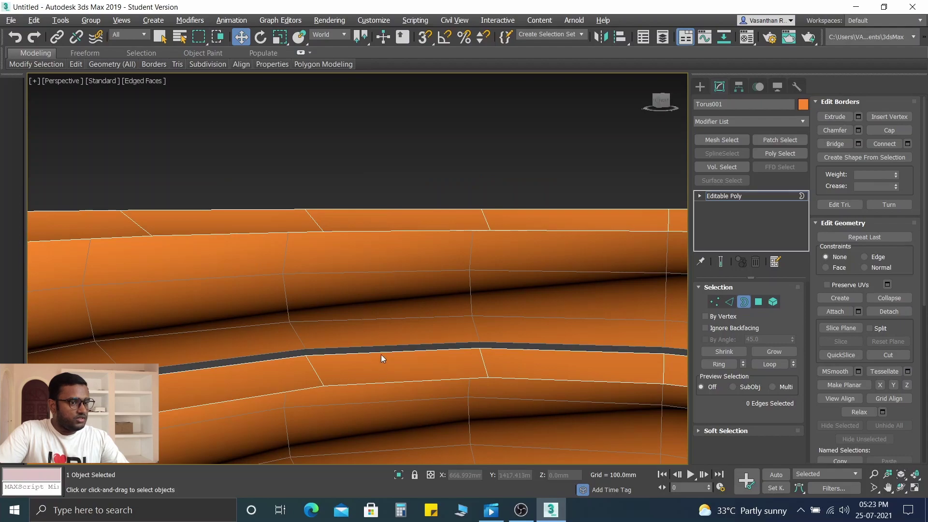
{"action": "middle_click_drag", "start_coordinate": [381, 360], "coordinate": [405, 359], "text": "alt"}
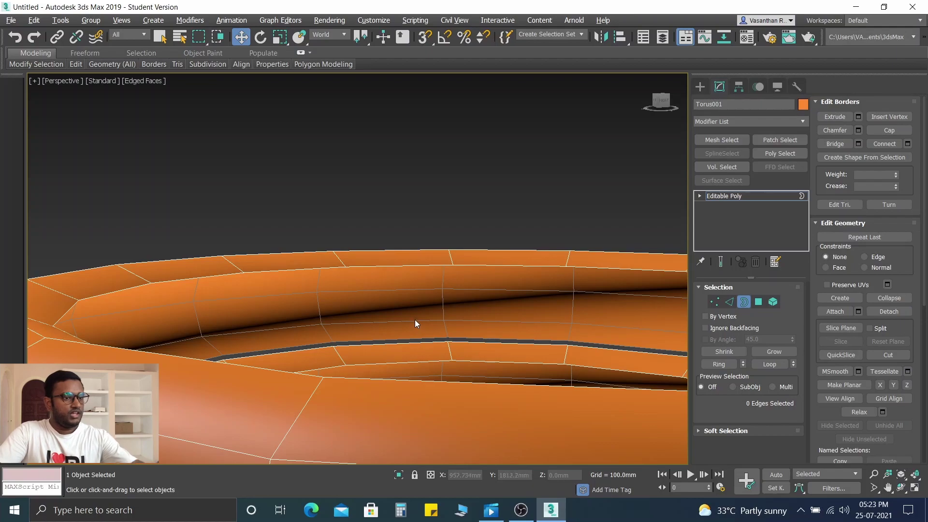
{"action": "left_click", "coordinate": [426, 342]}
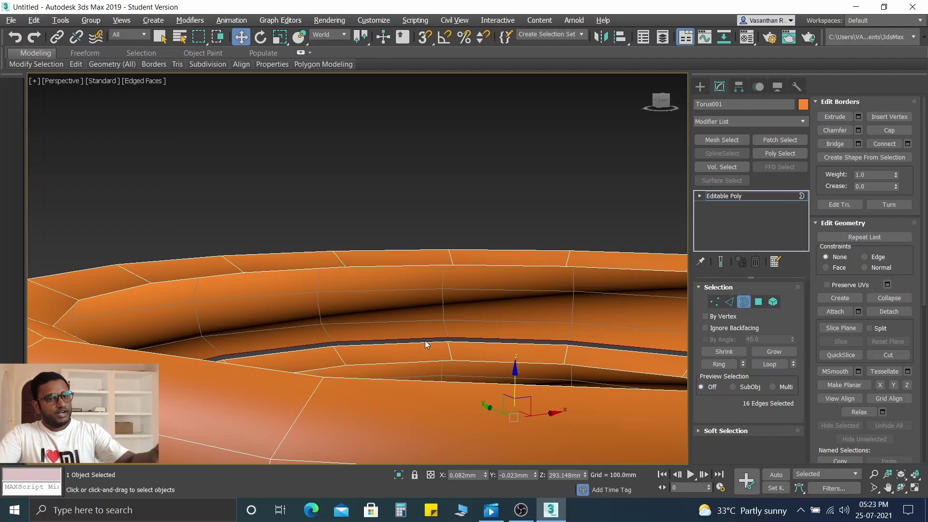
{"action": "key", "text": "Delete"}
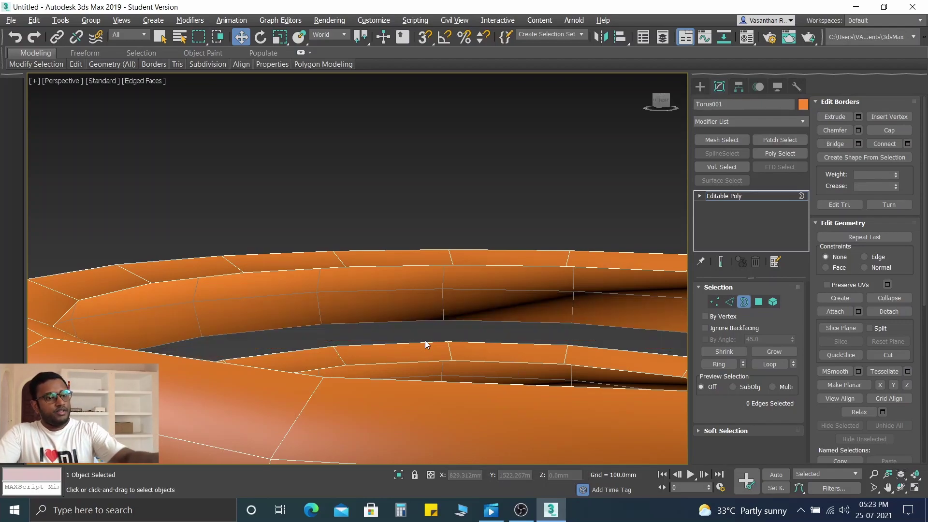
Leave Border editing, restore the four-viewport layout, and reselect the whole two-ring torus object
{"action": "left_click", "coordinate": [744, 303]}
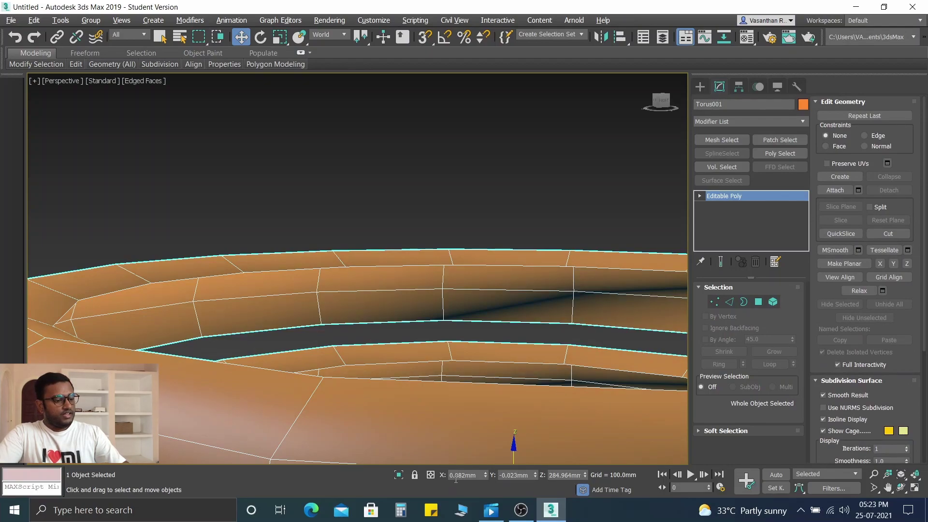
{"action": "key", "text": "alt+w"}
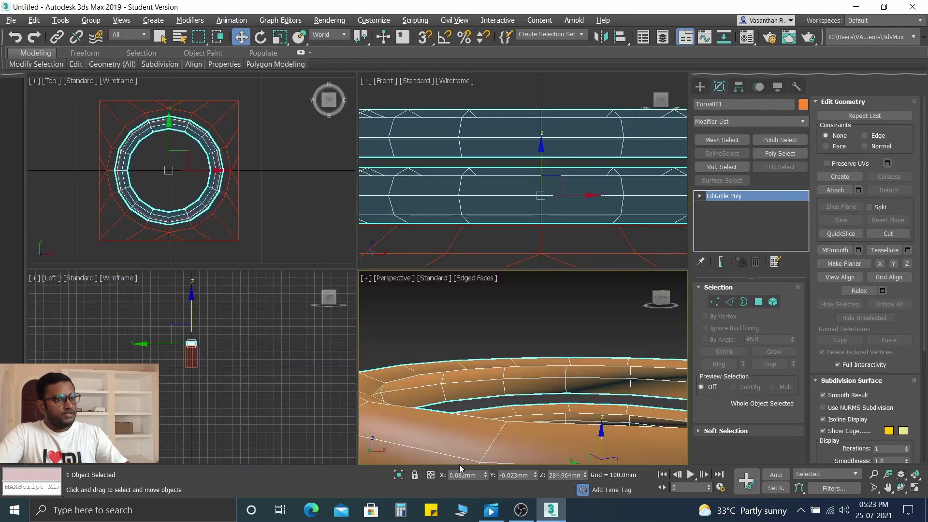
{"action": "left_click", "coordinate": [512, 132]}
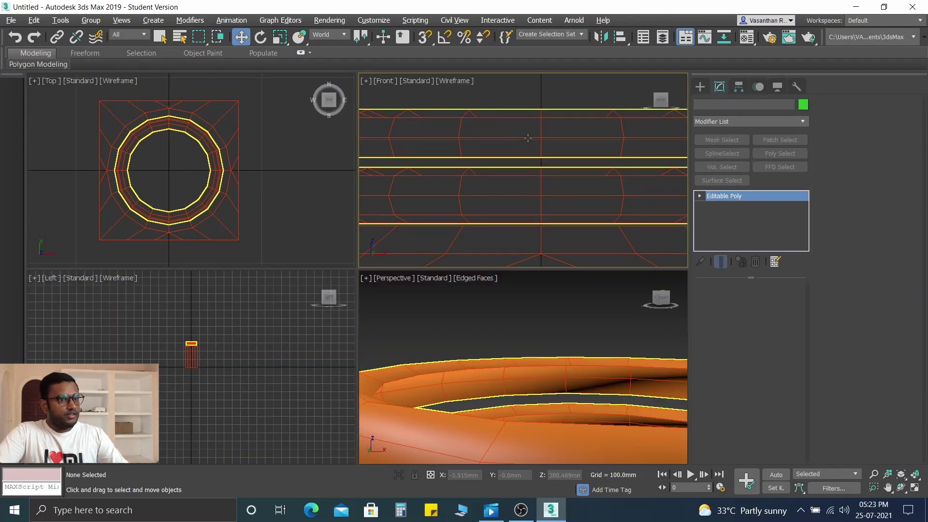
{"action": "left_click", "coordinate": [530, 139]}
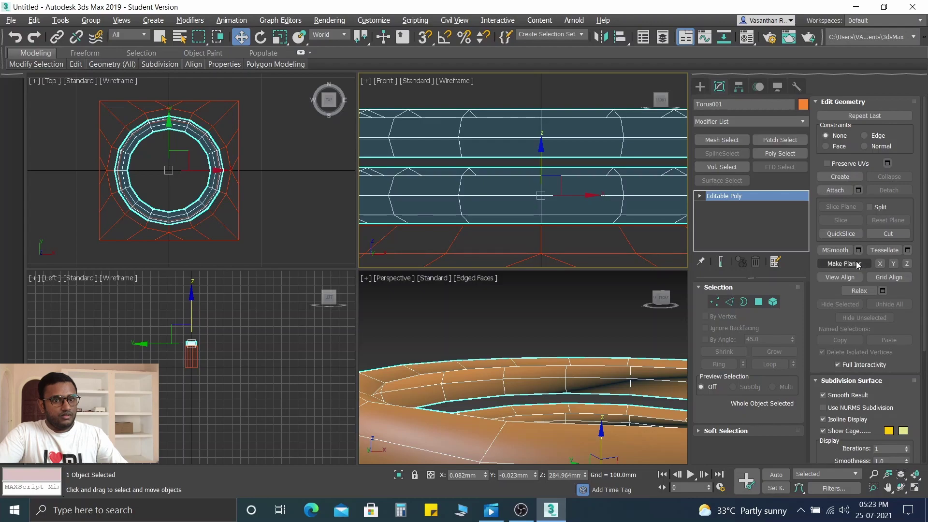
{"action": "scroll", "coordinate": [844, 293], "scroll_direction": "down", "scroll_amount": 2}
{"action": "scroll", "coordinate": [839, 192], "scroll_direction": "up", "scroll_amount": 2}
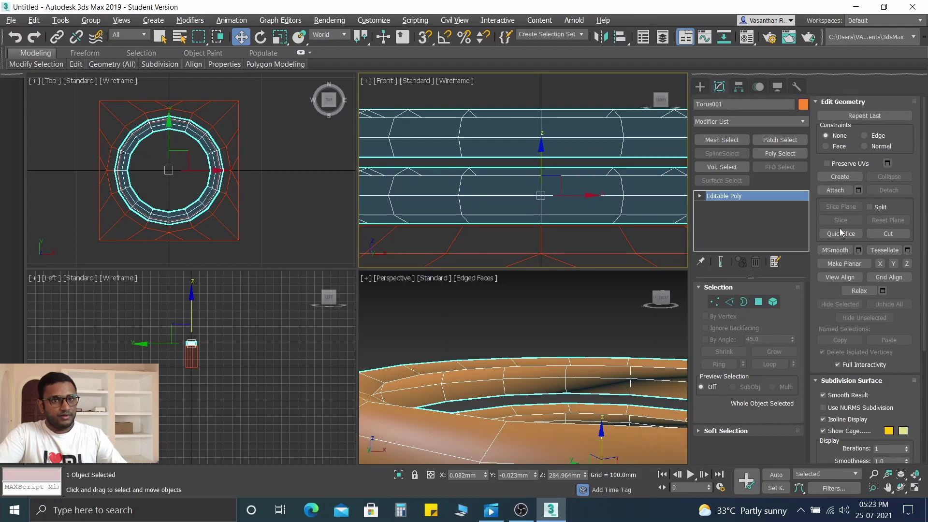
{"action": "scroll", "coordinate": [841, 213], "scroll_direction": "down", "scroll_amount": 6}
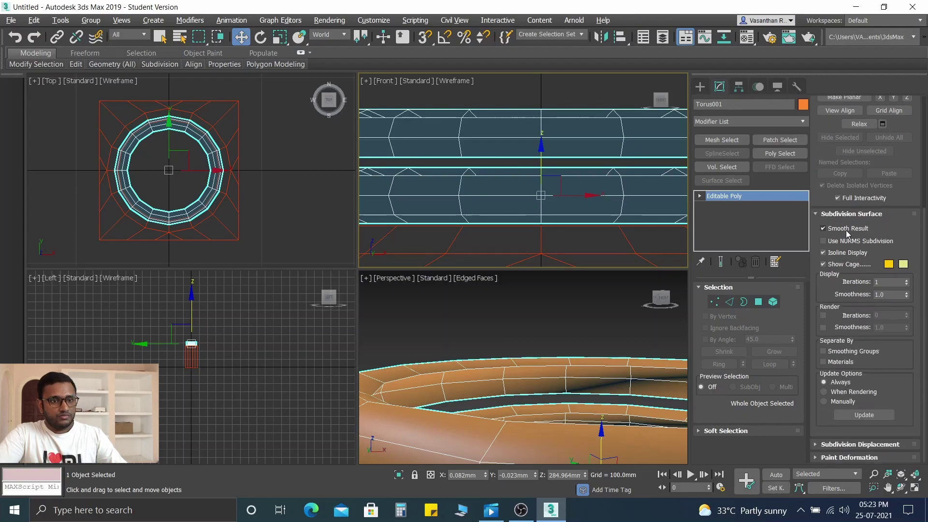
{"action": "scroll", "coordinate": [845, 236], "scroll_direction": "up", "scroll_amount": 6}
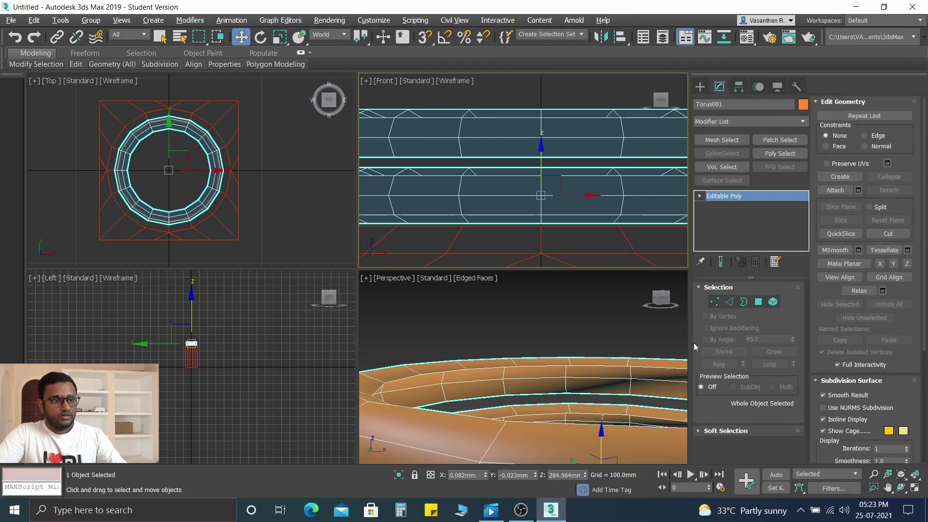
{"action": "left_click", "coordinate": [685, 387]}
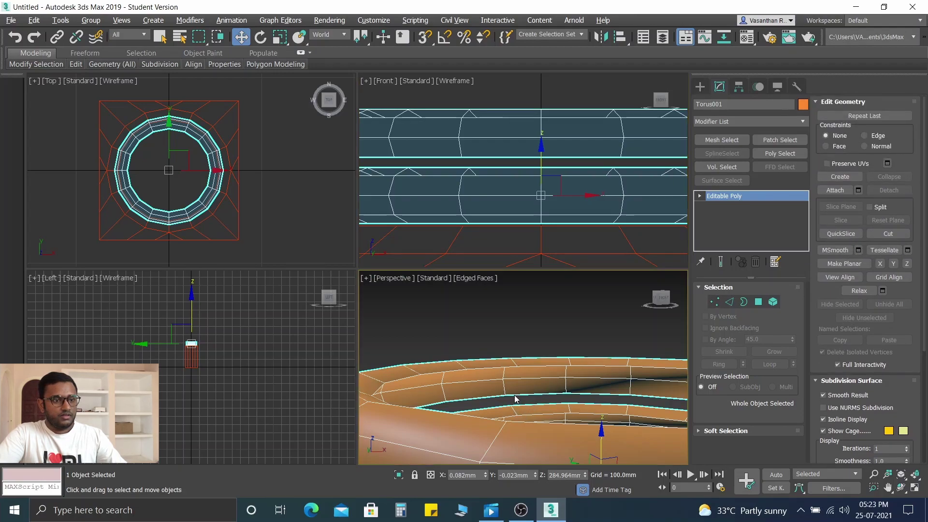
{"action": "left_click", "coordinate": [680, 403]}
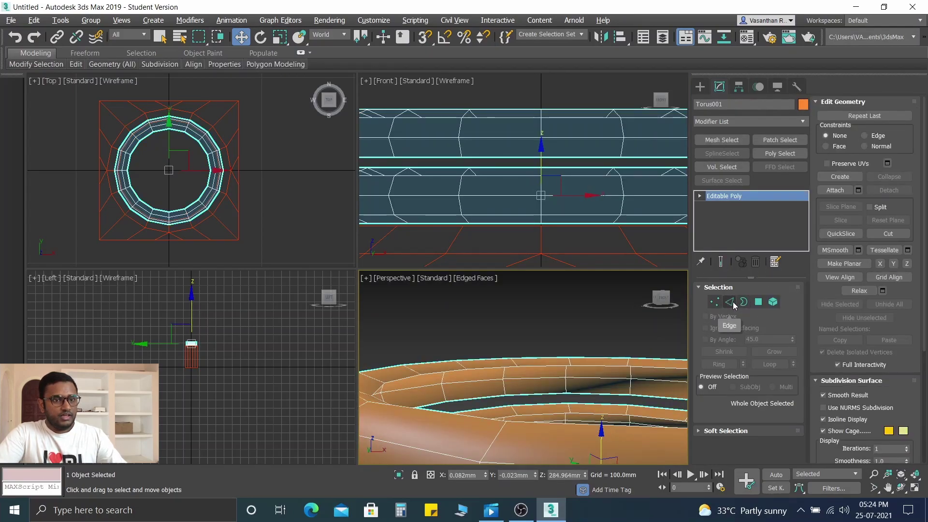
In Border mode, bridge the facing open borders of the upper and lower torus rings, then clear the selection
{"action": "left_click", "coordinate": [730, 302]}
{"action": "left_click", "coordinate": [744, 302]}
{"action": "left_click", "coordinate": [573, 392]}
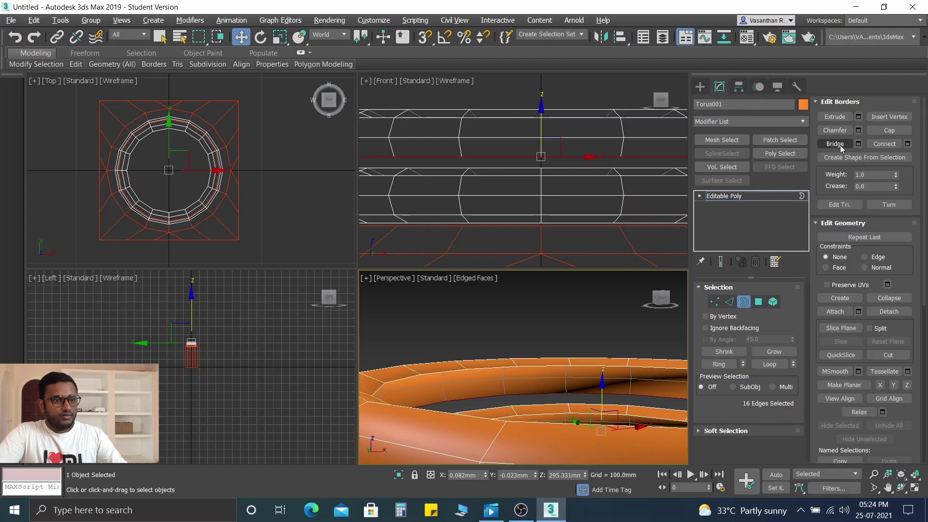
{"action": "left_click", "coordinate": [543, 422], "text": "ctrl"}
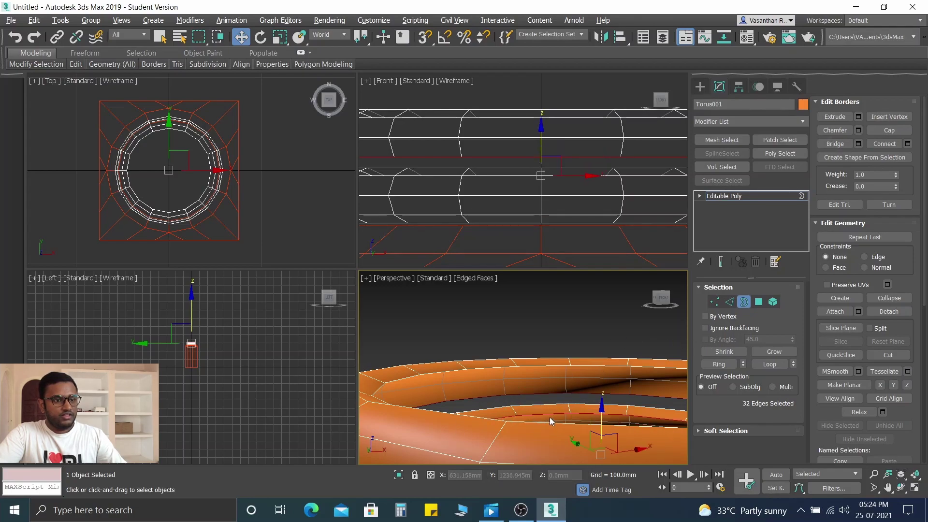
{"action": "left_click", "coordinate": [836, 144]}
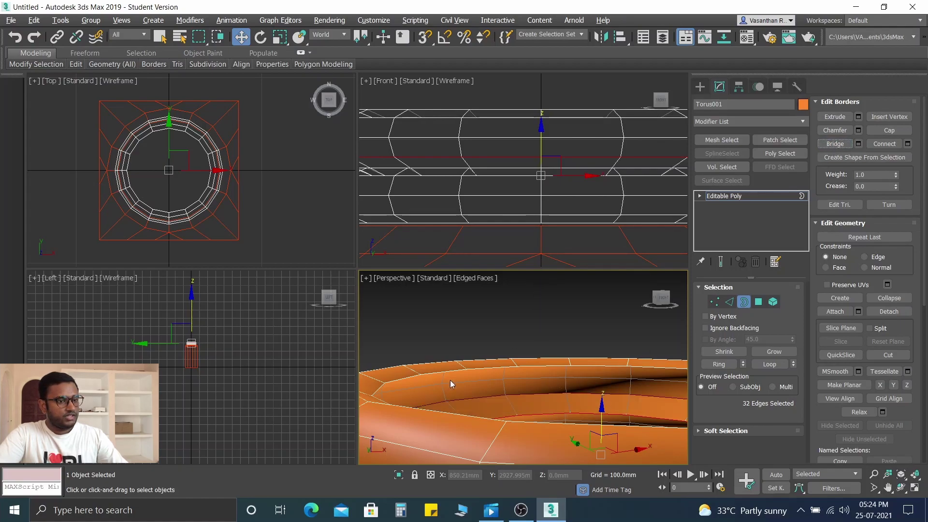
{"action": "left_click", "coordinate": [457, 331]}
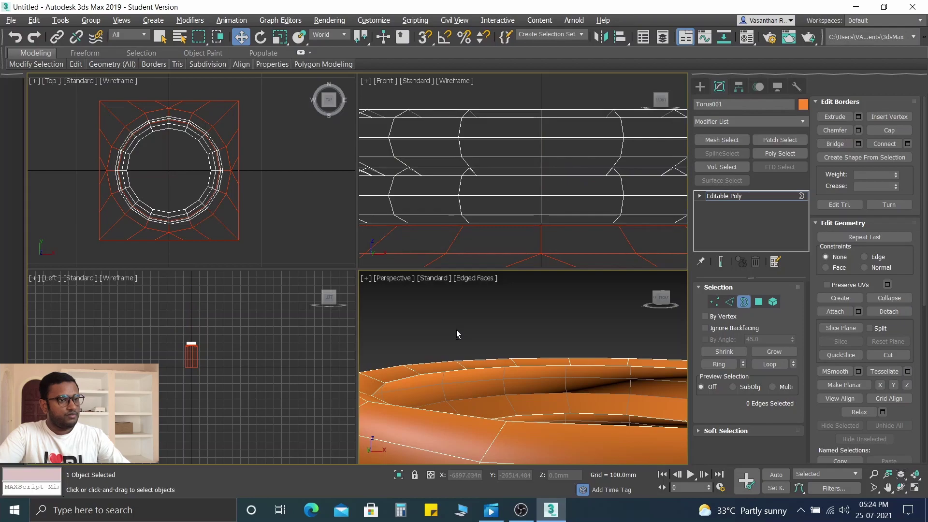
Examine the bridged area between the two rings in a maximized Perspective viewport, then the whole neck in the Front view
{"action": "key", "text": "alt+w"}
{"action": "middle_click_drag", "start_coordinate": [387, 404], "coordinate": [390, 325], "text": "alt"}
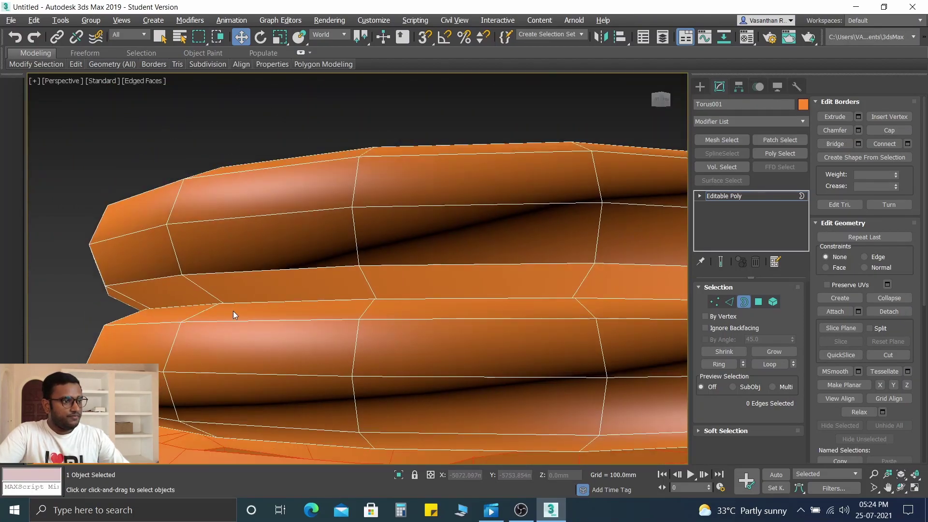
{"action": "scroll", "coordinate": [234, 315], "scroll_direction": "down", "scroll_amount": 3}
{"action": "middle_click_drag", "start_coordinate": [221, 300], "coordinate": [329, 316], "text": "alt"}
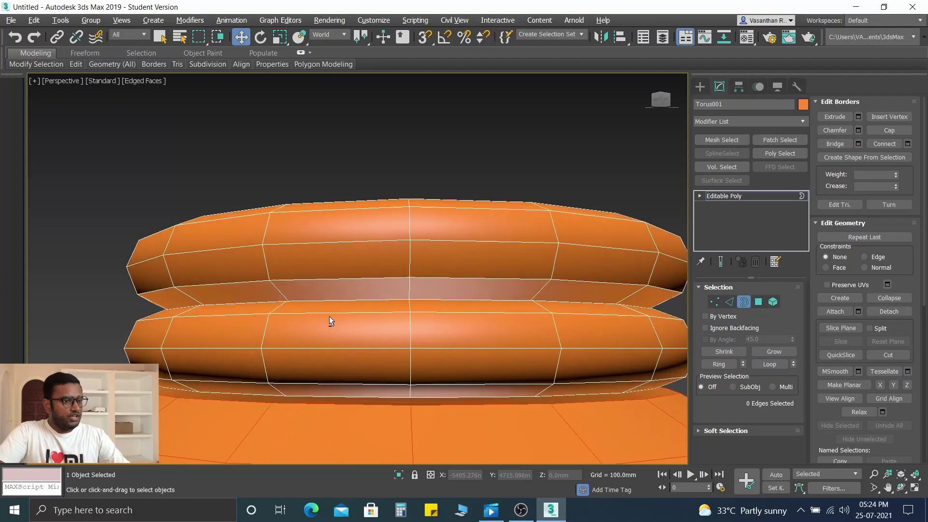
{"action": "scroll", "coordinate": [370, 327], "scroll_direction": "down", "scroll_amount": 5}
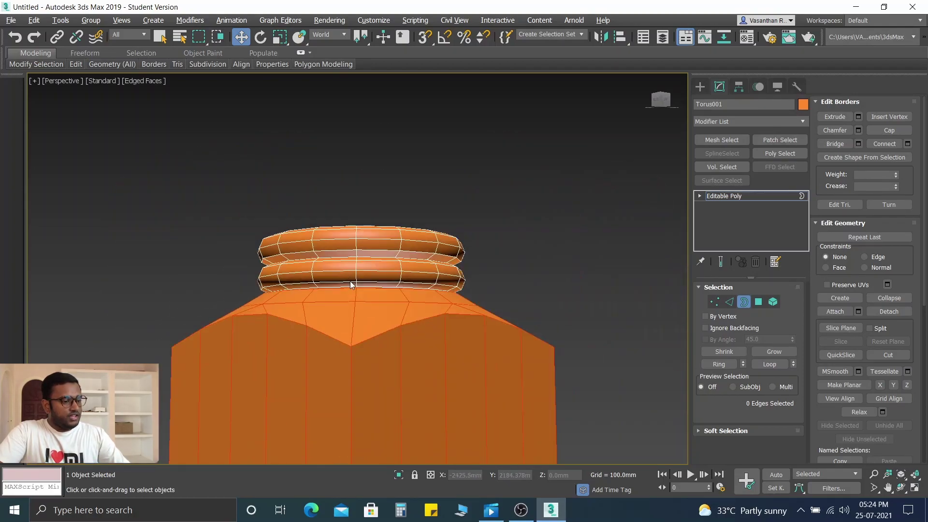
{"action": "key", "text": "alt+w"}
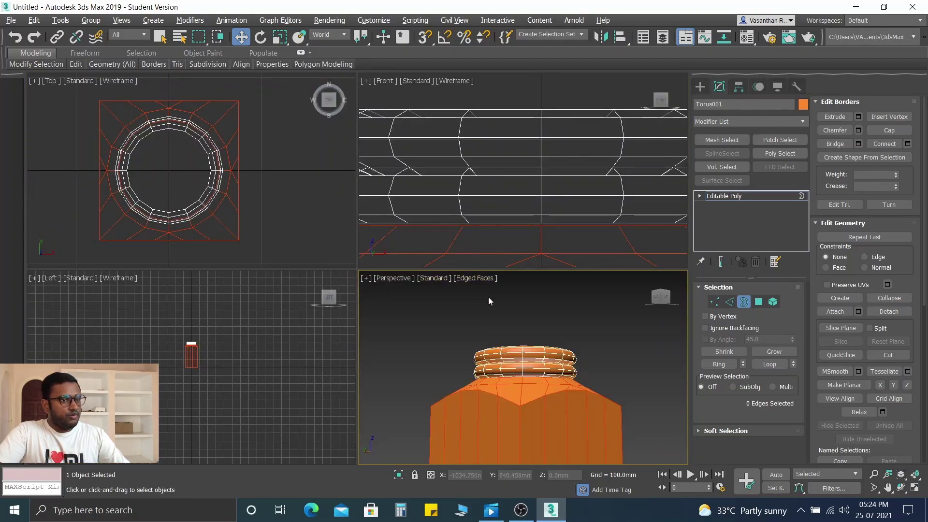
{"action": "scroll", "coordinate": [490, 205], "scroll_direction": "down", "scroll_amount": 3}
{"action": "scroll", "coordinate": [490, 204], "scroll_direction": "down", "scroll_amount": 3}
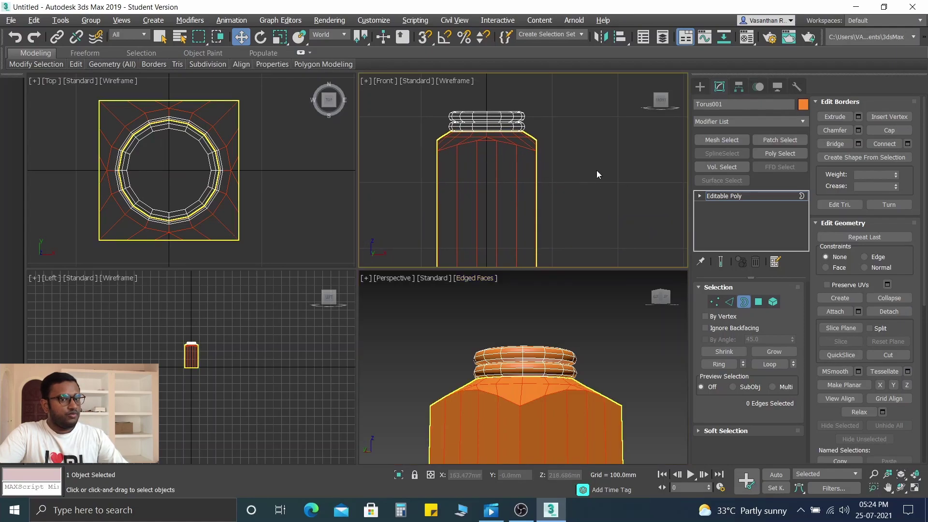
Leave Border editing and attach the square bottle body to the two-ring torus object, then end the Attach command
{"action": "left_click", "coordinate": [742, 302]}
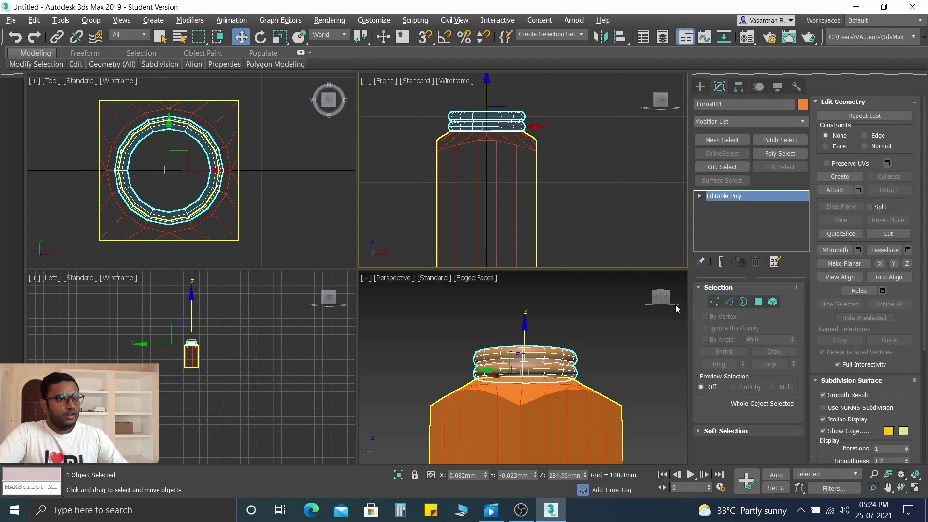
{"action": "left_click", "coordinate": [619, 130]}
{"action": "left_click", "coordinate": [512, 120]}
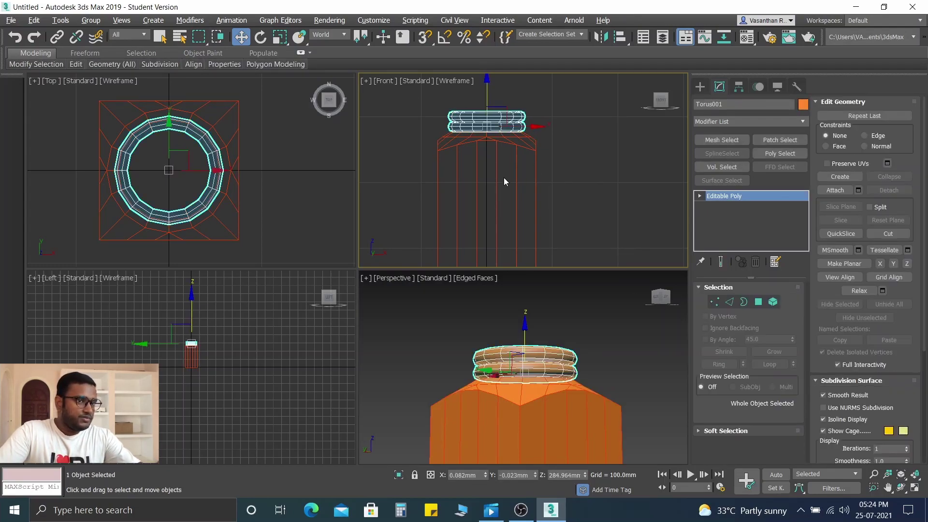
{"action": "left_click", "coordinate": [537, 205]}
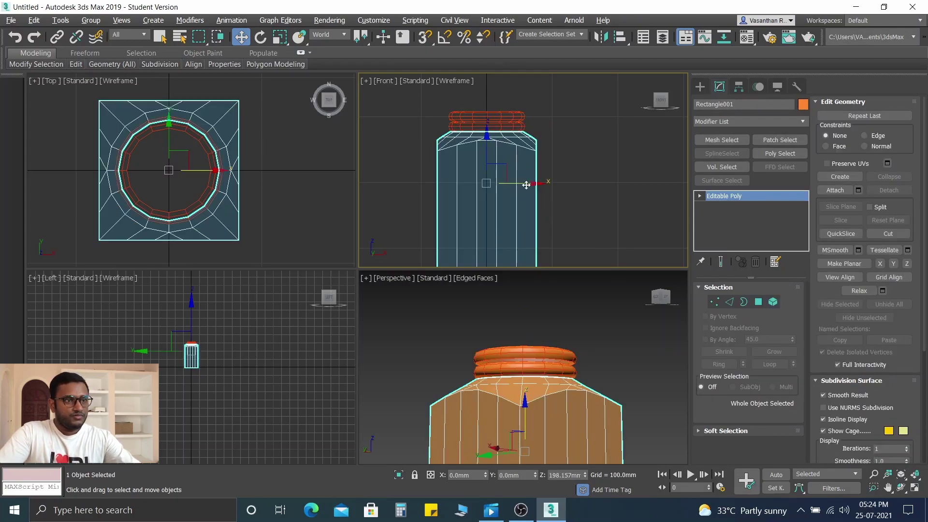
{"action": "scroll", "coordinate": [549, 114], "scroll_direction": "up", "scroll_amount": 4}
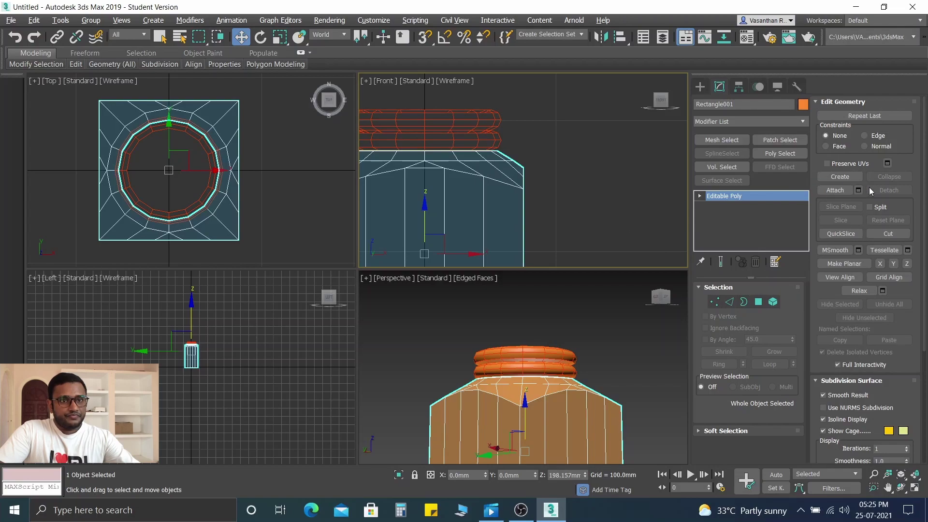
{"action": "left_click", "coordinate": [572, 194]}
{"action": "left_click", "coordinate": [479, 134]}
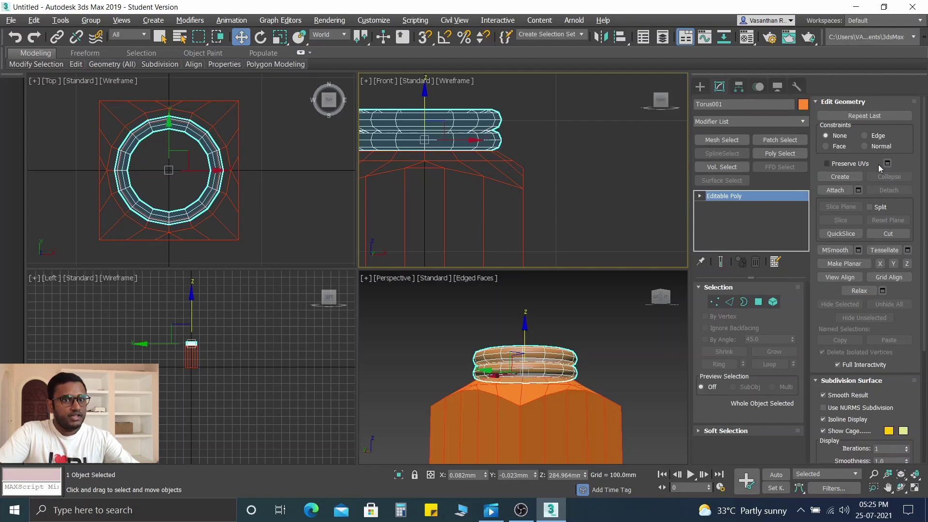
{"action": "left_click", "coordinate": [843, 189]}
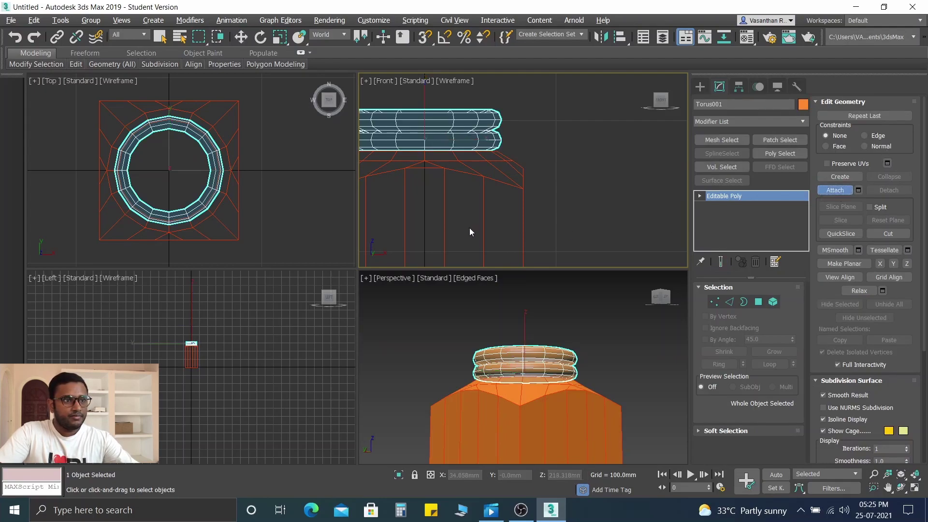
{"action": "left_click", "coordinate": [519, 183]}
{"action": "middle_click_drag", "start_coordinate": [599, 202], "coordinate": [678, 184]}
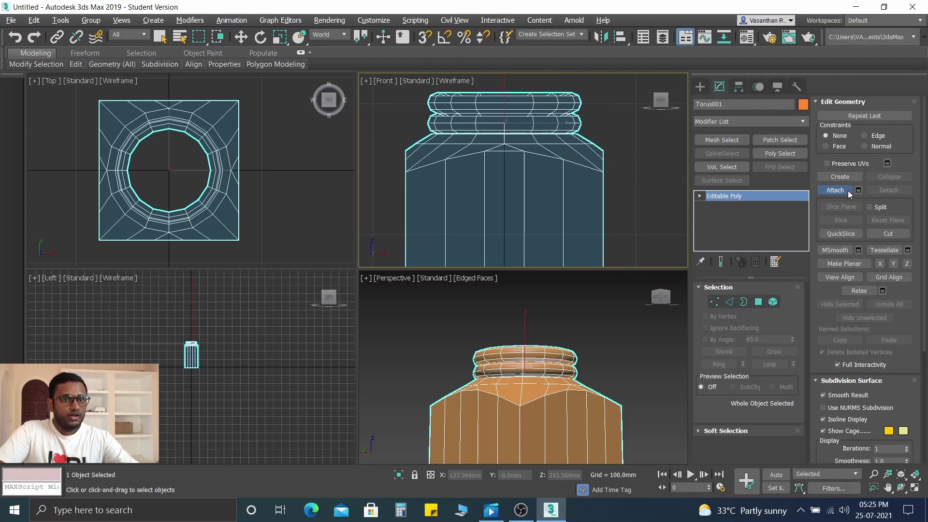
{"action": "key", "text": "w"}
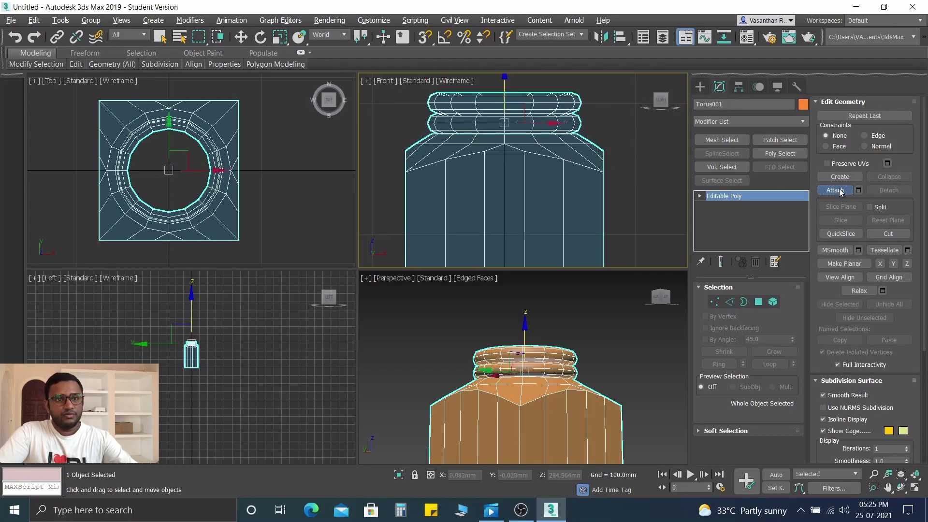
Deselect the combined bottle and examine where the lower ring meets the shoulder opening in a maximized Perspective viewport
{"action": "scroll", "coordinate": [528, 356], "scroll_direction": "up", "scroll_amount": 5}
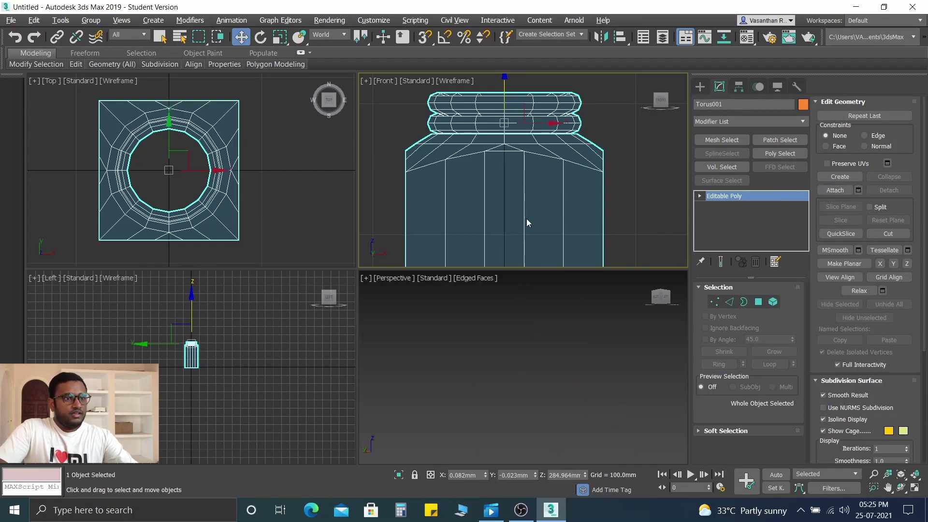
{"action": "scroll", "coordinate": [529, 224], "scroll_direction": "down", "scroll_amount": 5}
{"action": "scroll", "coordinate": [556, 376], "scroll_direction": "down", "scroll_amount": 2}
{"action": "scroll", "coordinate": [551, 367], "scroll_direction": "down", "scroll_amount": 4}
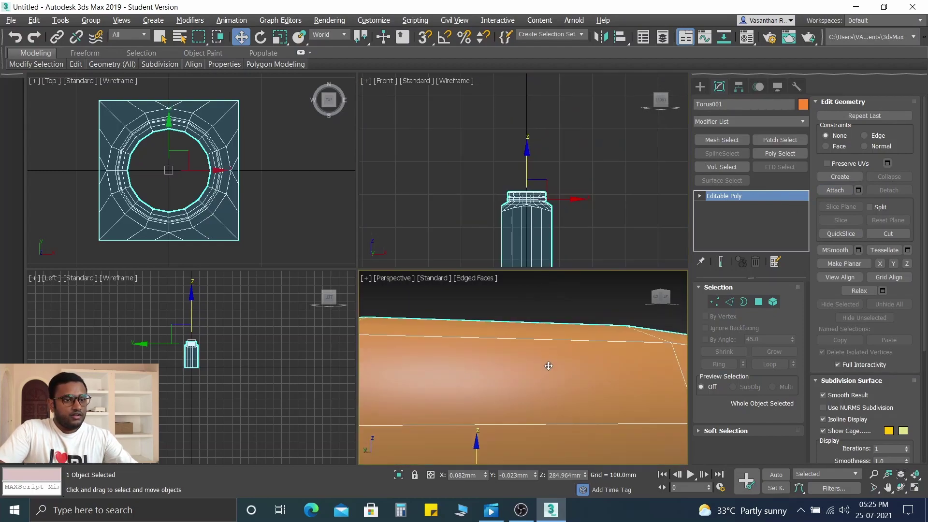
{"action": "scroll", "coordinate": [547, 367], "scroll_direction": "down", "scroll_amount": 4}
{"action": "scroll", "coordinate": [547, 370], "scroll_direction": "up", "scroll_amount": 1}
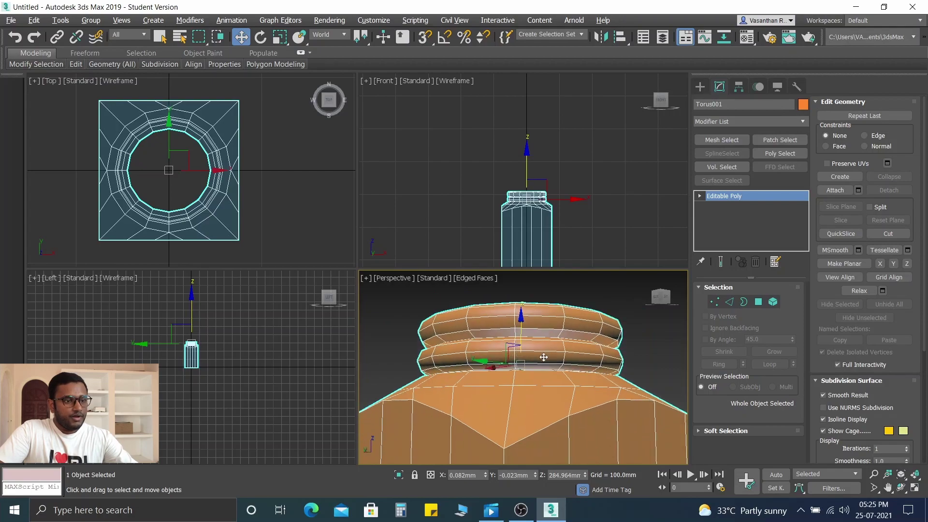
{"action": "left_click", "coordinate": [384, 318]}
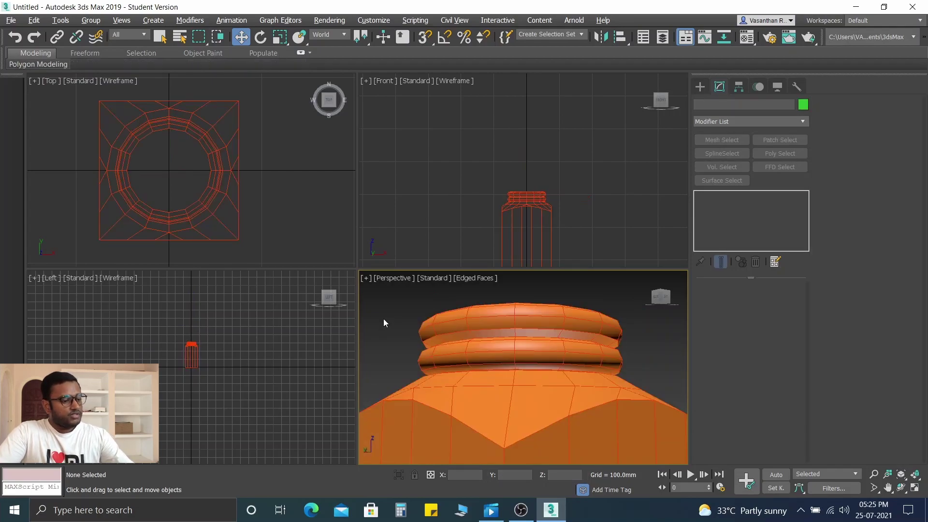
{"action": "key", "text": "alt+w"}
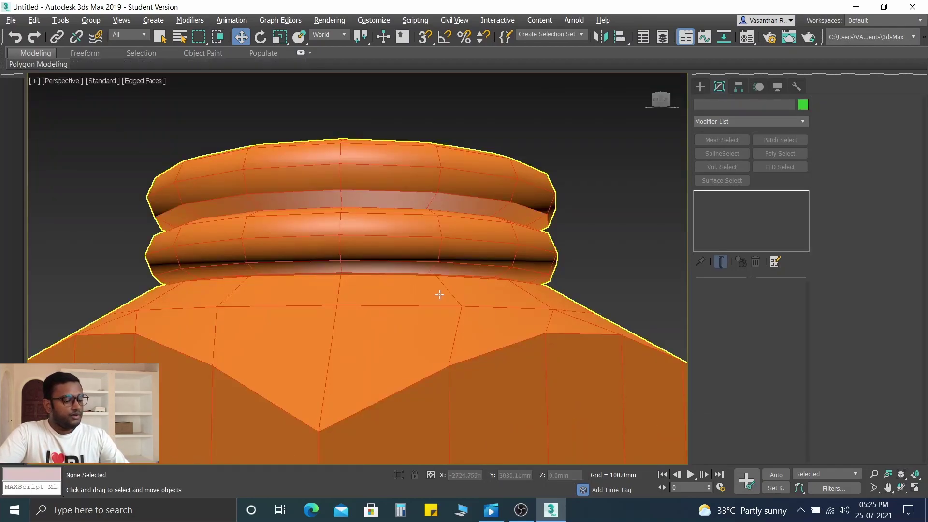
{"action": "middle_click_drag", "start_coordinate": [423, 299], "coordinate": [441, 164], "text": "alt"}
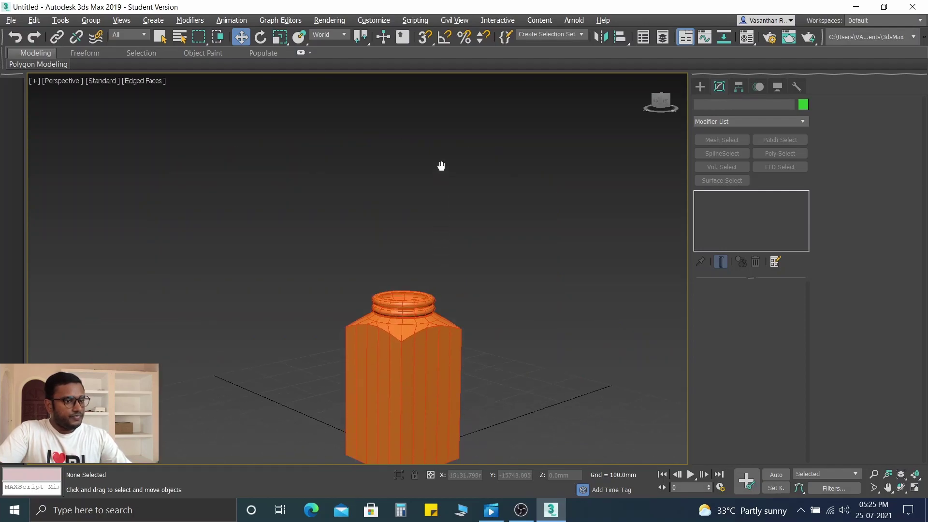
{"action": "scroll", "coordinate": [393, 329], "scroll_direction": "up", "scroll_amount": 6}
{"action": "scroll", "coordinate": [393, 329], "scroll_direction": "up", "scroll_amount": 5}
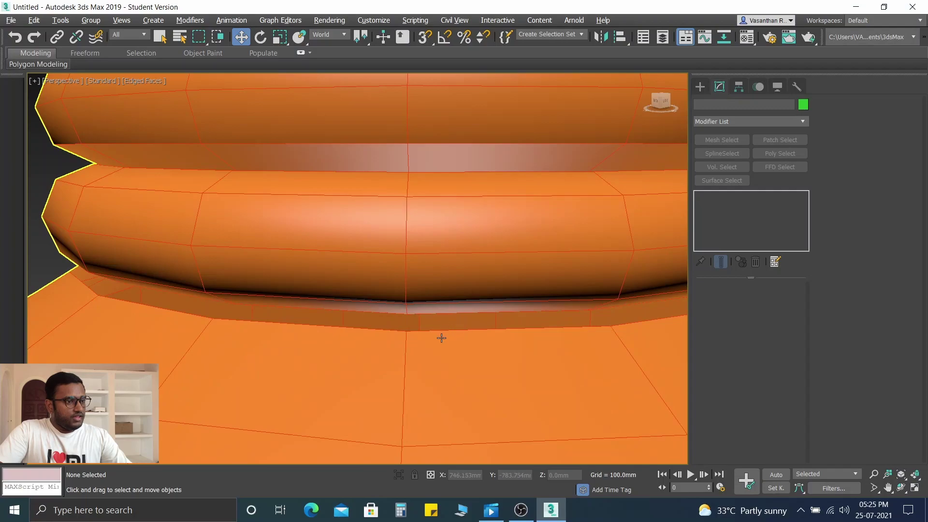
{"action": "scroll", "coordinate": [350, 350], "scroll_direction": "up", "scroll_amount": 5}
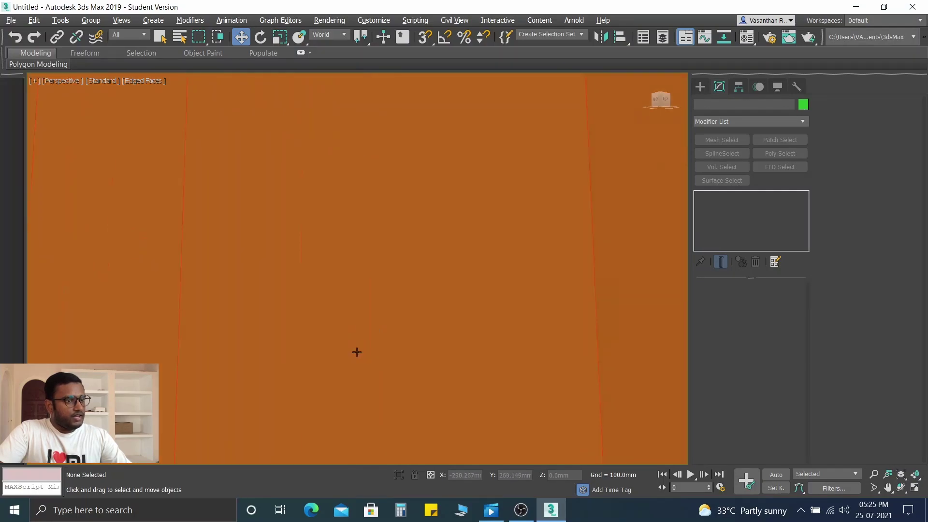
{"action": "key", "text": "shift+z"}
{"action": "key", "text": "shift+z"}
{"action": "key", "text": "shift+z"}
{"action": "key", "text": "shift+z"}
{"action": "key", "text": "shift+z"}
{"action": "middle_click_drag", "start_coordinate": [455, 411], "coordinate": [437, 252]}
{"action": "scroll", "coordinate": [368, 331], "scroll_direction": "up", "scroll_amount": 6}
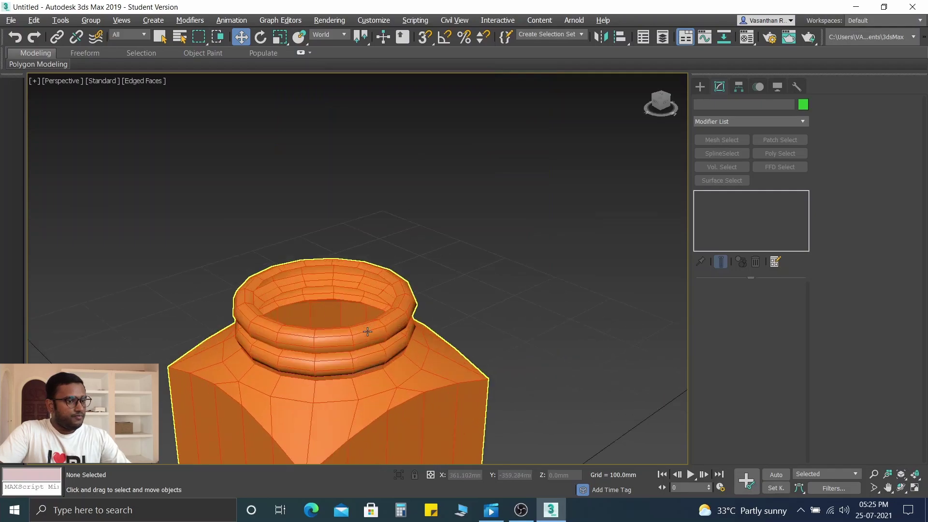
{"action": "scroll", "coordinate": [361, 318], "scroll_direction": "up", "scroll_amount": 4}
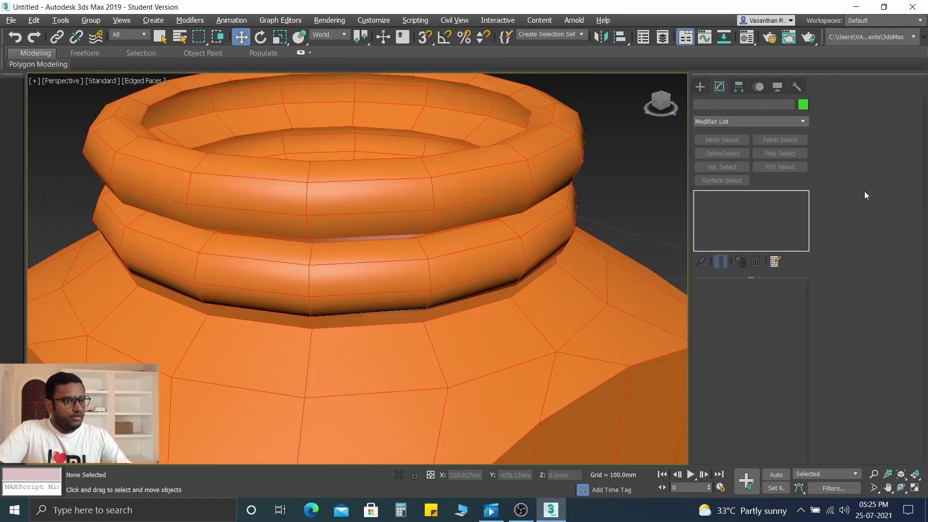
Select the lower ring's bottom border together with the shoulder opening's border on the combined object, and bridge them
{"action": "left_click", "coordinate": [489, 274]}
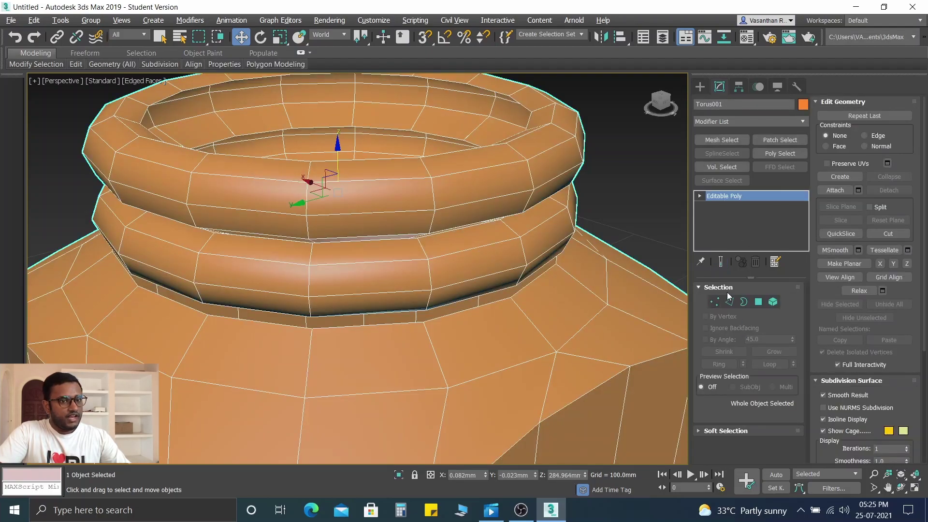
{"action": "left_click", "coordinate": [744, 302]}
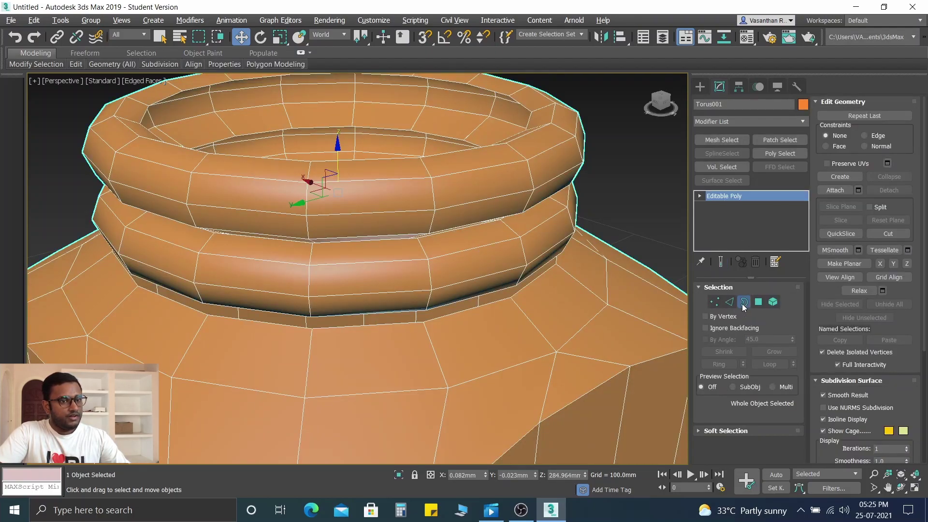
{"action": "left_click_drag", "start_coordinate": [343, 297], "coordinate": [407, 350]}
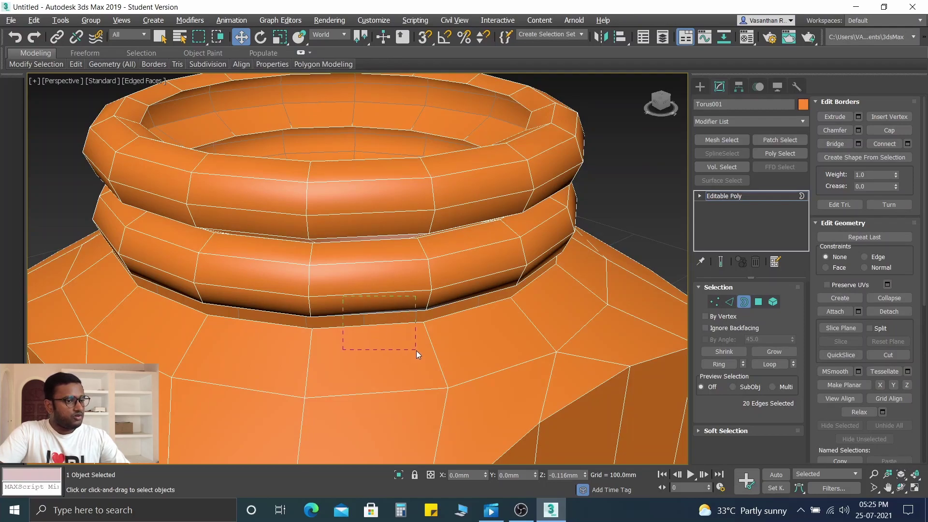
{"action": "left_click_drag", "start_coordinate": [417, 352], "coordinate": [418, 352]}
{"action": "middle_click_drag", "start_coordinate": [379, 350], "coordinate": [386, 317], "text": "alt"}
{"action": "scroll", "coordinate": [385, 316], "scroll_direction": "up", "scroll_amount": 2}
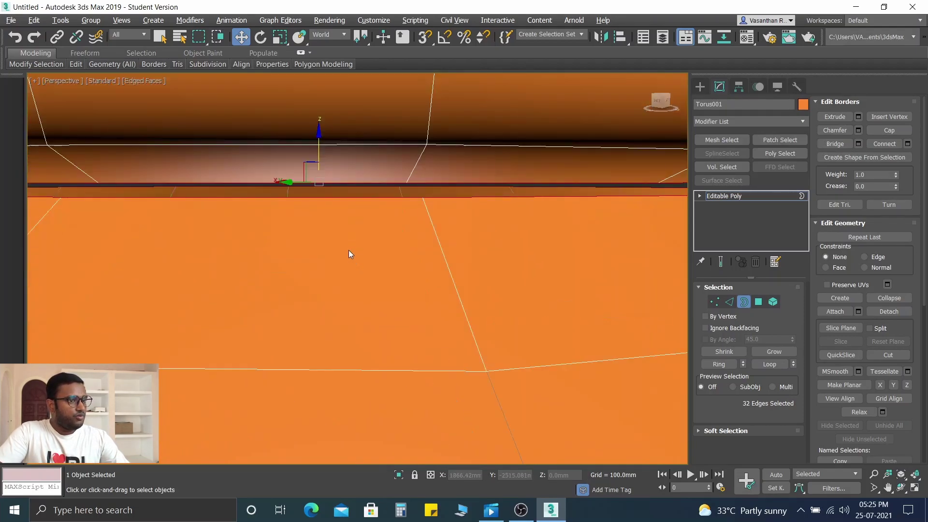
{"action": "scroll", "coordinate": [344, 242], "scroll_direction": "up", "scroll_amount": 2}
{"action": "scroll", "coordinate": [361, 325], "scroll_direction": "down", "scroll_amount": 5}
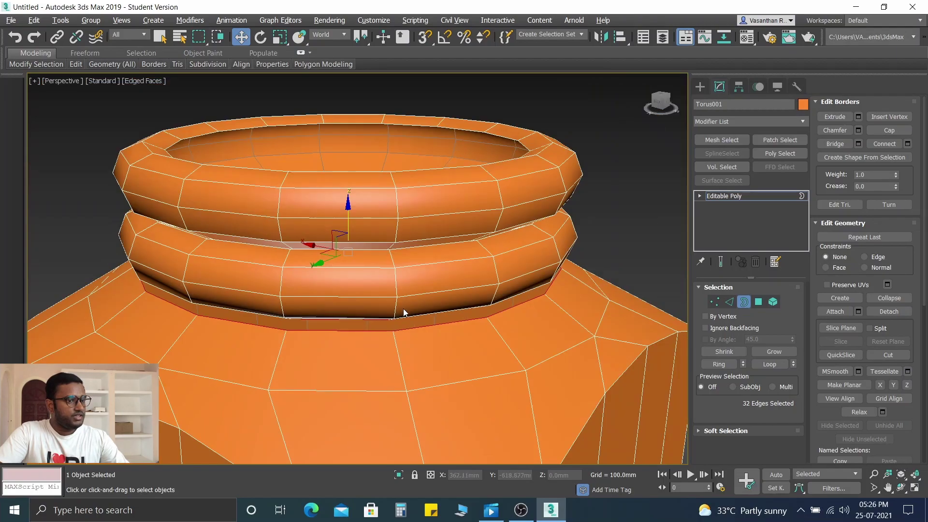
{"action": "left_click", "coordinate": [836, 144]}
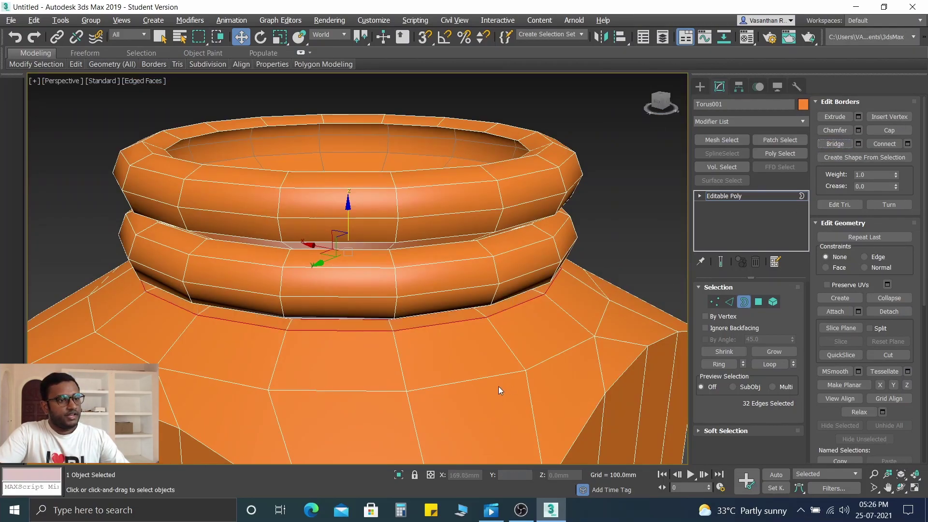
{"action": "middle_click_drag", "start_coordinate": [391, 346], "coordinate": [456, 294]}
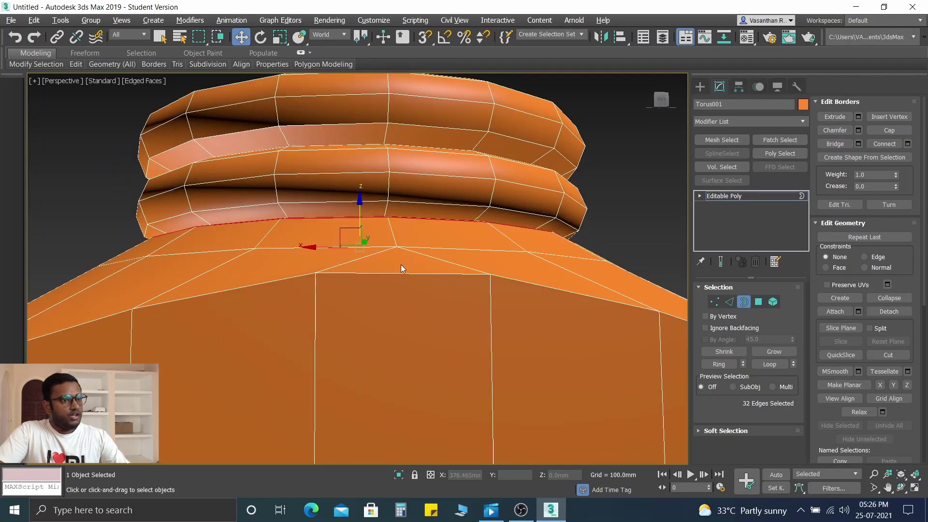
{"action": "scroll", "coordinate": [402, 260], "scroll_direction": "down", "scroll_amount": 5}
{"action": "middle_click_drag", "start_coordinate": [436, 335], "coordinate": [463, 341], "text": "alt"}
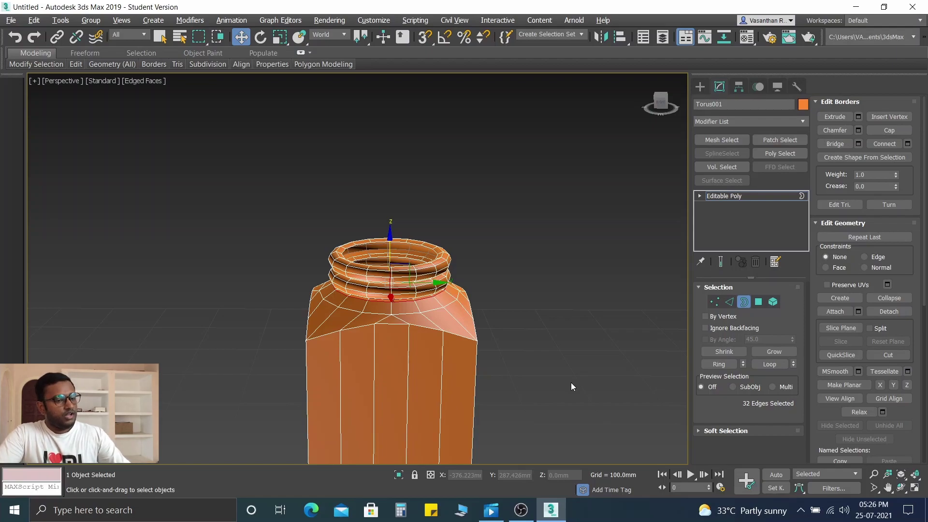
Deselect the bridged borders and draw a sphere of about 53 mm radius from the centre of the bottle's neck in the Top view
{"action": "key", "text": "alt+w"}
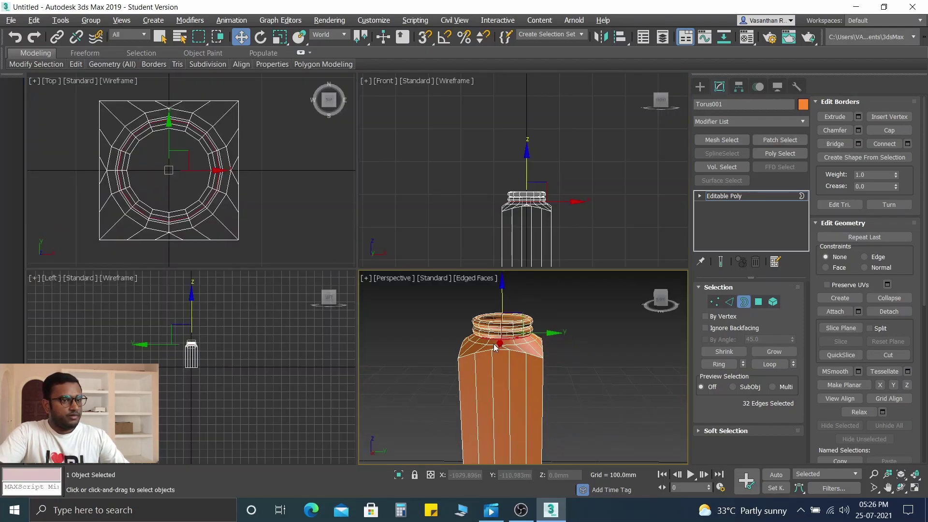
{"action": "middle_click_drag", "start_coordinate": [546, 222], "coordinate": [539, 216]}
{"action": "left_click", "coordinate": [63, 123]}
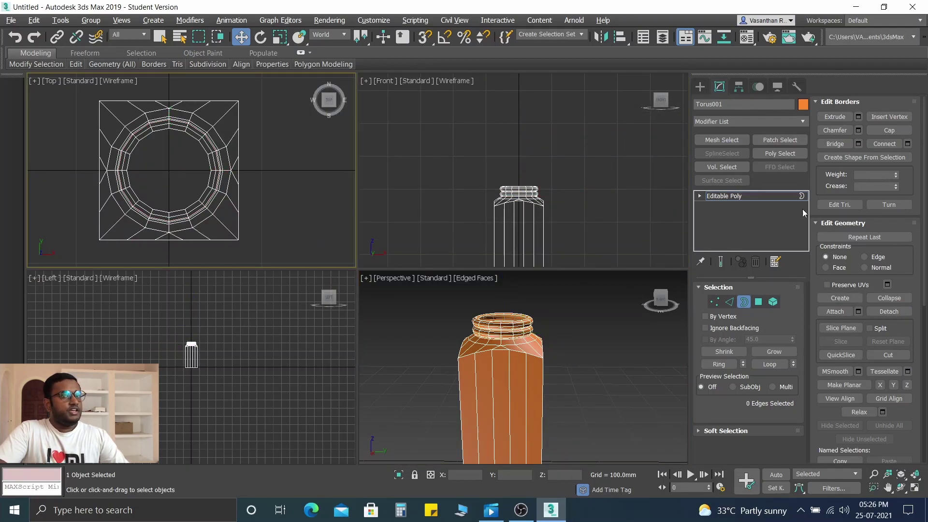
{"action": "left_click", "coordinate": [701, 87]}
{"action": "left_click", "coordinate": [735, 196]}
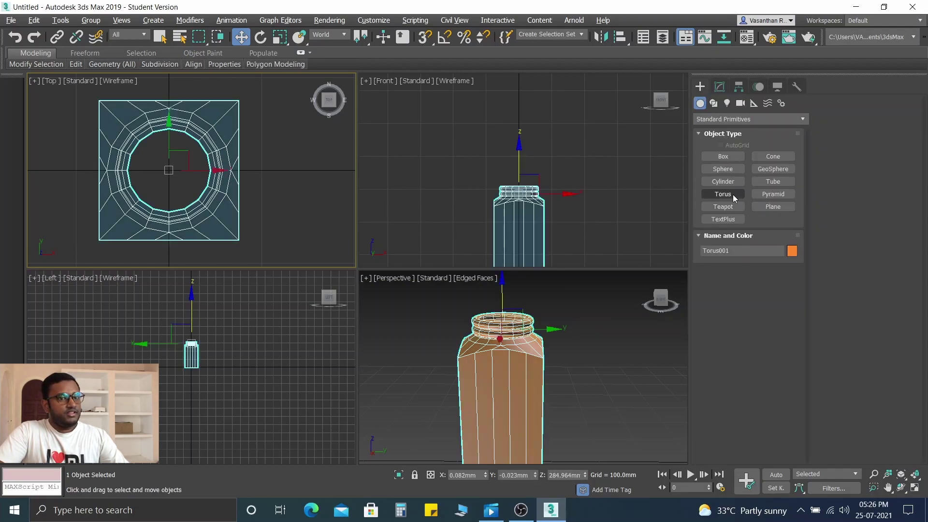
{"action": "left_click", "coordinate": [727, 170]}
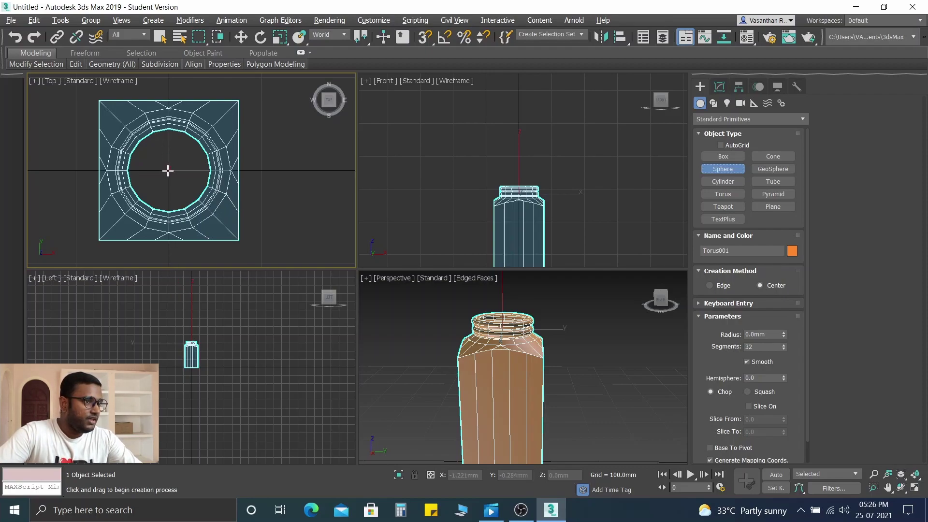
{"action": "left_click_drag", "start_coordinate": [167, 169], "coordinate": [191, 211]}
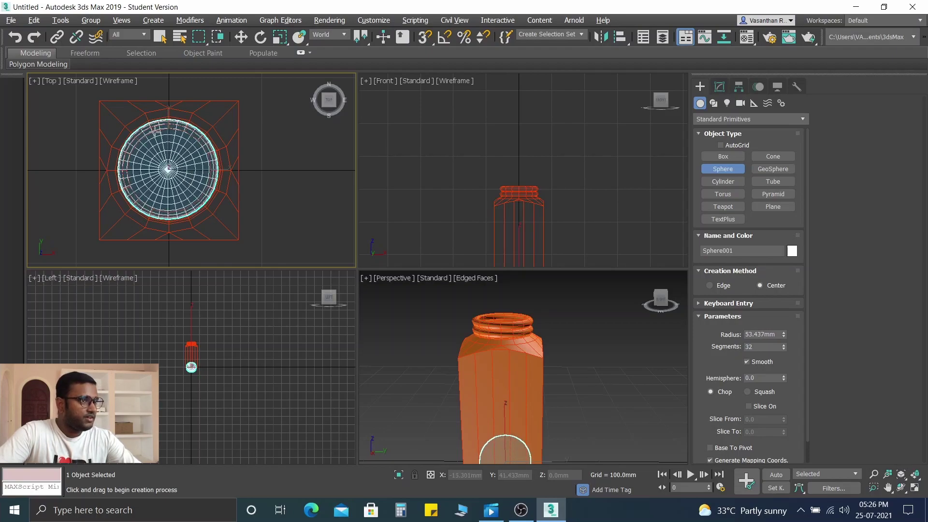
Set the sphere's absolute world X position to 0 mm and open its absolute Y position for editing
{"action": "left_click", "coordinate": [241, 38]}
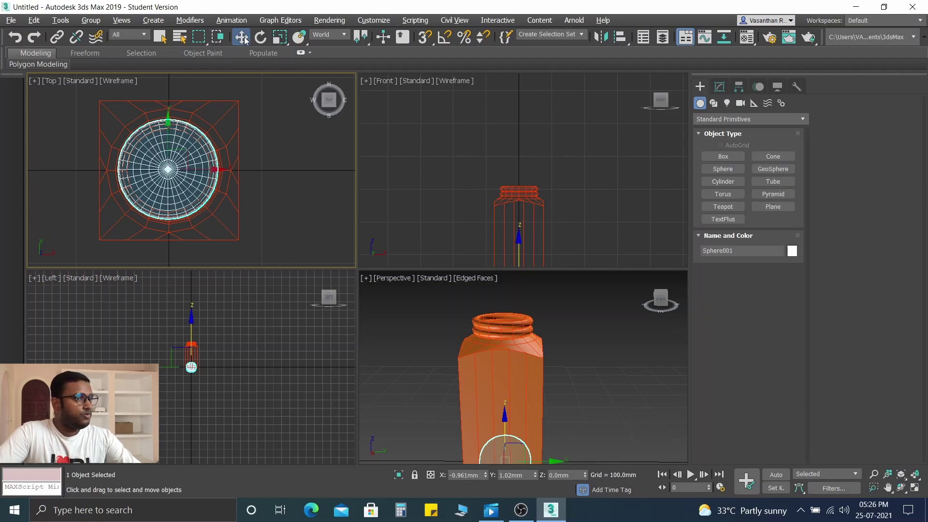
{"action": "right_click", "coordinate": [244, 39]}
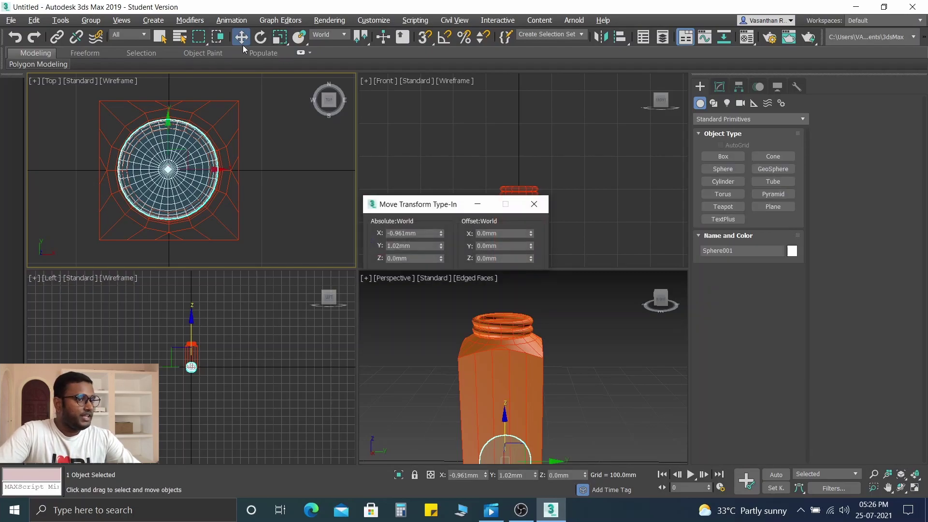
{"action": "double_click", "coordinate": [424, 234]}
{"action": "type", "text": "0"}
{"action": "double_click", "coordinate": [395, 245]}
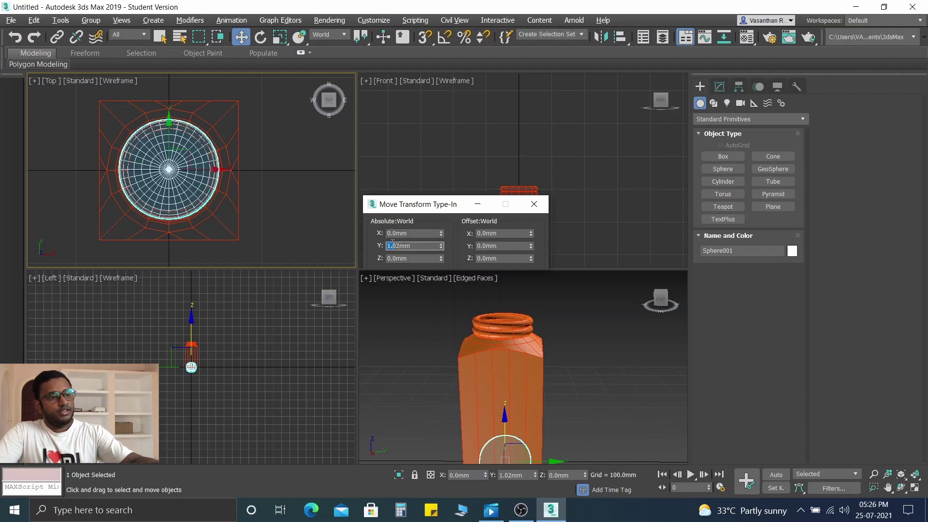
Set the sphere's absolute world Y position to 0 mm and close the move transform dialog
{"action": "type", "text": "0"}
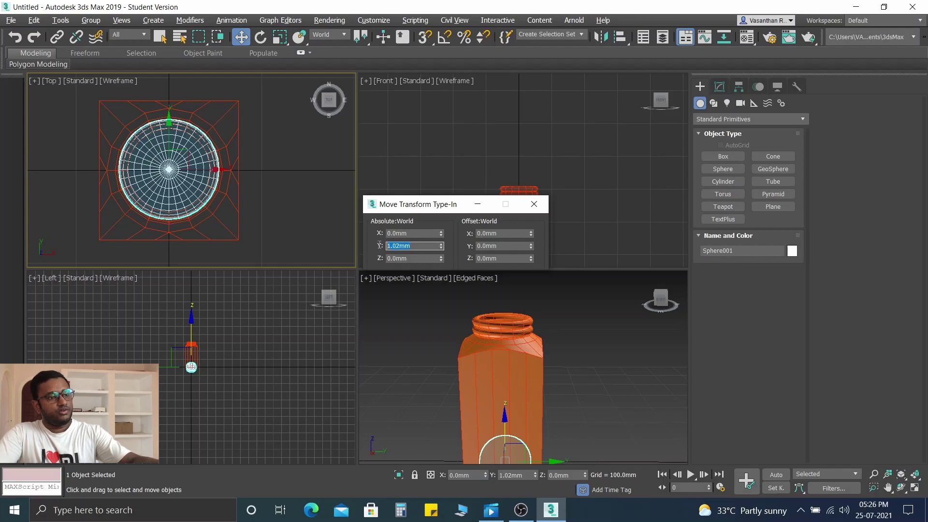
{"action": "key", "text": "Return"}
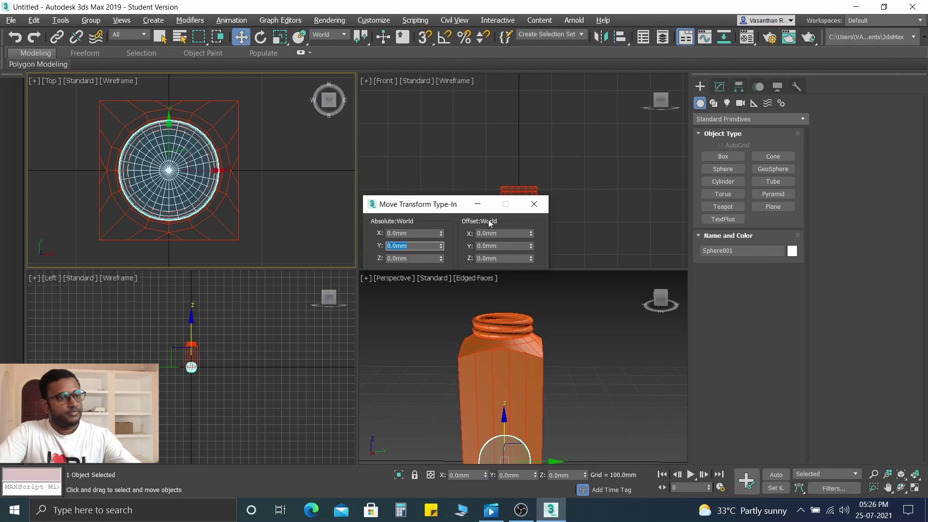
{"action": "left_click", "coordinate": [534, 205]}
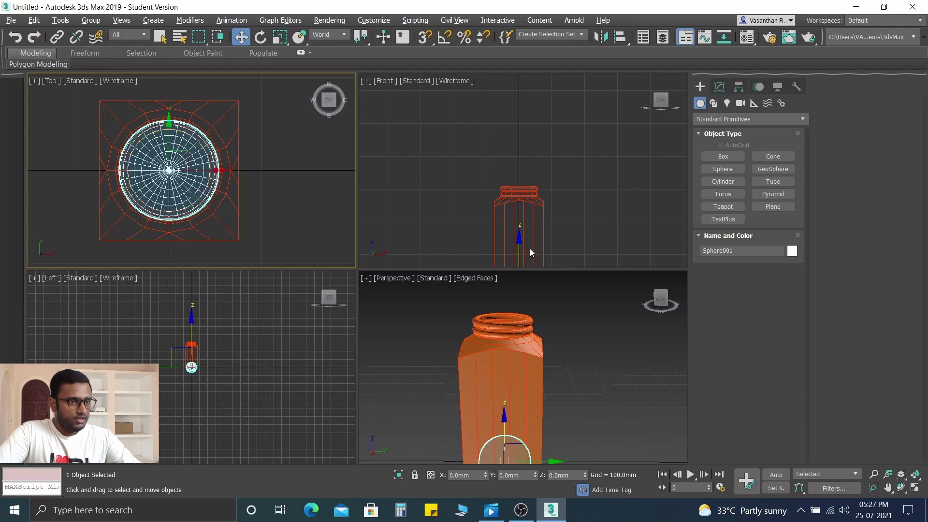
Raise the sphere along Z in the Front view to the mouth of the bottle, at about 342 mm
{"action": "scroll", "coordinate": [529, 250], "scroll_direction": "up", "scroll_amount": 2}
{"action": "middle_click_drag", "start_coordinate": [529, 250], "coordinate": [518, 213]}
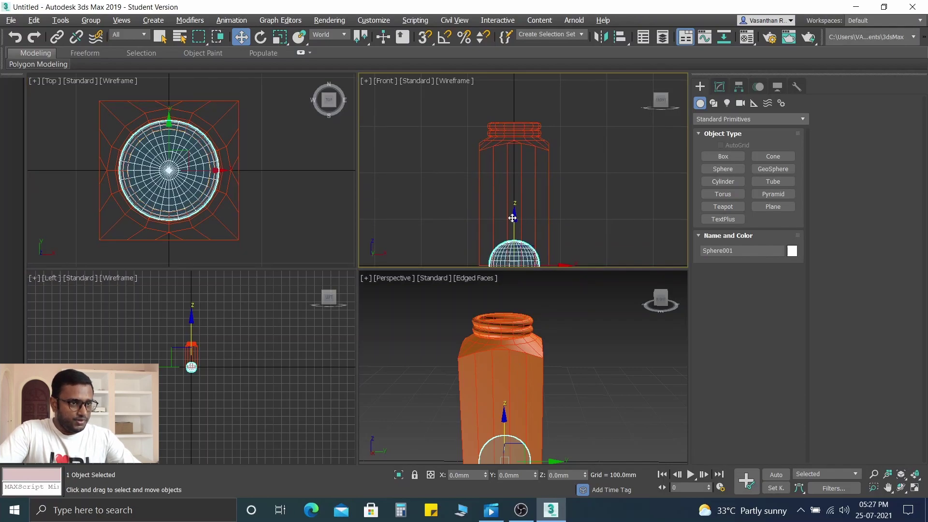
{"action": "left_click_drag", "start_coordinate": [514, 216], "coordinate": [514, 58]}
{"action": "scroll", "coordinate": [514, 118], "scroll_direction": "up", "scroll_amount": 3}
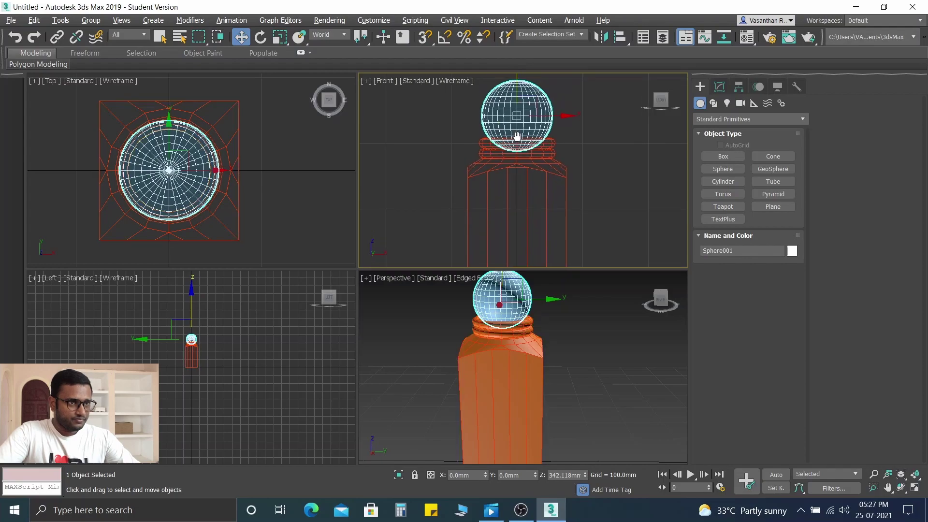
{"action": "scroll", "coordinate": [515, 152], "scroll_direction": "up", "scroll_amount": 2}
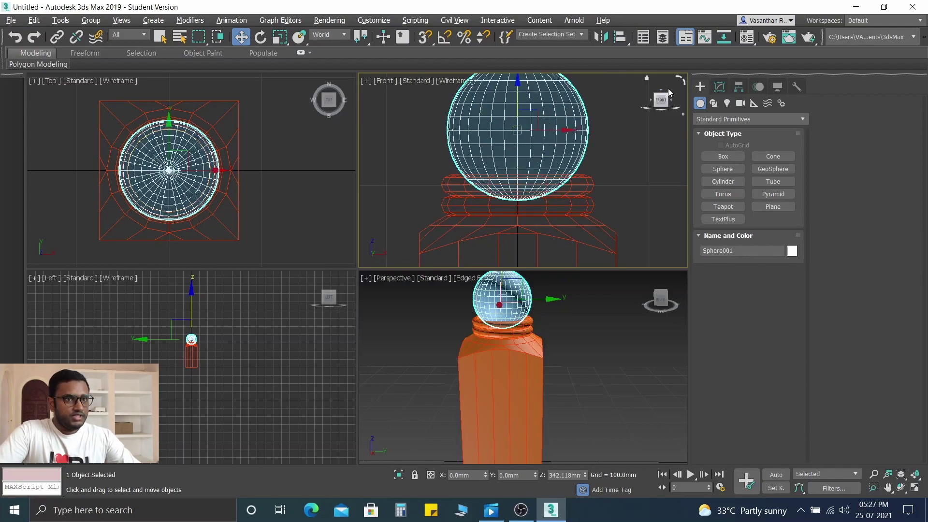
Set the sphere's segment count to 16
{"action": "left_click", "coordinate": [720, 87]}
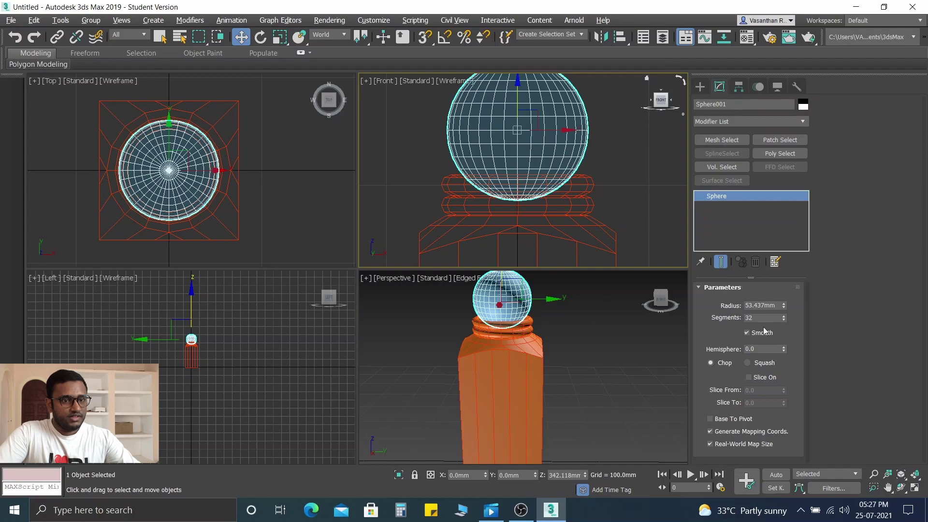
{"action": "double_click", "coordinate": [761, 317]}
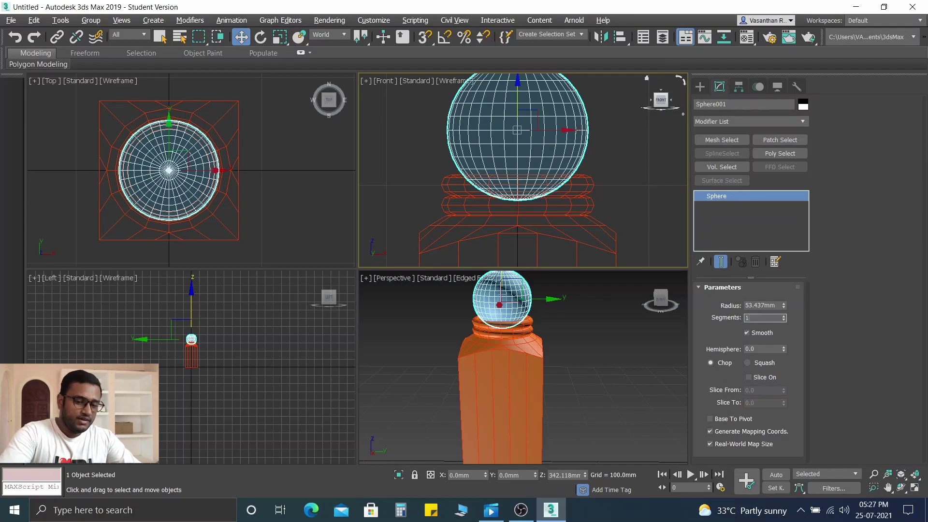
{"action": "type", "text": "16"}
{"action": "key", "text": "Return"}
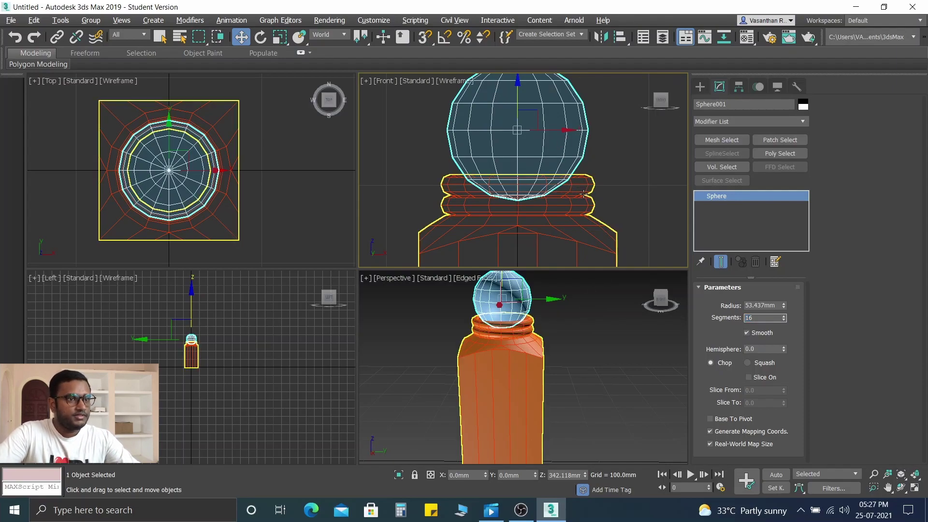
Adjust the sphere's height in the Front view to about Z 344 mm so its underside sinks into the upper neck ring
{"action": "middle_click_drag", "start_coordinate": [538, 153], "coordinate": [538, 190]}
{"action": "scroll", "coordinate": [525, 165], "scroll_direction": "up", "scroll_amount": 3}
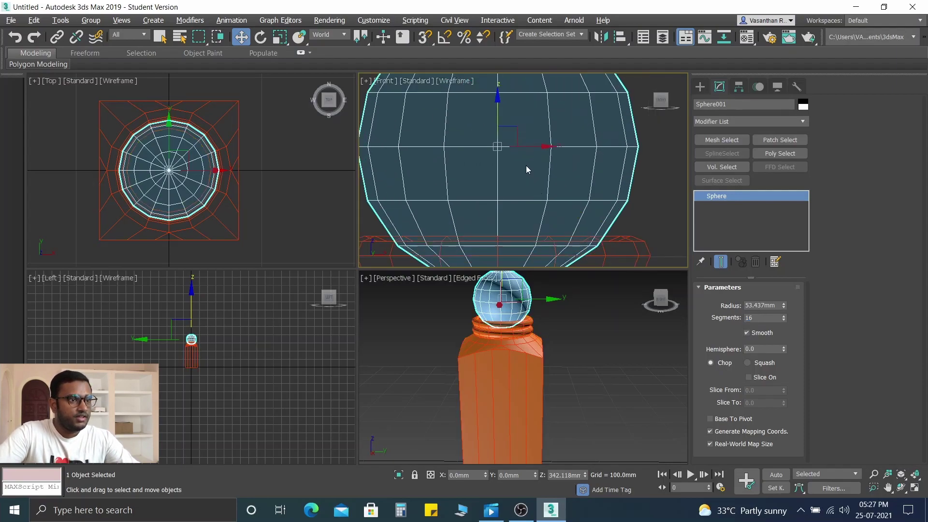
{"action": "scroll", "coordinate": [522, 115], "scroll_direction": "down", "scroll_amount": 3}
{"action": "left_click_drag", "start_coordinate": [513, 108], "coordinate": [513, 72]}
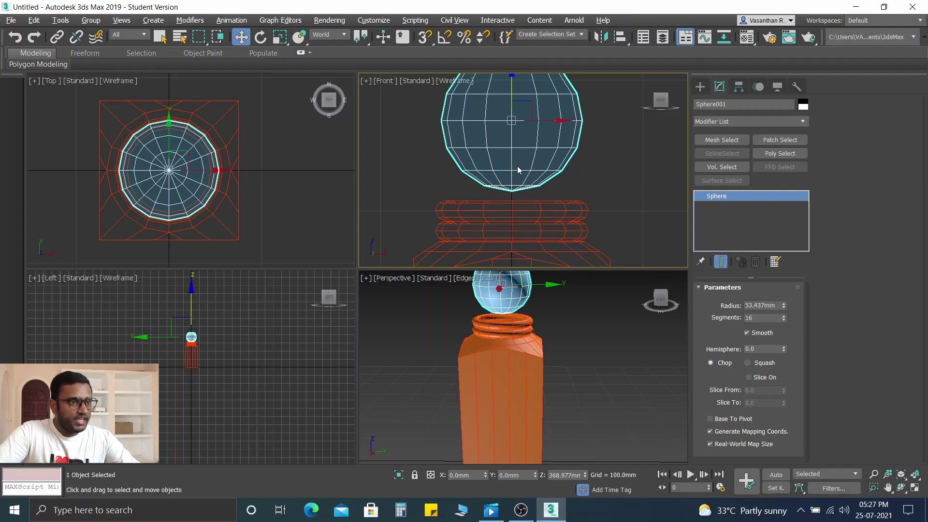
{"action": "scroll", "coordinate": [476, 202], "scroll_direction": "up", "scroll_amount": 4}
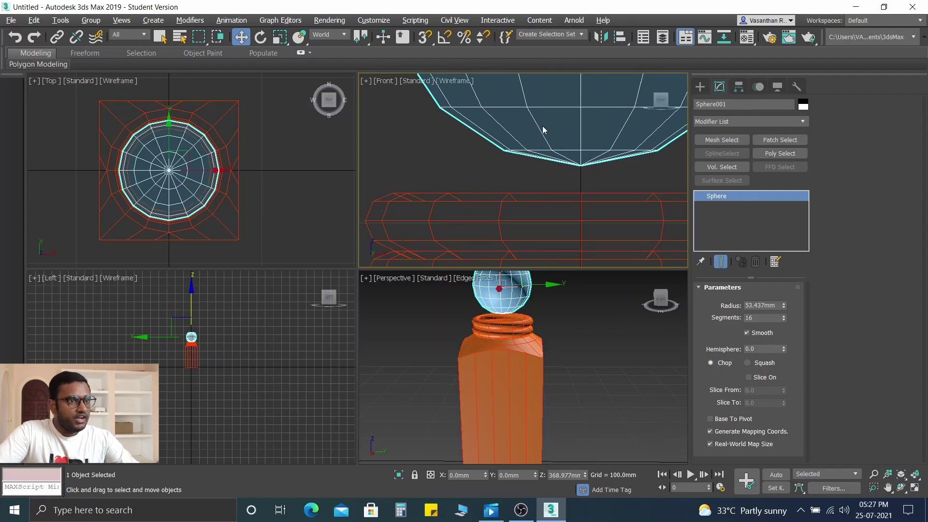
{"action": "middle_click_drag", "start_coordinate": [543, 128], "coordinate": [526, 152]}
{"action": "scroll", "coordinate": [542, 149], "scroll_direction": "down", "scroll_amount": 5}
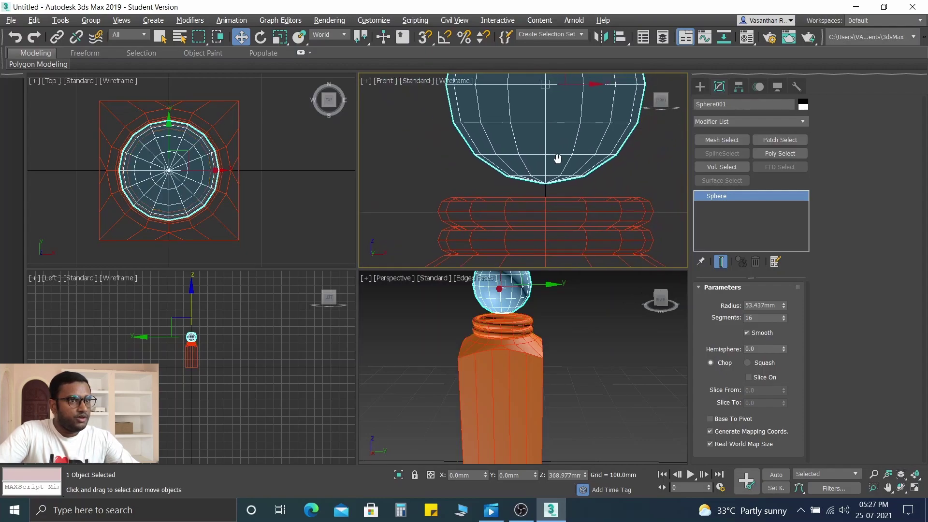
{"action": "left_click_drag", "start_coordinate": [542, 78], "coordinate": [542, 98]}
{"action": "scroll", "coordinate": [528, 140], "scroll_direction": "up", "scroll_amount": 4}
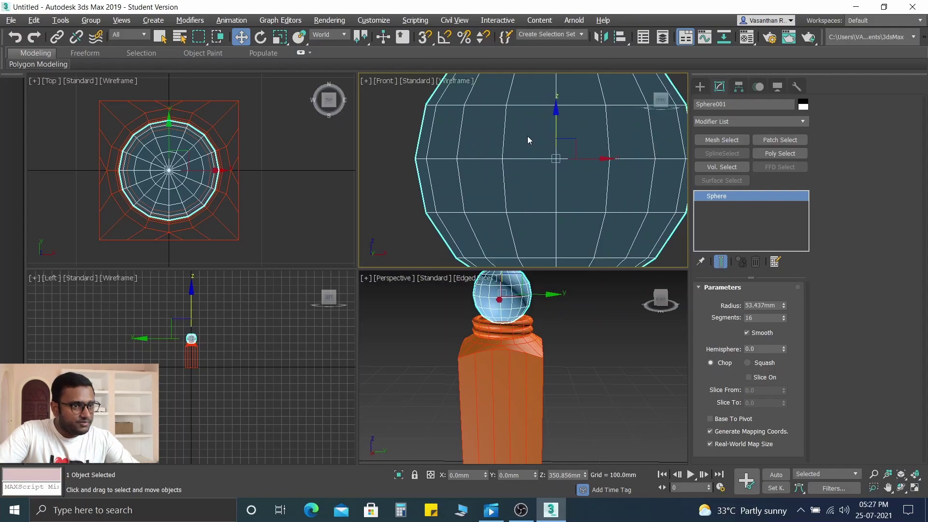
{"action": "middle_click_drag", "start_coordinate": [527, 179], "coordinate": [494, 112]}
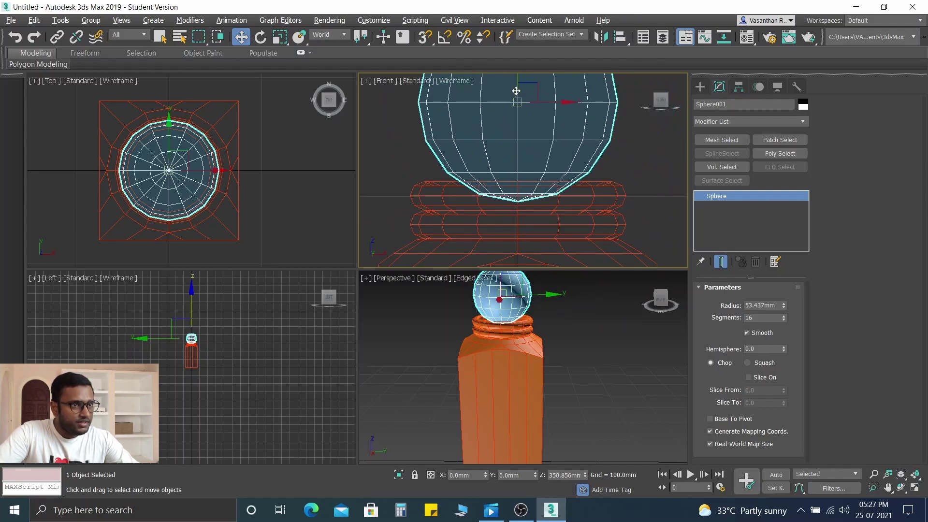
{"action": "left_click_drag", "start_coordinate": [518, 79], "coordinate": [519, 92]}
{"action": "scroll", "coordinate": [480, 196], "scroll_direction": "up", "scroll_amount": 5}
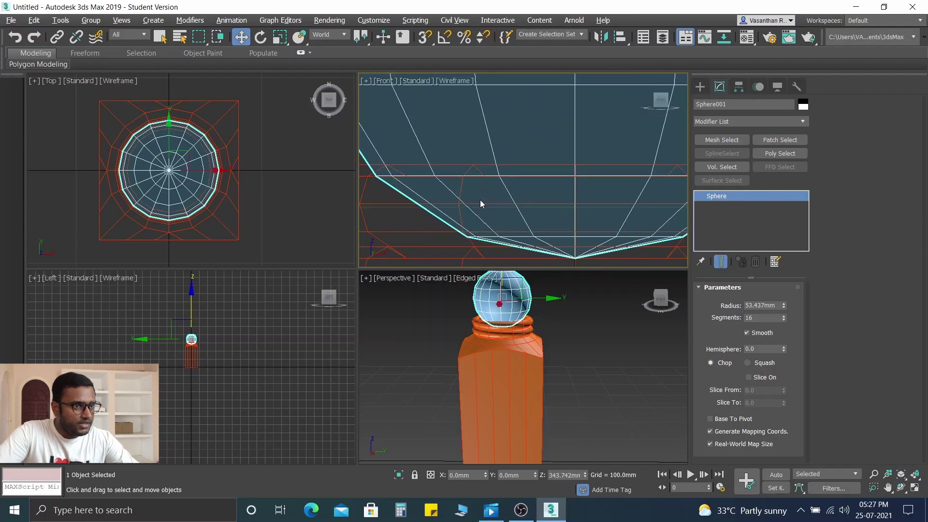
Set the sphere's radius to 60.75 mm and raise it to about Z 349 mm above the bottle neck
{"action": "scroll", "coordinate": [464, 196], "scroll_direction": "down", "scroll_amount": 4}
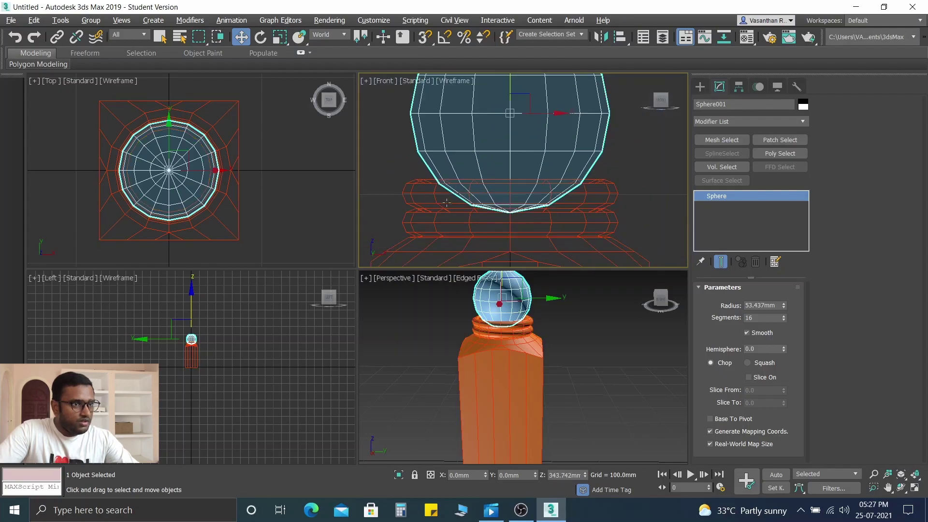
{"action": "scroll", "coordinate": [553, 284], "scroll_direction": "down", "scroll_amount": 3}
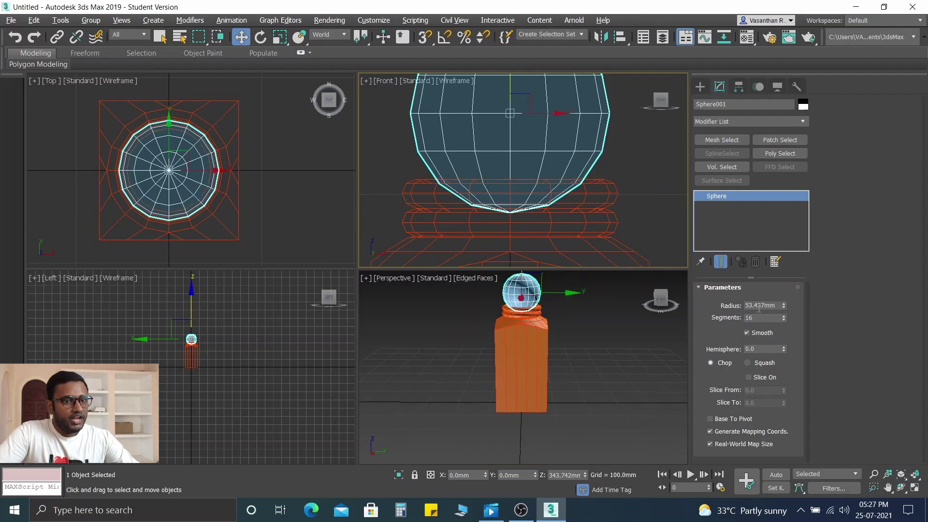
{"action": "double_click", "coordinate": [775, 304]}
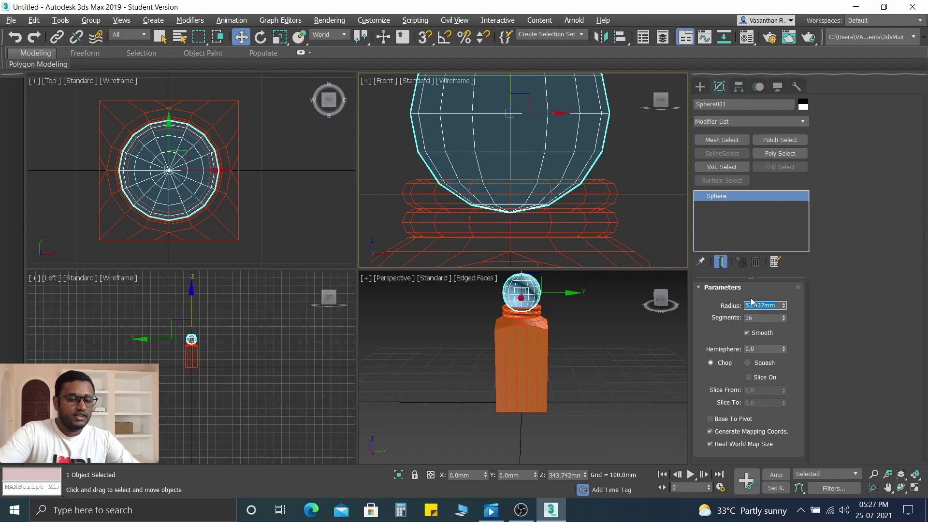
{"action": "type", "text": "60.75"}
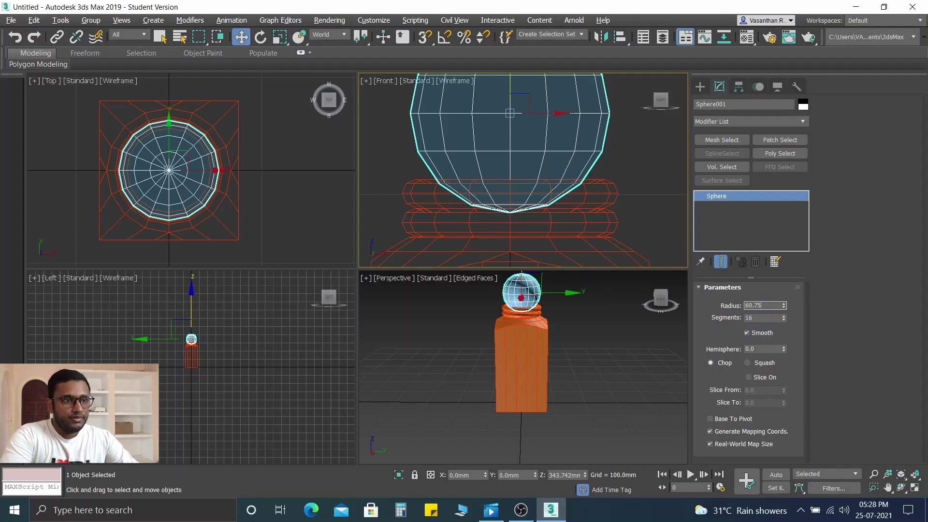
{"action": "key", "text": "Return"}
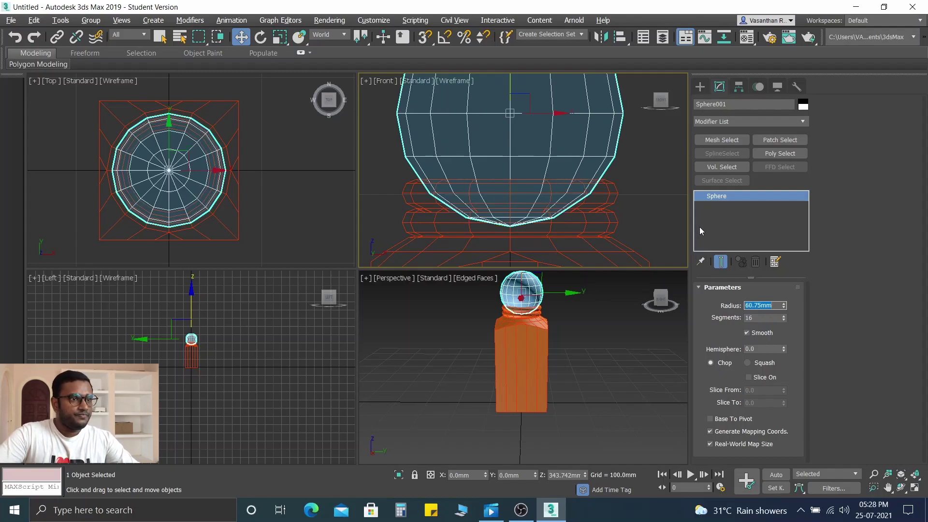
{"action": "scroll", "coordinate": [653, 214], "scroll_direction": "down", "scroll_amount": 2}
{"action": "left_click_drag", "start_coordinate": [553, 83], "coordinate": [550, 89]}
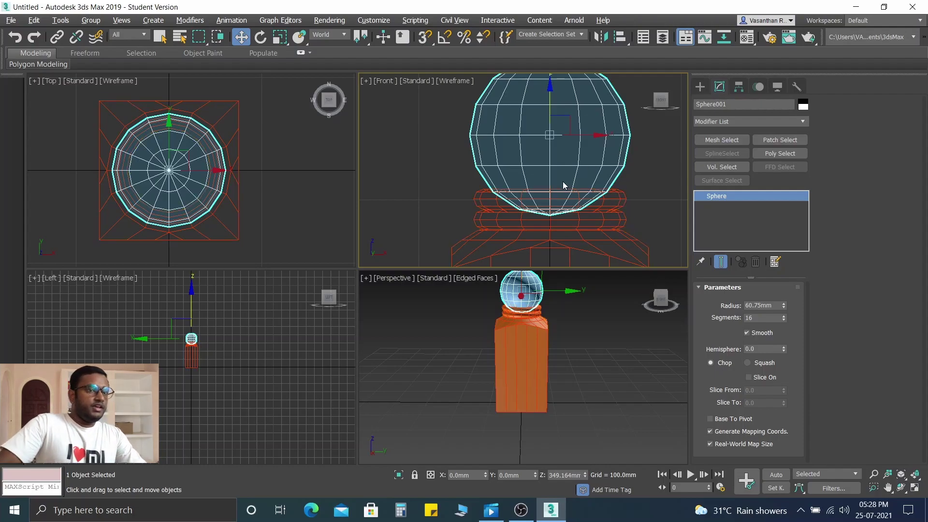
Change the sphere's object color to the custom orange matching the bottle and deselect it
{"action": "middle_click_drag", "start_coordinate": [564, 185], "coordinate": [526, 204]}
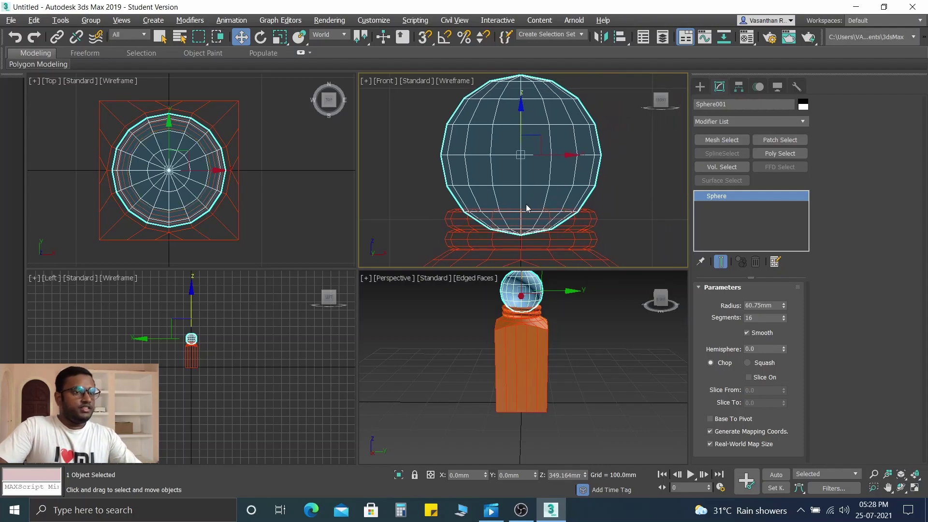
{"action": "left_click", "coordinate": [804, 106]}
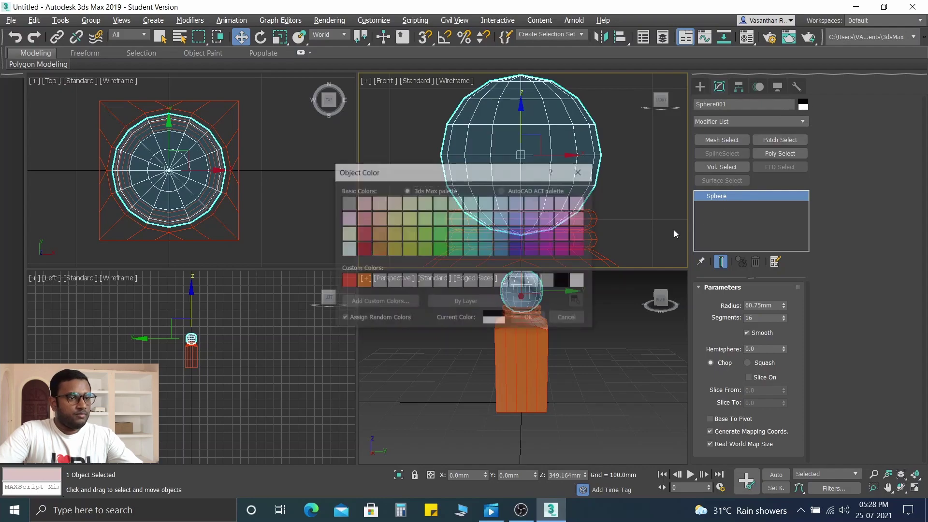
{"action": "left_click", "coordinate": [362, 281]}
{"action": "left_click", "coordinate": [530, 319]}
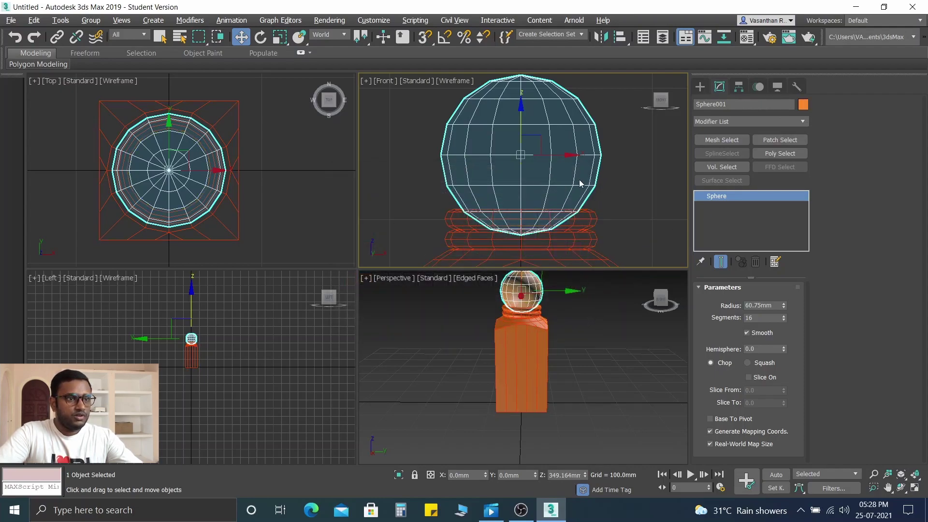
{"action": "left_click", "coordinate": [634, 156]}
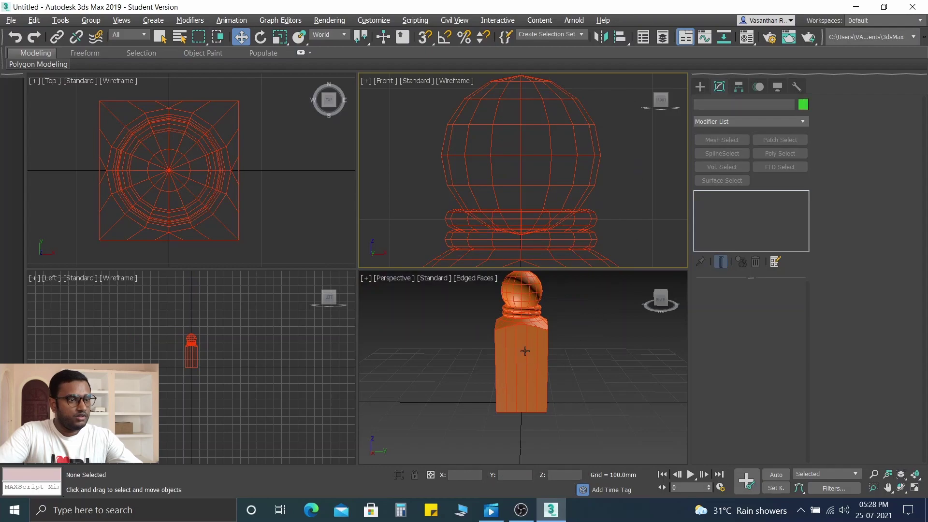
{"action": "scroll", "coordinate": [525, 353], "scroll_direction": "up", "scroll_amount": 6}
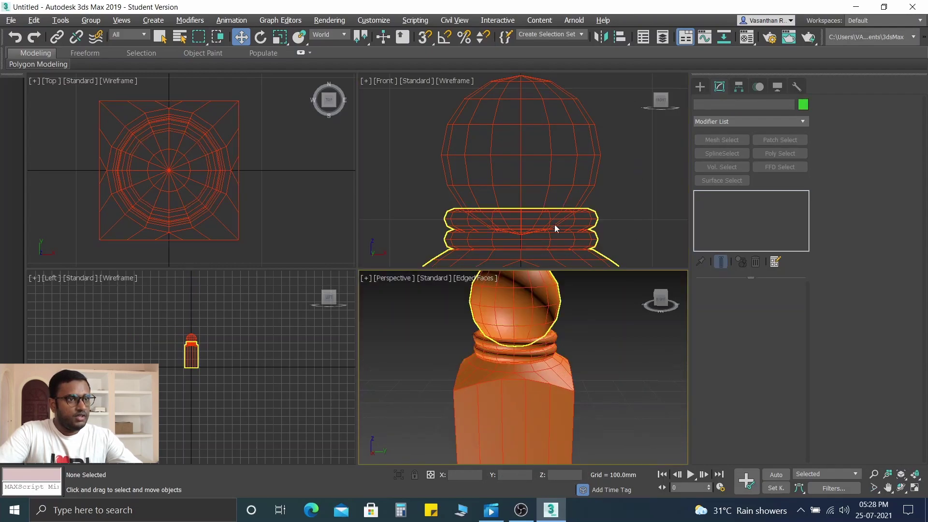
Select the sphere on top of the bottle and convert it to an Editable Poly
{"action": "left_click", "coordinate": [542, 99]}
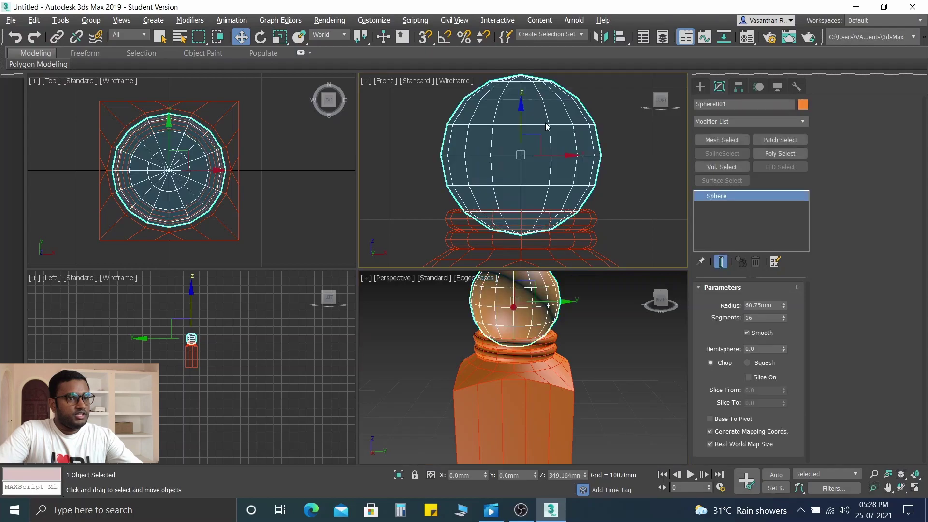
{"action": "right_click", "coordinate": [572, 122]}
{"action": "mouse_move", "coordinate": [594, 261]}
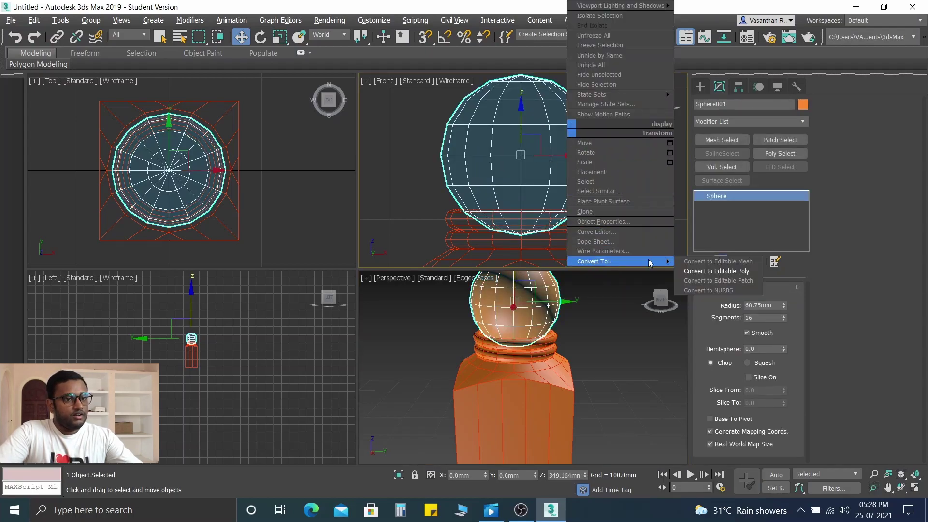
{"action": "left_click", "coordinate": [714, 272]}
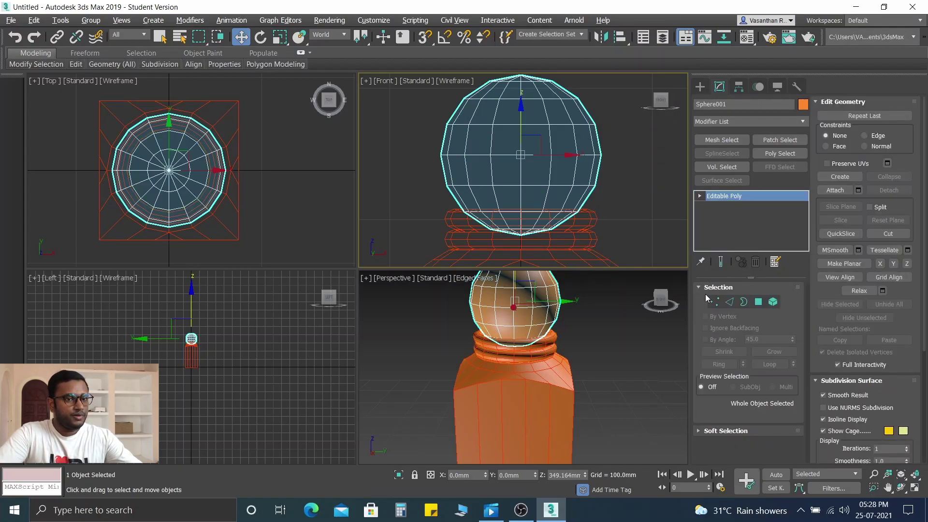
Delete the sphere's two pole vertices at vertex level, selecting them together at its center in the Top view
{"action": "left_click", "coordinate": [715, 302]}
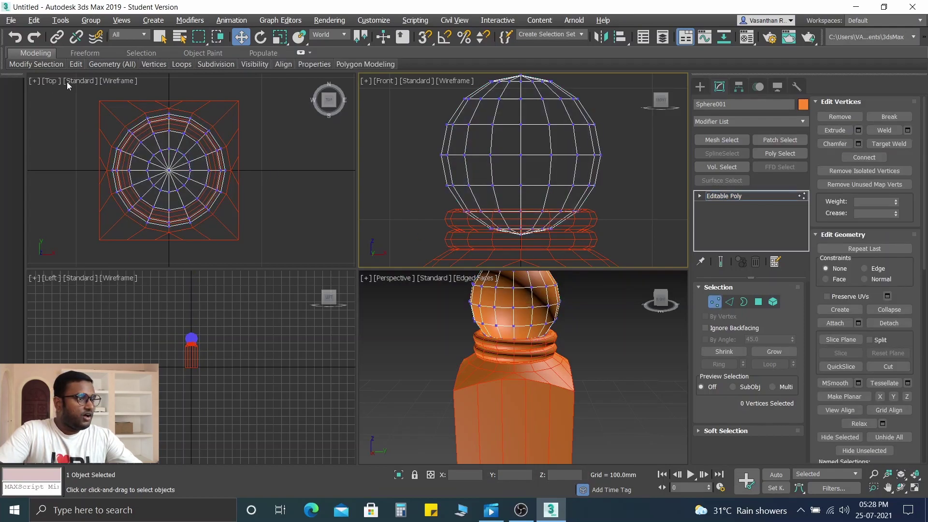
{"action": "left_click", "coordinate": [164, 166]}
{"action": "left_click_drag", "start_coordinate": [160, 161], "coordinate": [178, 178]}
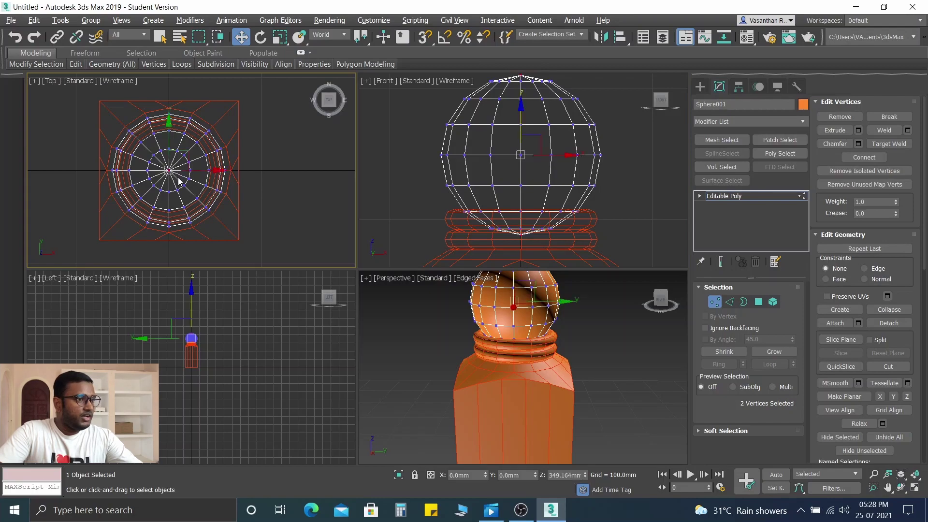
{"action": "key", "text": "Delete"}
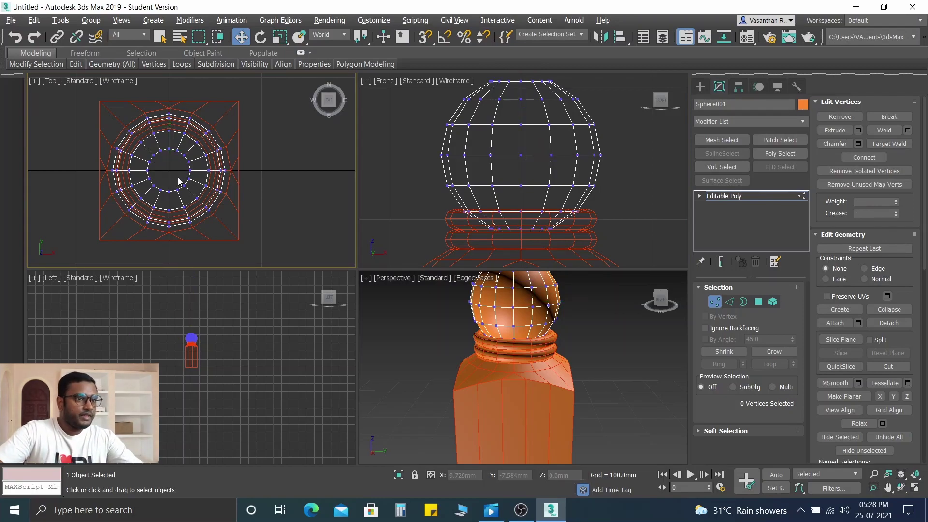
Delete the sphere's lowest ring of vertices, selected in the Front view, and leave vertex level
{"action": "left_click_drag", "start_coordinate": [468, 221], "coordinate": [518, 242]}
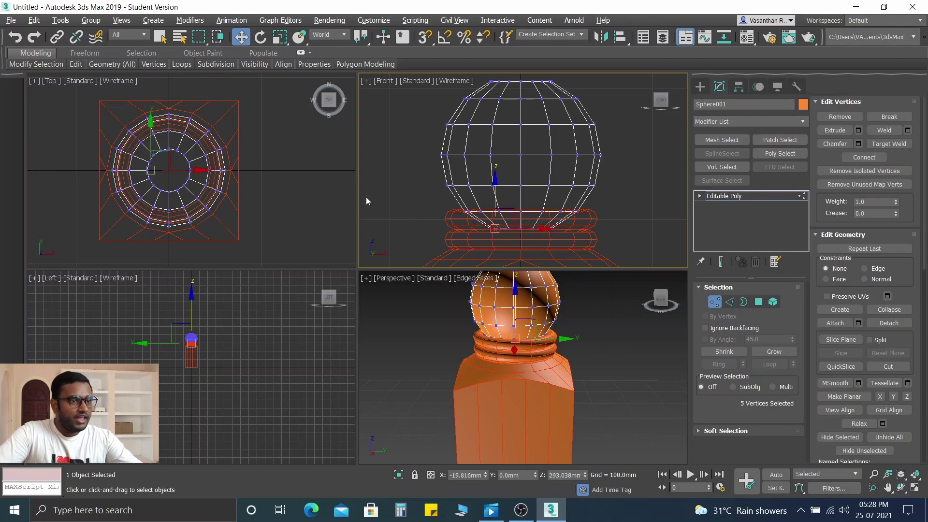
{"action": "left_click", "coordinate": [433, 233]}
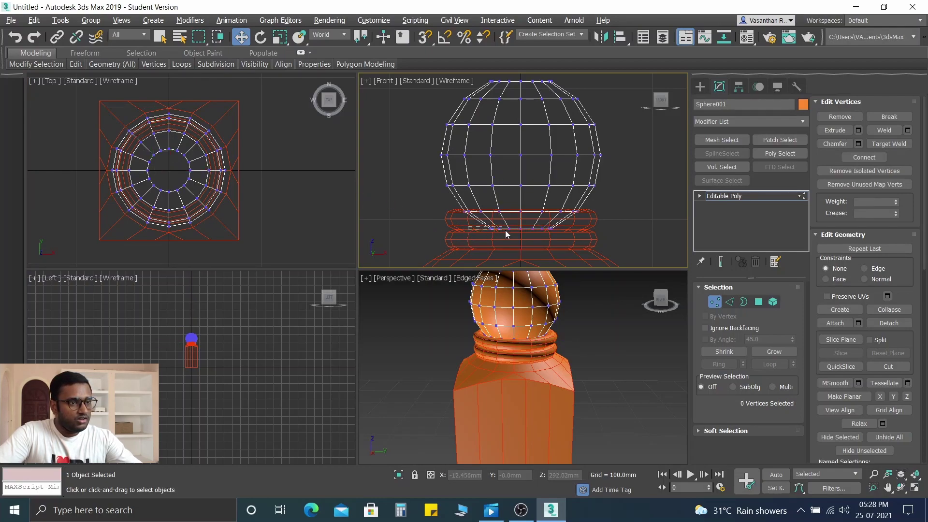
{"action": "left_click_drag", "start_coordinate": [567, 236], "coordinate": [593, 237]}
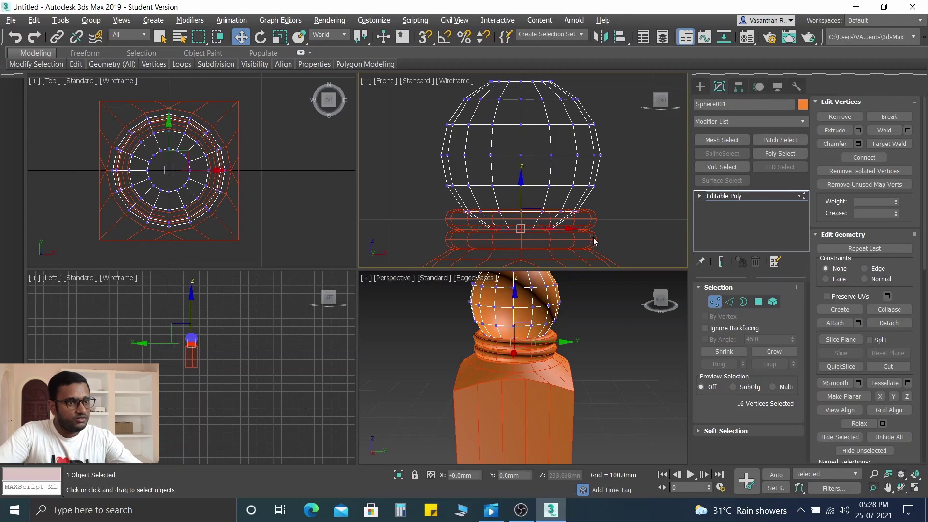
{"action": "left_click", "coordinate": [581, 233]}
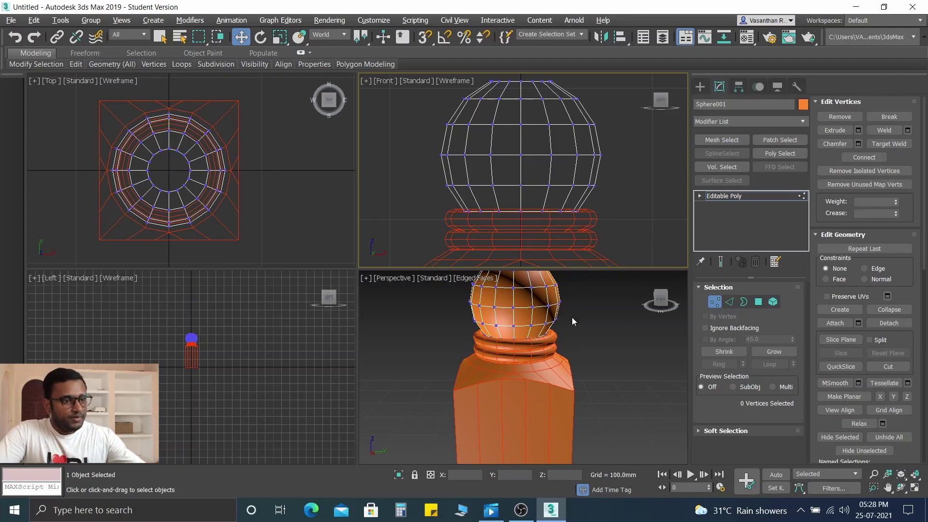
{"action": "left_click", "coordinate": [720, 304]}
Select the bottle body and mirror it across the Z axis as a copy
{"action": "scroll", "coordinate": [578, 231], "scroll_direction": "down", "scroll_amount": 5}
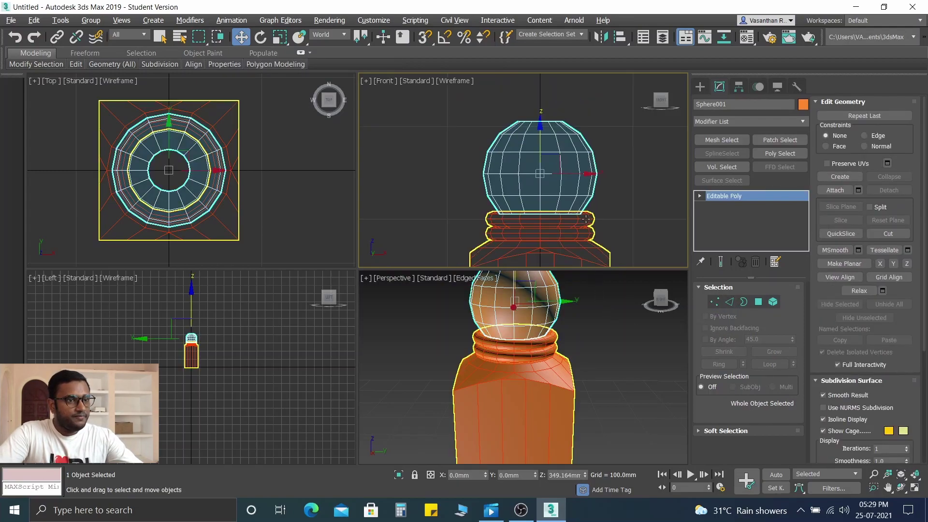
{"action": "middle_click_drag", "start_coordinate": [578, 232], "coordinate": [544, 215]}
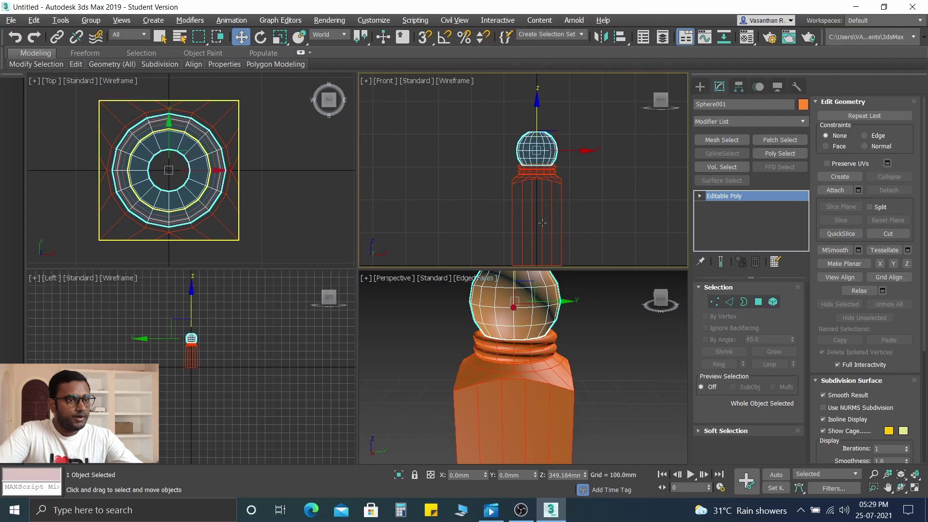
{"action": "left_click", "coordinate": [543, 214]}
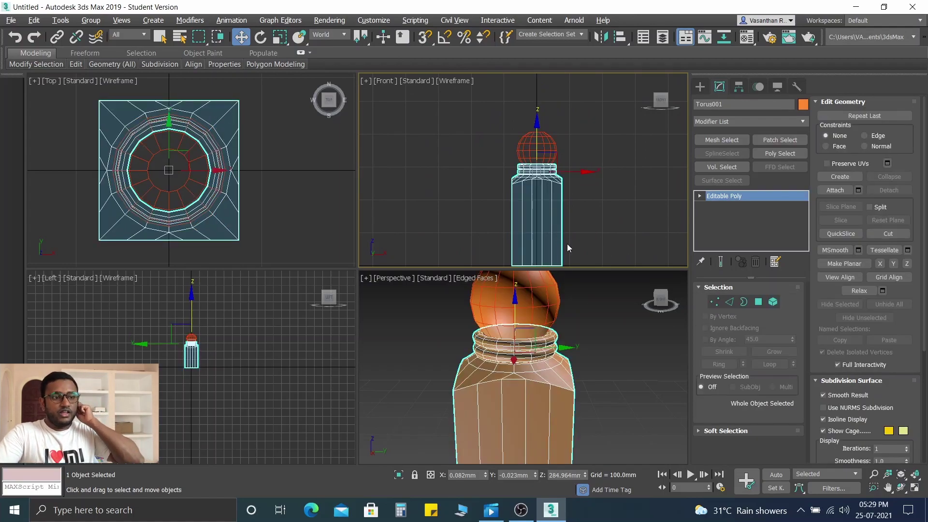
{"action": "scroll", "coordinate": [549, 220], "scroll_direction": "down", "scroll_amount": 3}
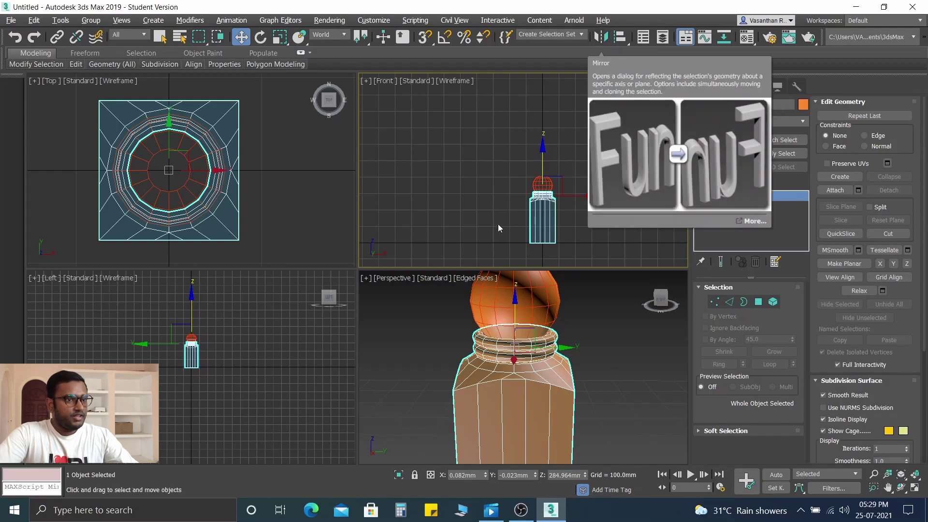
{"action": "left_click", "coordinate": [467, 213]}
{"action": "left_click", "coordinate": [545, 213]}
{"action": "left_click", "coordinate": [545, 214]}
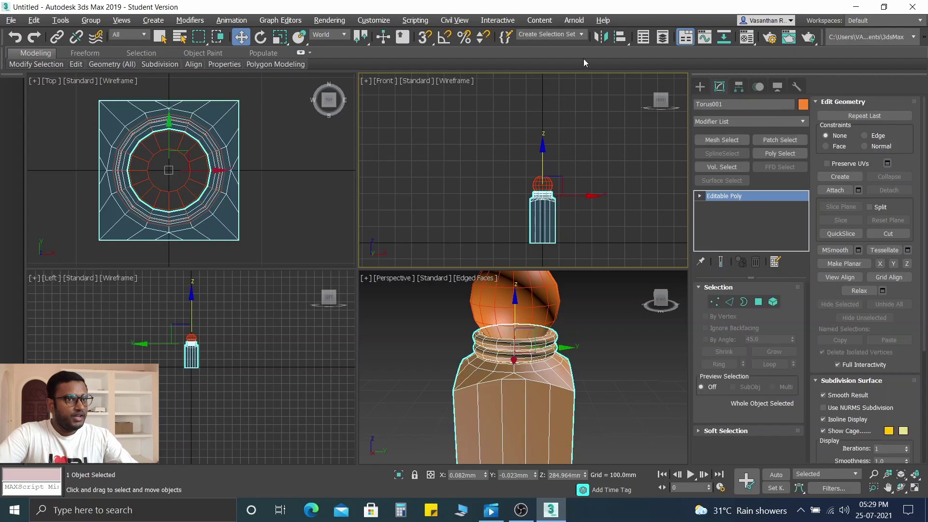
{"action": "left_click", "coordinate": [602, 36]}
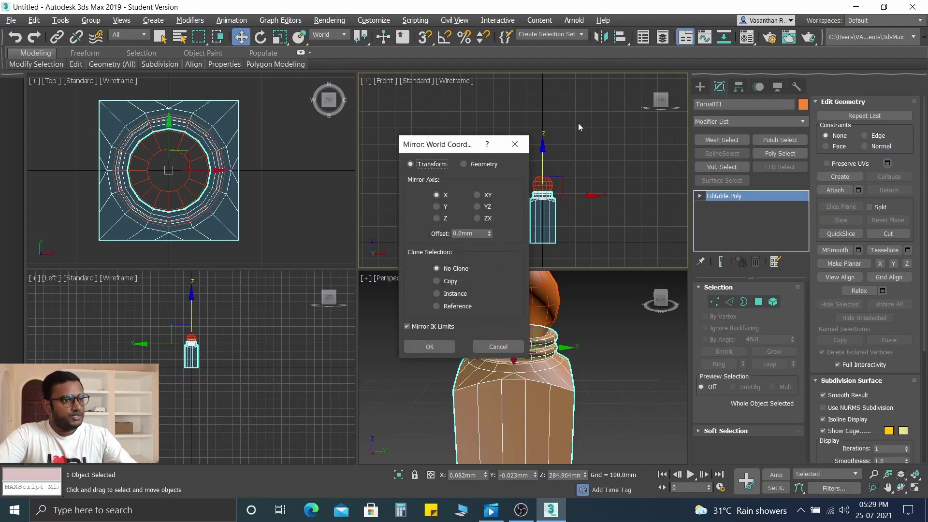
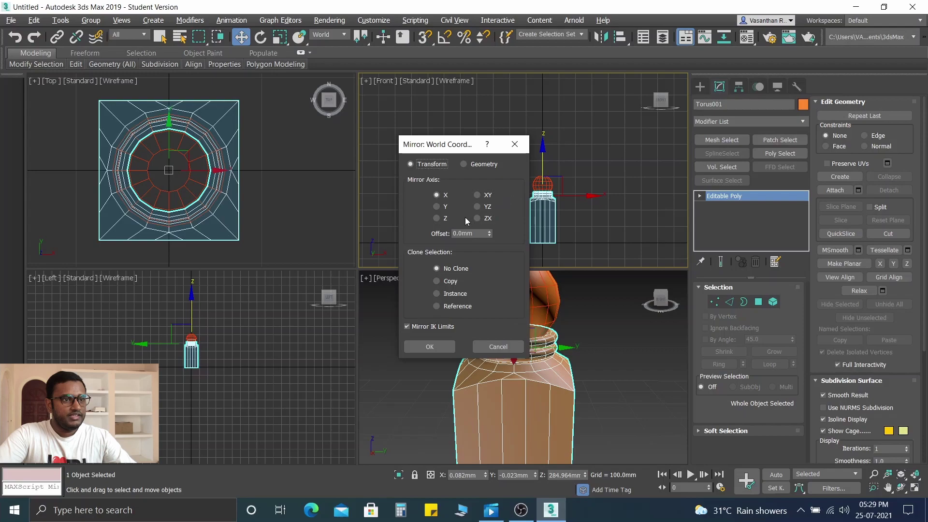
{"action": "left_click", "coordinate": [438, 219]}
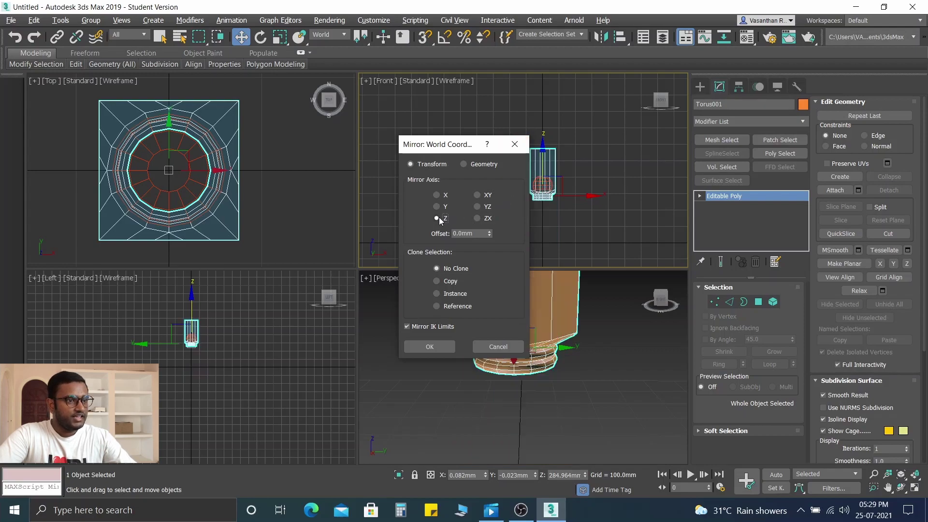
{"action": "left_click", "coordinate": [437, 281]}
{"action": "left_click", "coordinate": [444, 346]}
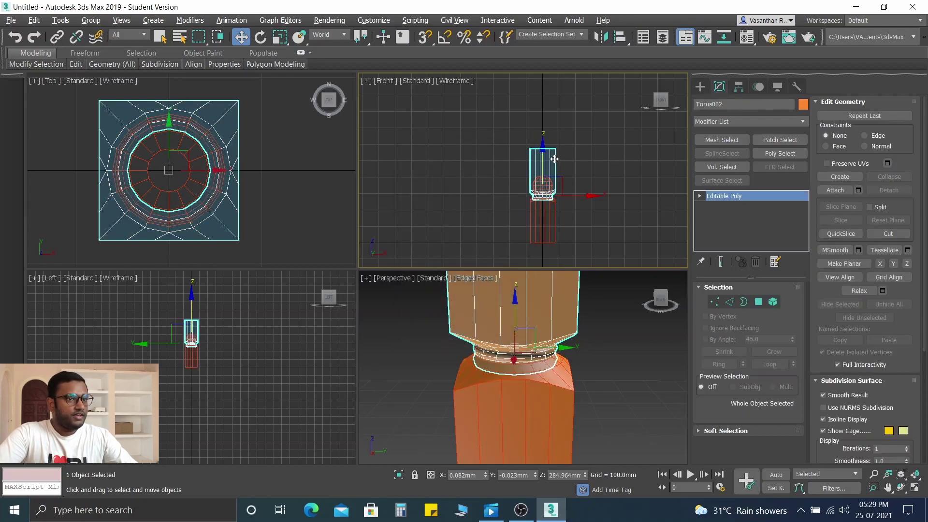
Raise the mirrored bottle copy along Z to about 665 mm, clear above the sphere
{"action": "left_click_drag", "start_coordinate": [543, 144], "coordinate": [543, 89]}
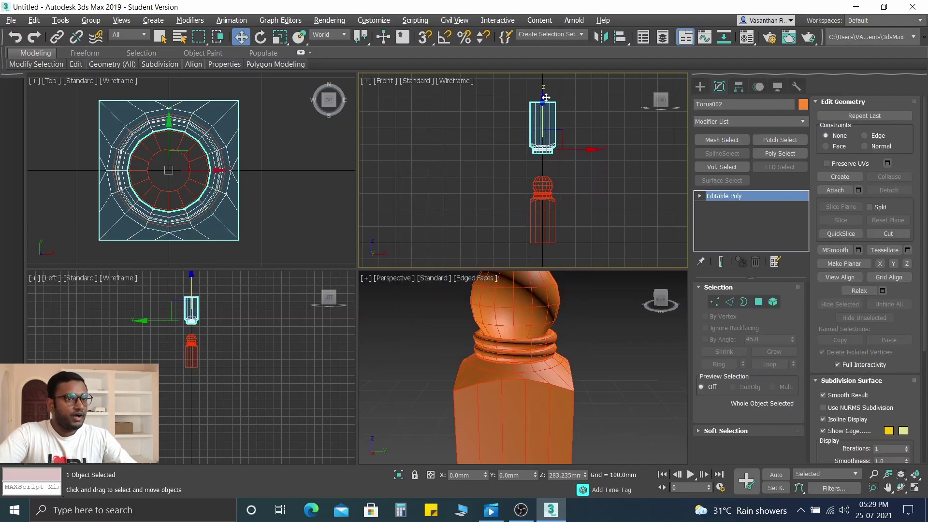
{"action": "scroll", "coordinate": [549, 131], "scroll_direction": "up", "scroll_amount": 3}
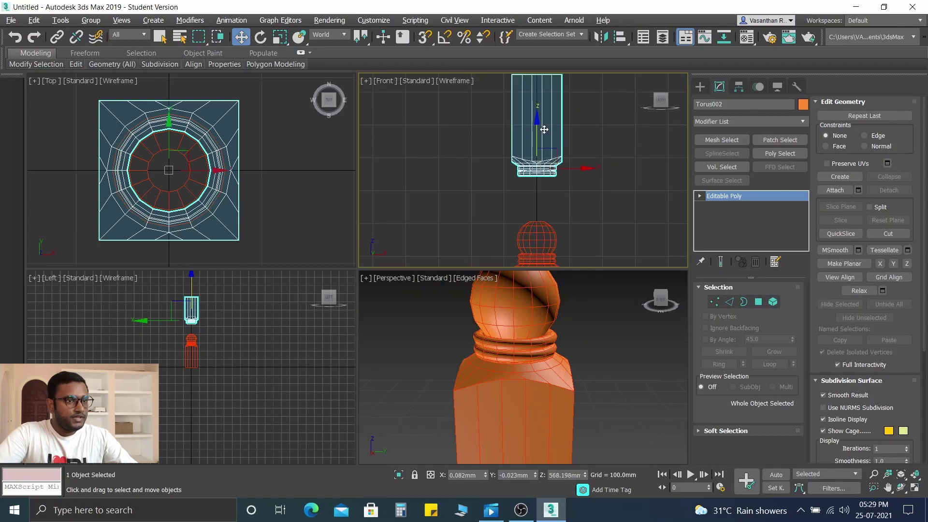
{"action": "middle_click_drag", "start_coordinate": [544, 129], "coordinate": [529, 144]}
{"action": "left_click_drag", "start_coordinate": [526, 134], "coordinate": [523, 98]}
{"action": "scroll", "coordinate": [516, 325], "scroll_direction": "down", "scroll_amount": 5}
{"action": "scroll", "coordinate": [516, 325], "scroll_direction": "down", "scroll_amount": 5}
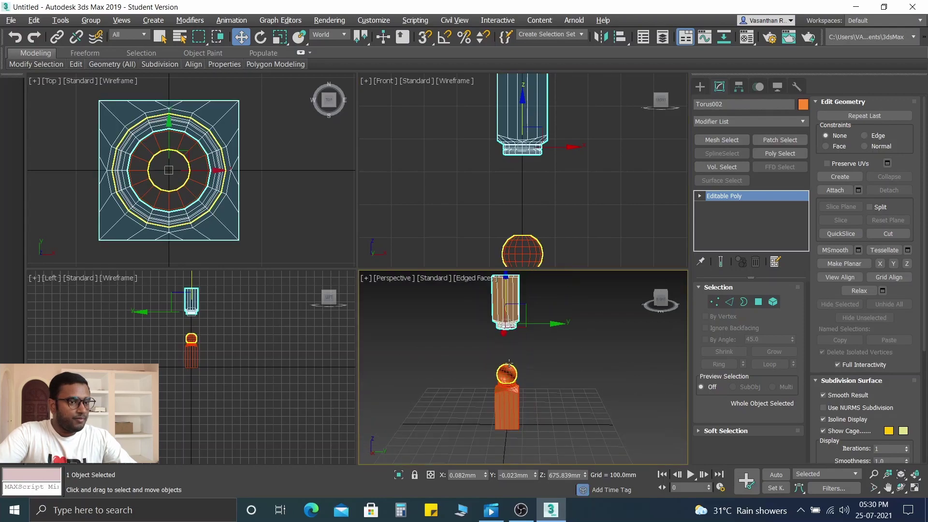
{"action": "middle_click_drag", "start_coordinate": [472, 141], "coordinate": [473, 129]}
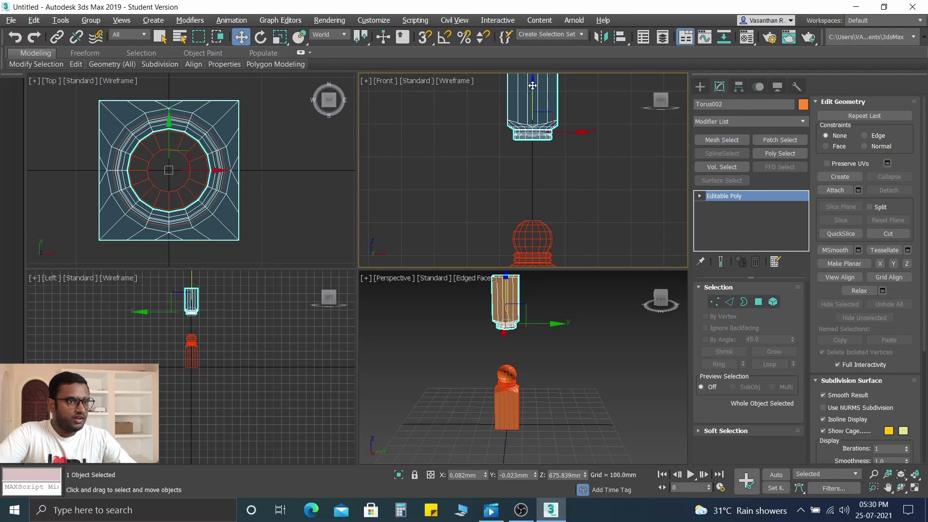
{"action": "left_click_drag", "start_coordinate": [532, 85], "coordinate": [530, 88]}
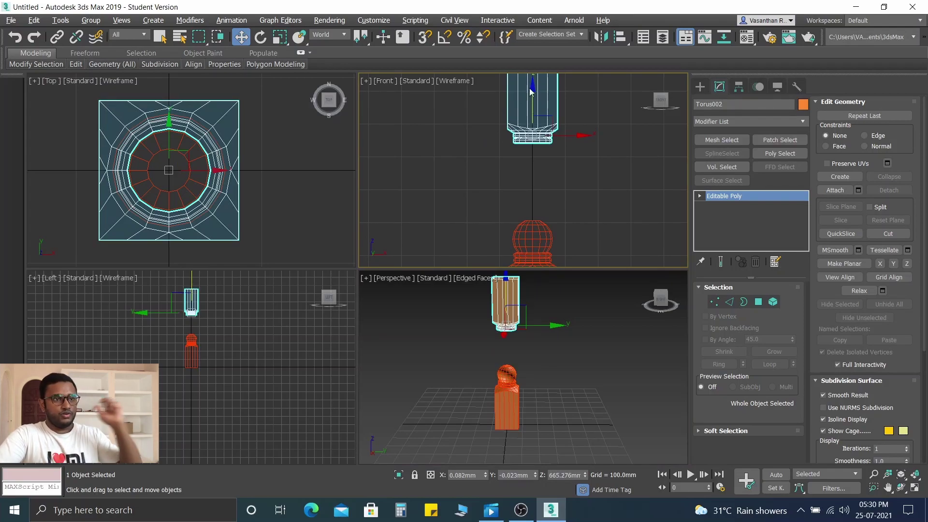
Select the lower bottle and attach the sphere to it, then return to the Move tool
{"action": "left_click", "coordinate": [583, 173]}
{"action": "left_click", "coordinate": [540, 238]}
{"action": "middle_click_drag", "start_coordinate": [559, 252], "coordinate": [550, 181]}
{"action": "left_click", "coordinate": [536, 210]}
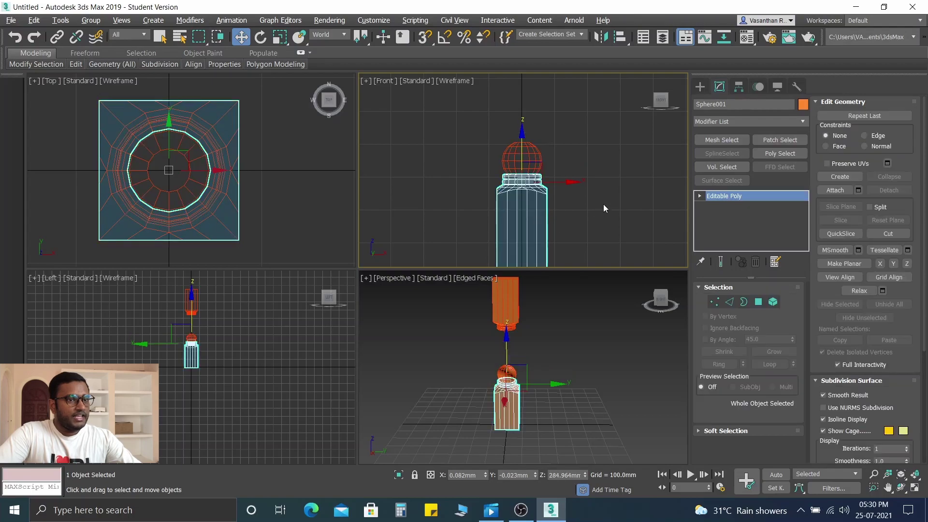
{"action": "left_click", "coordinate": [840, 190]}
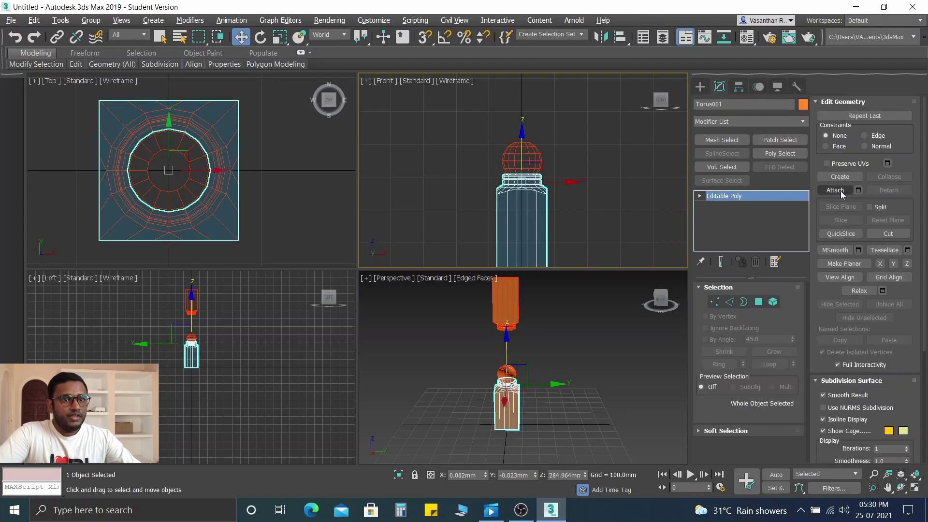
{"action": "left_click", "coordinate": [839, 193]}
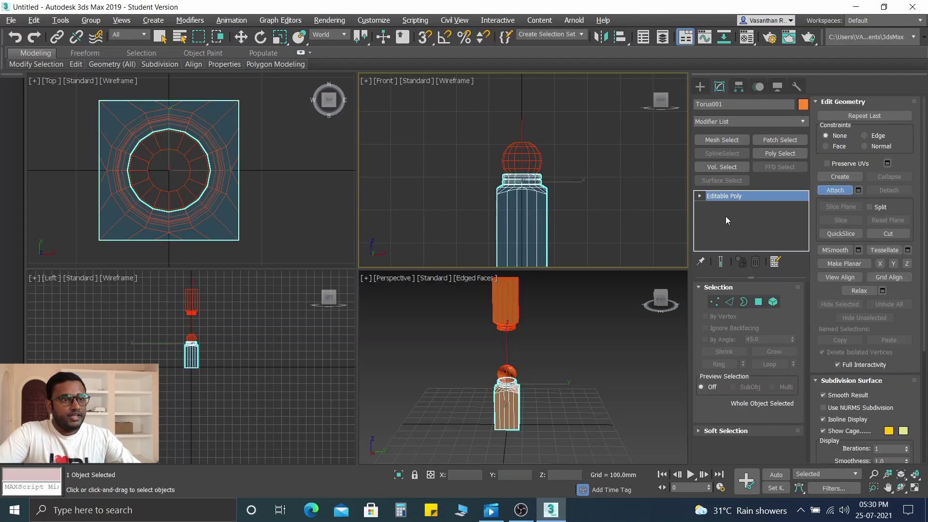
{"action": "left_click", "coordinate": [536, 154]}
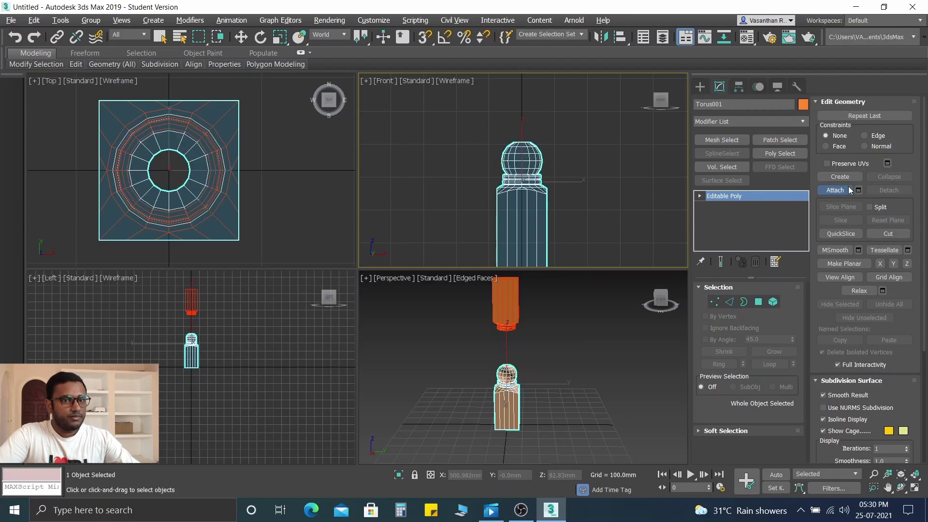
{"action": "key", "text": "w"}
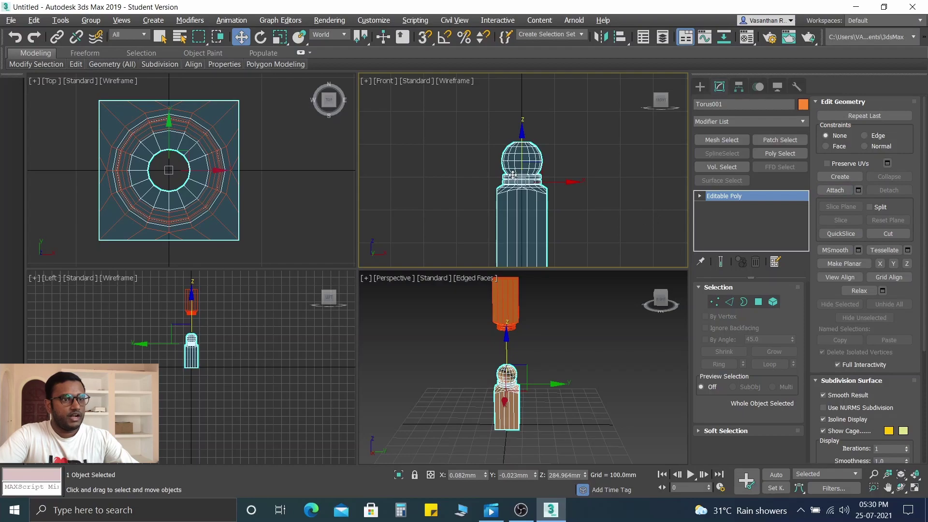
Examine the joint between the sphere and the bottle's neck rings up close in a maximized Perspective view
{"action": "scroll", "coordinate": [523, 175], "scroll_direction": "up", "scroll_amount": 4}
{"action": "scroll", "coordinate": [503, 375], "scroll_direction": "up", "scroll_amount": 2}
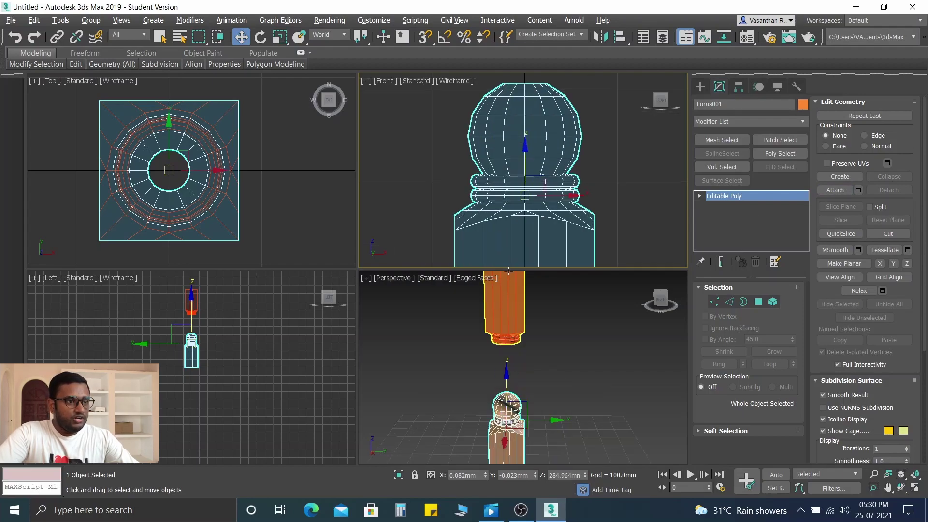
{"action": "scroll", "coordinate": [506, 397], "scroll_direction": "up", "scroll_amount": 2}
{"action": "left_click", "coordinate": [438, 375]}
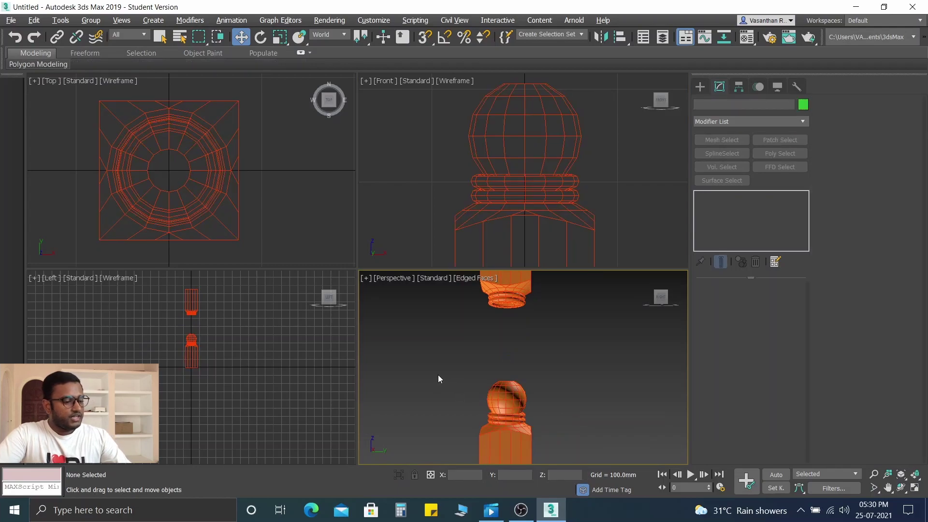
{"action": "key", "text": "alt+w"}
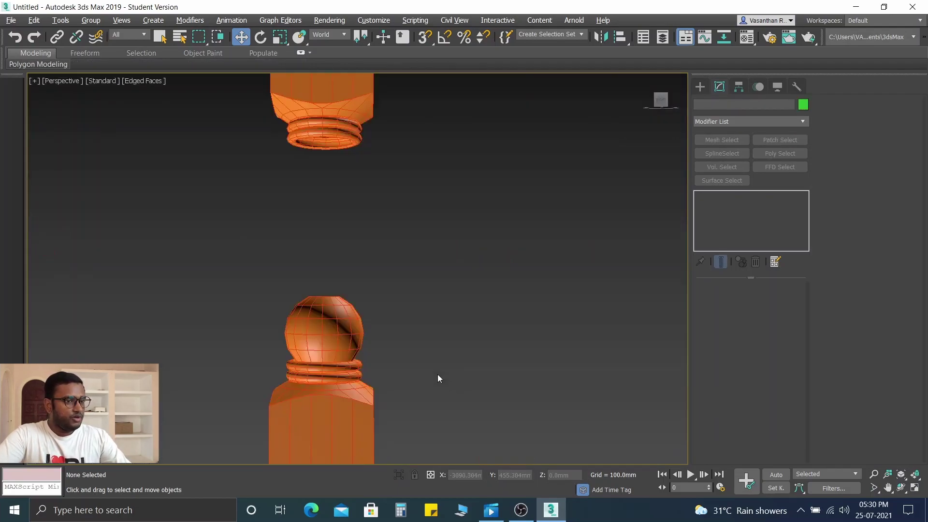
{"action": "scroll", "coordinate": [349, 375], "scroll_direction": "down", "scroll_amount": 1}
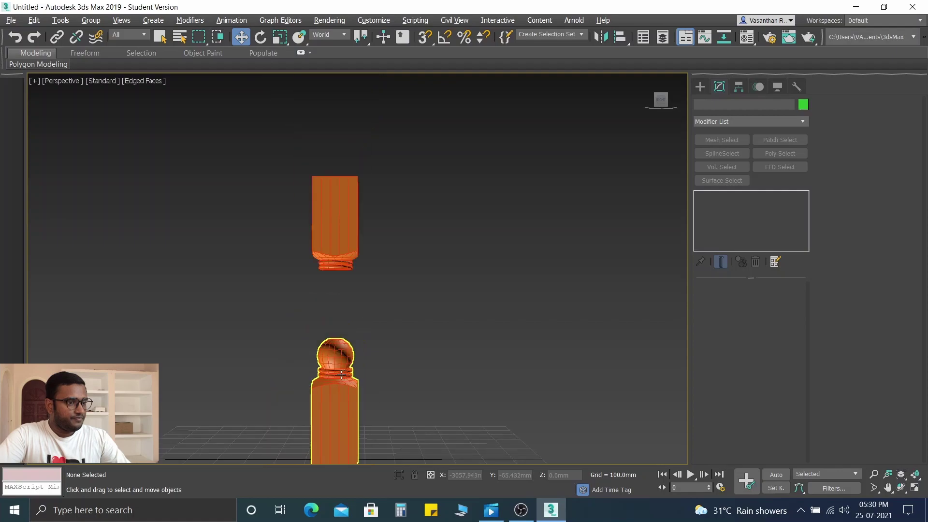
{"action": "scroll", "coordinate": [343, 368], "scroll_direction": "up", "scroll_amount": 4}
{"action": "middle_click_drag", "start_coordinate": [325, 325], "coordinate": [323, 334], "text": "alt"}
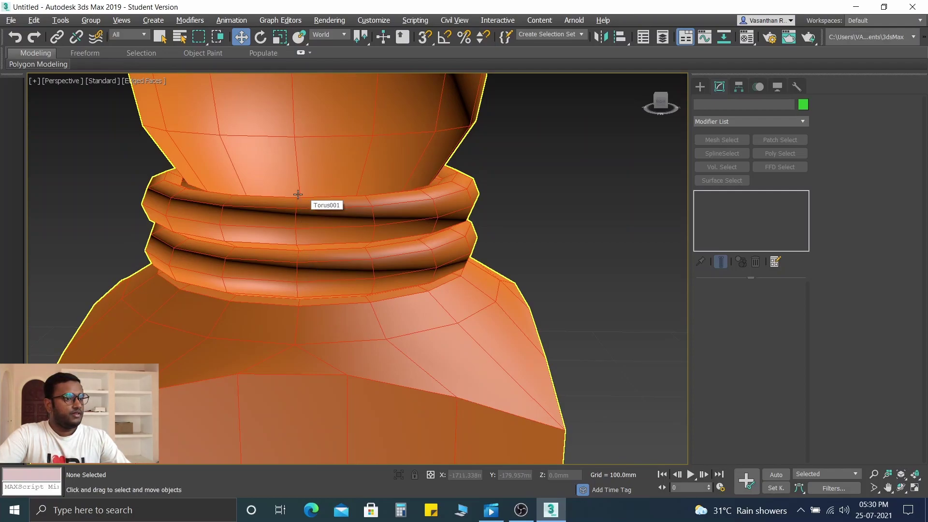
{"action": "scroll", "coordinate": [297, 194], "scroll_direction": "up", "scroll_amount": 2}
{"action": "scroll", "coordinate": [282, 197], "scroll_direction": "up", "scroll_amount": 2}
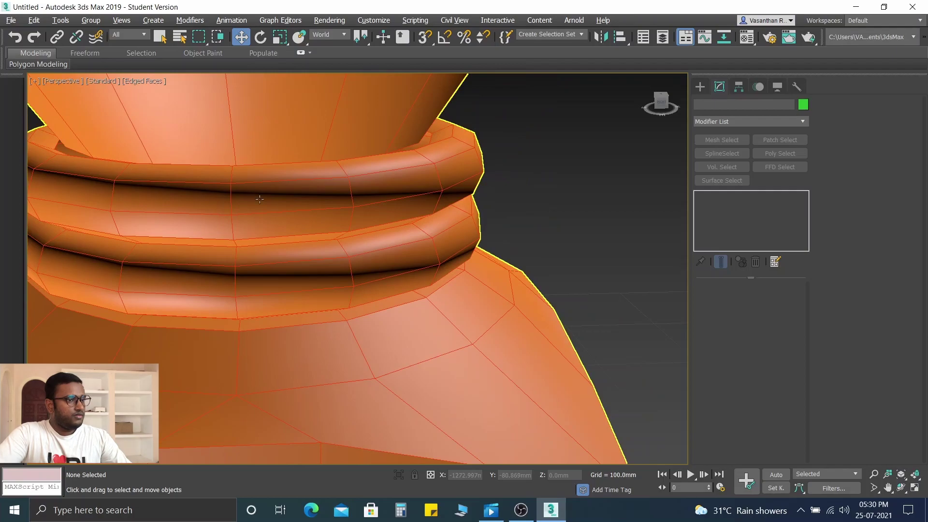
{"action": "scroll", "coordinate": [360, 240], "scroll_direction": "down", "scroll_amount": 3}
{"action": "scroll", "coordinate": [306, 253], "scroll_direction": "up", "scroll_amount": 4}
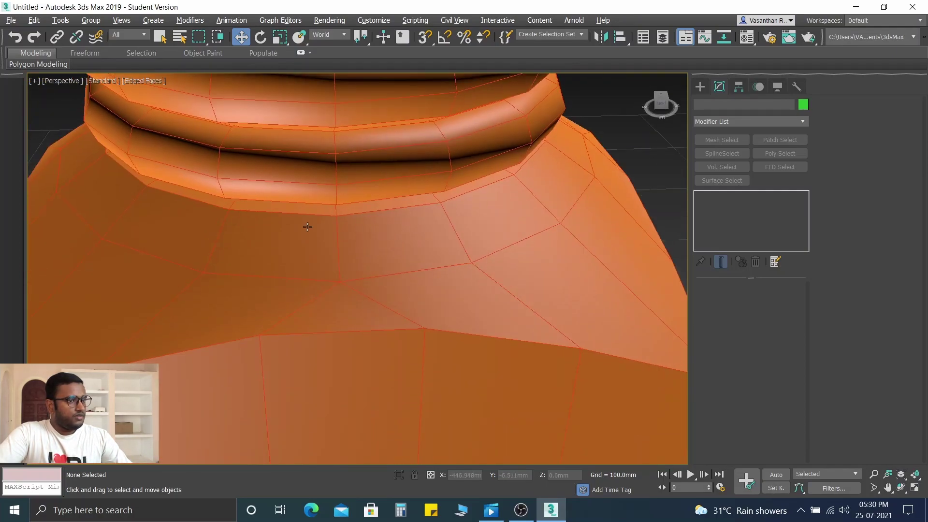
Bridge the sphere's lower open border to the open border inside the bottle's neck rings
{"action": "left_click", "coordinate": [308, 228]}
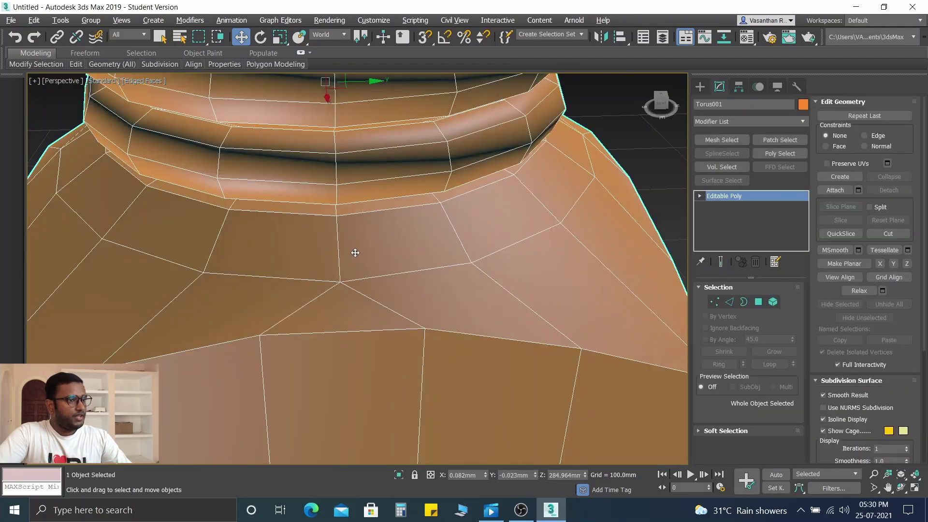
{"action": "scroll", "coordinate": [347, 223], "scroll_direction": "up", "scroll_amount": 5}
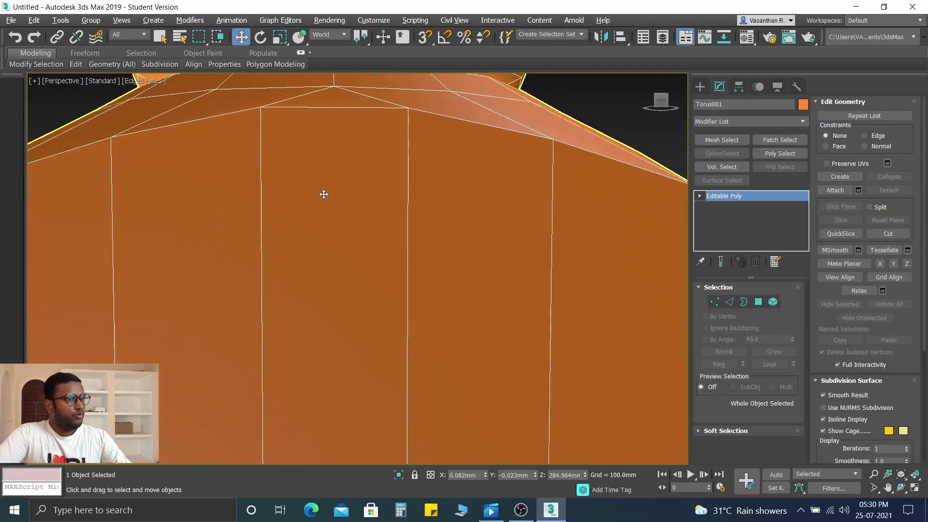
{"action": "scroll", "coordinate": [327, 312], "scroll_direction": "down", "scroll_amount": 5}
{"action": "scroll", "coordinate": [317, 156], "scroll_direction": "up", "scroll_amount": 2}
{"action": "scroll", "coordinate": [319, 177], "scroll_direction": "up", "scroll_amount": 2}
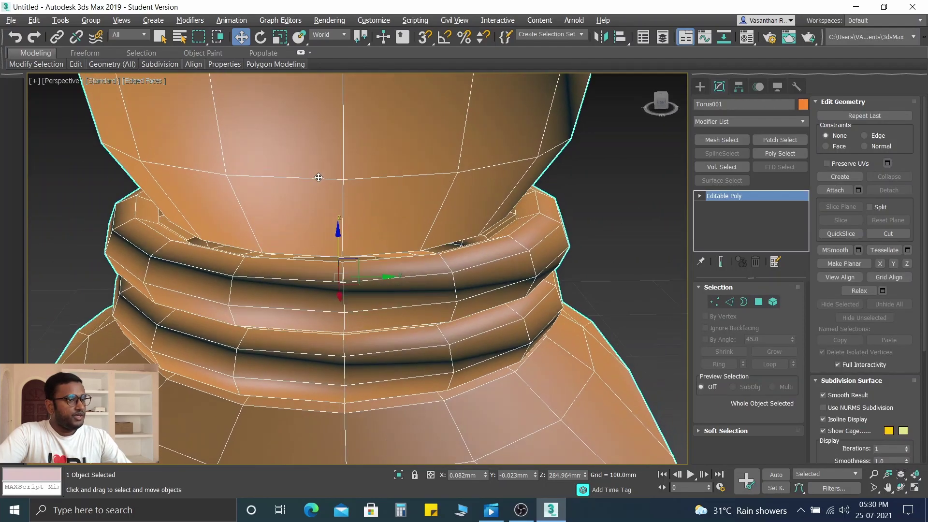
{"action": "scroll", "coordinate": [318, 177], "scroll_direction": "up", "scroll_amount": 2}
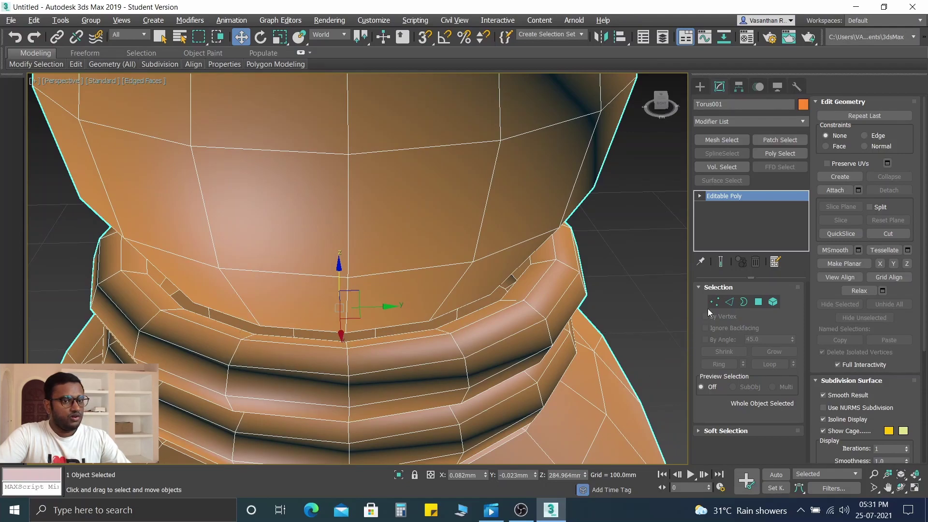
{"action": "left_click", "coordinate": [744, 302]}
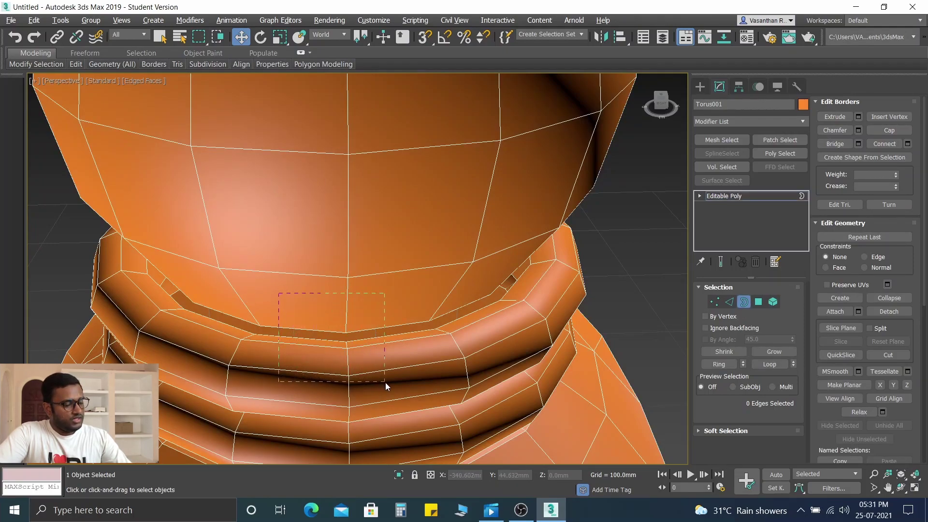
{"action": "left_click_drag", "start_coordinate": [409, 368], "coordinate": [409, 367]}
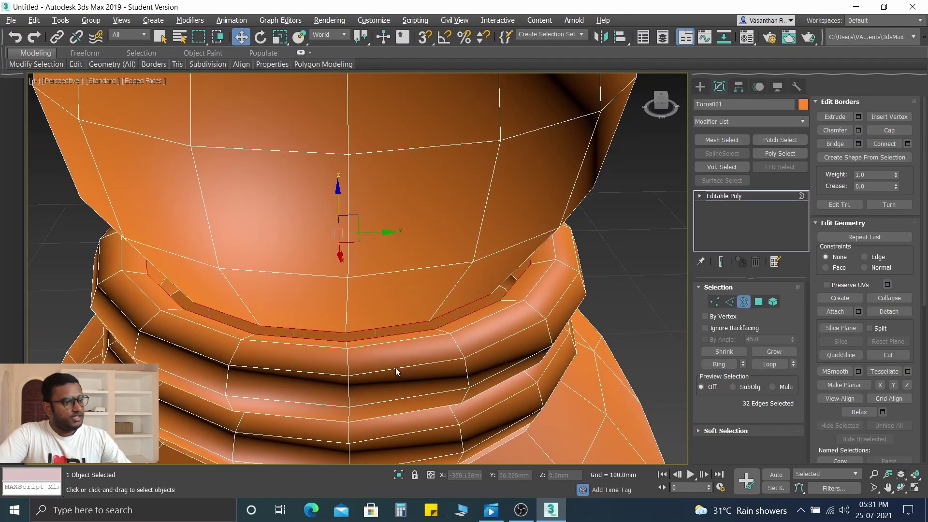
{"action": "left_click", "coordinate": [836, 144]}
Examine the bridged neck joint from another angle and farther out, then return to four viewports to see the space below the mirrored bottle
{"action": "middle_click_drag", "start_coordinate": [375, 353], "coordinate": [455, 337], "text": "alt"}
{"action": "scroll", "coordinate": [393, 309], "scroll_direction": "down", "scroll_amount": 5}
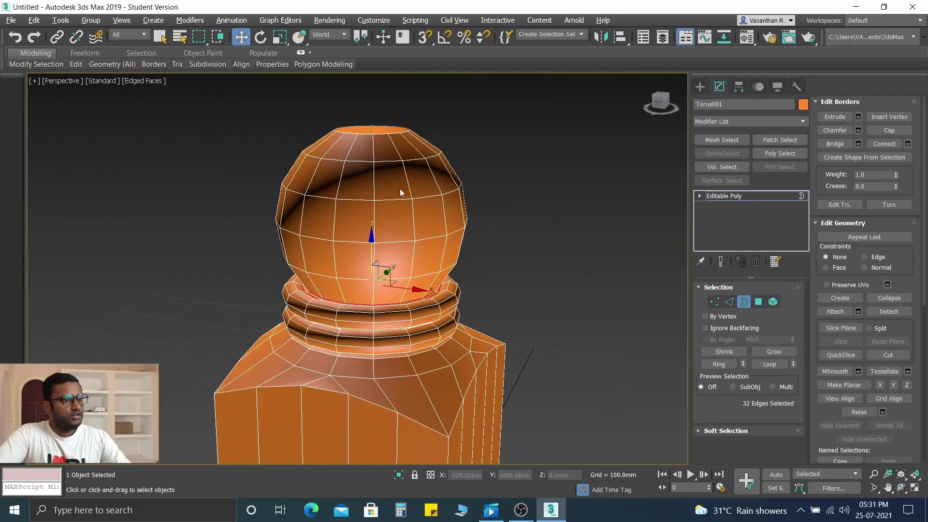
{"action": "scroll", "coordinate": [362, 150], "scroll_direction": "down", "scroll_amount": 3}
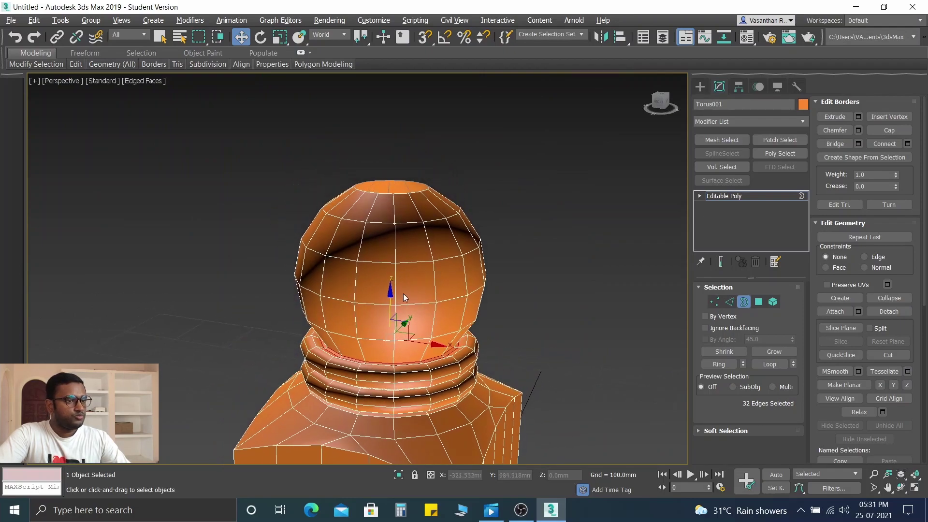
{"action": "scroll", "coordinate": [386, 183], "scroll_direction": "down", "scroll_amount": 3}
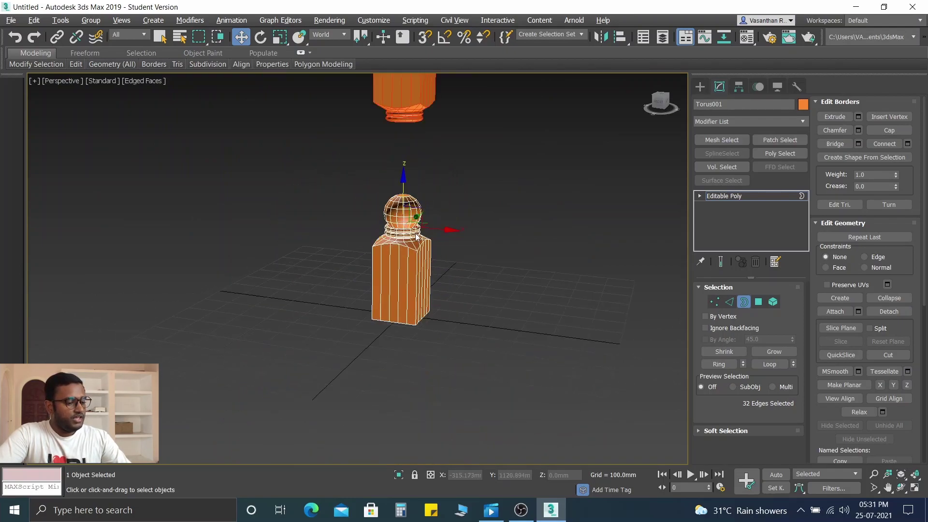
{"action": "key", "text": "alt+w"}
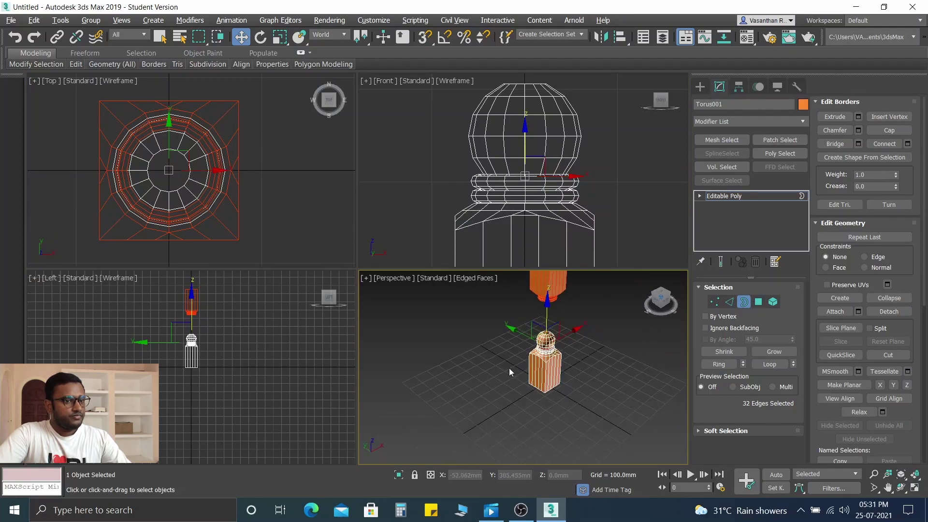
{"action": "scroll", "coordinate": [509, 368], "scroll_direction": "up", "scroll_amount": 5}
{"action": "middle_click_drag", "start_coordinate": [587, 343], "coordinate": [507, 387]}
{"action": "scroll", "coordinate": [534, 96], "scroll_direction": "down", "scroll_amount": 3}
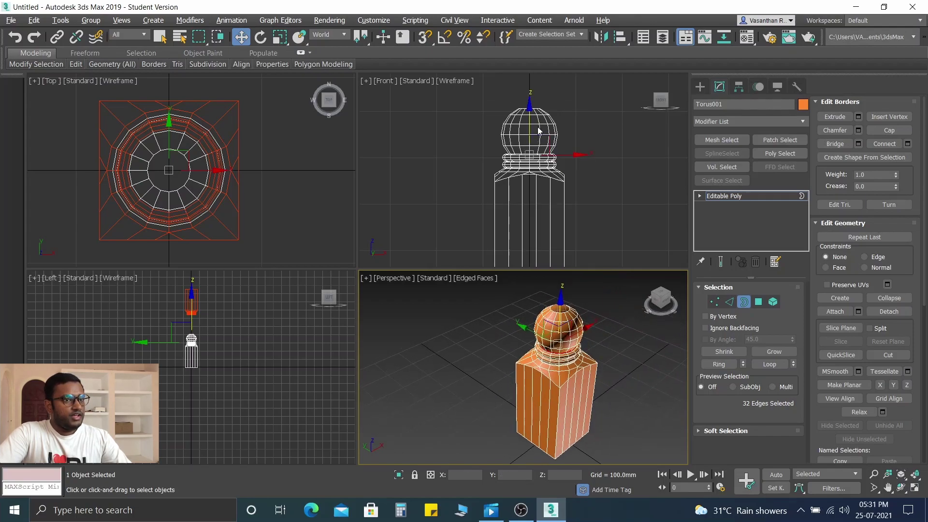
{"action": "middle_click_drag", "start_coordinate": [534, 97], "coordinate": [509, 178]}
Leave sub-object editing and attach the mirrored upper bottle to the lower bottle
{"action": "left_click", "coordinate": [454, 170]}
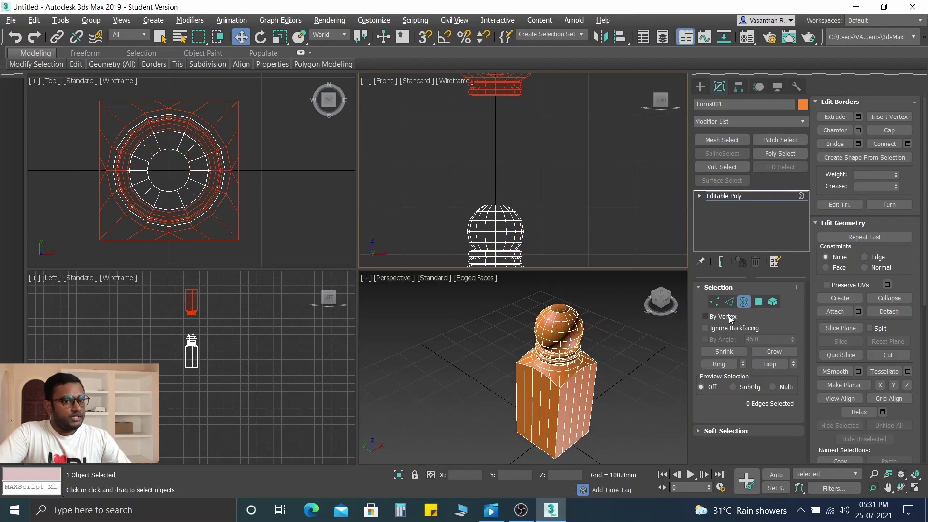
{"action": "left_click", "coordinate": [713, 303]}
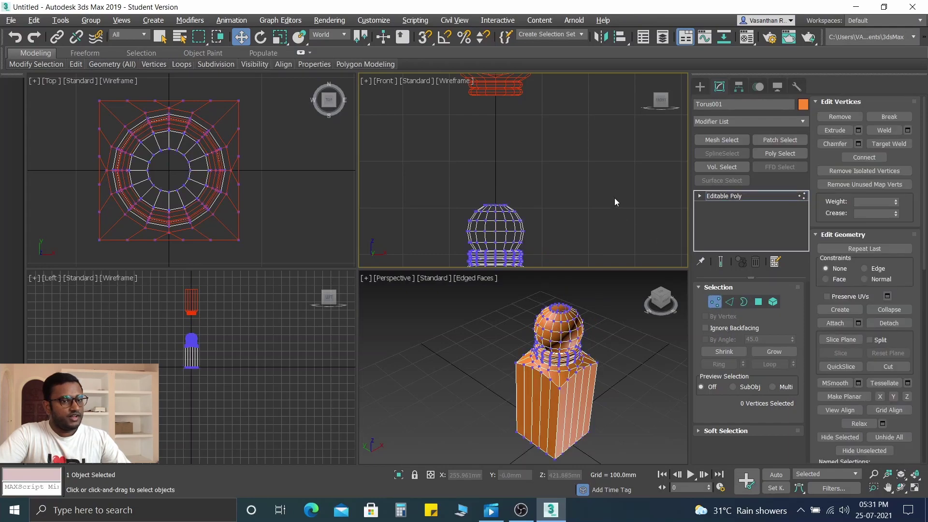
{"action": "left_click", "coordinate": [715, 302]}
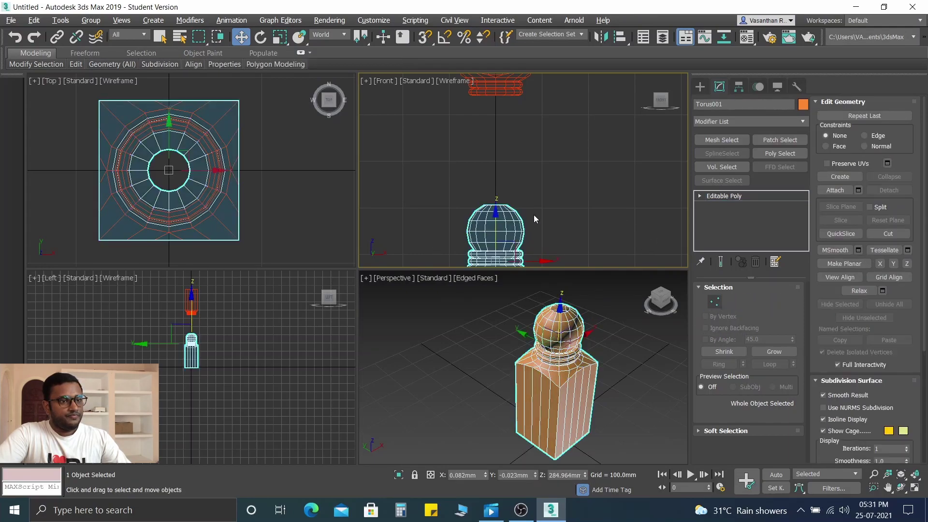
{"action": "scroll", "coordinate": [532, 223], "scroll_direction": "up", "scroll_amount": 3}
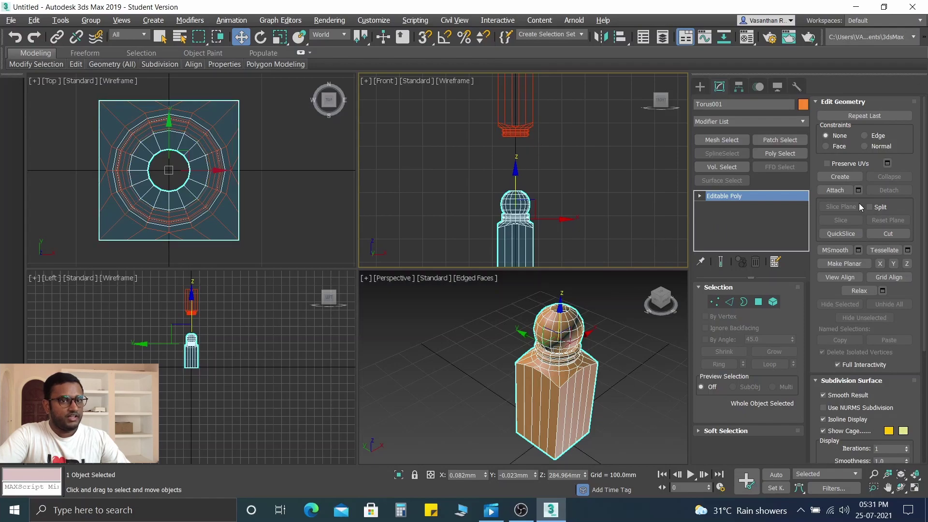
{"action": "left_click", "coordinate": [833, 192]}
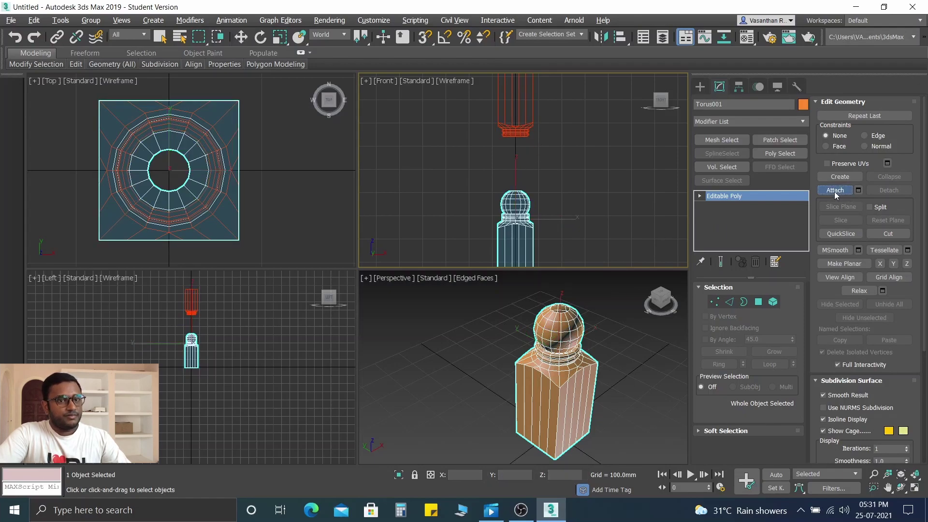
{"action": "left_click", "coordinate": [506, 95]}
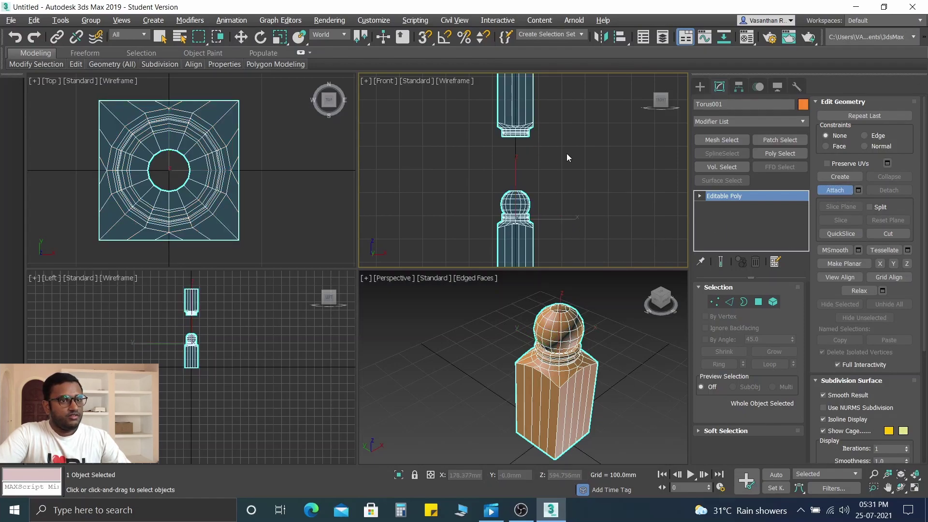
{"action": "left_click", "coordinate": [837, 189]}
Try to bridge the sphere's top border to the mirrored bottle's neck border, then undo the bridge
{"action": "scroll", "coordinate": [533, 155], "scroll_direction": "up", "scroll_amount": 3}
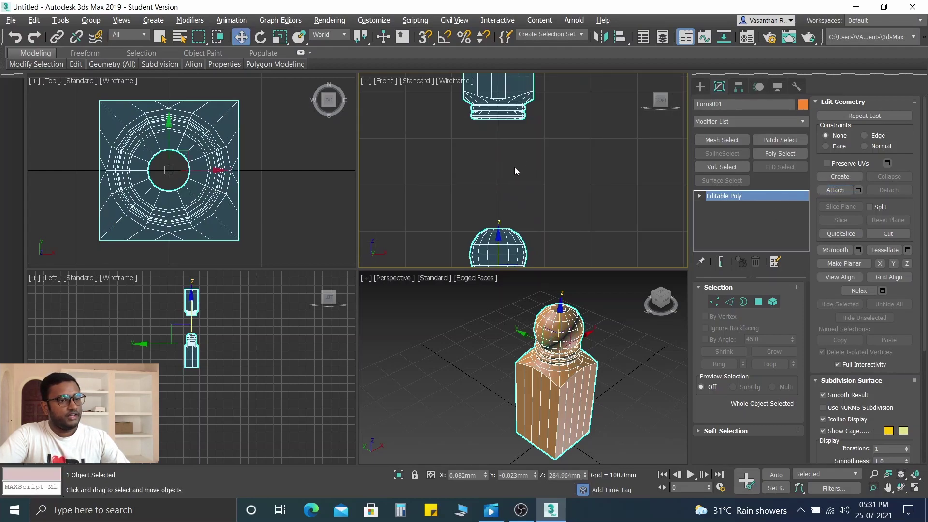
{"action": "left_click", "coordinate": [745, 302]}
{"action": "left_click_drag", "start_coordinate": [477, 176], "coordinate": [586, 242]}
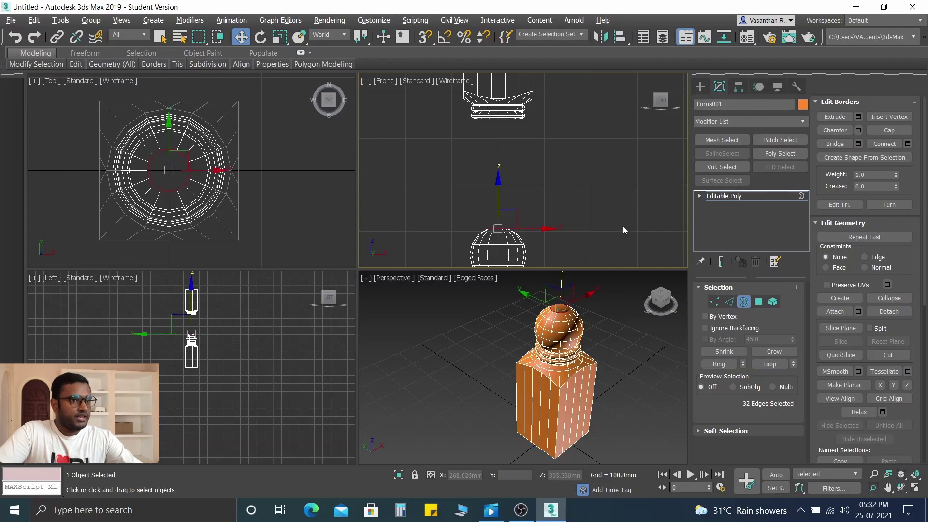
{"action": "left_click", "coordinate": [837, 143]}
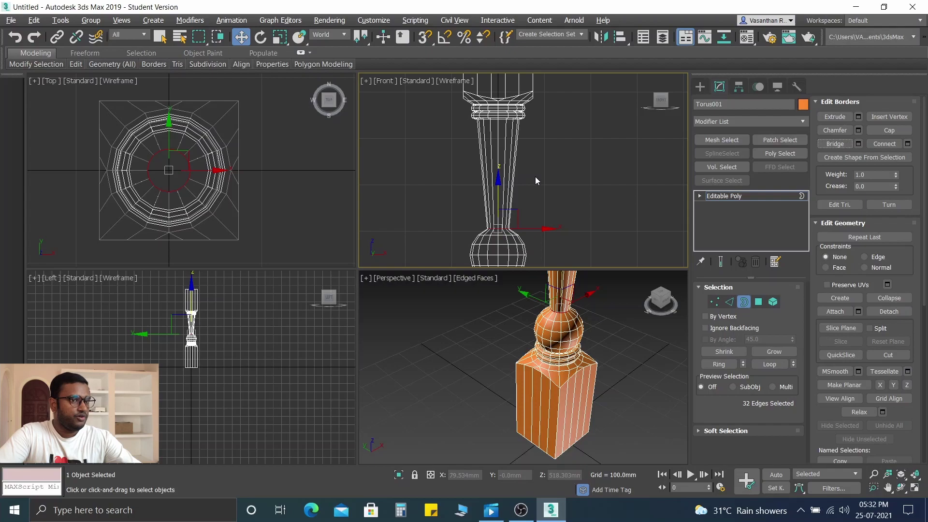
{"action": "scroll", "coordinate": [519, 136], "scroll_direction": "up", "scroll_amount": 4}
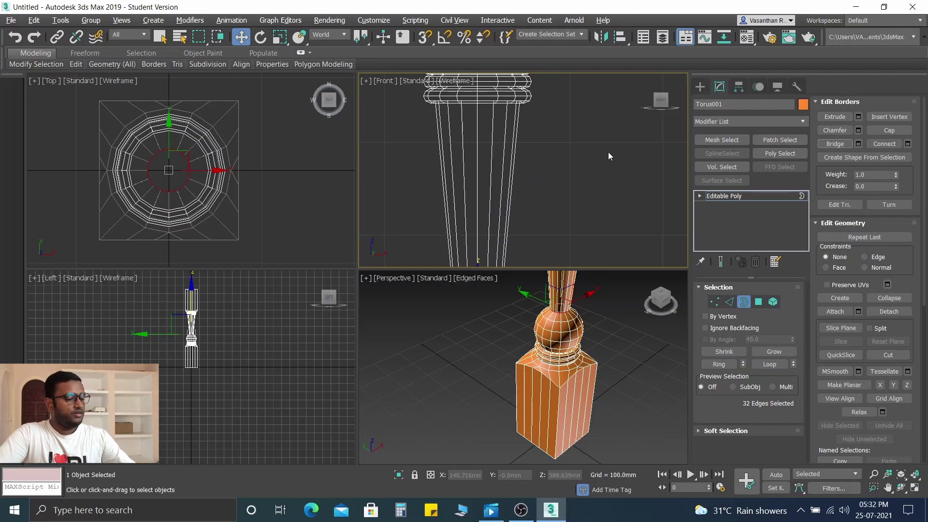
{"action": "key", "text": "ctrl+z"}
Select the mirrored bottle's open neck border and extend it downward along Z to about 631 mm as a new ring of faces
{"action": "scroll", "coordinate": [447, 117], "scroll_direction": "up", "scroll_amount": 3}
{"action": "middle_click_drag", "start_coordinate": [448, 117], "coordinate": [459, 163]}
{"action": "scroll", "coordinate": [466, 170], "scroll_direction": "up", "scroll_amount": 1}
{"action": "scroll", "coordinate": [488, 172], "scroll_direction": "up", "scroll_amount": 1}
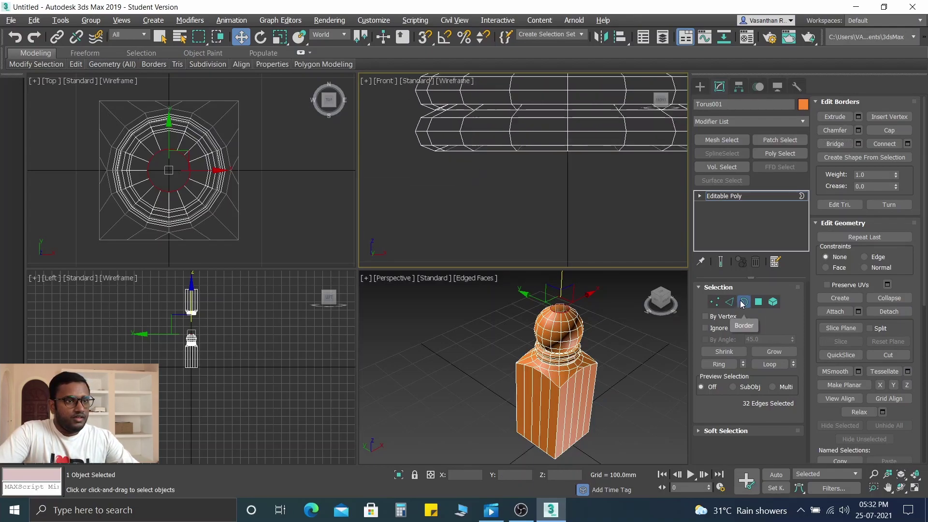
{"action": "scroll", "coordinate": [460, 188], "scroll_direction": "down", "scroll_amount": 4}
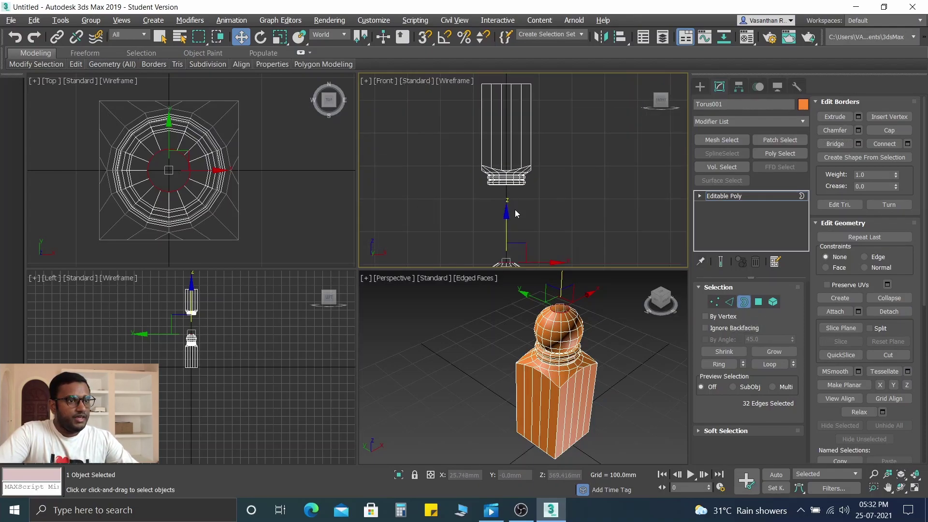
{"action": "middle_click_drag", "start_coordinate": [516, 211], "coordinate": [508, 157]}
{"action": "scroll", "coordinate": [488, 128], "scroll_direction": "up", "scroll_amount": 4}
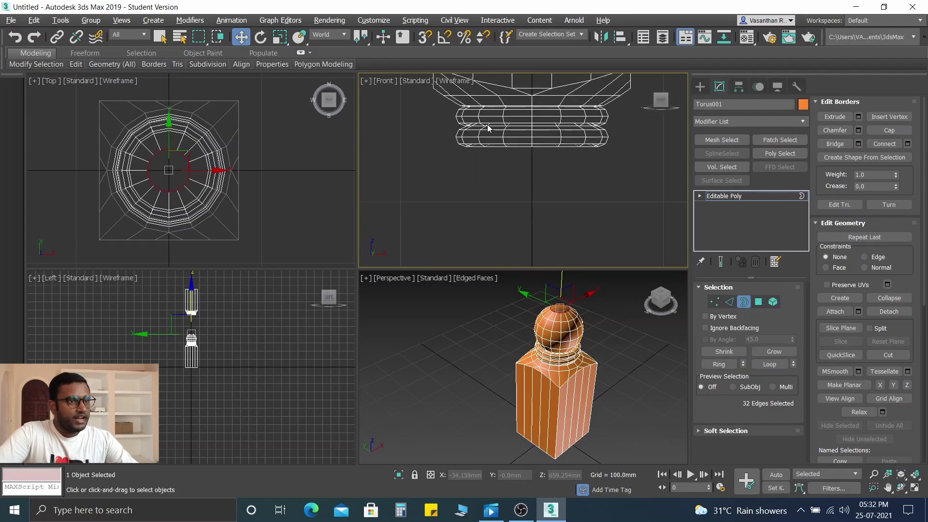
{"action": "middle_click_drag", "start_coordinate": [476, 149], "coordinate": [467, 155]}
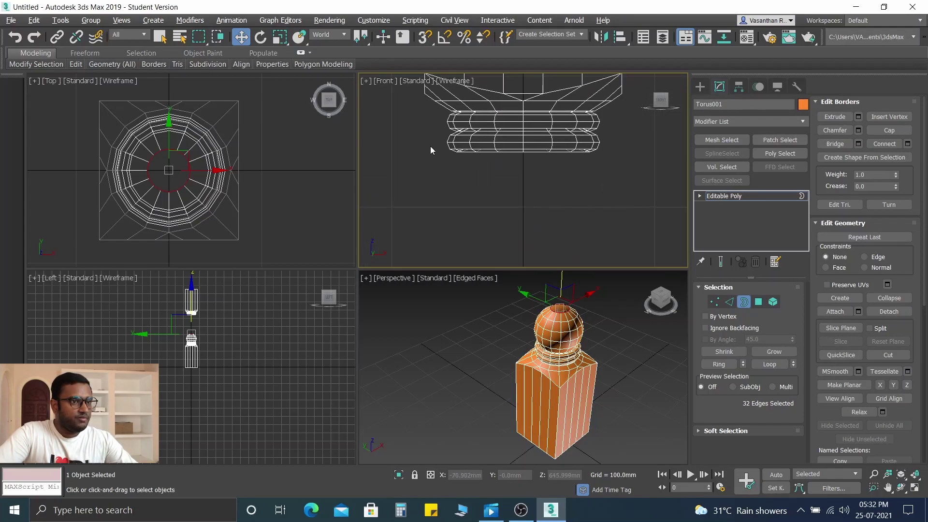
{"action": "left_click_drag", "start_coordinate": [582, 167], "coordinate": [651, 170]}
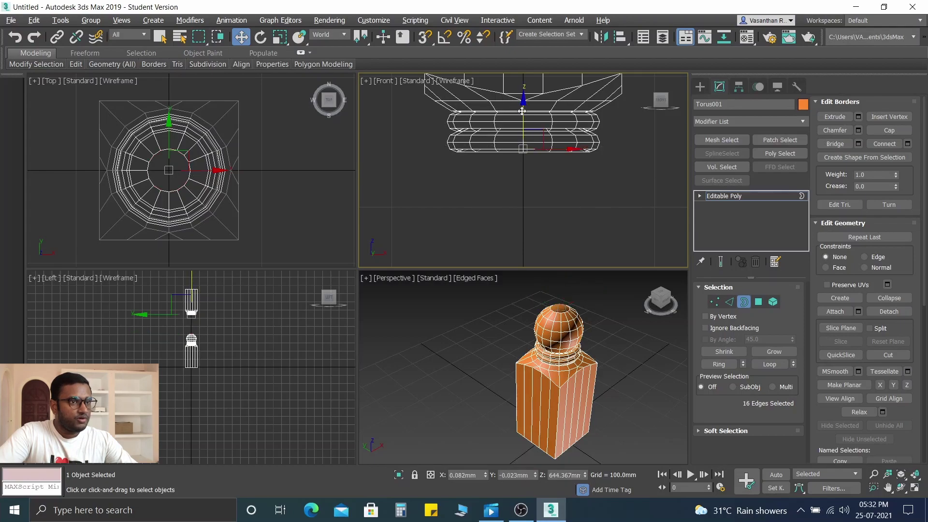
{"action": "left_click_drag", "start_coordinate": [523, 102], "coordinate": [526, 120], "text": "shift"}
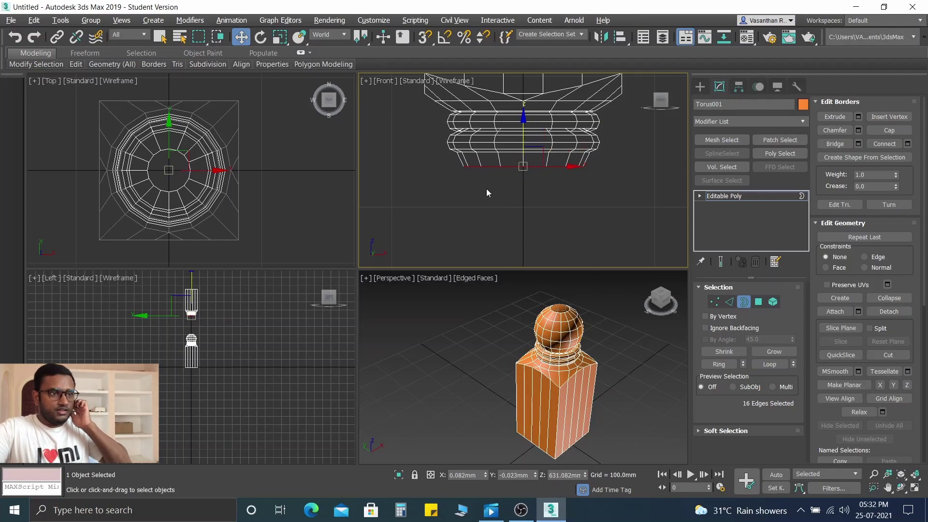
Select the extended neck border together with the sphere's top border and bridge them into a tapered shaft
{"action": "scroll", "coordinate": [548, 216], "scroll_direction": "down", "scroll_amount": 2}
{"action": "scroll", "coordinate": [552, 201], "scroll_direction": "up", "scroll_amount": 1}
{"action": "middle_click_drag", "start_coordinate": [553, 201], "coordinate": [555, 162]}
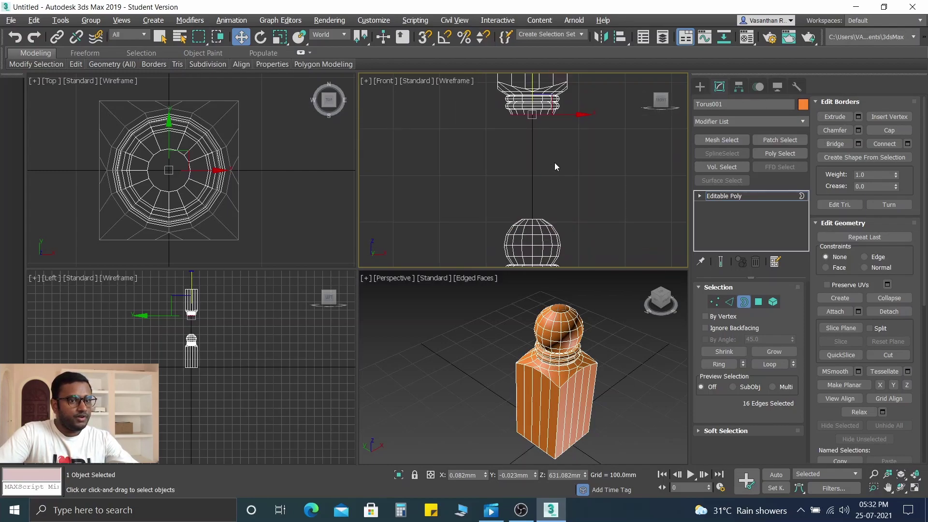
{"action": "left_click", "coordinate": [573, 186]}
{"action": "left_click_drag", "start_coordinate": [508, 168], "coordinate": [604, 231]}
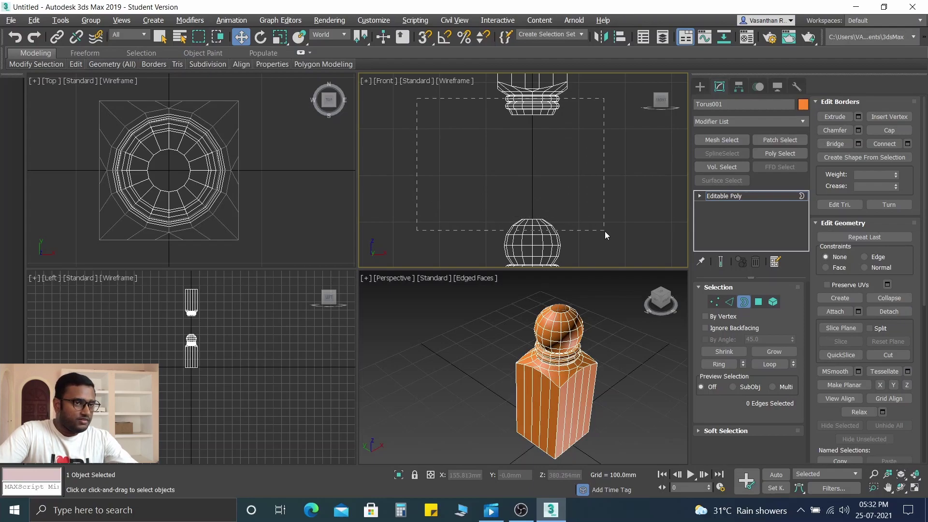
{"action": "left_click_drag", "start_coordinate": [608, 233], "coordinate": [619, 227]}
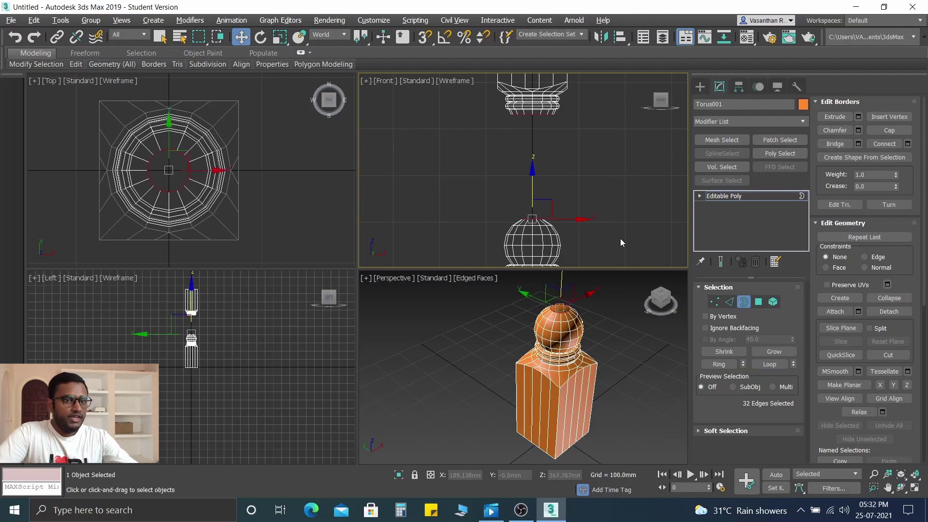
{"action": "left_click", "coordinate": [835, 145]}
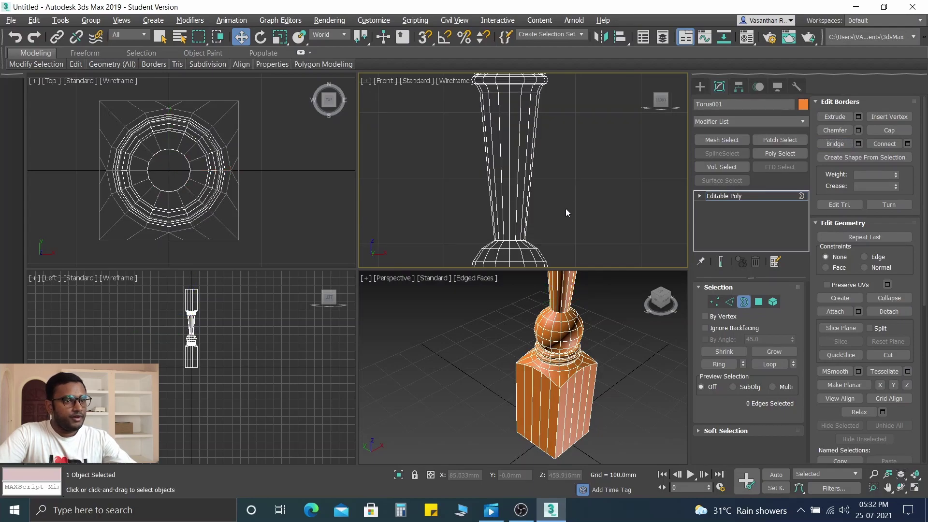
Select the vertex ring where the shaft meets the top of the sphere and raise it along Z to about 416 mm
{"action": "scroll", "coordinate": [565, 212], "scroll_direction": "up", "scroll_amount": 1}
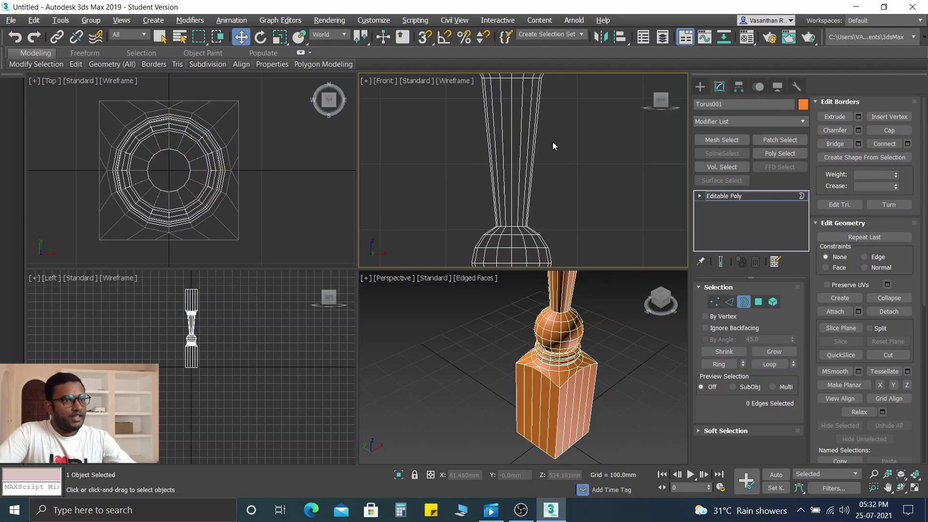
{"action": "scroll", "coordinate": [565, 144], "scroll_direction": "down", "scroll_amount": 2}
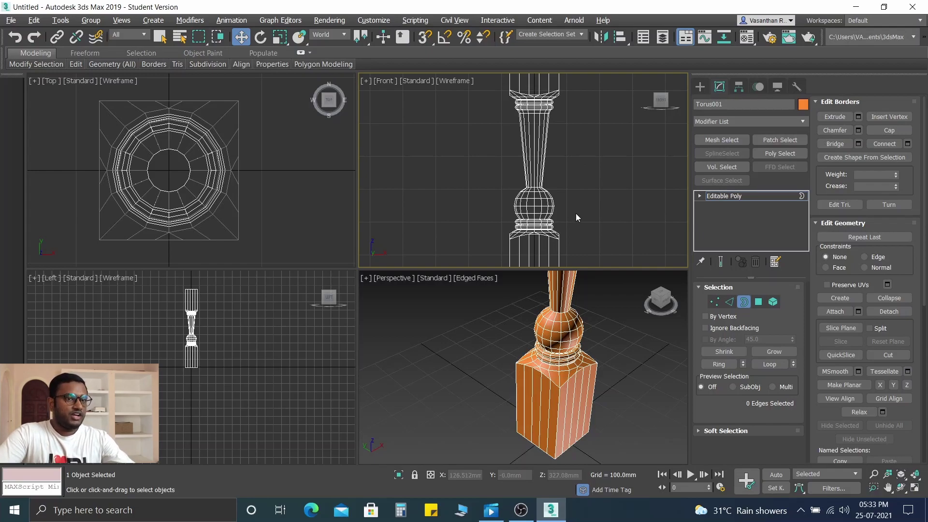
{"action": "scroll", "coordinate": [560, 176], "scroll_direction": "up", "scroll_amount": 2}
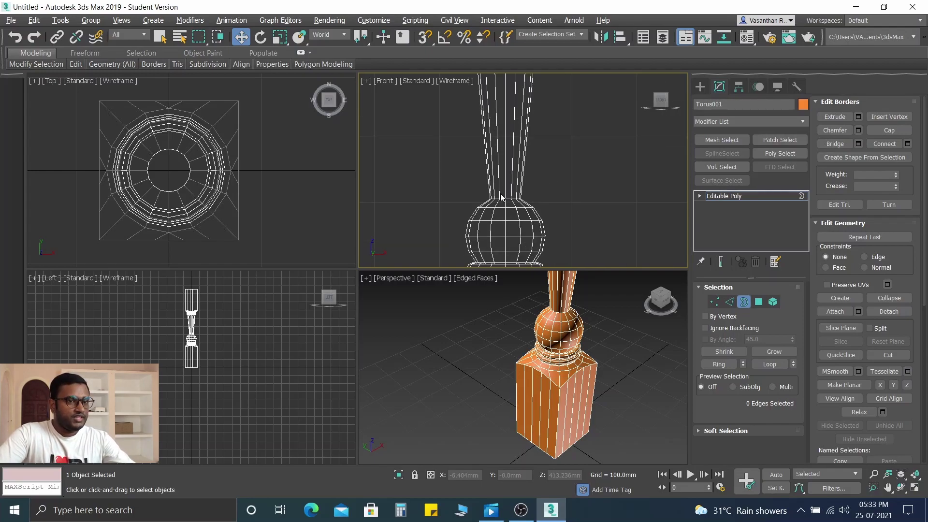
{"action": "left_click", "coordinate": [715, 302]}
{"action": "left_click_drag", "start_coordinate": [479, 196], "coordinate": [547, 207]}
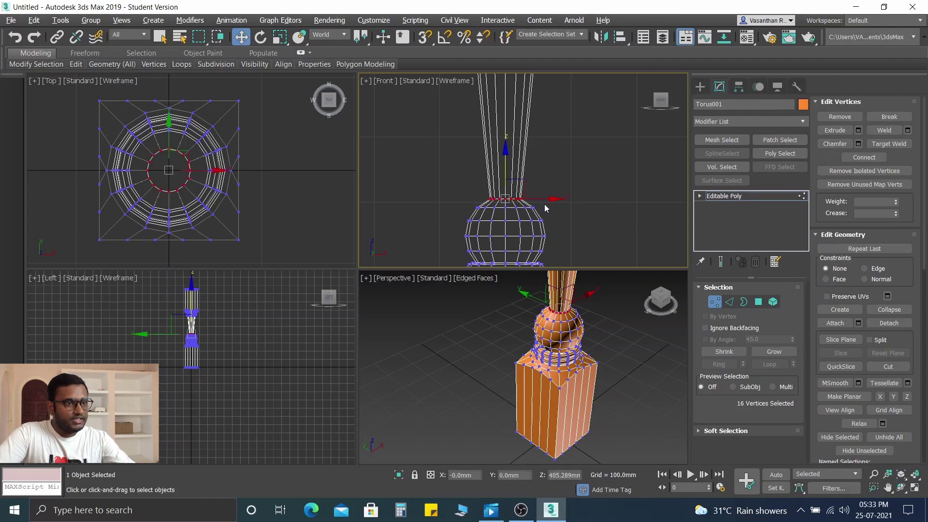
{"action": "left_click_drag", "start_coordinate": [506, 151], "coordinate": [507, 142]}
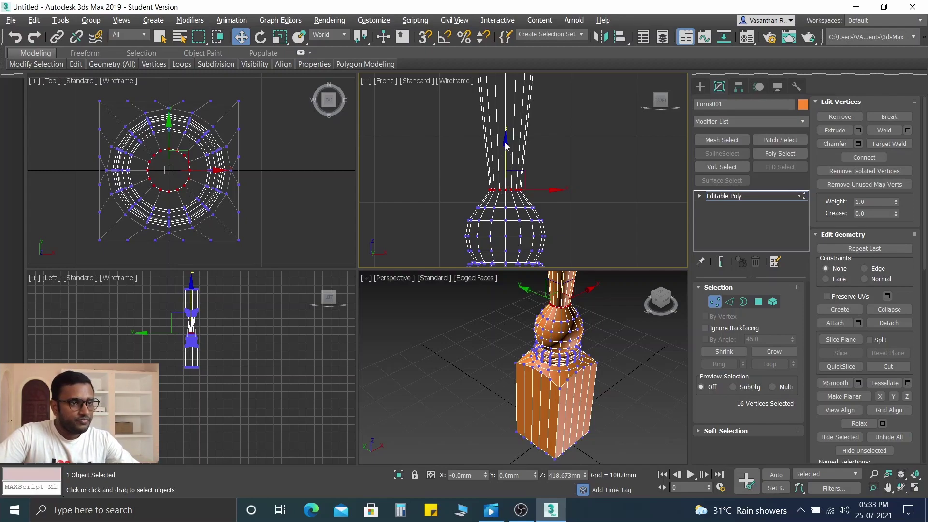
{"action": "left_click_drag", "start_coordinate": [506, 140], "coordinate": [514, 148]}
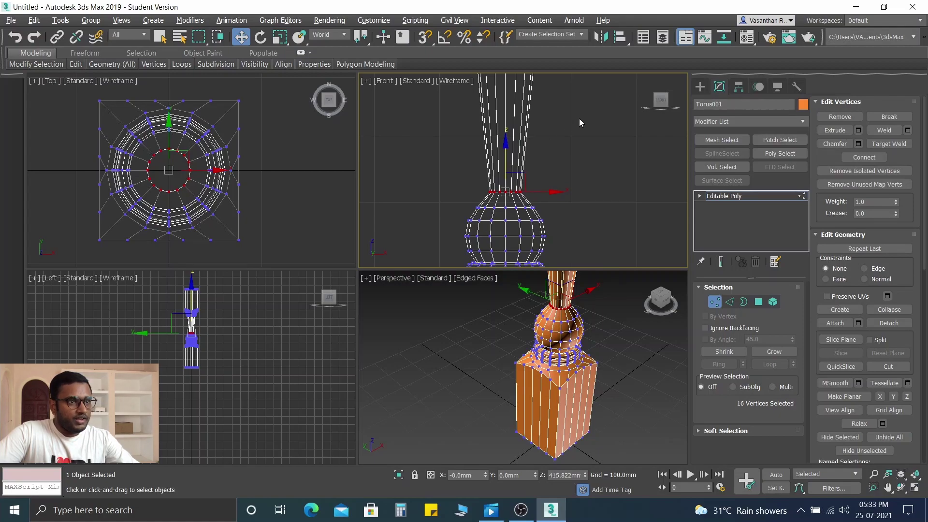
{"action": "scroll", "coordinate": [584, 170], "scroll_direction": "down", "scroll_amount": 5}
{"action": "left_click", "coordinate": [587, 145]}
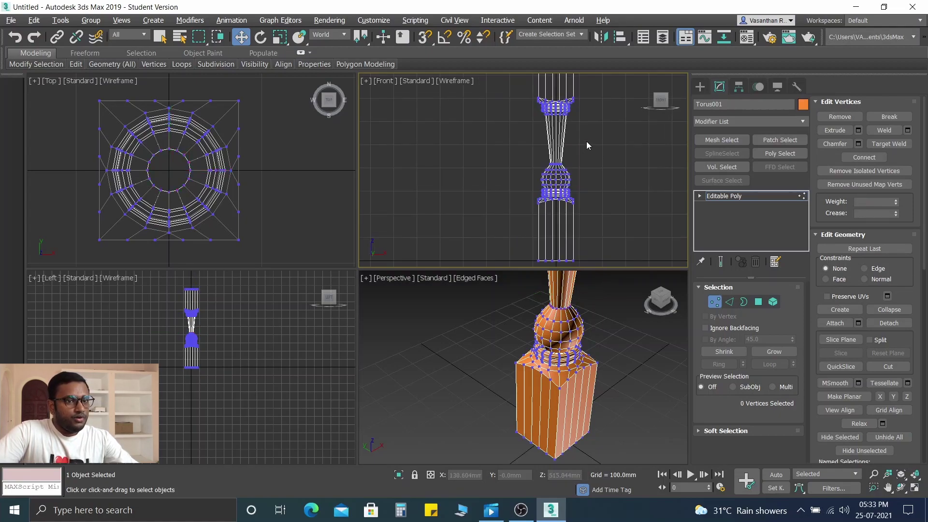
Select the full ring of the shaft's vertical edges and connect them with a new horizontal edge loop
{"action": "middle_click_drag", "start_coordinate": [587, 145], "coordinate": [580, 162]}
{"action": "scroll", "coordinate": [625, 218], "scroll_direction": "up", "scroll_amount": 3}
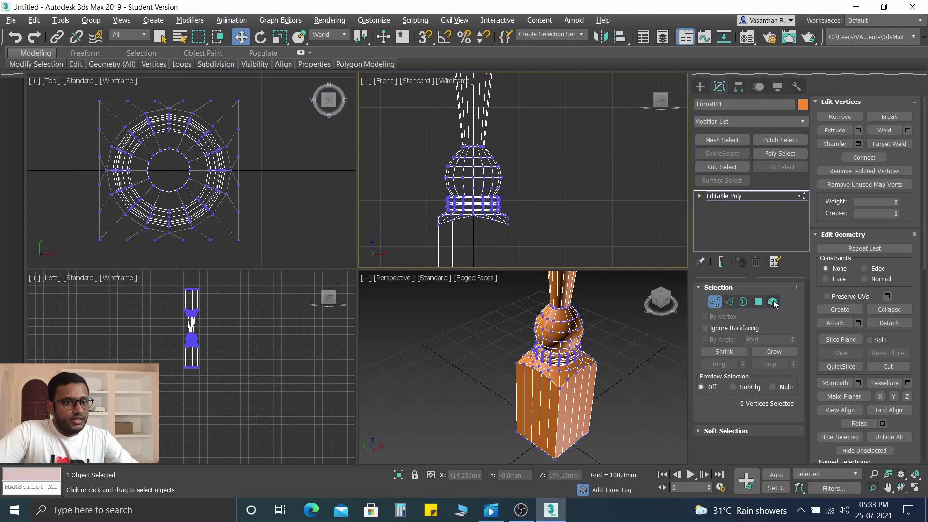
{"action": "left_click", "coordinate": [733, 303]}
{"action": "middle_click_drag", "start_coordinate": [571, 178], "coordinate": [608, 227]}
{"action": "left_click", "coordinate": [529, 157]}
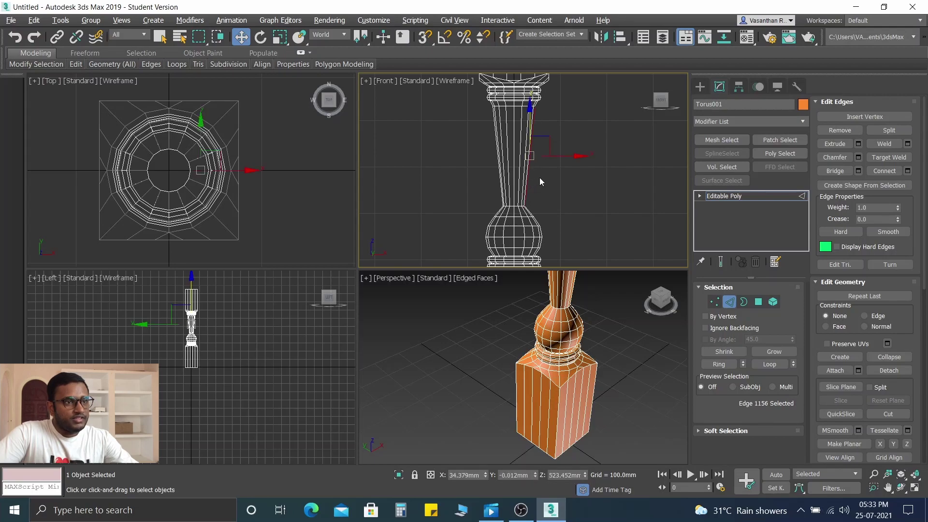
{"action": "scroll", "coordinate": [520, 148], "scroll_direction": "up", "scroll_amount": 2}
{"action": "scroll", "coordinate": [529, 213], "scroll_direction": "up", "scroll_amount": 1}
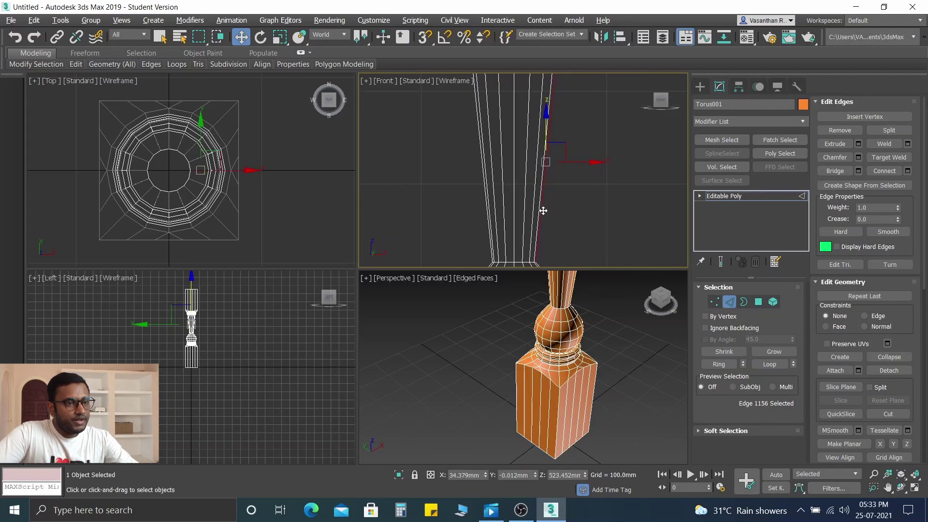
{"action": "scroll", "coordinate": [588, 231], "scroll_direction": "down", "scroll_amount": 2}
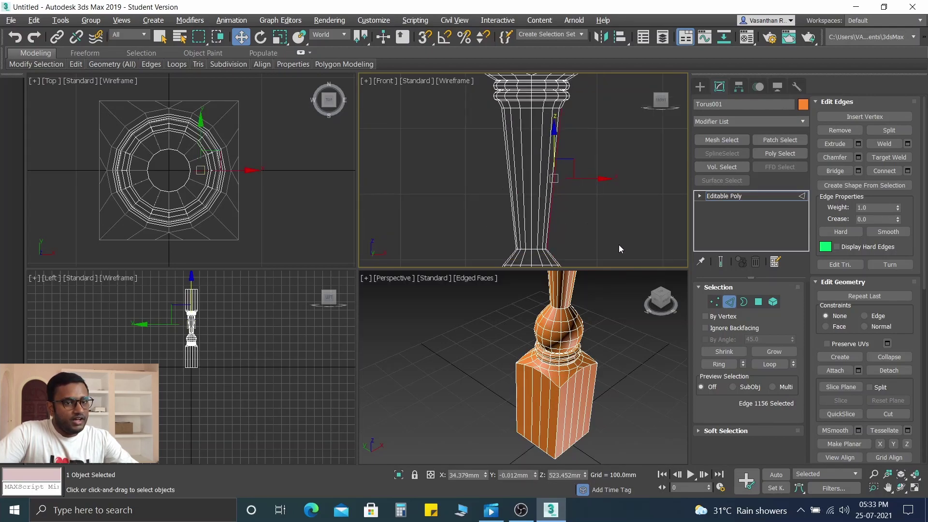
{"action": "left_click", "coordinate": [719, 364]}
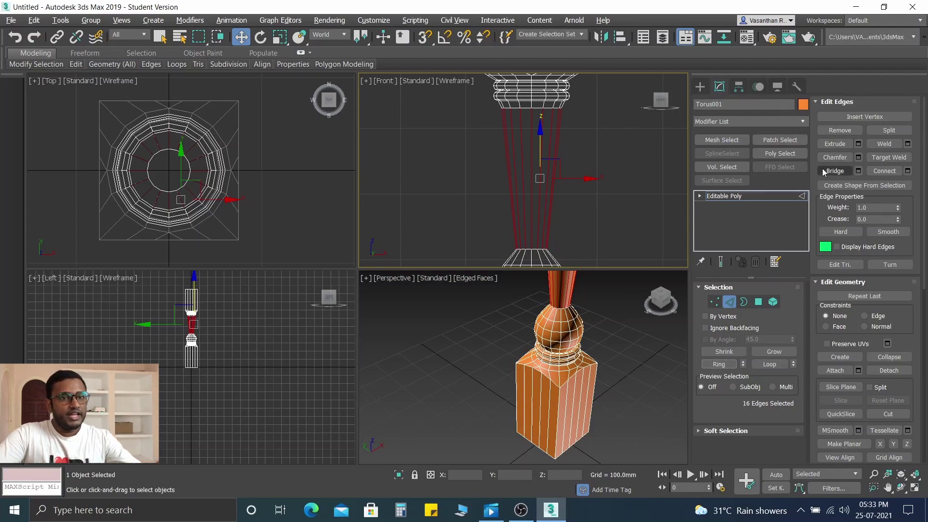
{"action": "left_click", "coordinate": [883, 172]}
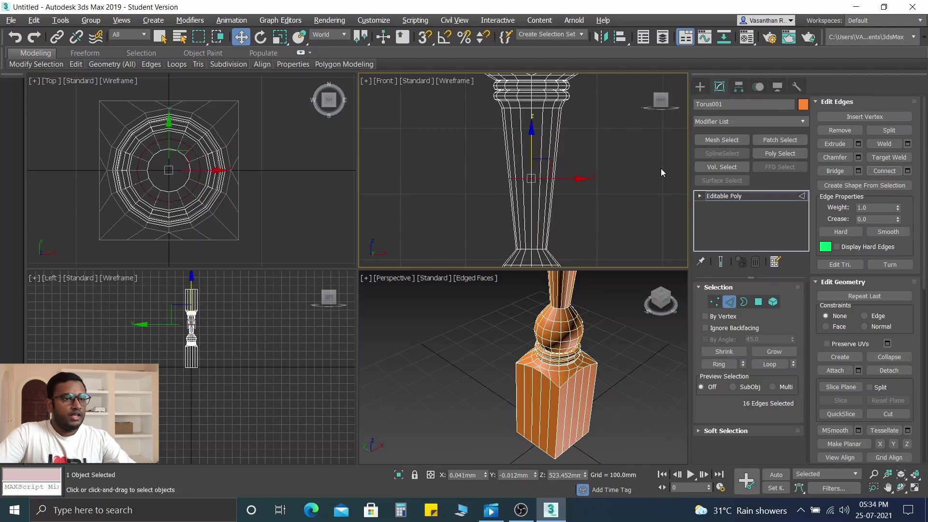
Scale the shaft's new middle edge loop uniformly to about 77% to narrow the waist
{"action": "left_click", "coordinate": [280, 38]}
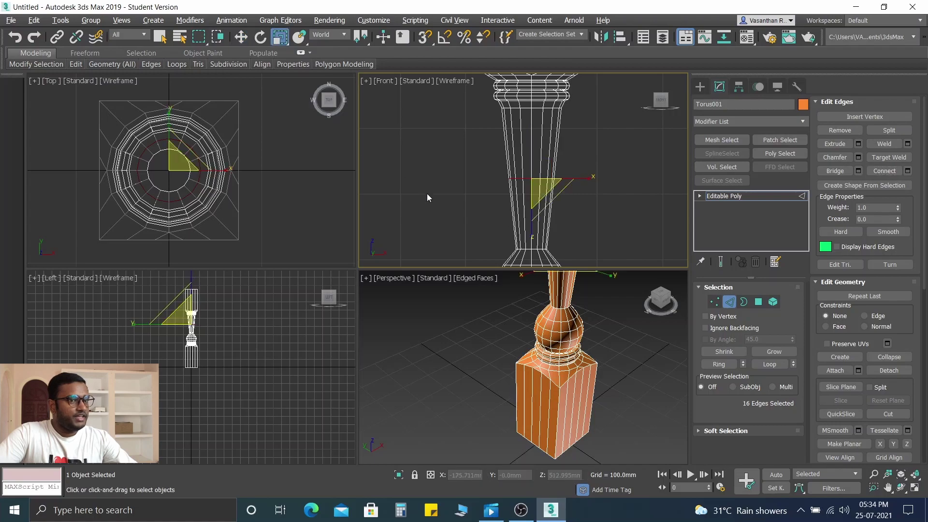
{"action": "left_click_drag", "start_coordinate": [539, 194], "coordinate": [550, 209]}
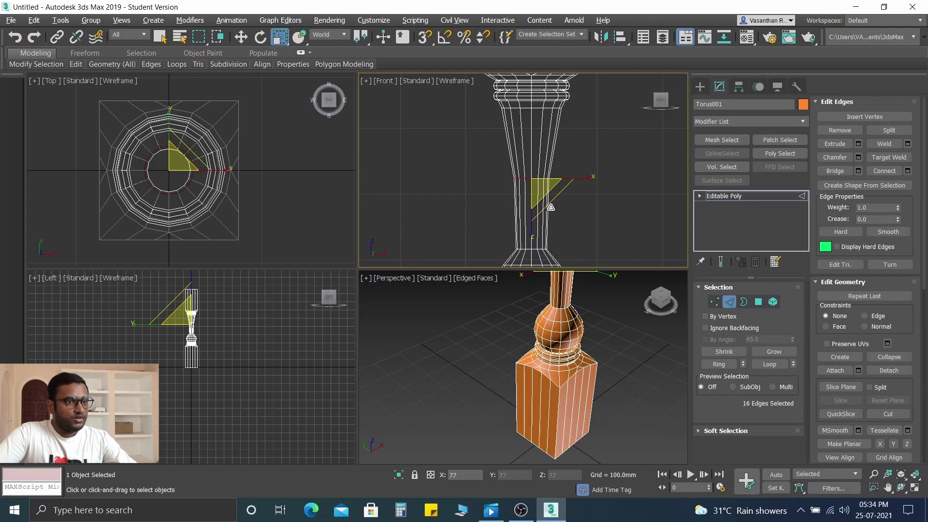
{"action": "middle_click_drag", "start_coordinate": [570, 230], "coordinate": [591, 242]}
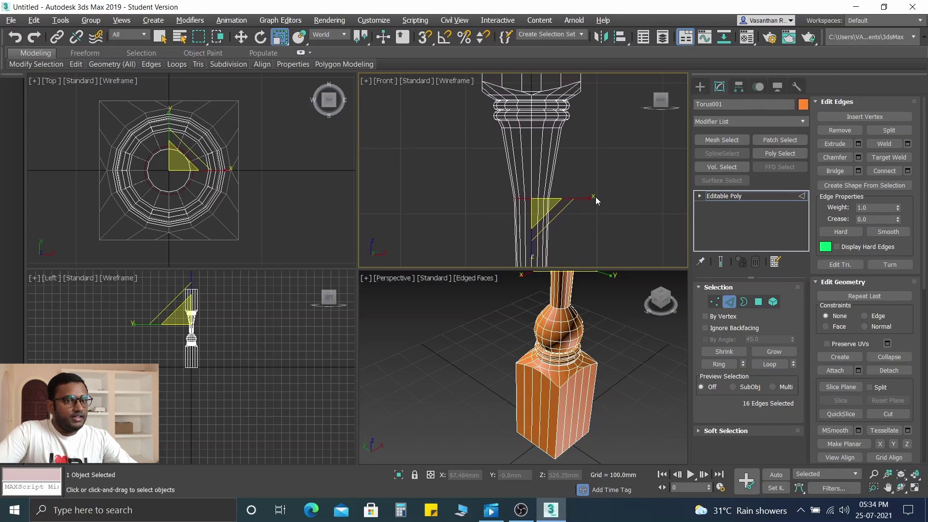
Select all vertices of the upper bottle section and move them down along Z to shorten the shaft above the waist
{"action": "left_click", "coordinate": [715, 301]}
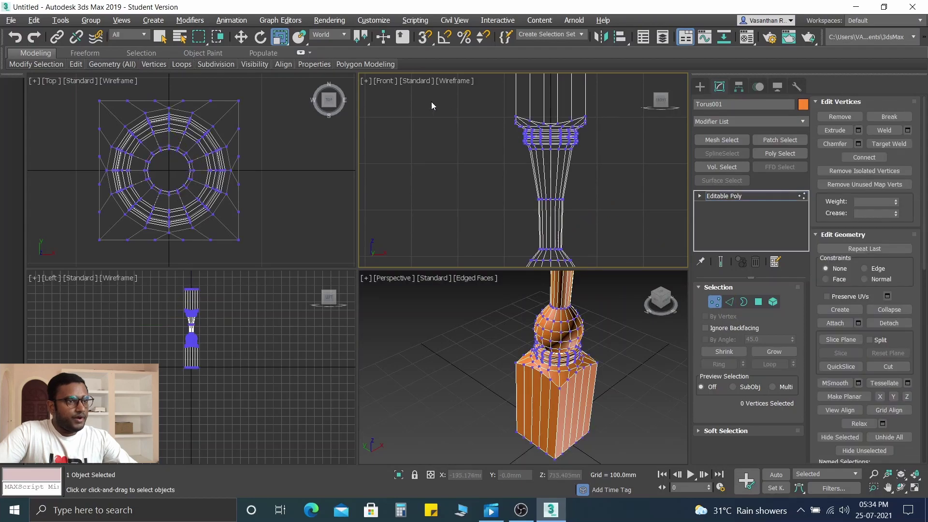
{"action": "scroll", "coordinate": [425, 193], "scroll_direction": "down", "scroll_amount": 5}
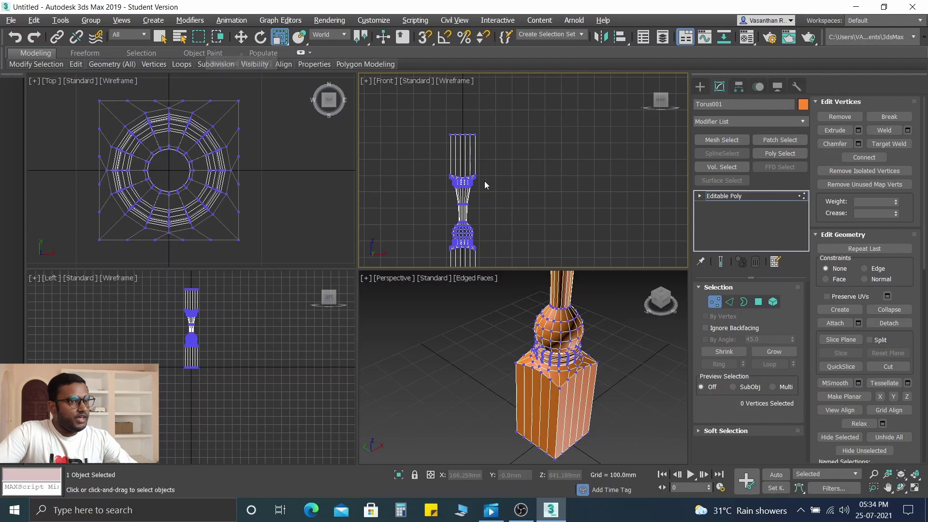
{"action": "scroll", "coordinate": [418, 156], "scroll_direction": "up", "scroll_amount": 2}
{"action": "left_click", "coordinate": [241, 37]}
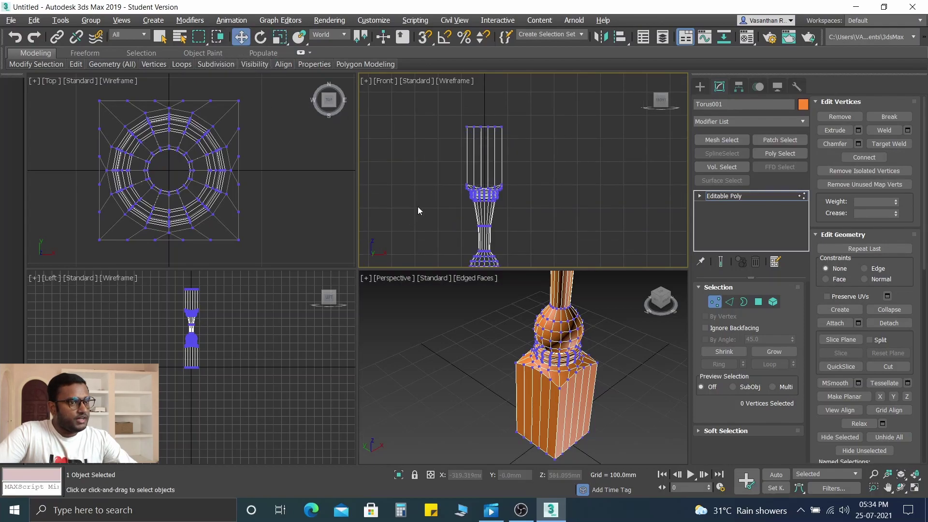
{"action": "scroll", "coordinate": [432, 192], "scroll_direction": "up", "scroll_amount": 2}
{"action": "scroll", "coordinate": [432, 193], "scroll_direction": "down", "scroll_amount": 2}
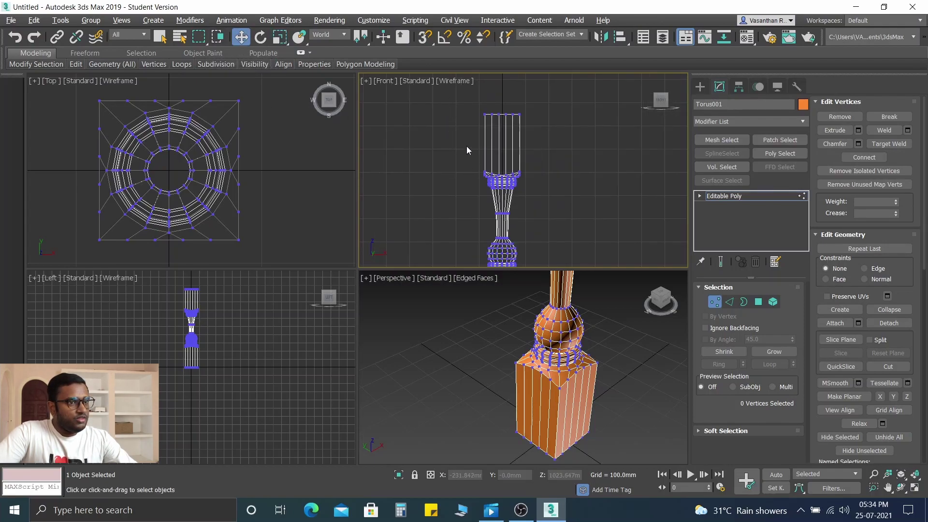
{"action": "left_click_drag", "start_coordinate": [574, 207], "coordinate": [573, 207]}
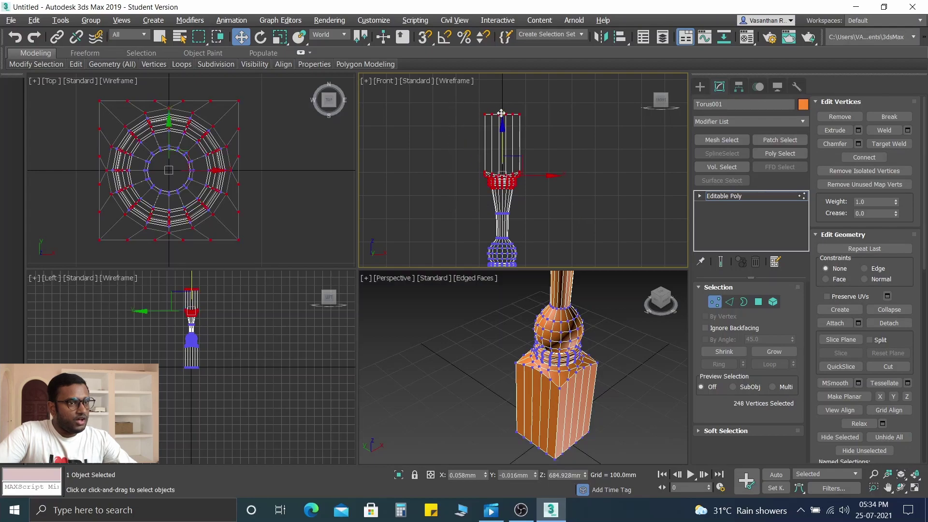
{"action": "left_click_drag", "start_coordinate": [503, 130], "coordinate": [497, 147]}
{"action": "scroll", "coordinate": [469, 165], "scroll_direction": "up", "scroll_amount": 4}
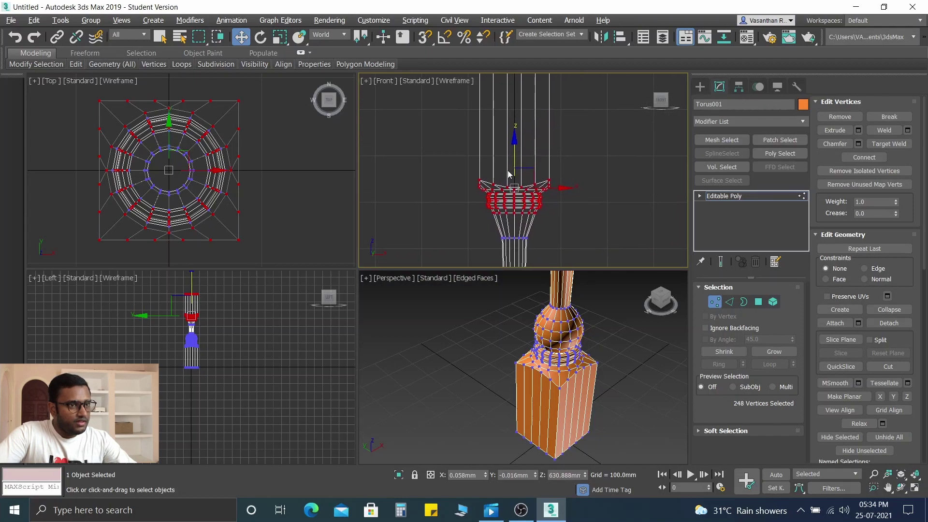
{"action": "left_click_drag", "start_coordinate": [514, 143], "coordinate": [516, 167]}
{"action": "scroll", "coordinate": [454, 177], "scroll_direction": "down", "scroll_amount": 3}
{"action": "scroll", "coordinate": [483, 179], "scroll_direction": "up", "scroll_amount": 3}
{"action": "scroll", "coordinate": [485, 181], "scroll_direction": "down", "scroll_amount": 2}
{"action": "scroll", "coordinate": [488, 180], "scroll_direction": "up", "scroll_amount": 2}
{"action": "left_click", "coordinate": [443, 182]}
Connect the ring of vertical edges between waist and sphere with a new edge loop, and scale the loop to about 92%
{"action": "scroll", "coordinate": [453, 184], "scroll_direction": "up", "scroll_amount": 3}
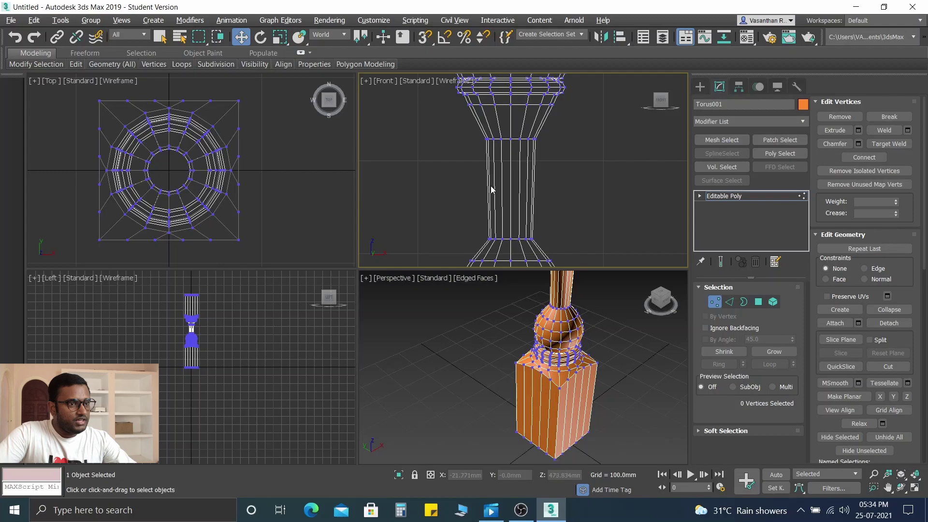
{"action": "left_click", "coordinate": [729, 301]}
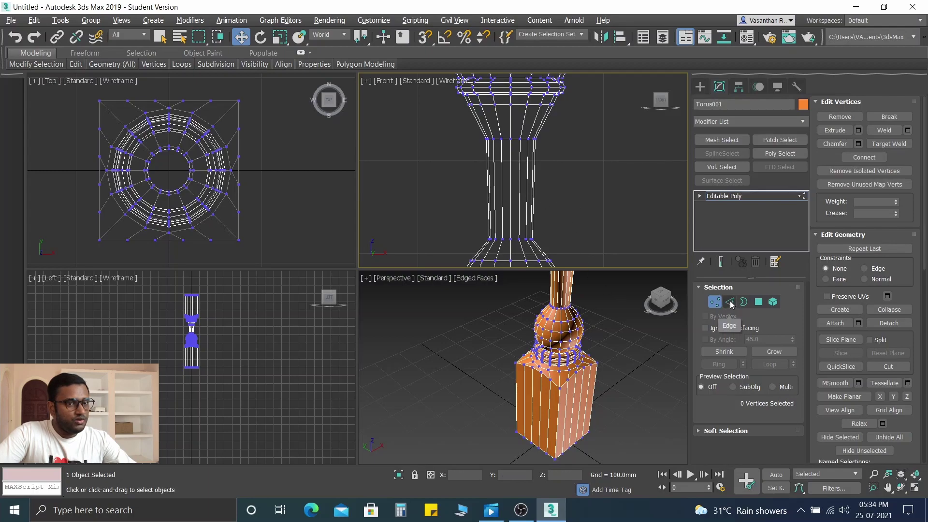
{"action": "left_click", "coordinate": [533, 213]}
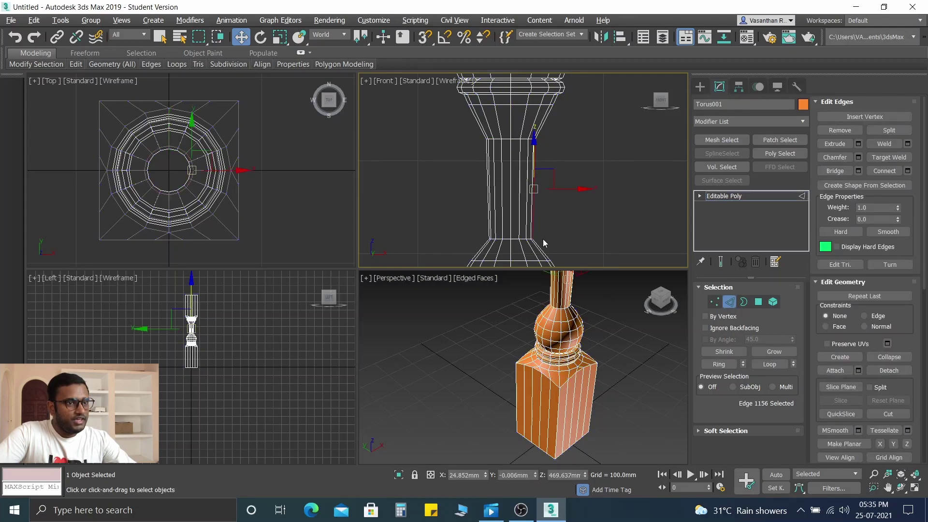
{"action": "left_click", "coordinate": [719, 364]}
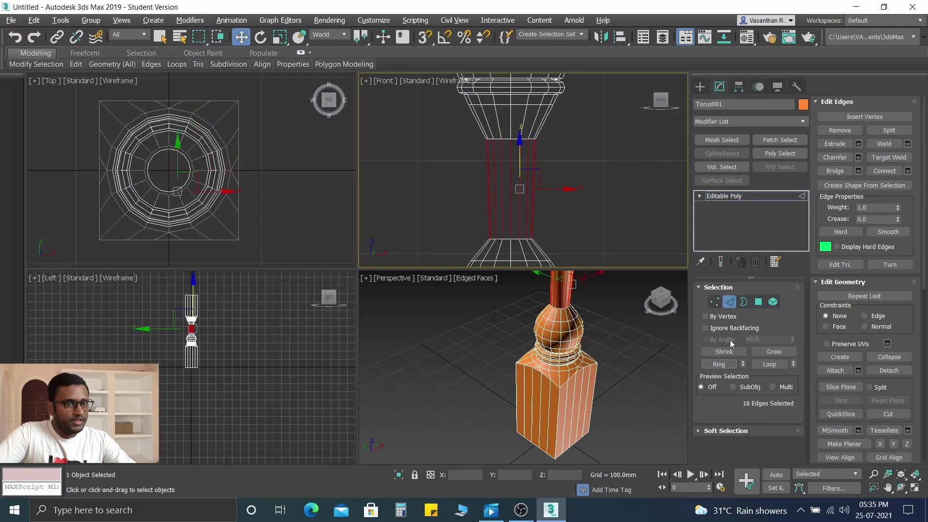
{"action": "left_click", "coordinate": [879, 173]}
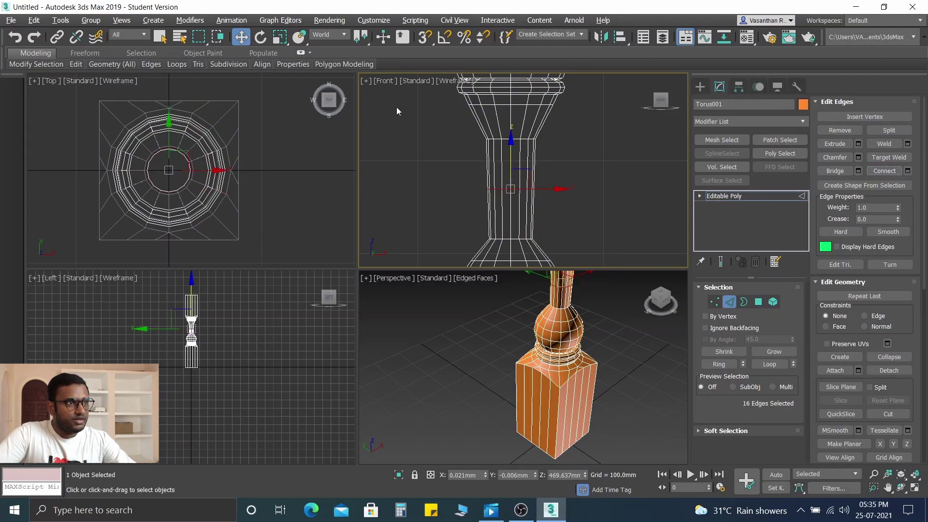
{"action": "left_click", "coordinate": [279, 38]}
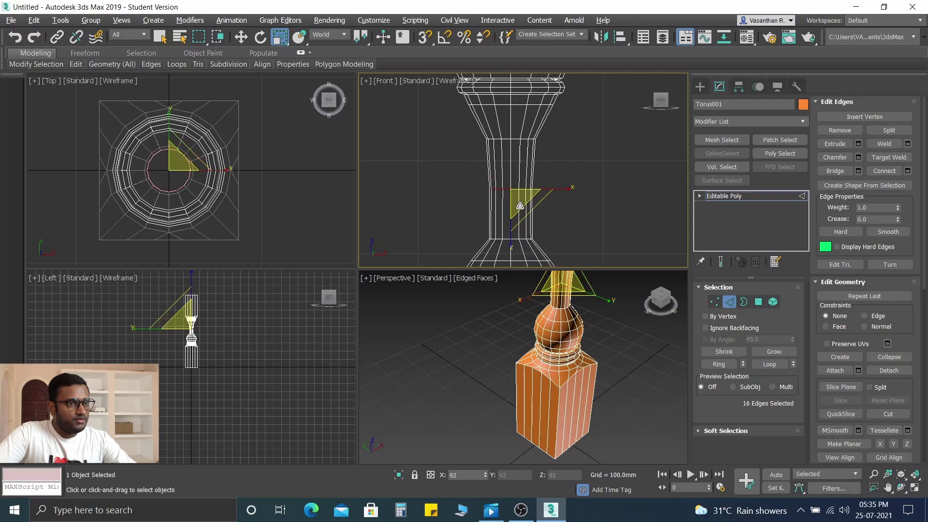
{"action": "left_click", "coordinate": [432, 137]}
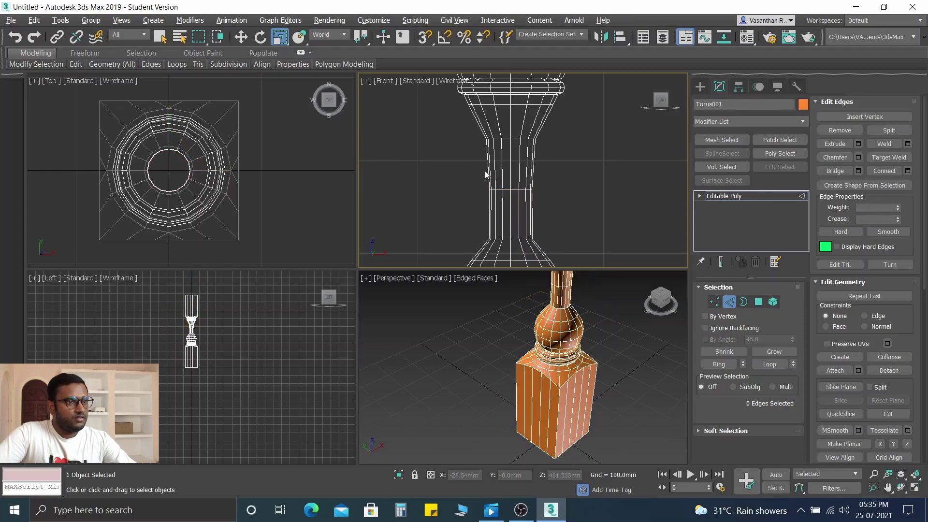
Select all edges of the narrow shaft section between waist and sphere and scale them uniformly to about 116%
{"action": "left_click_drag", "start_coordinate": [551, 205], "coordinate": [519, 190]}
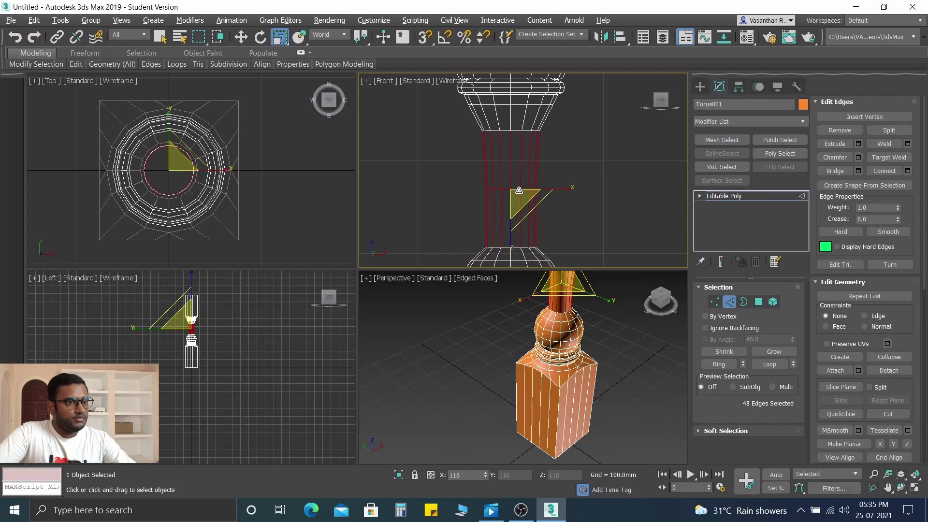
{"action": "left_click", "coordinate": [415, 148]}
{"action": "left_click_drag", "start_coordinate": [541, 149], "coordinate": [564, 150]}
{"action": "left_click", "coordinate": [593, 179]}
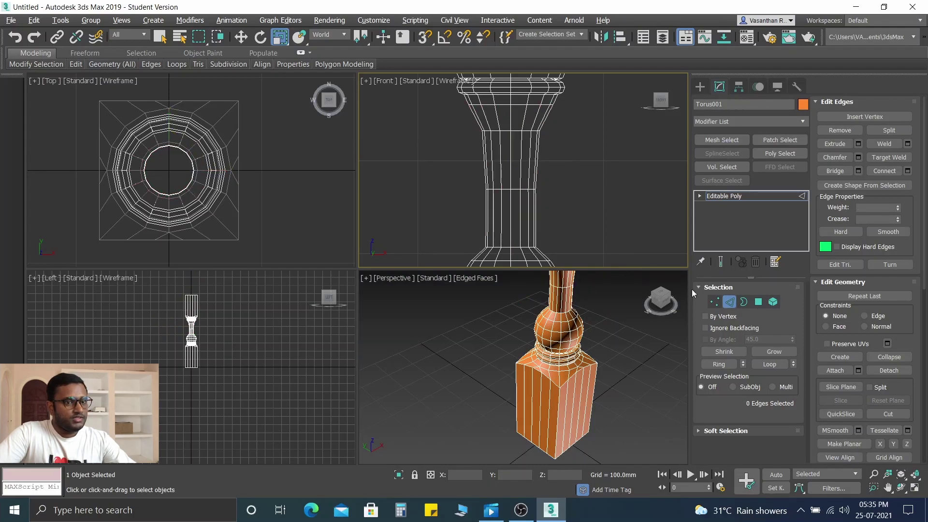
Select the vertex ring at the top of the narrow shaft section and move it up about 33 mm along Z, just below the mouldings
{"action": "left_click", "coordinate": [715, 301]}
{"action": "left_click_drag", "start_coordinate": [457, 122], "coordinate": [544, 146]}
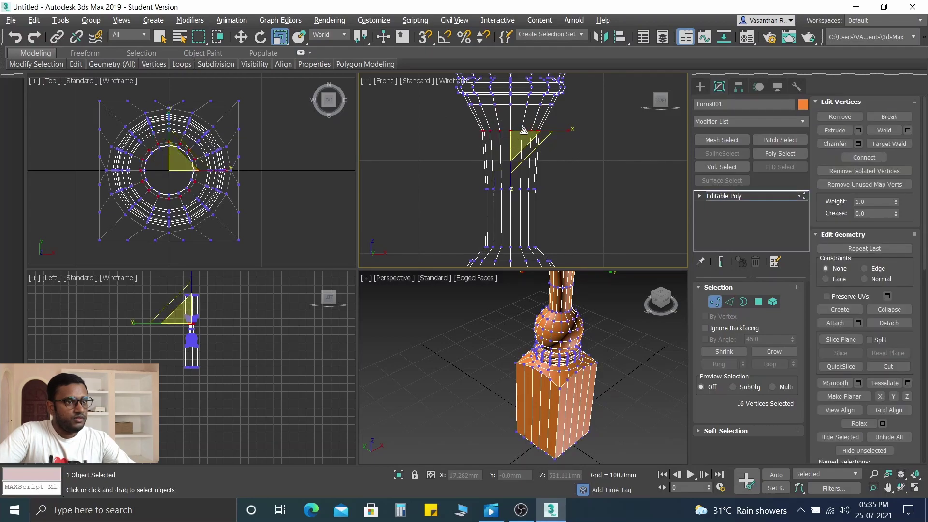
{"action": "left_click", "coordinate": [241, 36]}
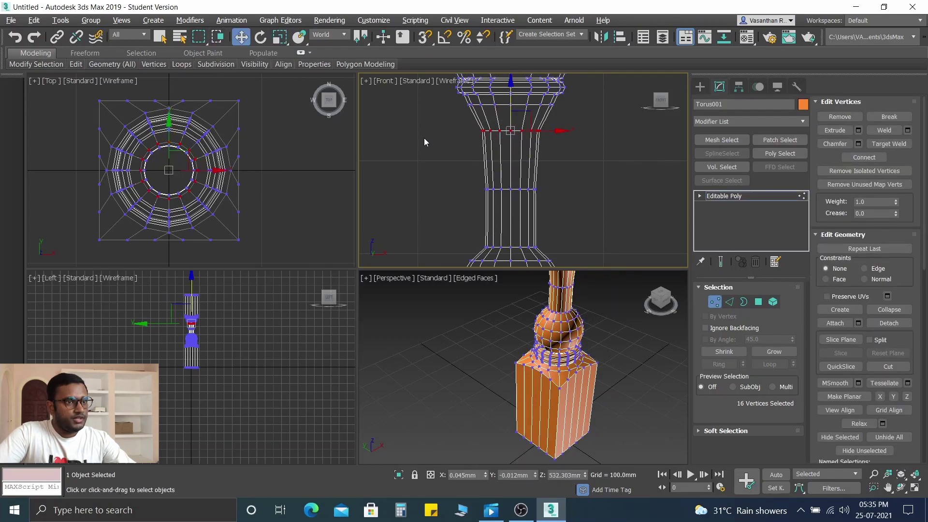
{"action": "left_click_drag", "start_coordinate": [510, 83], "coordinate": [507, 52]}
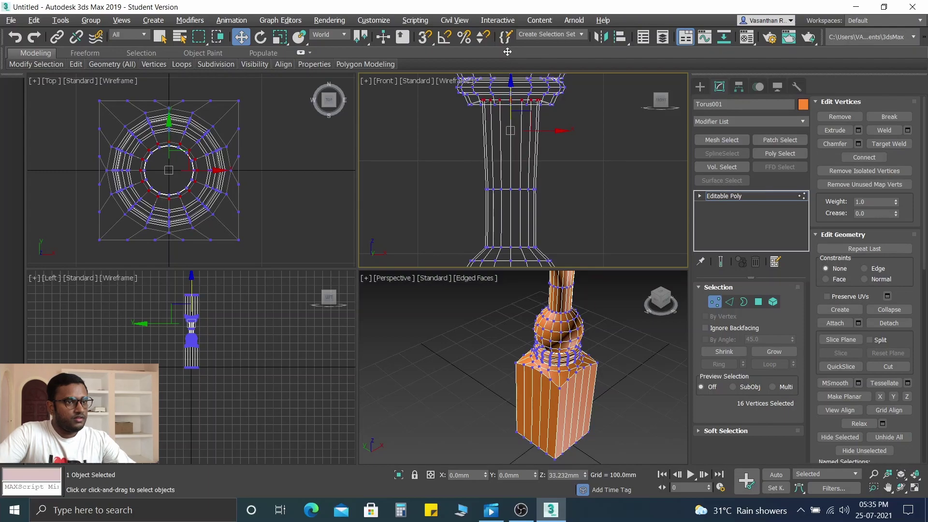
{"action": "scroll", "coordinate": [600, 196], "scroll_direction": "down", "scroll_amount": 2}
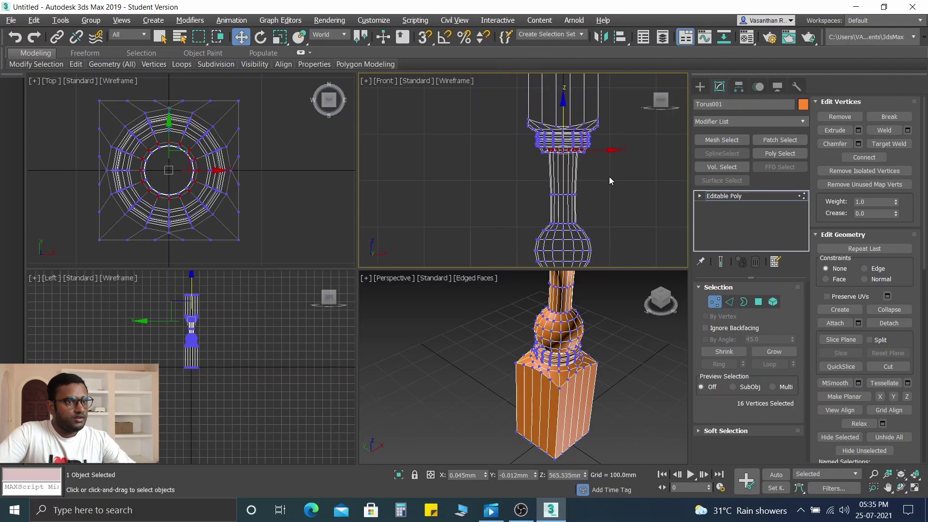
Select all vertices of the upper block and its mouldings and move them down about 44 mm along Z
{"action": "middle_click_drag", "start_coordinate": [609, 176], "coordinate": [582, 223]}
{"action": "scroll", "coordinate": [581, 223], "scroll_direction": "down", "scroll_amount": 1}
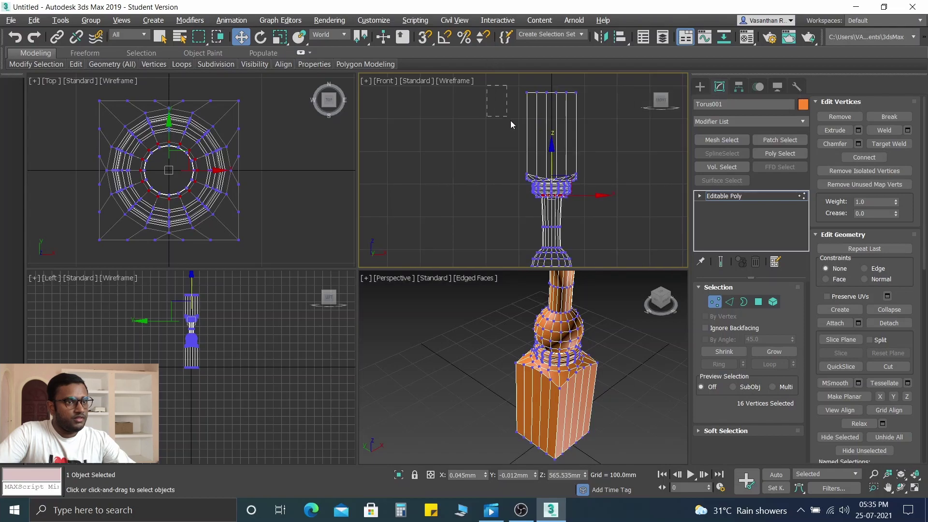
{"action": "left_click_drag", "start_coordinate": [616, 221], "coordinate": [619, 210]}
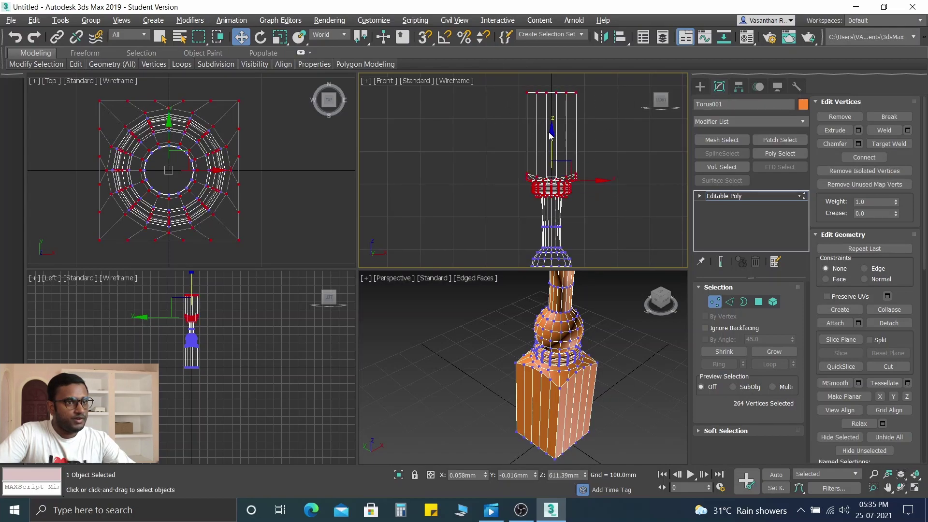
{"action": "left_click_drag", "start_coordinate": [552, 131], "coordinate": [553, 147]}
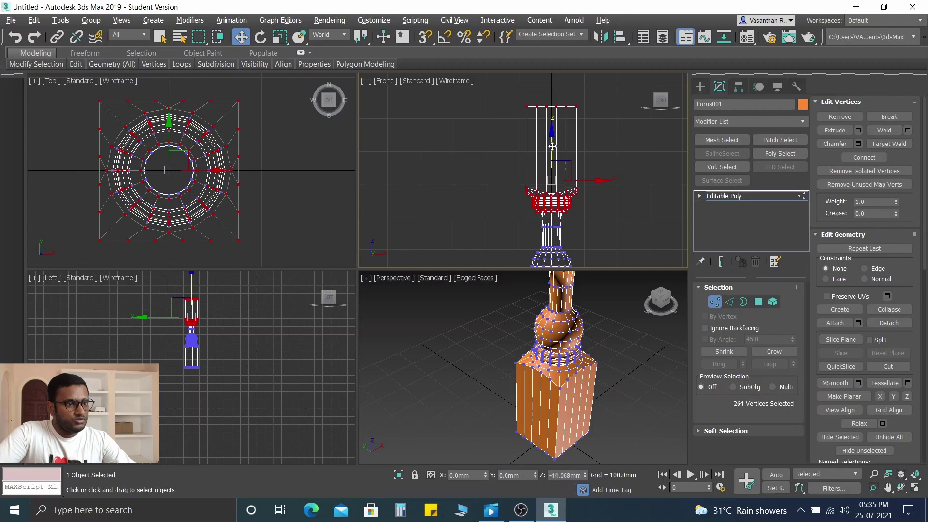
{"action": "left_click", "coordinate": [479, 169]}
Move the vertex ring where the shaft meets the sphere up about 10 mm along Z, then leave vertex editing and deselect the post
{"action": "scroll", "coordinate": [492, 240], "scroll_direction": "down", "scroll_amount": 1}
{"action": "scroll", "coordinate": [517, 238], "scroll_direction": "up", "scroll_amount": 2}
{"action": "scroll", "coordinate": [532, 218], "scroll_direction": "up", "scroll_amount": 3}
{"action": "left_click_drag", "start_coordinate": [488, 185], "coordinate": [555, 208]}
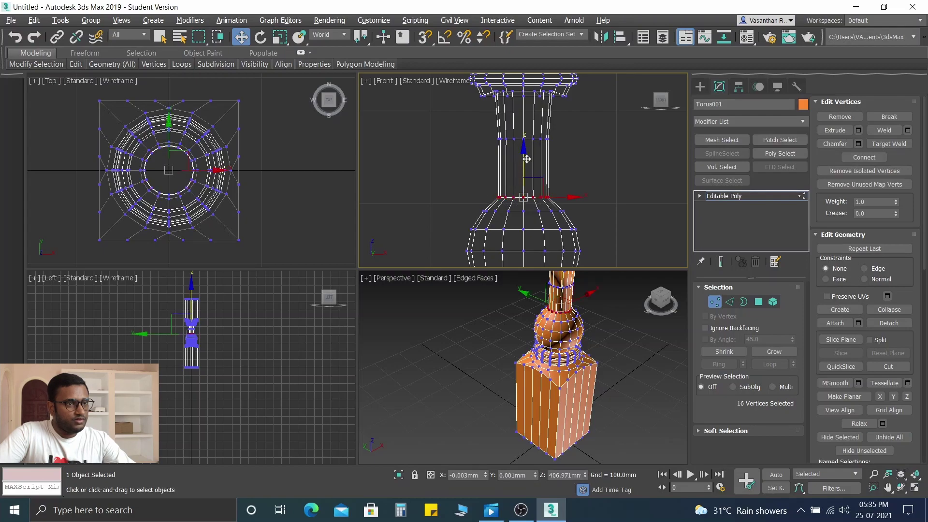
{"action": "left_click_drag", "start_coordinate": [524, 151], "coordinate": [524, 142]}
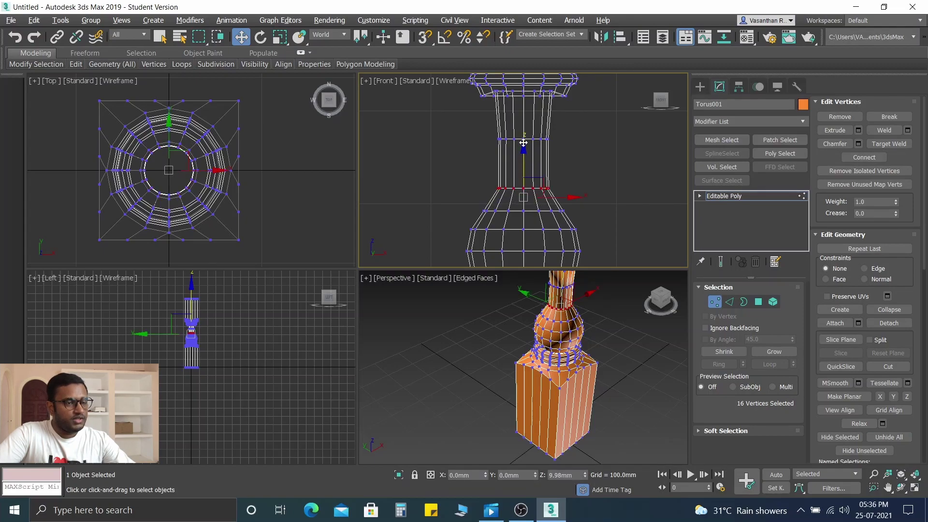
{"action": "left_click", "coordinate": [466, 148]}
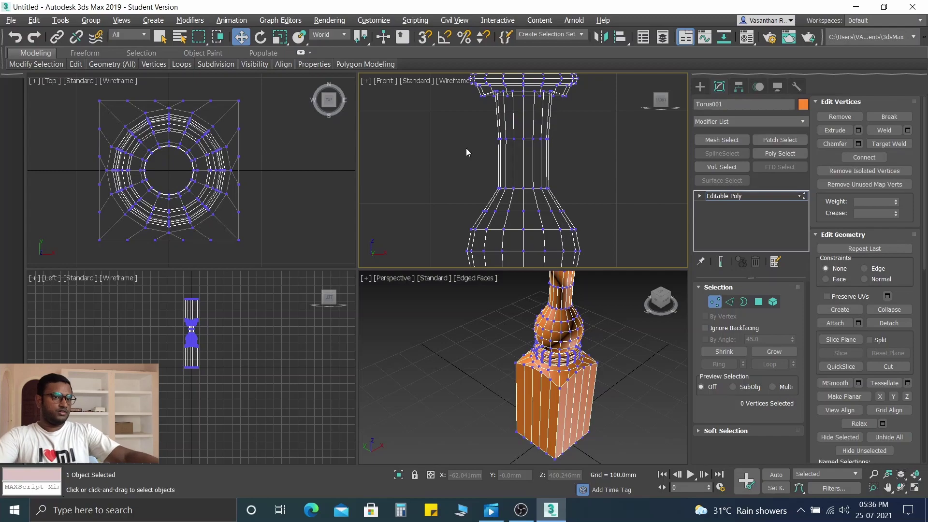
{"action": "left_click", "coordinate": [715, 302]}
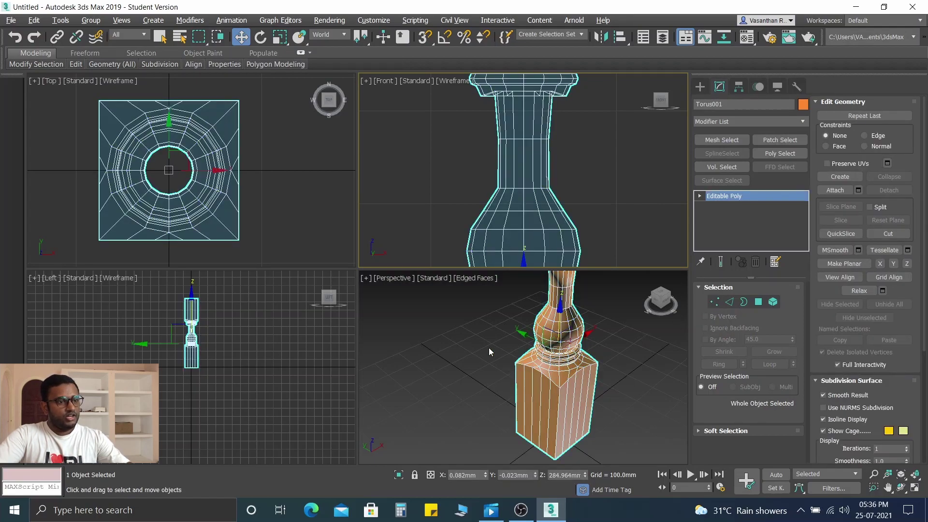
{"action": "left_click", "coordinate": [425, 310]}
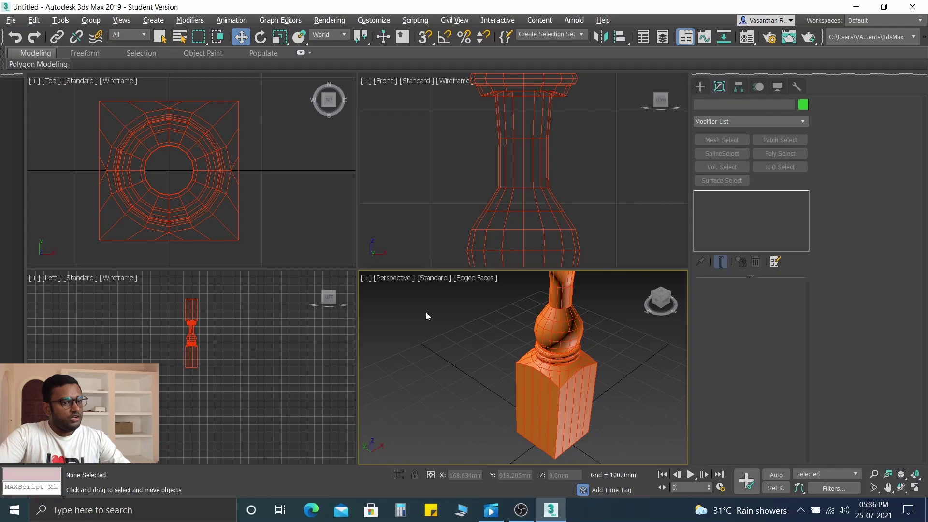
Turn off edged faces in the perspective view and examine the shaft's transitions to the sphere and upper mouldings up close
{"action": "key", "text": "alt+w"}
{"action": "scroll", "coordinate": [445, 315], "scroll_direction": "up", "scroll_amount": 3}
{"action": "middle_click_drag", "start_coordinate": [445, 316], "coordinate": [437, 162]}
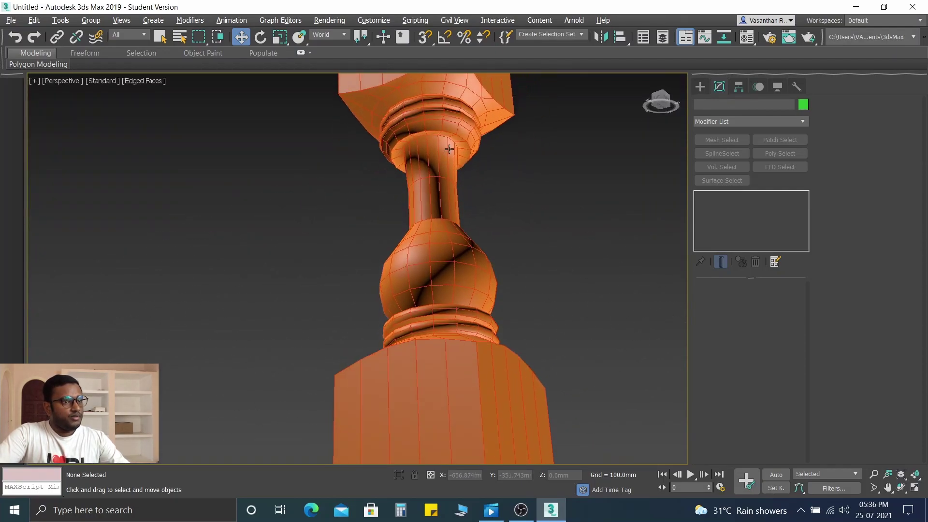
{"action": "scroll", "coordinate": [429, 152], "scroll_direction": "up", "scroll_amount": 3}
{"action": "scroll", "coordinate": [410, 166], "scroll_direction": "down", "scroll_amount": 3}
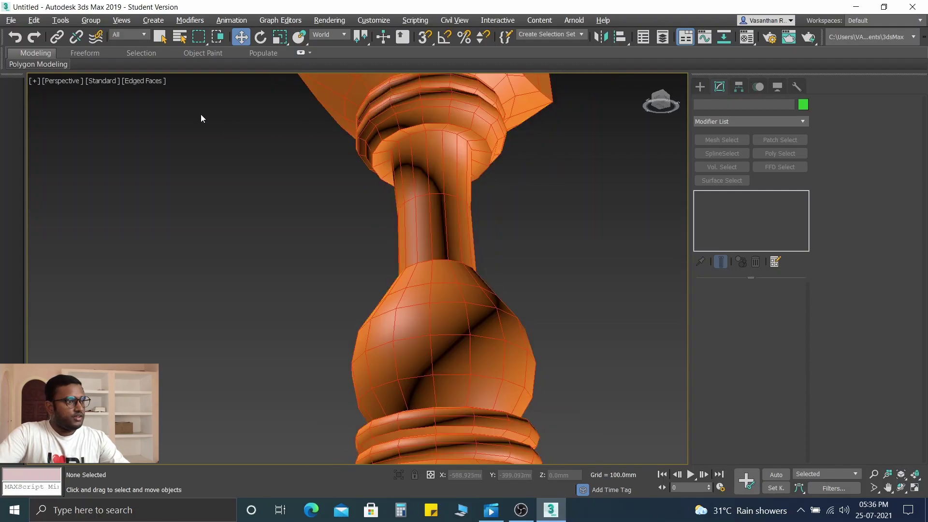
{"action": "left_click", "coordinate": [155, 81]}
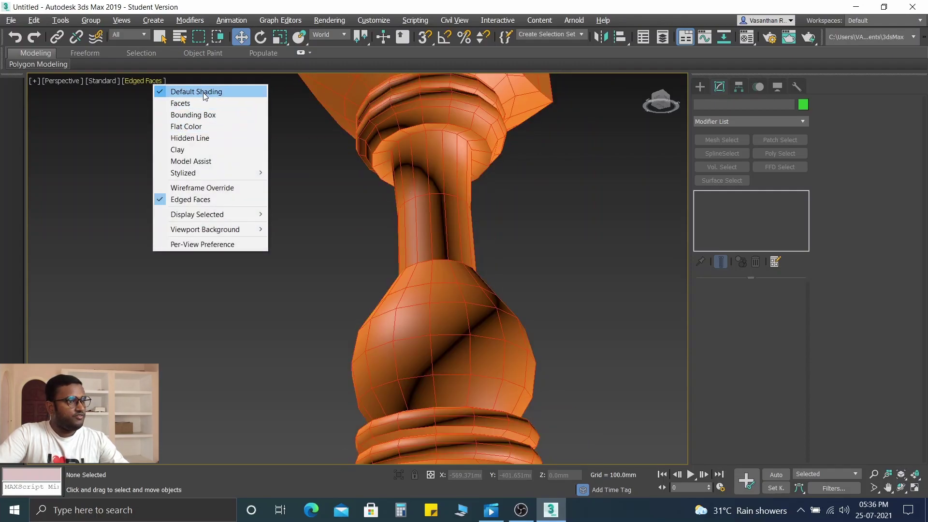
{"action": "left_click", "coordinate": [203, 199]}
{"action": "middle_click_drag", "start_coordinate": [351, 207], "coordinate": [413, 224], "text": "alt"}
{"action": "scroll", "coordinate": [397, 235], "scroll_direction": "up", "scroll_amount": 3}
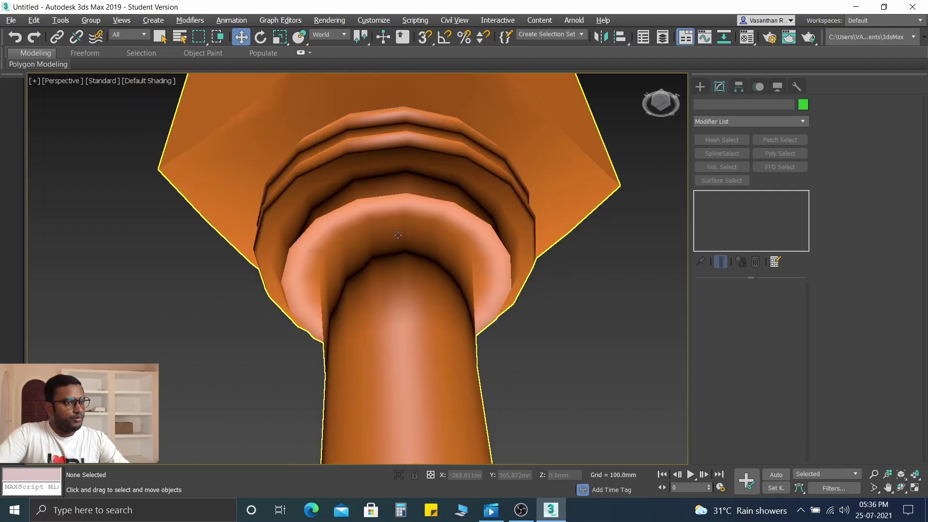
{"action": "scroll", "coordinate": [398, 235], "scroll_direction": "up", "scroll_amount": 2}
{"action": "scroll", "coordinate": [321, 251], "scroll_direction": "up", "scroll_amount": 3}
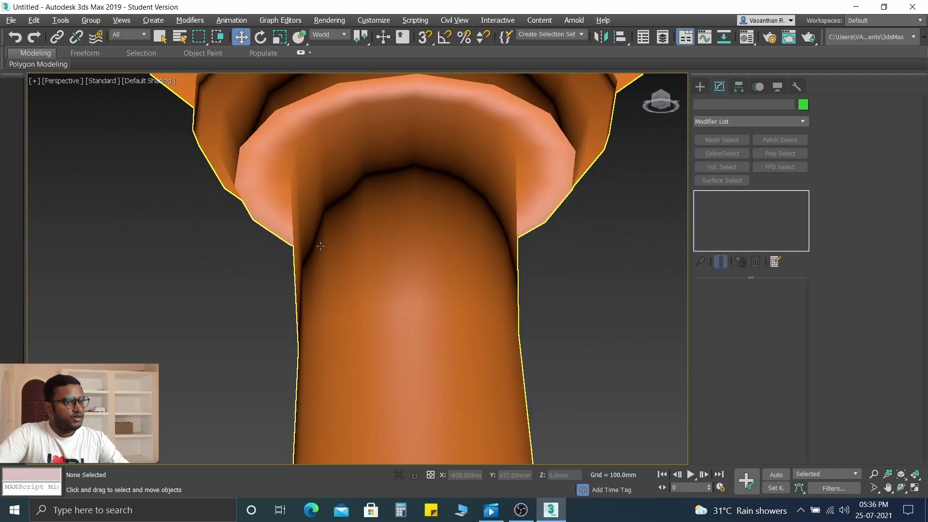
{"action": "scroll", "coordinate": [321, 251], "scroll_direction": "down", "scroll_amount": 3}
{"action": "middle_click_drag", "start_coordinate": [320, 251], "coordinate": [338, 207], "text": "alt"}
{"action": "scroll", "coordinate": [338, 207], "scroll_direction": "down", "scroll_amount": 5}
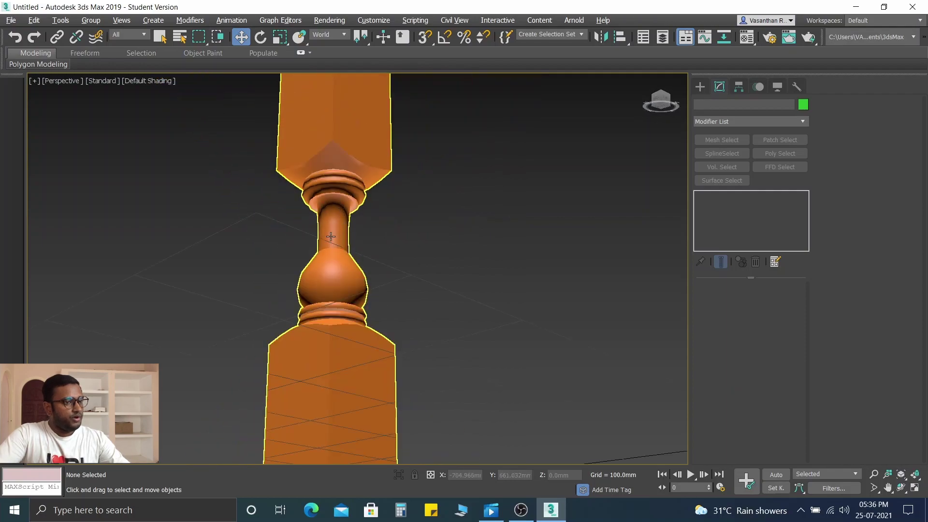
Examine the post's overall proportions in the front and perspective views
{"action": "key", "text": "alt+w"}
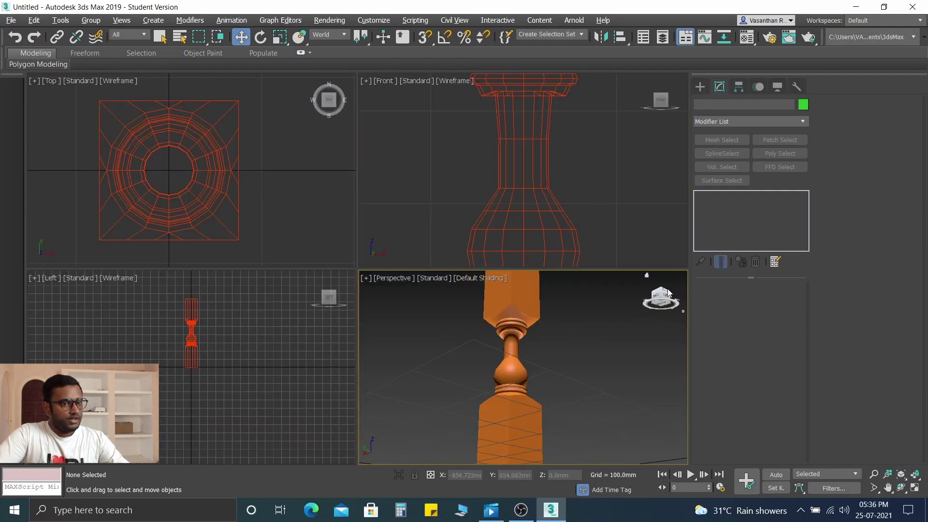
{"action": "left_click_drag", "start_coordinate": [669, 294], "coordinate": [619, 288]}
{"action": "scroll", "coordinate": [564, 186], "scroll_direction": "down", "scroll_amount": 3}
{"action": "middle_click_drag", "start_coordinate": [548, 151], "coordinate": [488, 165]}
{"action": "scroll", "coordinate": [491, 165], "scroll_direction": "down", "scroll_amount": 1}
{"action": "left_click", "coordinate": [490, 140]}
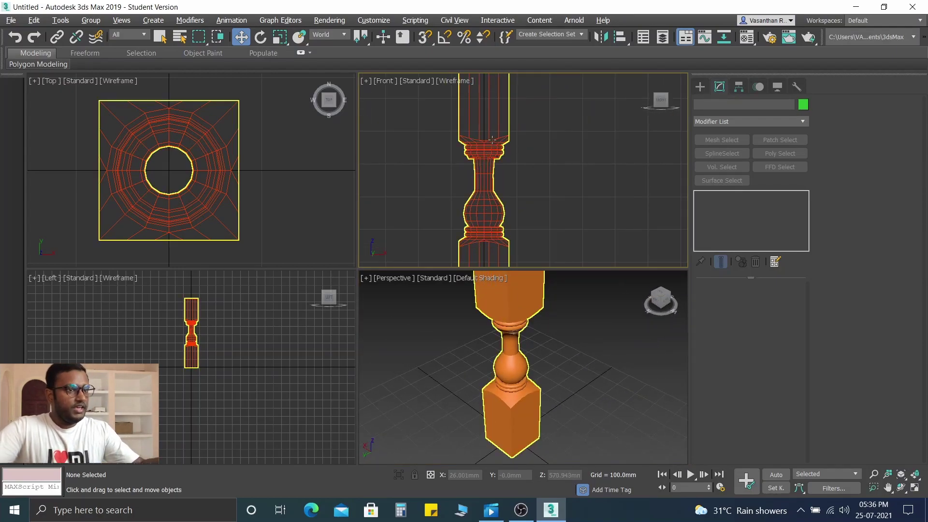
{"action": "left_click", "coordinate": [494, 196]}
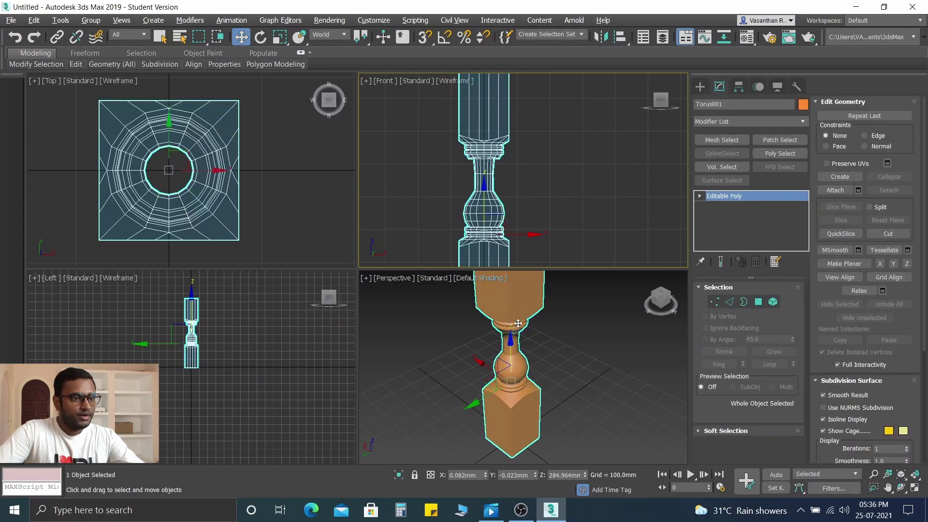
{"action": "left_click", "coordinate": [434, 327]}
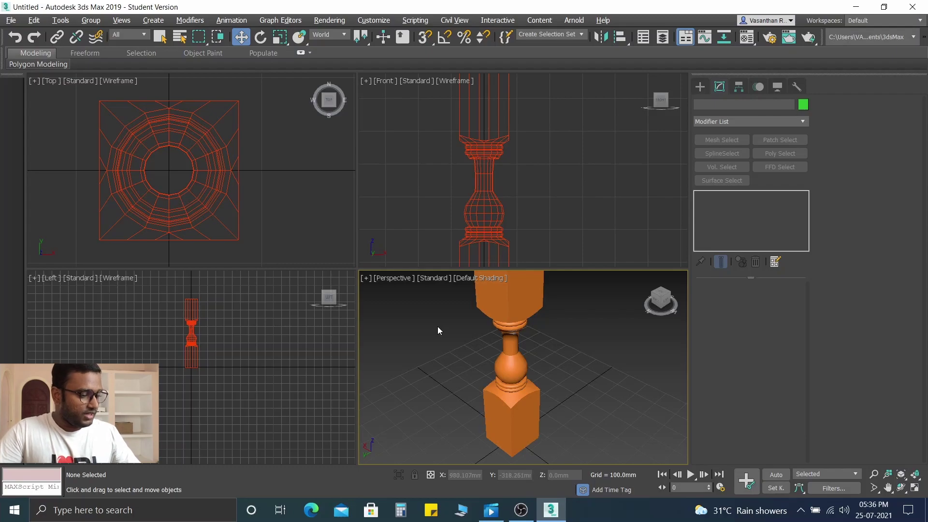
Turn edged faces back on in the enlarged perspective view, with the whole post in frame
{"action": "key", "text": "alt+w"}
{"action": "middle_click_drag", "start_coordinate": [349, 199], "coordinate": [437, 248]}
{"action": "left_click", "coordinate": [156, 80]}
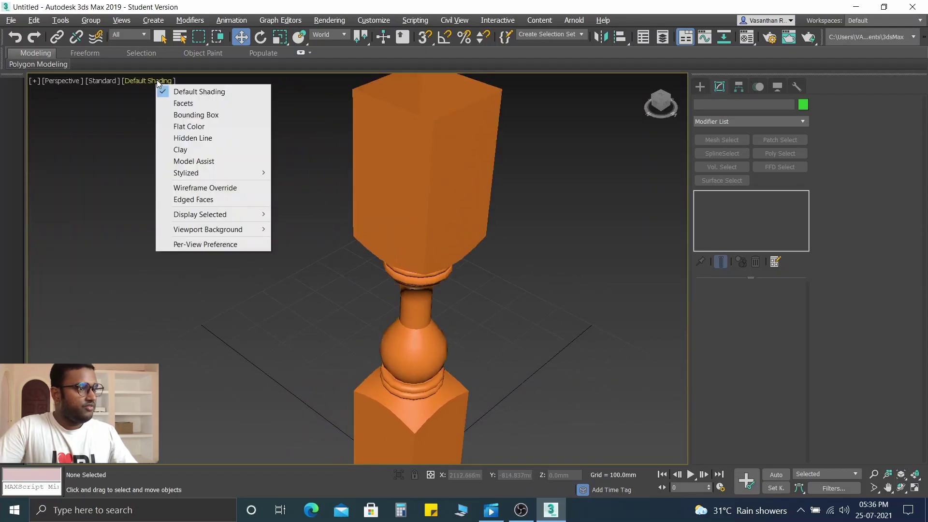
{"action": "left_click", "coordinate": [194, 201]}
{"action": "scroll", "coordinate": [295, 252], "scroll_direction": "down", "scroll_amount": 3}
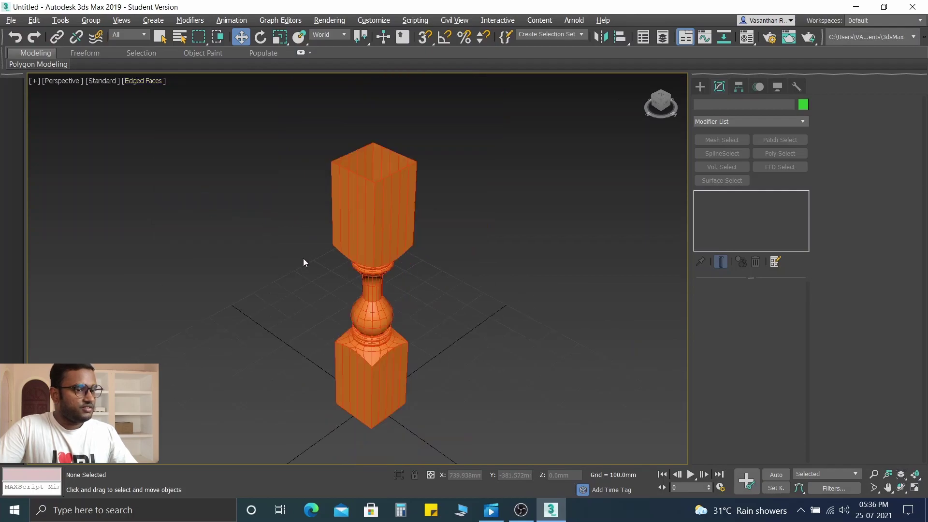
In edge mode, select the corner-adjacent top and bottom edges at both ends of one side face of the upper block
{"action": "scroll", "coordinate": [343, 264], "scroll_direction": "up", "scroll_amount": 4}
{"action": "middle_click_drag", "start_coordinate": [382, 235], "coordinate": [387, 192], "text": "alt"}
{"action": "left_click", "coordinate": [390, 191]}
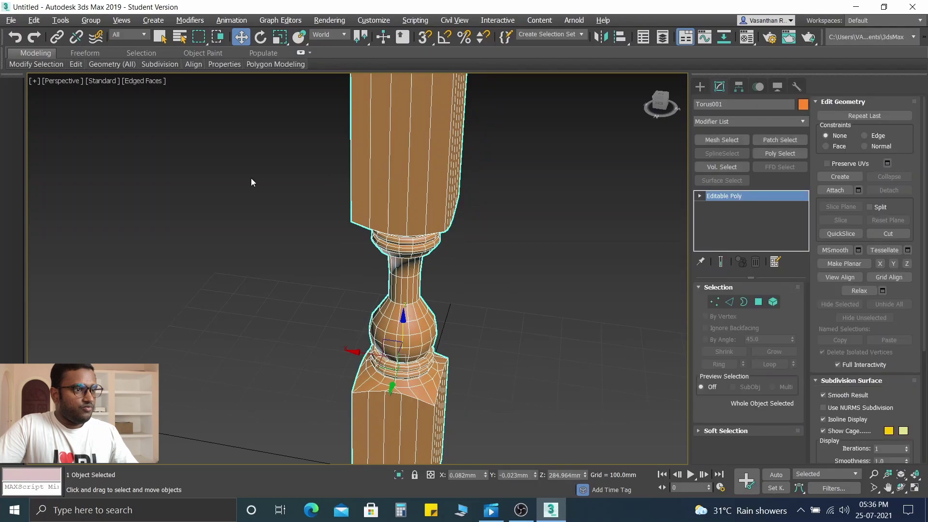
{"action": "middle_click_drag", "start_coordinate": [251, 177], "coordinate": [263, 222], "text": "alt"}
{"action": "mouse_move", "coordinate": [406, 242]}
{"action": "middle_mouse_down", "text": "alt"}
{"action": "mouse_move", "coordinate": [437, 234]}
{"action": "mouse_move", "coordinate": [392, 232]}
{"action": "middle_mouse_up", "text": "alt"}
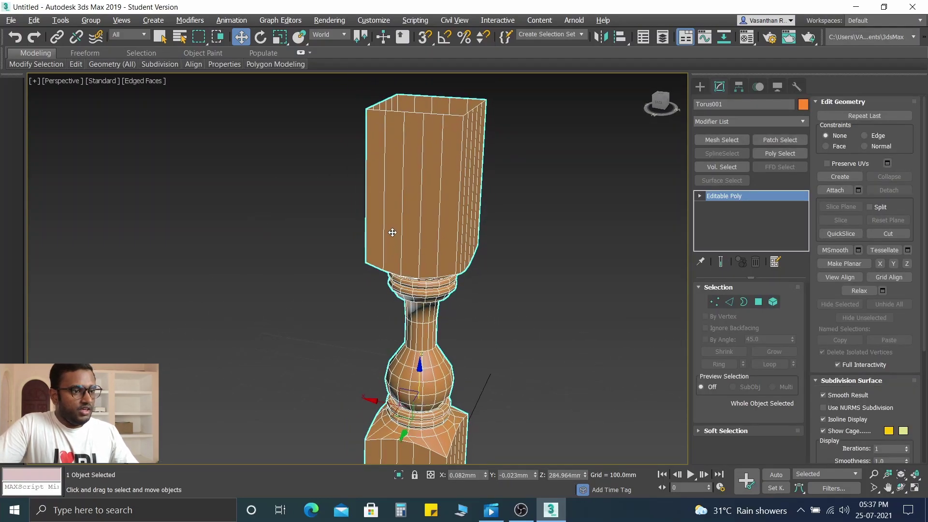
{"action": "left_click", "coordinate": [730, 302]}
{"action": "scroll", "coordinate": [435, 271], "scroll_direction": "up", "scroll_amount": 3}
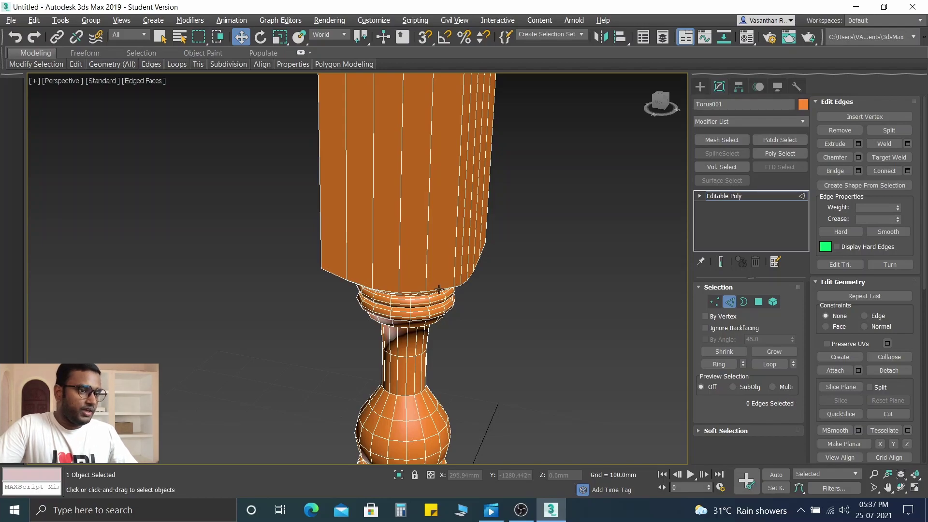
{"action": "left_click", "coordinate": [438, 289]}
{"action": "middle_click_drag", "start_coordinate": [428, 203], "coordinate": [467, 245]}
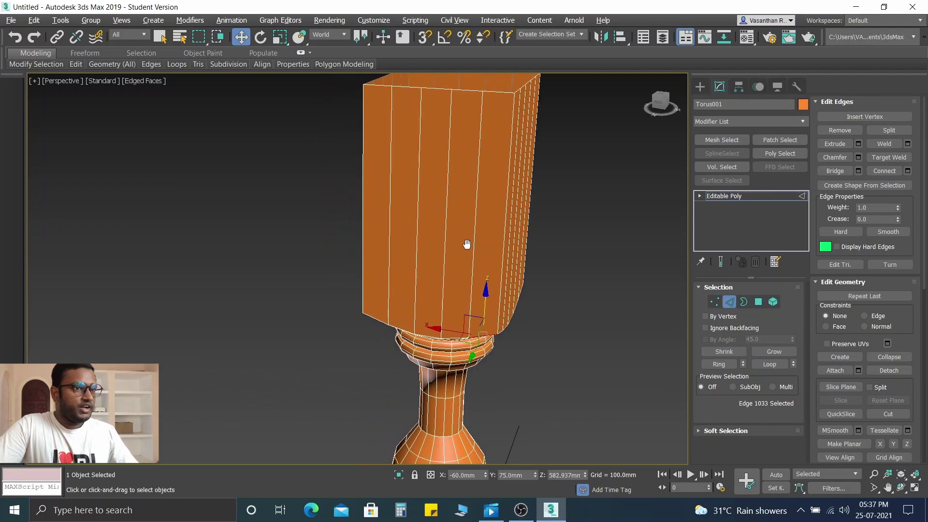
{"action": "left_click", "coordinate": [501, 93], "text": "ctrl"}
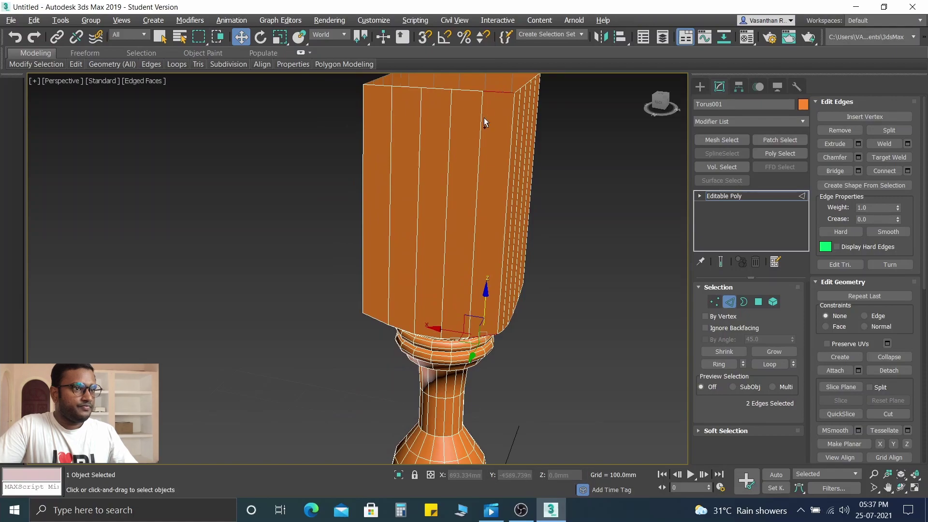
{"action": "left_click", "coordinate": [381, 85], "text": "ctrl"}
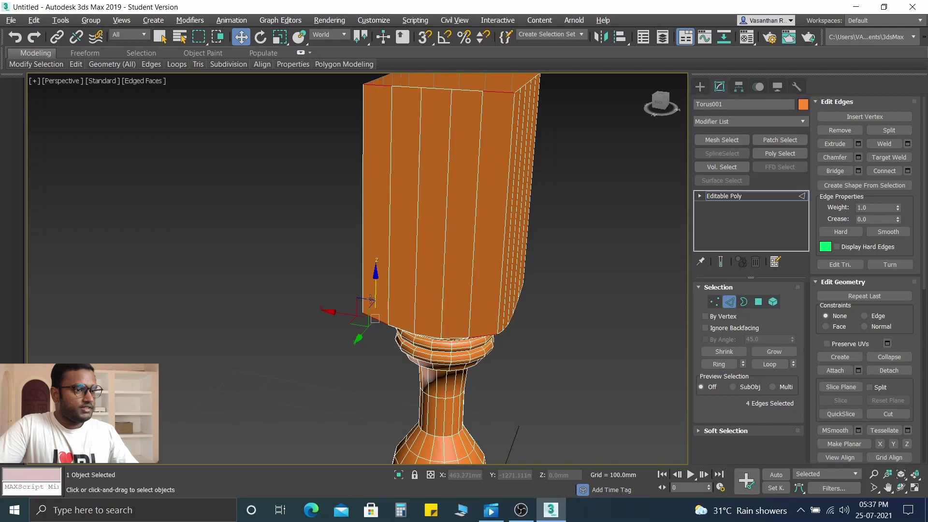
Add the four corner-adjacent top and bottom edges of the upper block's second side face to the selection
{"action": "middle_click_drag", "start_coordinate": [358, 261], "coordinate": [471, 224], "text": "alt"}
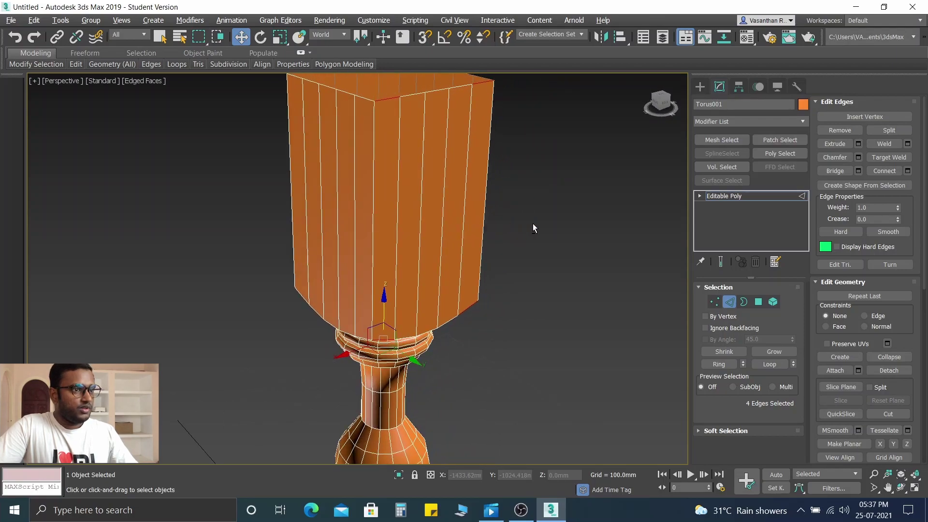
{"action": "middle_click_drag", "start_coordinate": [426, 205], "coordinate": [464, 204], "text": "alt"}
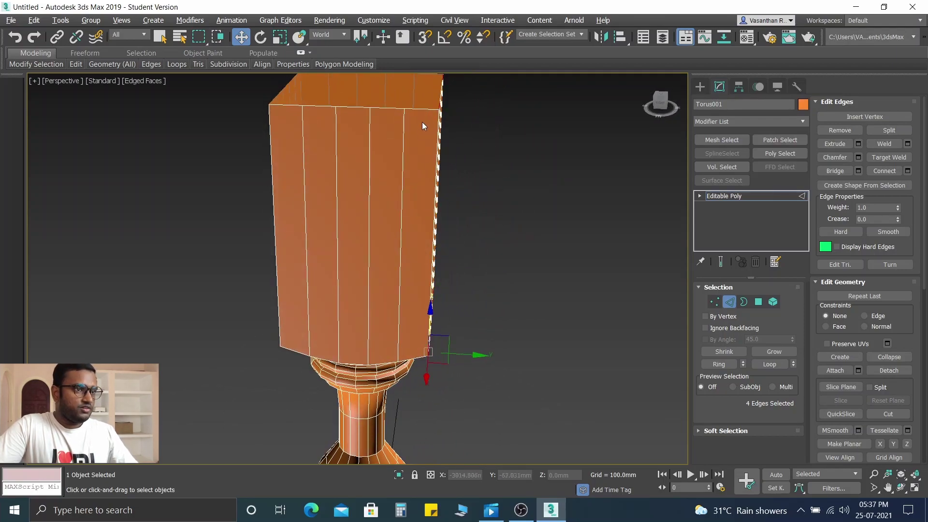
{"action": "left_click", "coordinate": [419, 357], "text": "ctrl"}
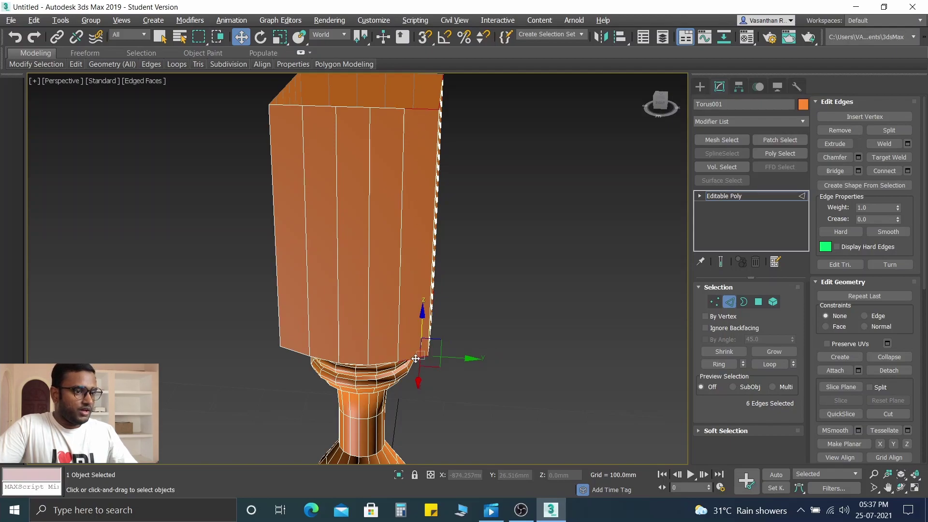
{"action": "left_click", "coordinate": [288, 105], "text": "ctrl"}
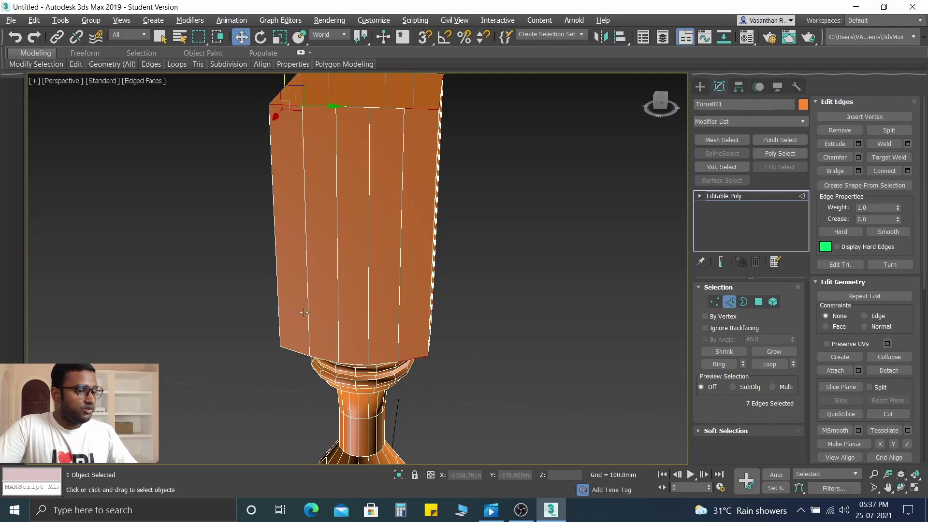
{"action": "left_click", "coordinate": [291, 351], "text": "ctrl"}
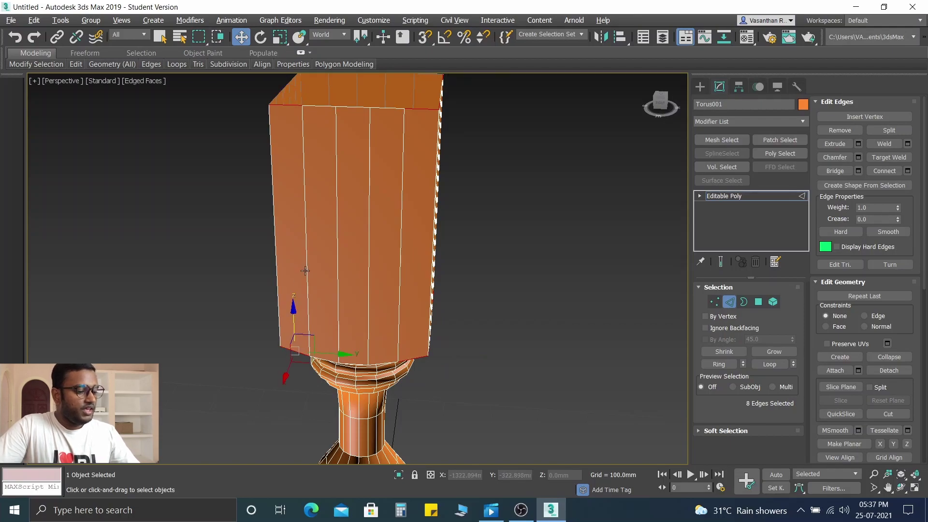
Extend the edge selection with the corner-adjacent top and bottom edges of the upper block's third side face
{"action": "middle_click_drag", "start_coordinate": [311, 265], "coordinate": [460, 179], "text": "alt"}
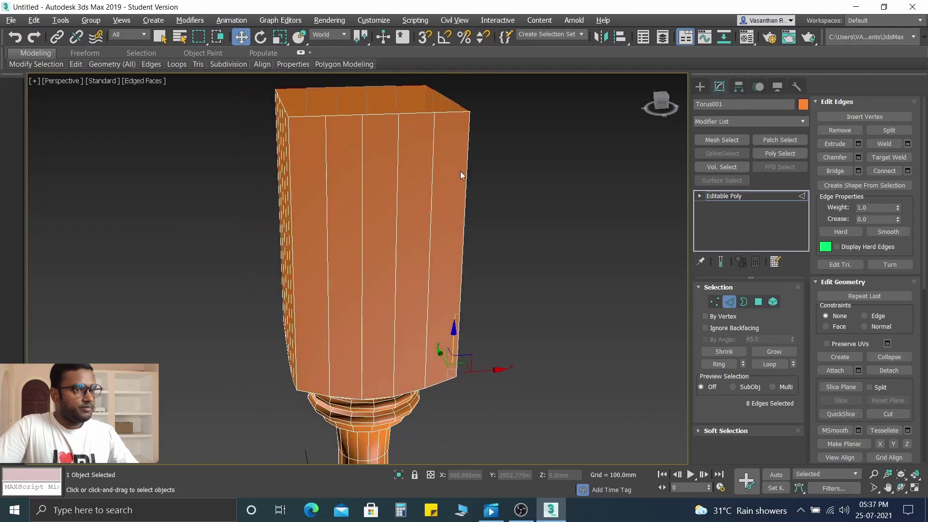
{"action": "left_click", "coordinate": [450, 113], "text": "ctrl"}
{"action": "left_click", "coordinate": [439, 384], "text": "ctrl"}
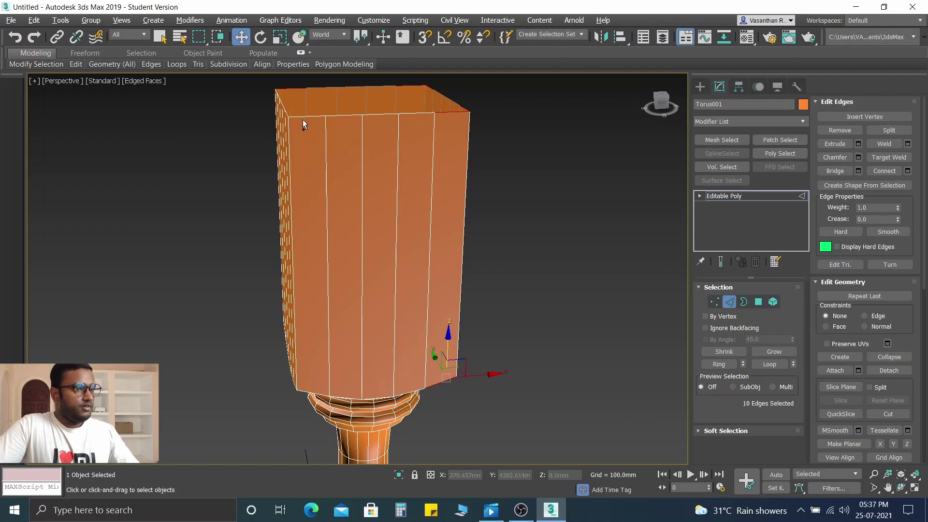
{"action": "left_click", "coordinate": [295, 220], "text": "ctrl"}
{"action": "left_click", "coordinate": [316, 392], "text": "ctrl"}
Complete the selection with the corner-adjacent top and bottom edges of the upper block's fourth side face, and connect the selected edges
{"action": "middle_click_drag", "start_coordinate": [311, 315], "coordinate": [406, 290], "text": "alt"}
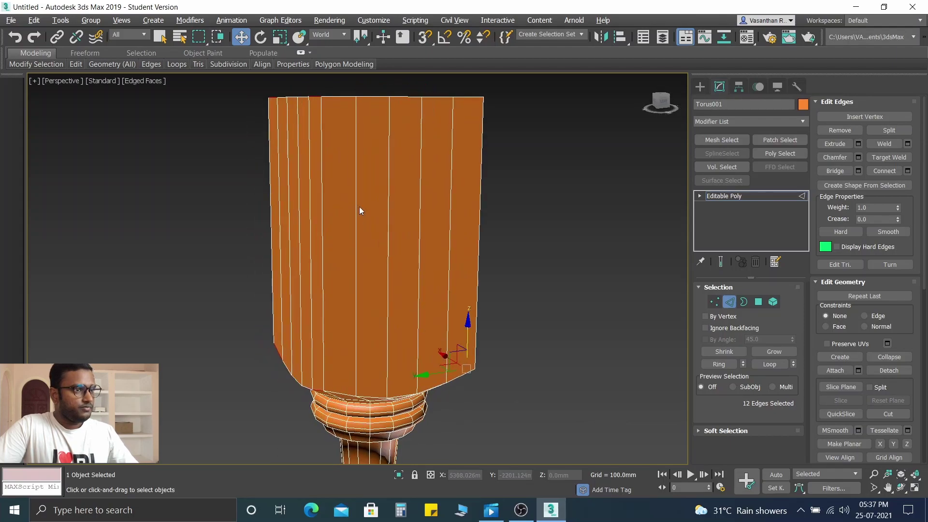
{"action": "left_click", "coordinate": [337, 97], "text": "ctrl"}
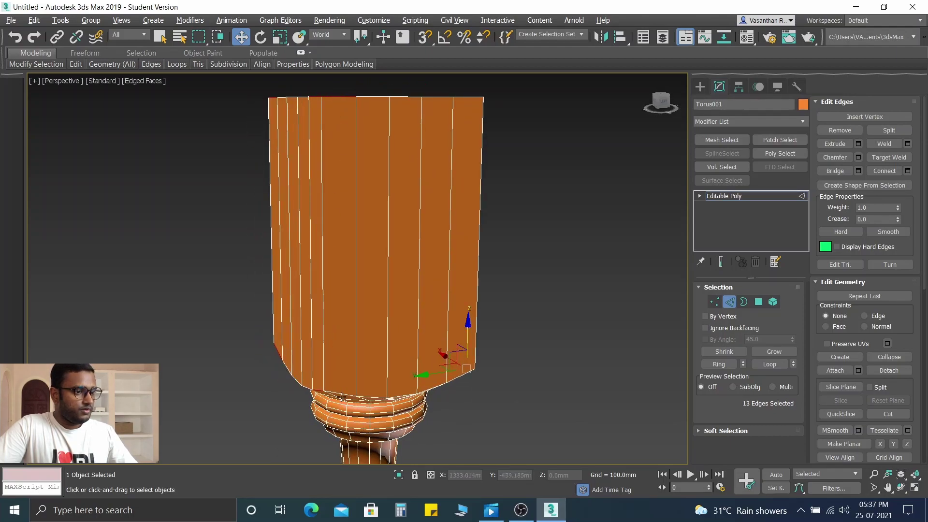
{"action": "left_click", "coordinate": [464, 97], "text": "ctrl"}
{"action": "left_click", "coordinate": [476, 97], "text": "ctrl"}
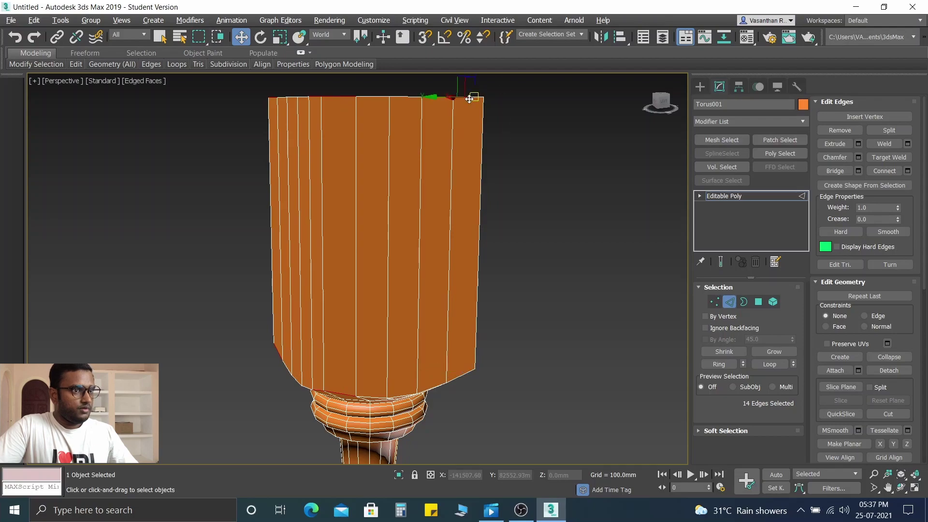
{"action": "middle_click_drag", "start_coordinate": [472, 305], "coordinate": [465, 343], "text": "alt"}
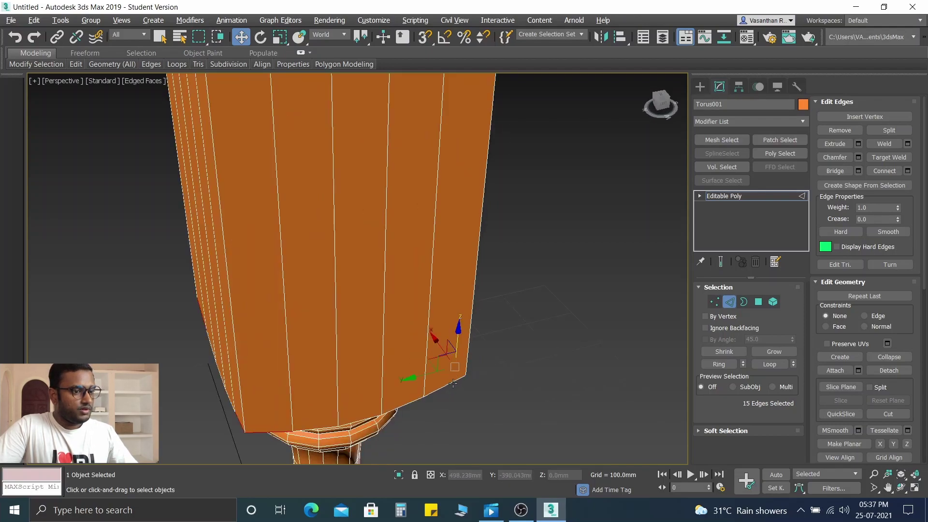
{"action": "left_click", "coordinate": [448, 383], "text": "ctrl"}
{"action": "scroll", "coordinate": [395, 271], "scroll_direction": "down", "scroll_amount": 5}
{"action": "middle_click_drag", "start_coordinate": [394, 271], "coordinate": [363, 229], "text": "alt"}
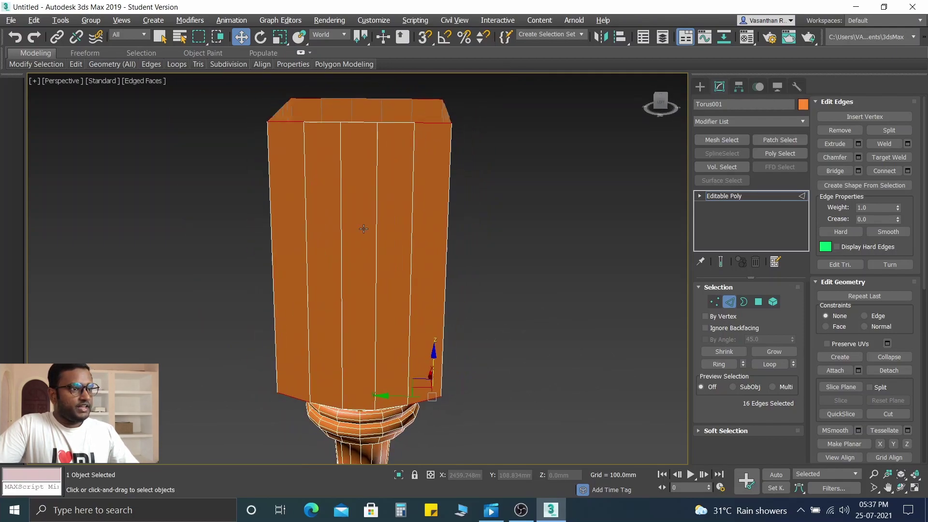
{"action": "left_click", "coordinate": [883, 171]}
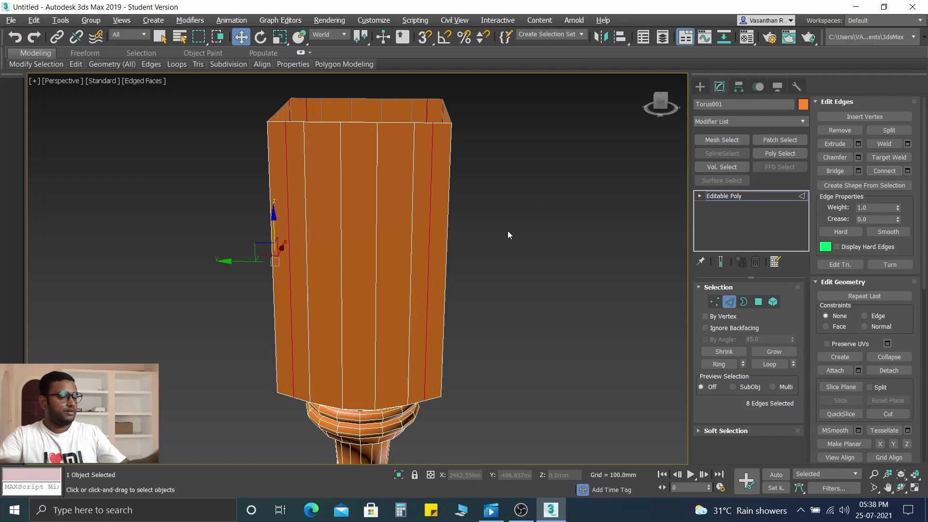
Select the corner-adjacent top and bottom edges at both ends of one side face of the lower block
{"action": "scroll", "coordinate": [459, 290], "scroll_direction": "down", "scroll_amount": 3}
{"action": "middle_click_drag", "start_coordinate": [458, 272], "coordinate": [489, 149]}
{"action": "scroll", "coordinate": [442, 357], "scroll_direction": "up", "scroll_amount": 5}
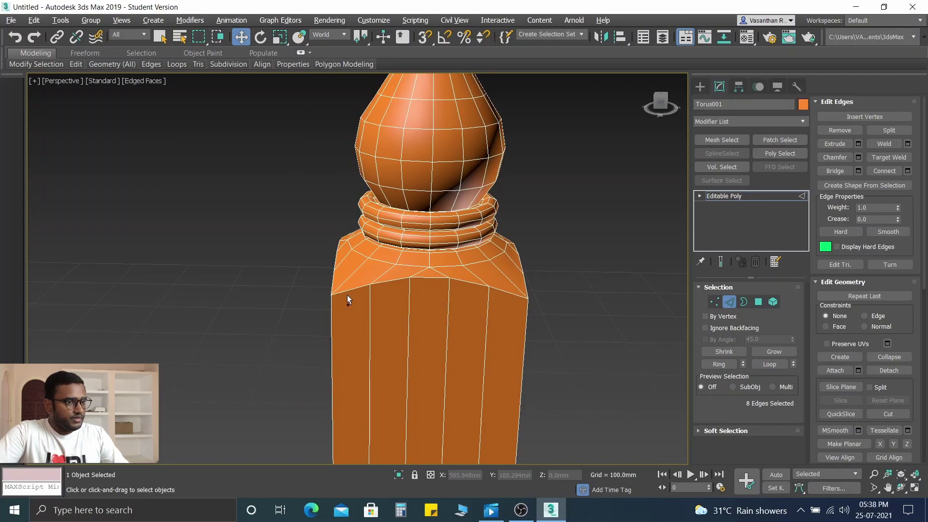
{"action": "left_click", "coordinate": [346, 290], "text": "ctrl"}
{"action": "left_click", "coordinate": [506, 291], "text": "ctrl"}
{"action": "middle_click_drag", "start_coordinate": [506, 292], "coordinate": [464, 141]}
{"action": "left_click", "coordinate": [351, 428], "text": "ctrl"}
{"action": "left_click", "coordinate": [490, 431], "text": "ctrl"}
Add the four corner-adjacent top and bottom edges of the lower block's second side face to the selection
{"action": "middle_click_drag", "start_coordinate": [360, 376], "coordinate": [438, 369], "text": "alt"}
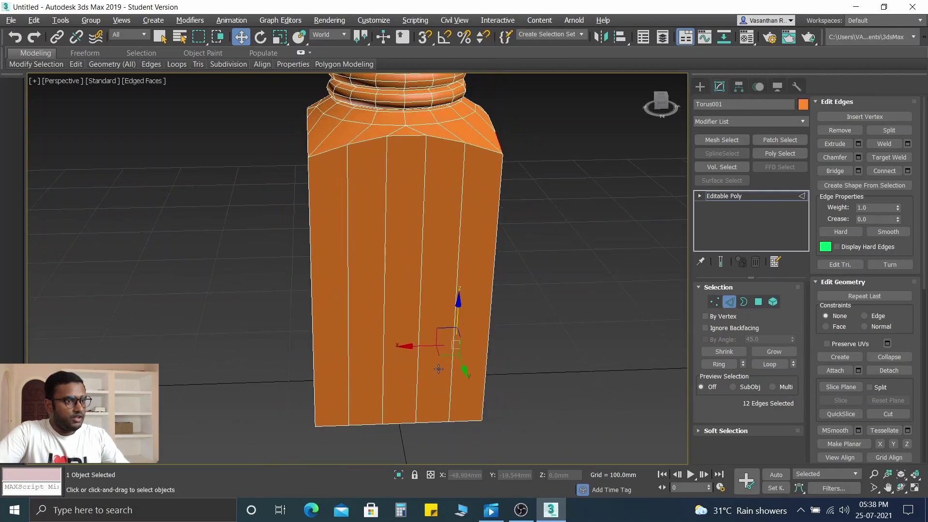
{"action": "left_click", "coordinate": [325, 153], "text": "ctrl"}
{"action": "left_click", "coordinate": [497, 142], "text": "ctrl"}
{"action": "left_click", "coordinate": [481, 419], "text": "ctrl"}
{"action": "left_click", "coordinate": [333, 426], "text": "ctrl"}
Extend the selection with the corner-adjacent top and bottom edges of the lower block's third side face
{"action": "middle_click_drag", "start_coordinate": [285, 323], "coordinate": [372, 328], "text": "alt"}
{"action": "left_click", "coordinate": [476, 157], "text": "ctrl"}
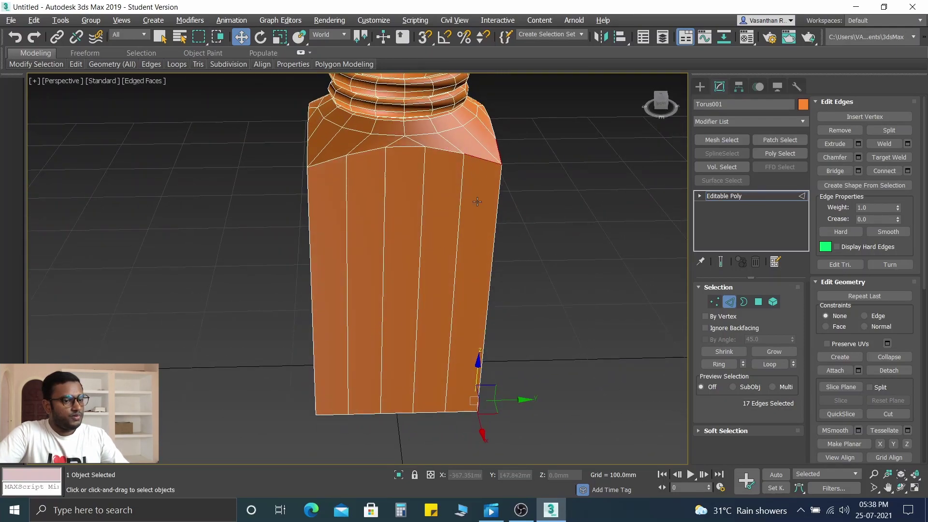
{"action": "left_click", "coordinate": [458, 411], "text": "ctrl"}
{"action": "left_click", "coordinate": [325, 413], "text": "ctrl"}
{"action": "left_click", "coordinate": [323, 159], "text": "ctrl"}
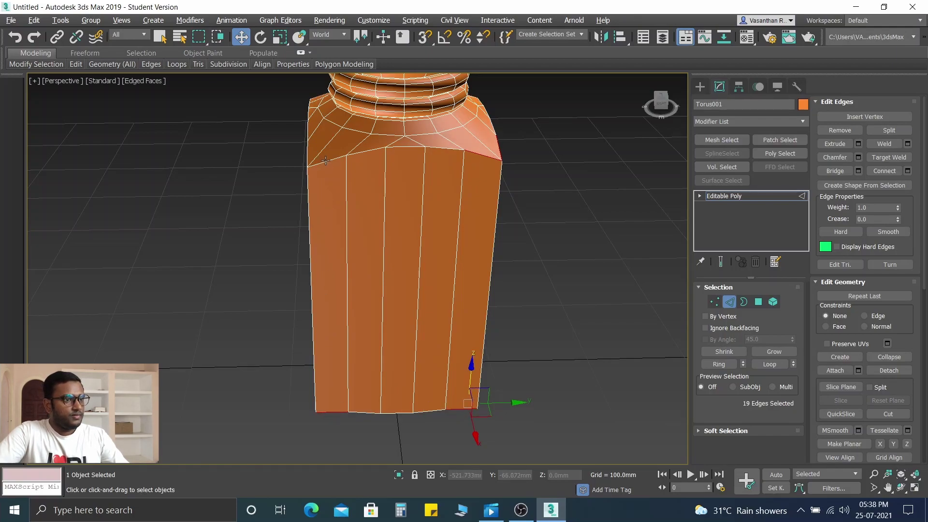
Complete the selection with the corner-adjacent top and bottom edges of the lower block's fourth side face
{"action": "middle_click_drag", "start_coordinate": [262, 297], "coordinate": [331, 261], "text": "alt"}
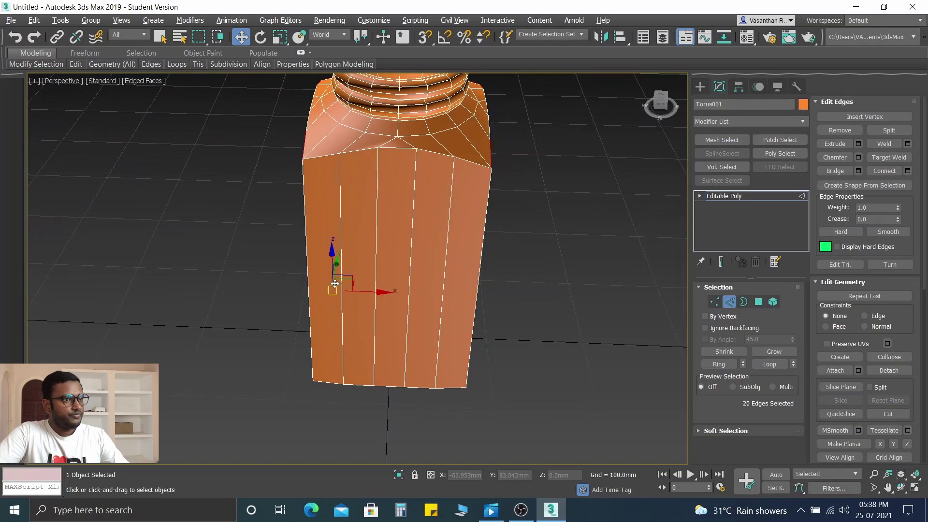
{"action": "left_click", "coordinate": [321, 159], "text": "ctrl"}
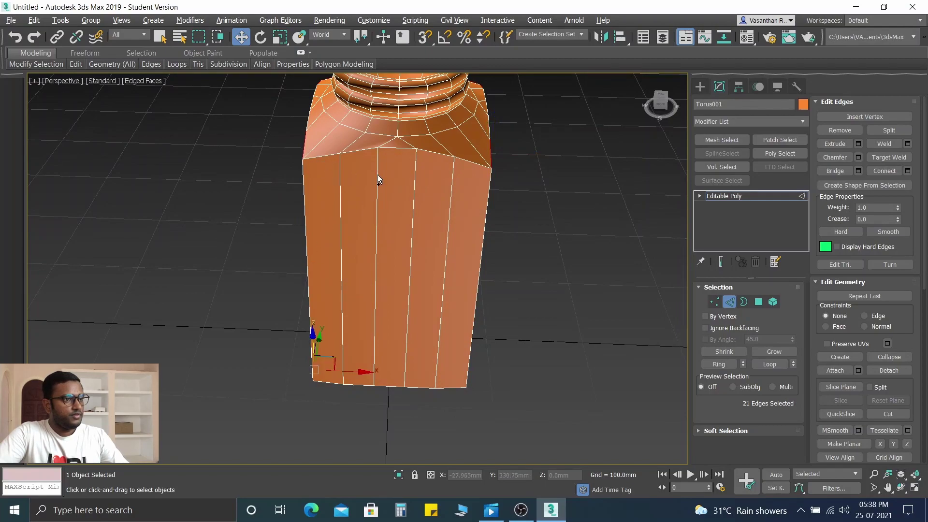
{"action": "left_click", "coordinate": [323, 155], "text": "ctrl"}
{"action": "left_click", "coordinate": [461, 158], "text": "ctrl"}
{"action": "left_click", "coordinate": [462, 385], "text": "ctrl"}
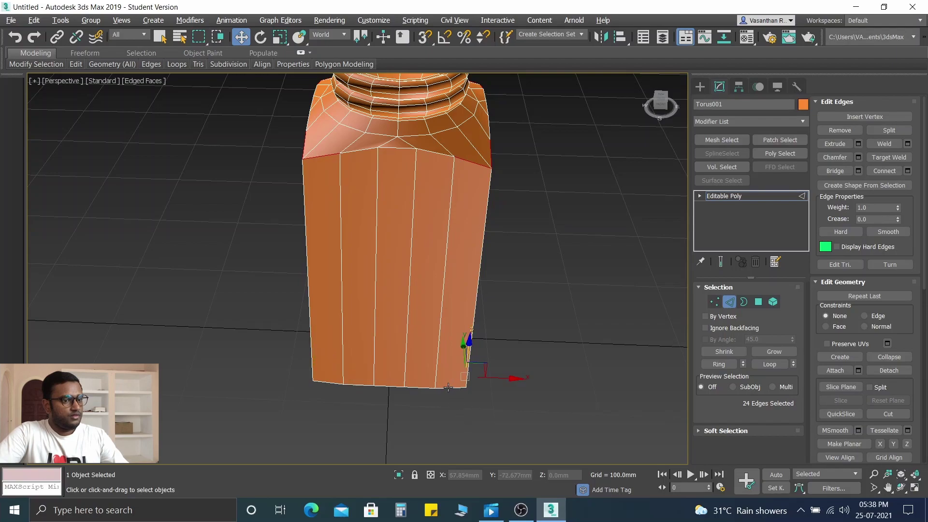
{"action": "left_click", "coordinate": [337, 384], "text": "ctrl"}
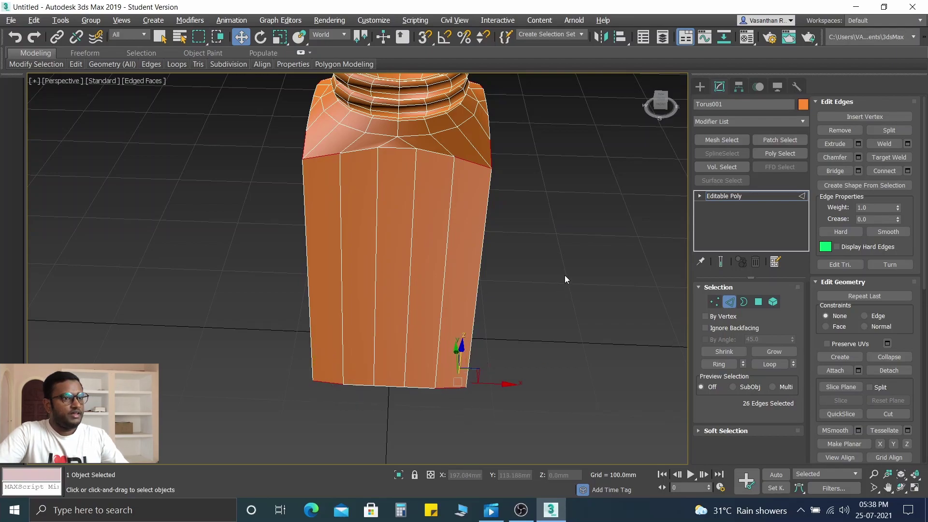
Try to connect the selected edges around the lower block, check its sides and undo the connection
{"action": "left_click", "coordinate": [885, 171]}
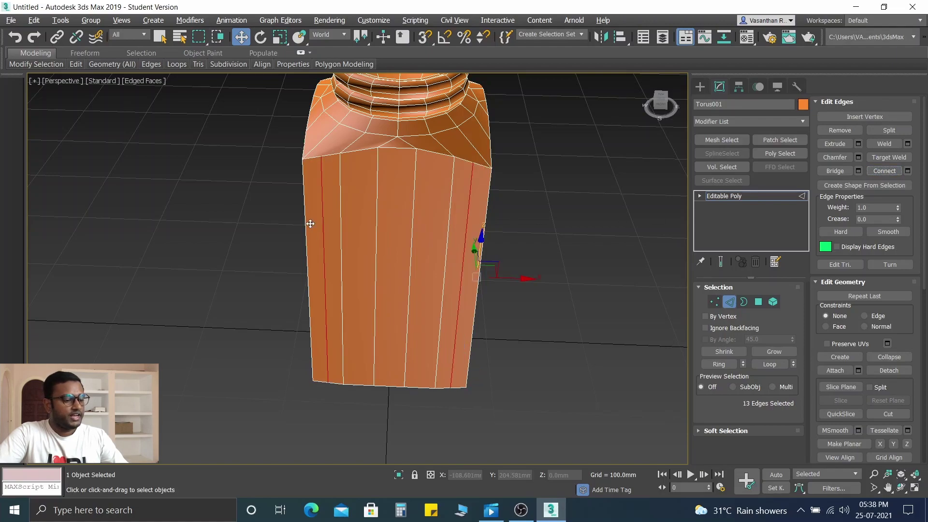
{"action": "middle_click_drag", "start_coordinate": [304, 311], "coordinate": [311, 196], "text": "alt"}
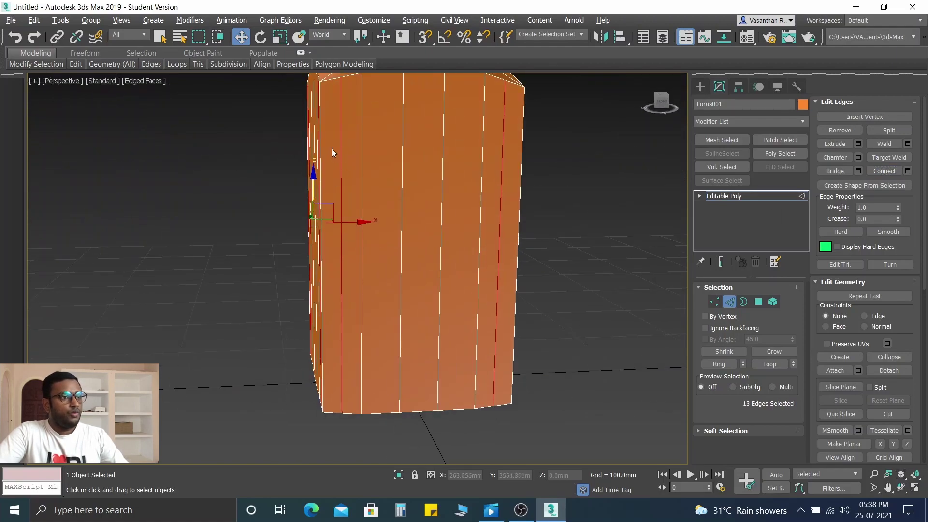
{"action": "scroll", "coordinate": [331, 149], "scroll_direction": "down", "scroll_amount": 4}
{"action": "scroll", "coordinate": [332, 182], "scroll_direction": "up", "scroll_amount": 3}
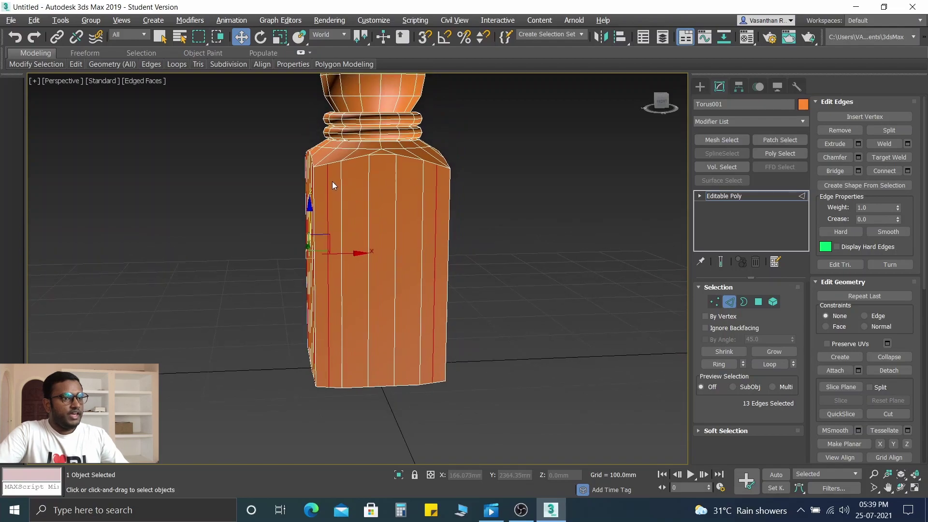
{"action": "middle_click_drag", "start_coordinate": [395, 211], "coordinate": [475, 227], "text": "alt"}
{"action": "middle_click_drag", "start_coordinate": [257, 257], "coordinate": [381, 269], "text": "alt"}
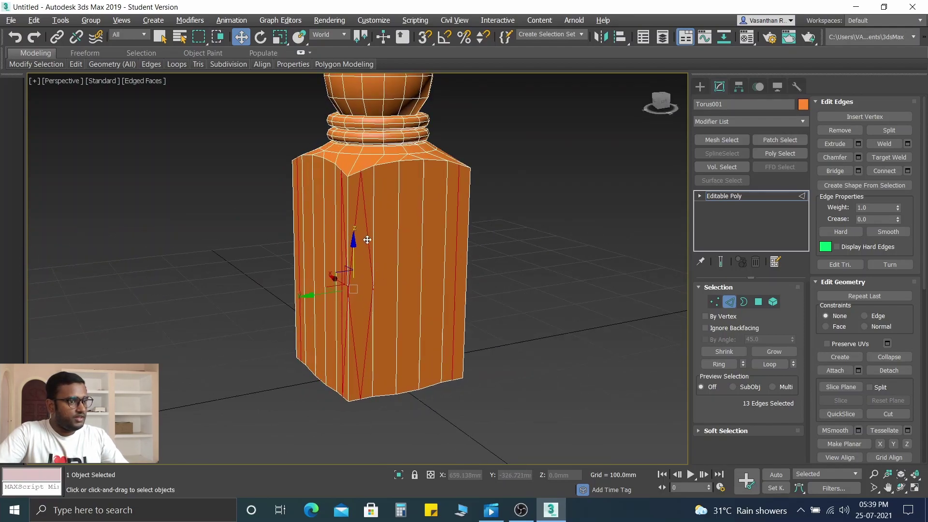
{"action": "key", "text": "ctrl+z"}
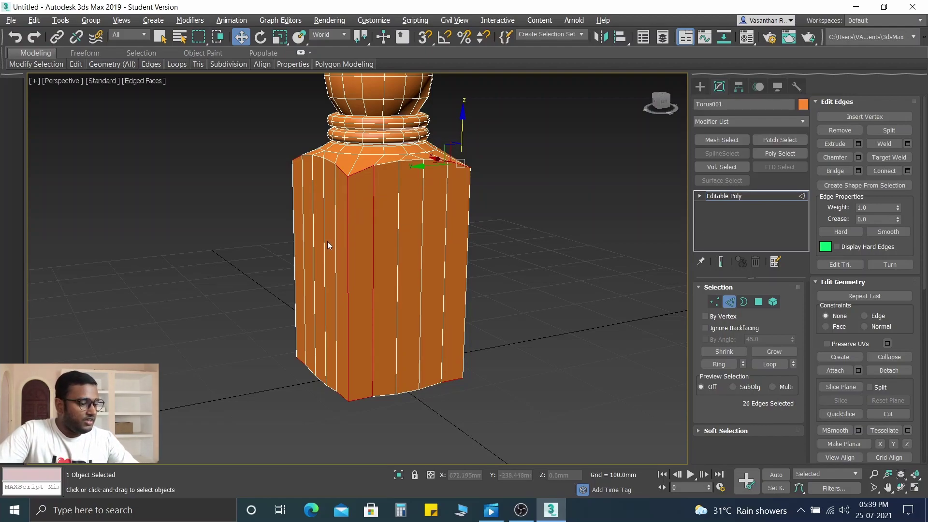
Deselect the stray vertical edge on the lower block's corner, and try connecting the remaining edges before undoing it
{"action": "middle_click_drag", "start_coordinate": [358, 244], "coordinate": [397, 258]}
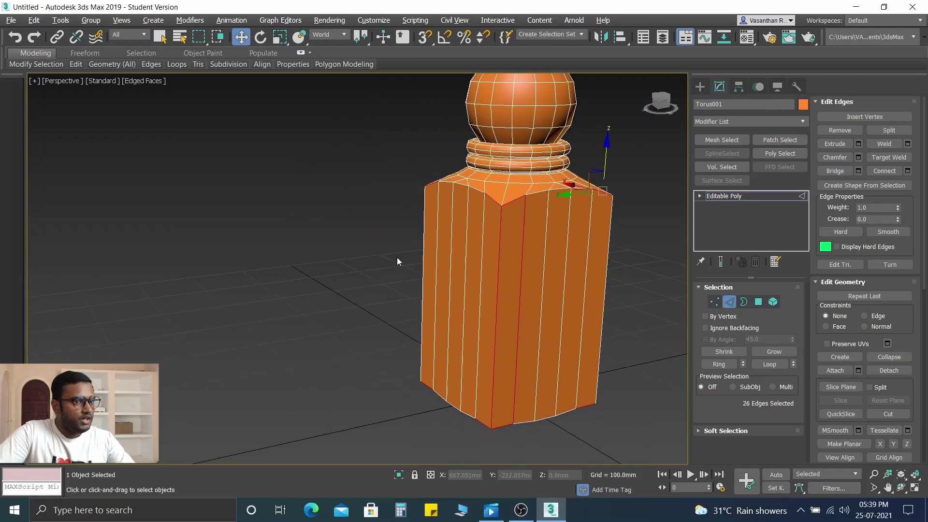
{"action": "left_click", "coordinate": [498, 254], "text": "alt"}
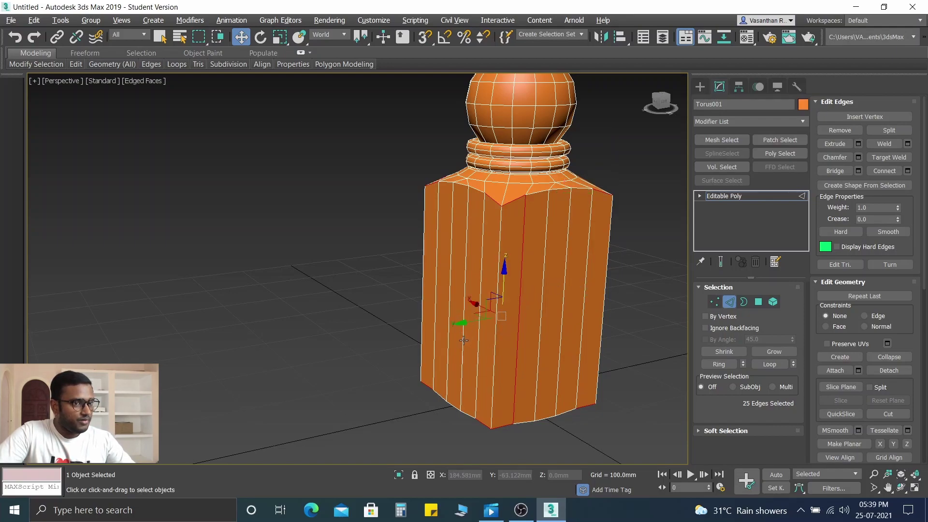
{"action": "left_click", "coordinate": [886, 170]}
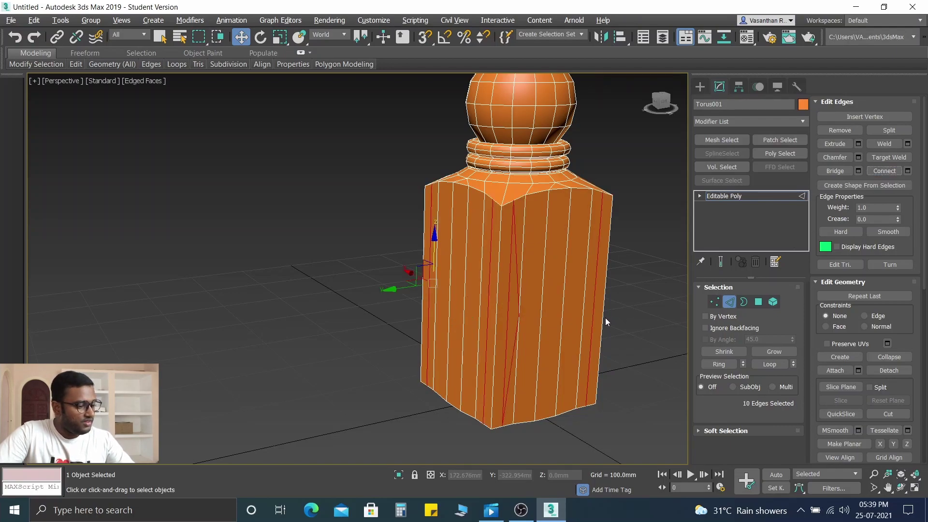
{"action": "key", "text": "ctrl+z"}
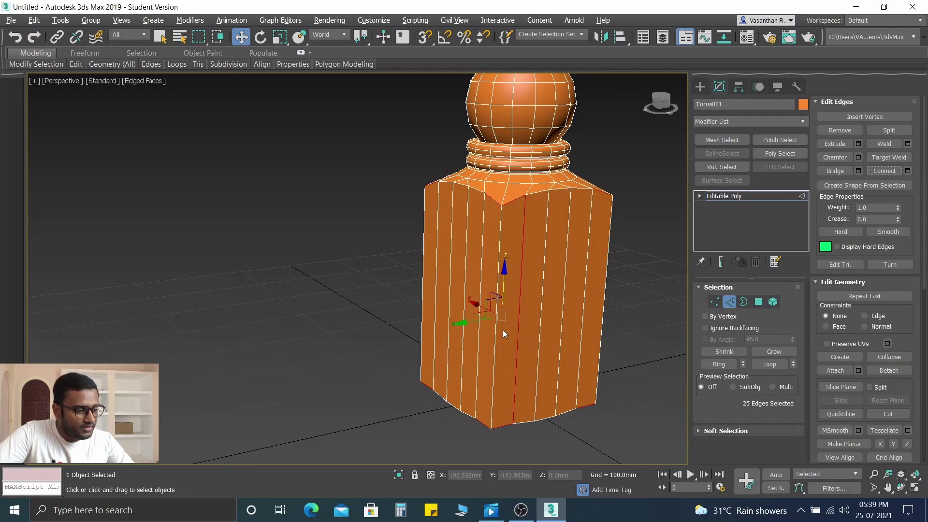
Remove the stray vertical edge beside the corner from the selection and connect the lower block's corner-adjacent edges
{"action": "middle_click_drag", "start_coordinate": [503, 330], "coordinate": [530, 334]}
{"action": "middle_click_drag", "start_coordinate": [570, 306], "coordinate": [377, 290]}
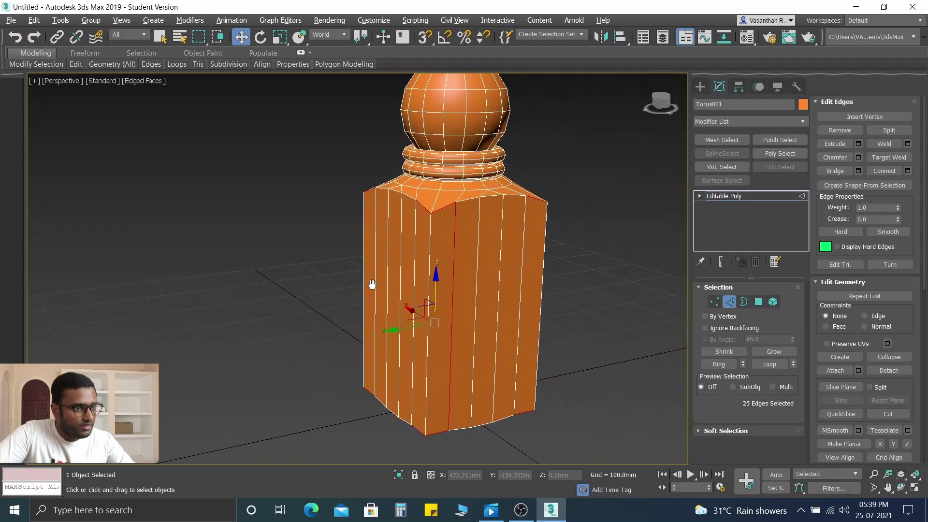
{"action": "middle_click_drag", "start_coordinate": [473, 287], "coordinate": [441, 315], "text": "alt"}
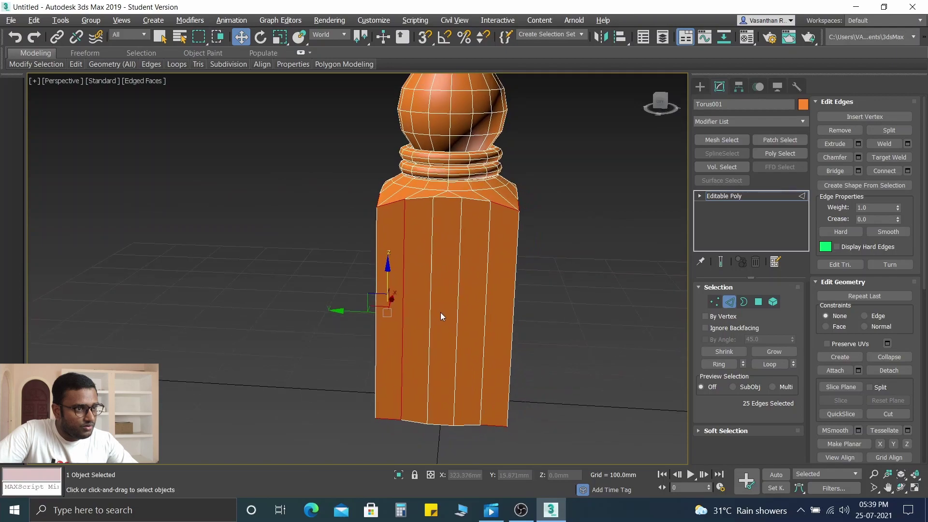
{"action": "left_click", "coordinate": [404, 254], "text": "alt"}
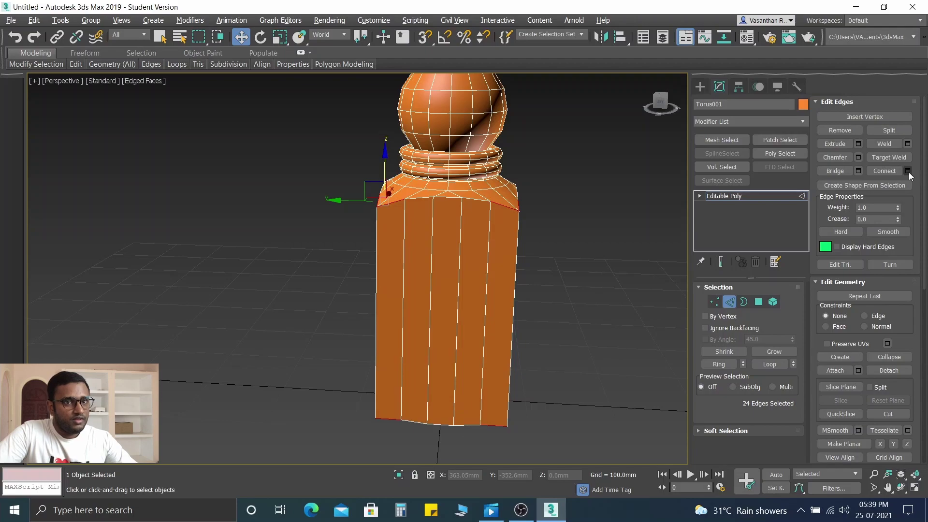
{"action": "left_click", "coordinate": [885, 172]}
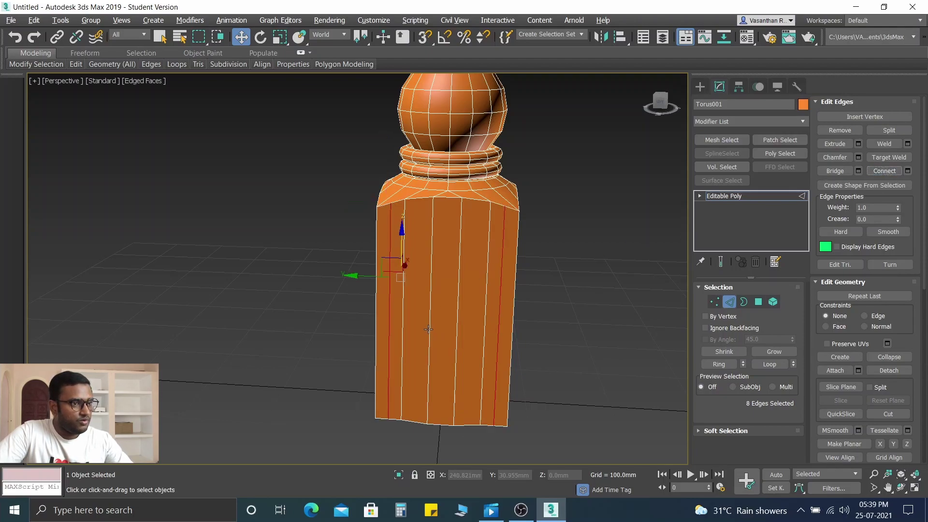
Clear the edge selection and select the full ring of vertical edges around the lower block
{"action": "middle_click_drag", "start_coordinate": [437, 323], "coordinate": [436, 283], "text": "alt"}
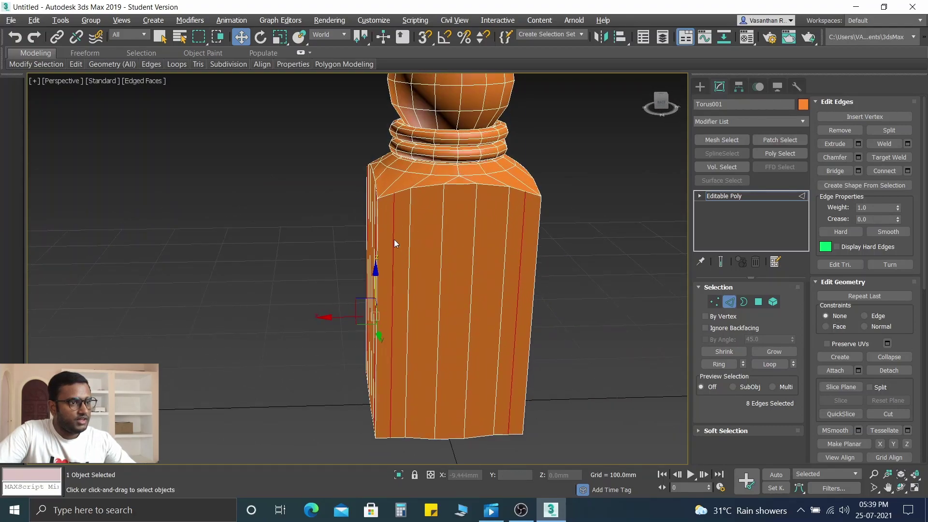
{"action": "middle_click_drag", "start_coordinate": [568, 221], "coordinate": [453, 217], "text": "alt"}
{"action": "left_click", "coordinate": [586, 229]}
{"action": "middle_click_drag", "start_coordinate": [443, 272], "coordinate": [483, 290], "text": "alt"}
{"action": "middle_click_drag", "start_coordinate": [456, 242], "coordinate": [407, 249]}
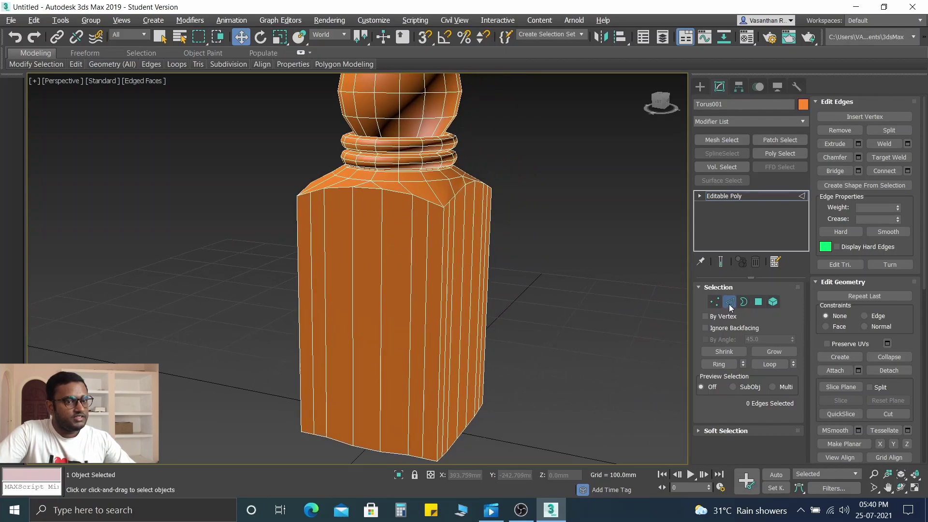
{"action": "left_click", "coordinate": [380, 238]}
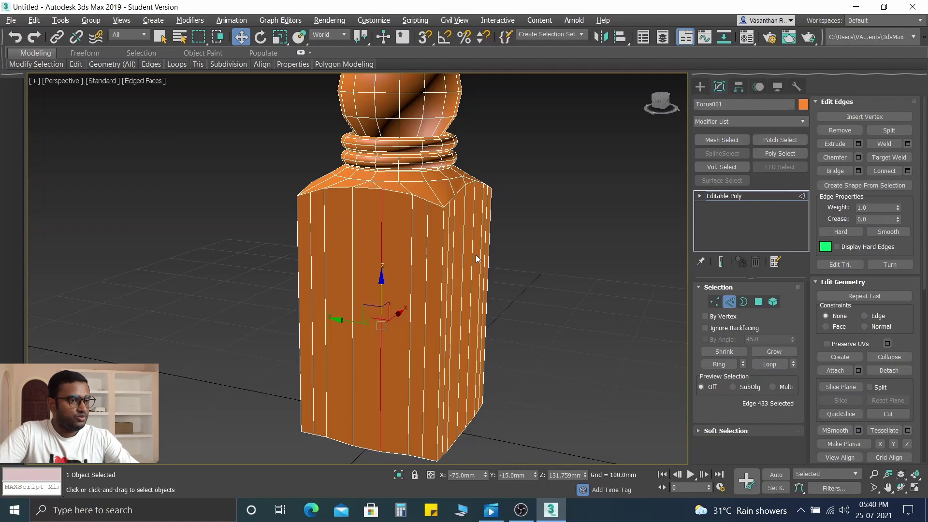
{"action": "left_click", "coordinate": [715, 364]}
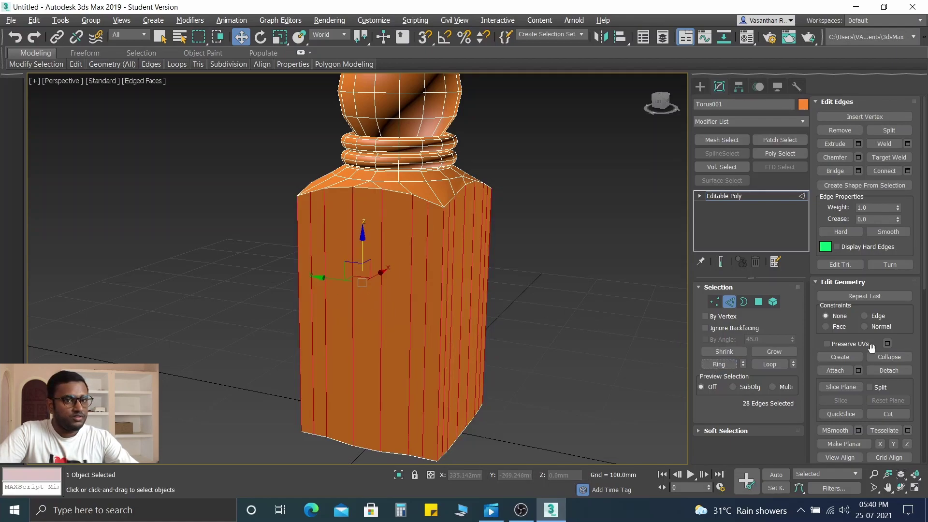
Connect the lower block's vertical edges with 1 segment, pinch 0 and slide -98, placing the loop just below the upper rim
{"action": "left_click", "coordinate": [908, 172]}
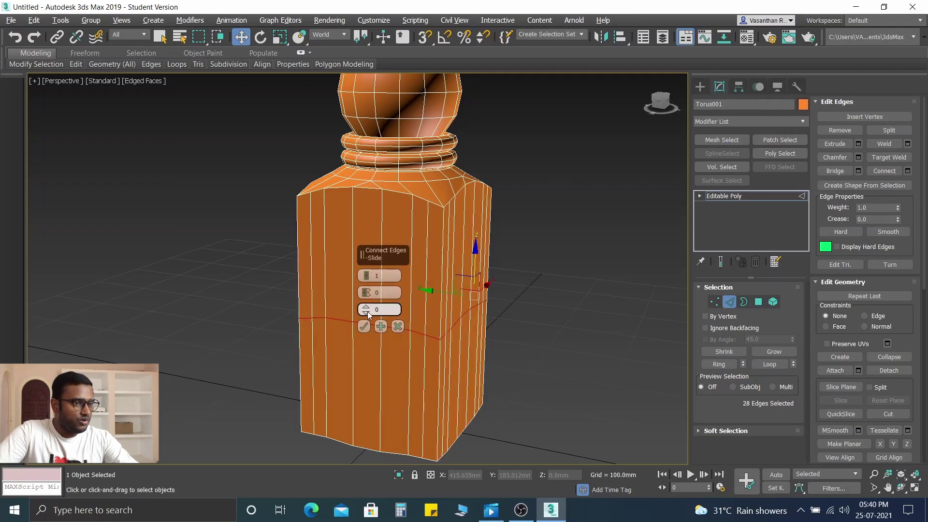
{"action": "left_click_drag", "start_coordinate": [370, 309], "coordinate": [418, 499]}
{"action": "scroll", "coordinate": [378, 179], "scroll_direction": "up", "scroll_amount": 3}
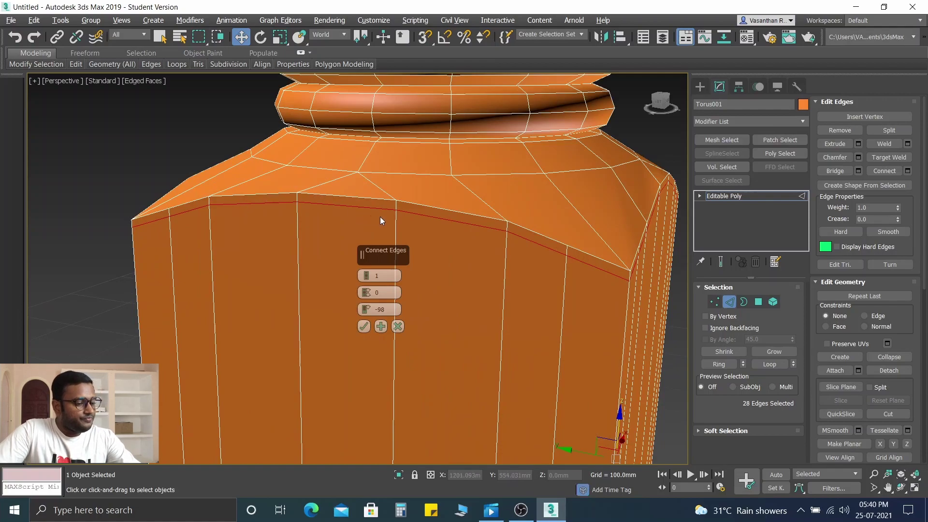
{"action": "middle_click_drag", "start_coordinate": [379, 217], "coordinate": [397, 220], "text": "alt"}
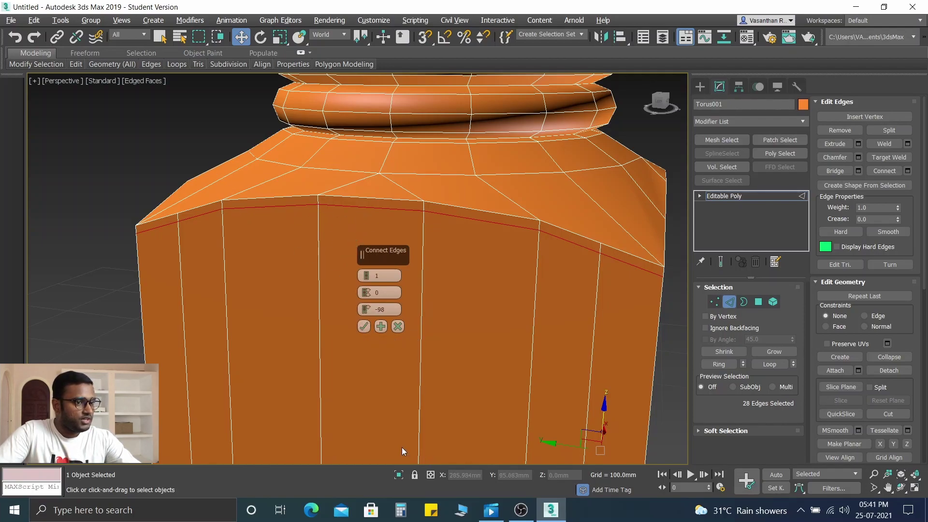
{"action": "left_click", "coordinate": [363, 328]}
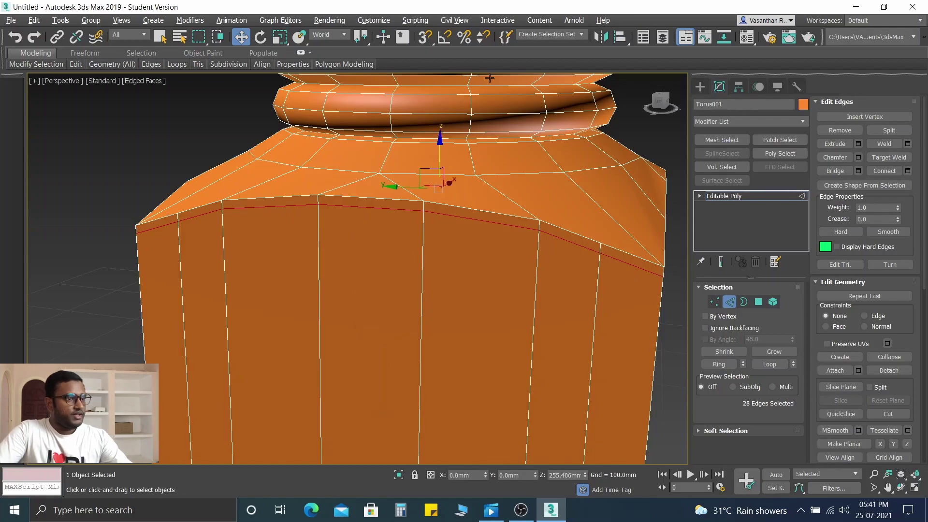
Select the full ring of vertical edges around the upper block
{"action": "scroll", "coordinate": [532, 165], "scroll_direction": "down", "scroll_amount": 3}
{"action": "middle_click_drag", "start_coordinate": [532, 165], "coordinate": [511, 485]}
{"action": "middle_click_drag", "start_coordinate": [514, 83], "coordinate": [495, 372]}
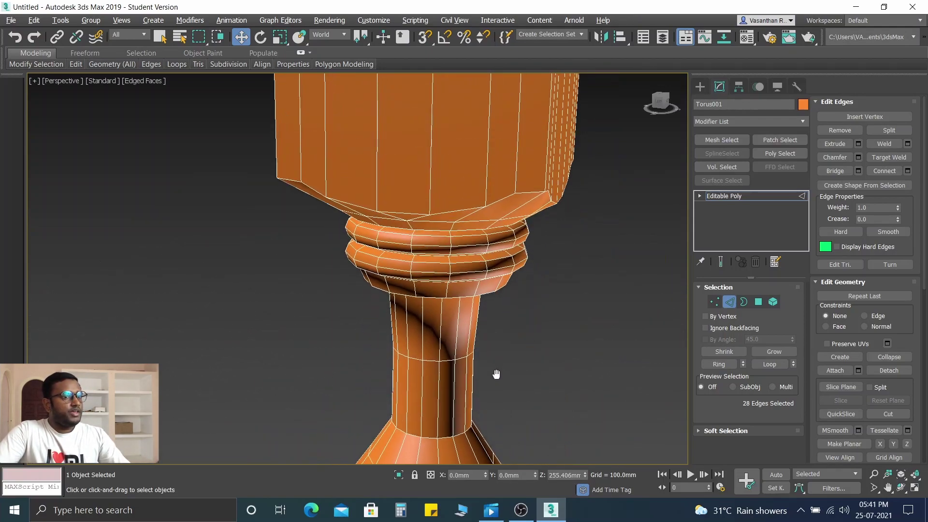
{"action": "middle_click_drag", "start_coordinate": [506, 135], "coordinate": [443, 295]}
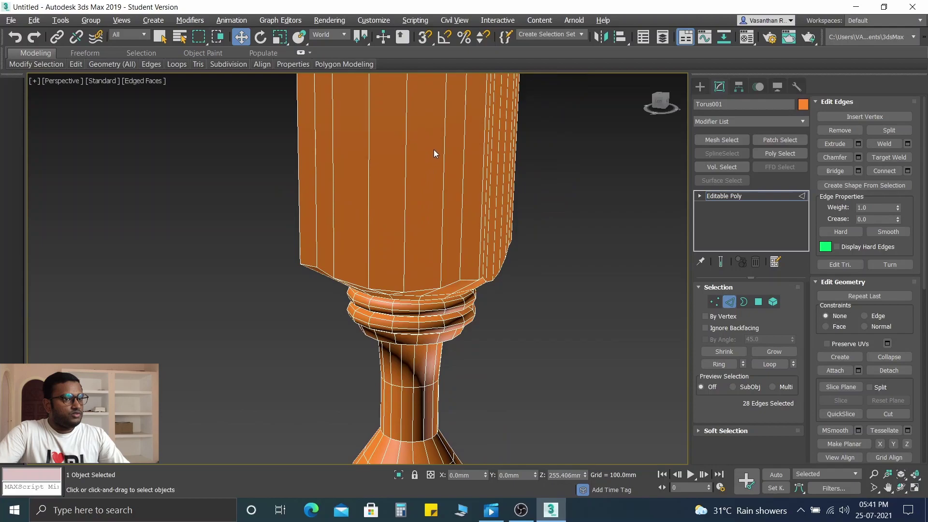
{"action": "left_click", "coordinate": [405, 140]}
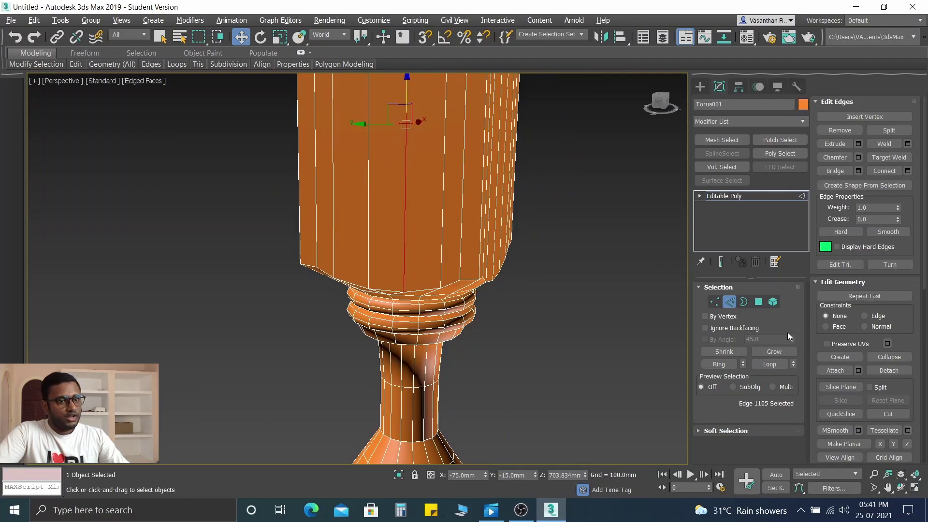
{"action": "left_click", "coordinate": [717, 364]}
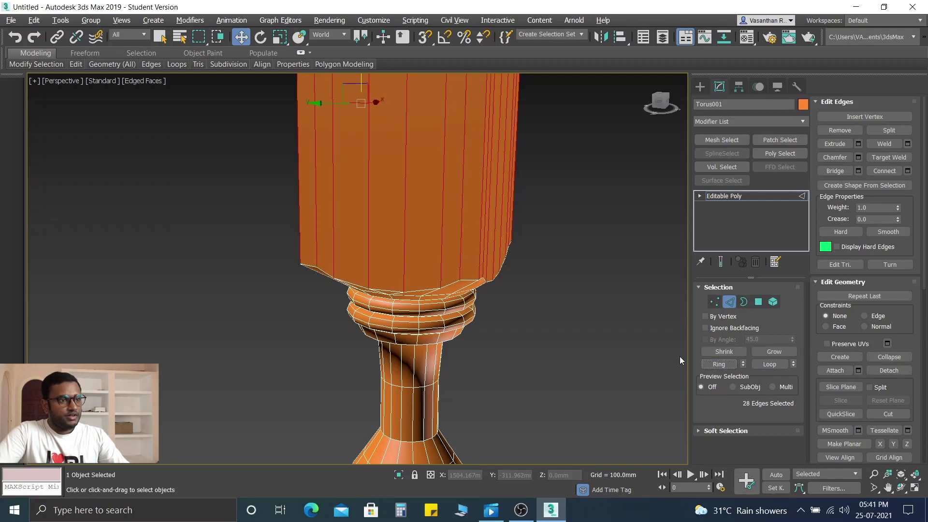
Connect the upper block's vertical edges with 1 segment, pinch 0 and slide 98, placing the loop just above the lower rim
{"action": "left_click", "coordinate": [908, 171]}
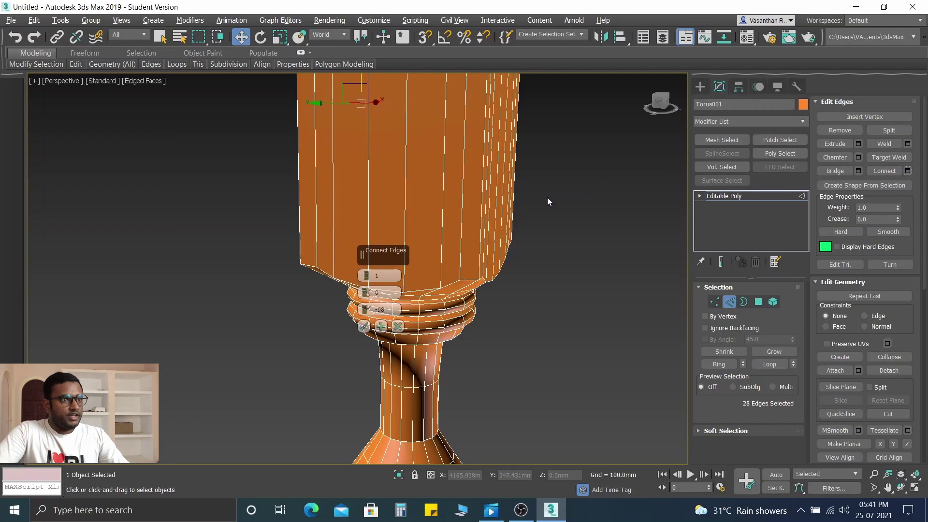
{"action": "scroll", "coordinate": [549, 197], "scroll_direction": "down", "scroll_amount": 4}
{"action": "scroll", "coordinate": [503, 144], "scroll_direction": "up", "scroll_amount": 3}
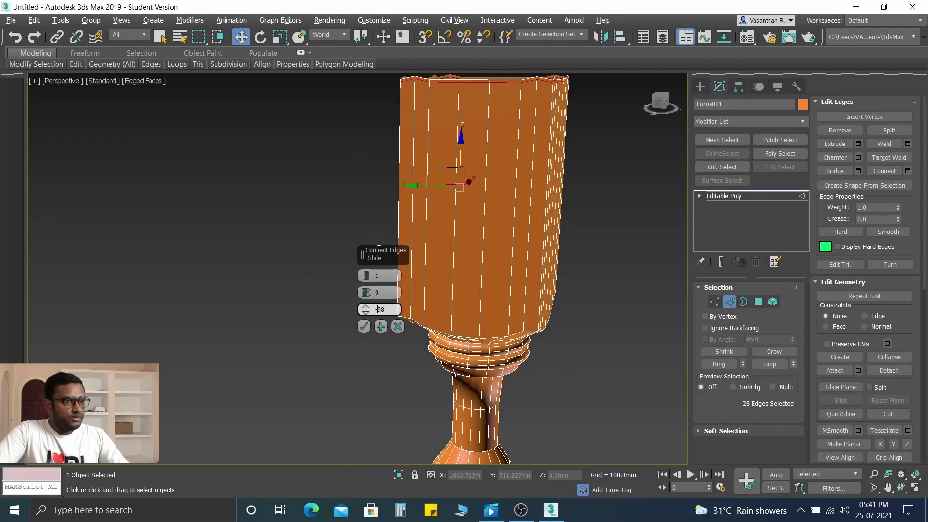
{"action": "left_click_drag", "start_coordinate": [366, 309], "coordinate": [394, 159]}
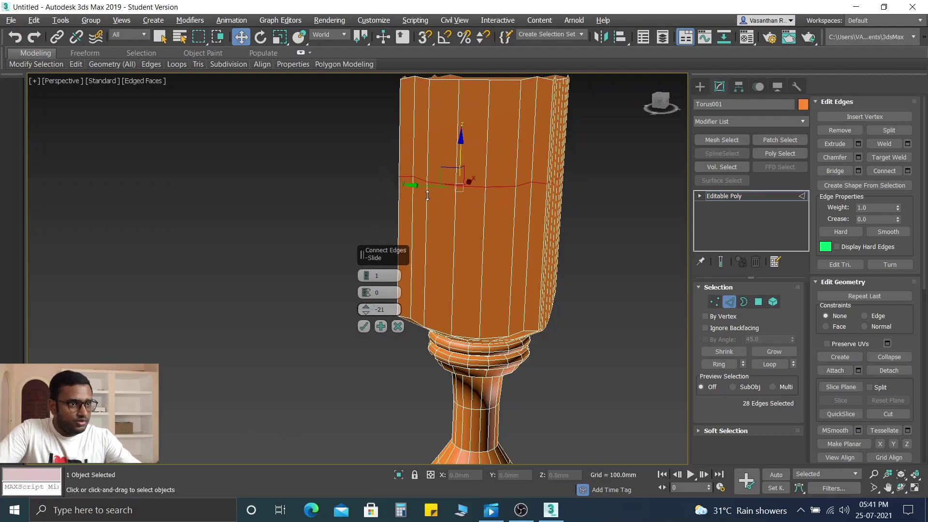
{"action": "scroll", "coordinate": [490, 198], "scroll_direction": "up", "scroll_amount": 3}
{"action": "scroll", "coordinate": [430, 270], "scroll_direction": "down", "scroll_amount": 3}
{"action": "left_click_drag", "start_coordinate": [366, 309], "coordinate": [386, 80]}
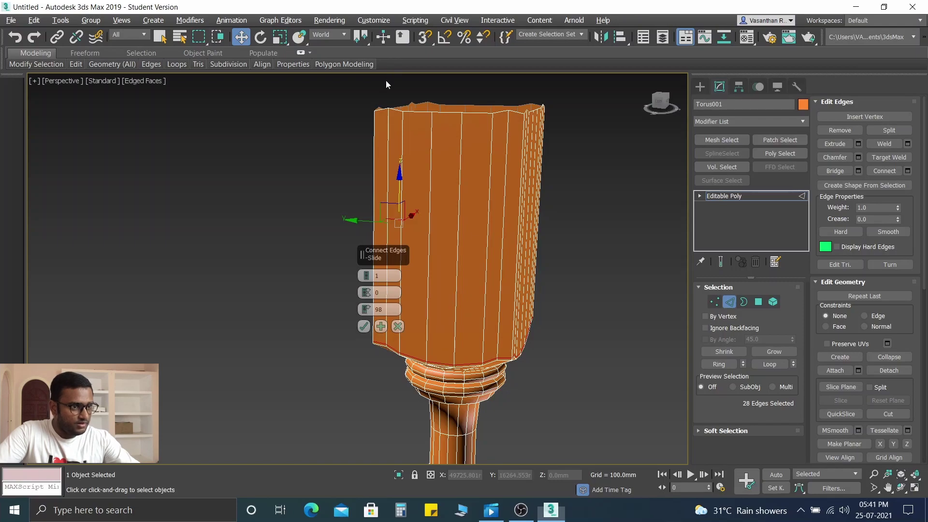
{"action": "left_click", "coordinate": [364, 326]}
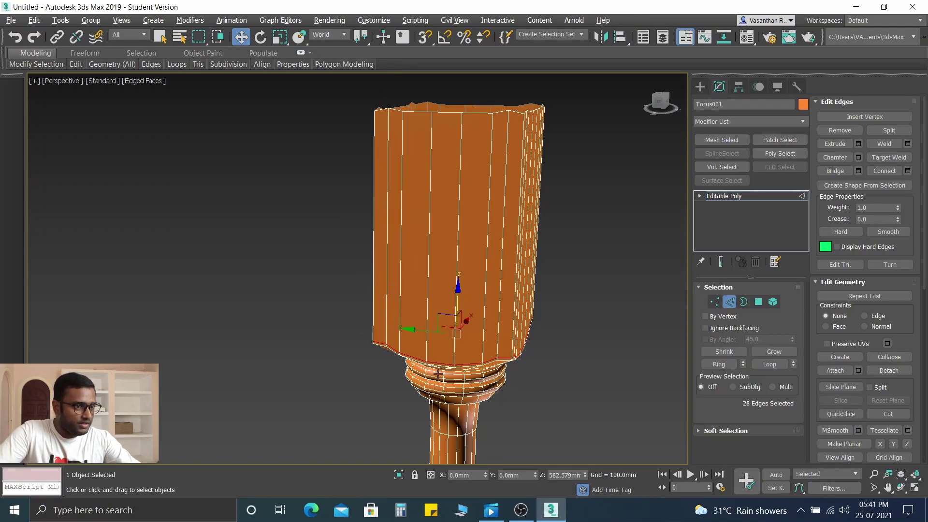
{"action": "scroll", "coordinate": [438, 373], "scroll_direction": "up", "scroll_amount": 4}
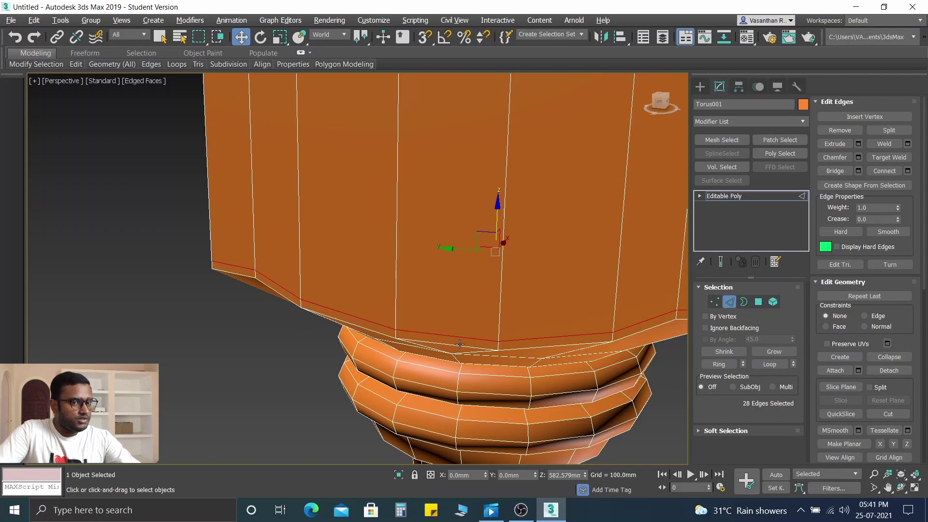
{"action": "scroll", "coordinate": [544, 320], "scroll_direction": "down", "scroll_amount": 6}
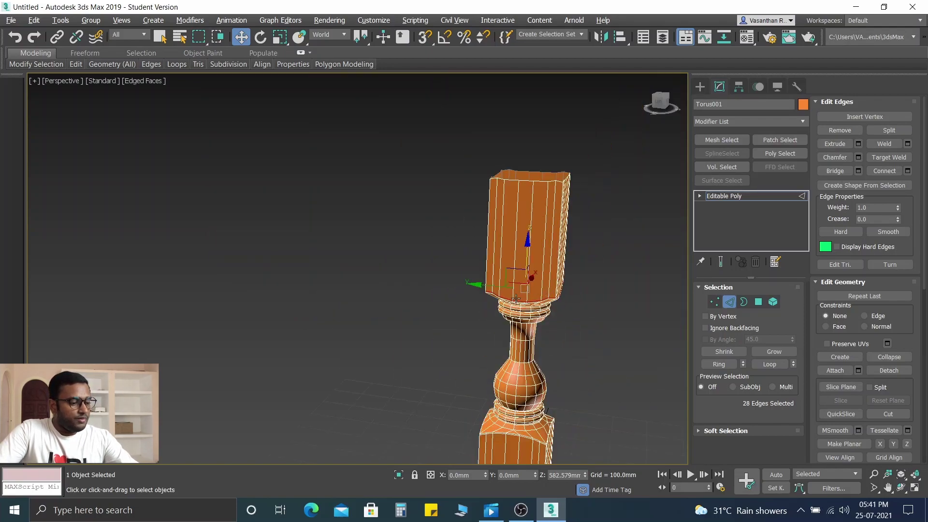
Leave edge editing and apply a TurboSmooth modifier to the whole post
{"action": "middle_click_drag", "start_coordinate": [517, 296], "coordinate": [579, 305], "text": "alt"}
{"action": "scroll", "coordinate": [530, 322], "scroll_direction": "up", "scroll_amount": 3}
{"action": "scroll", "coordinate": [434, 291], "scroll_direction": "down", "scroll_amount": 3}
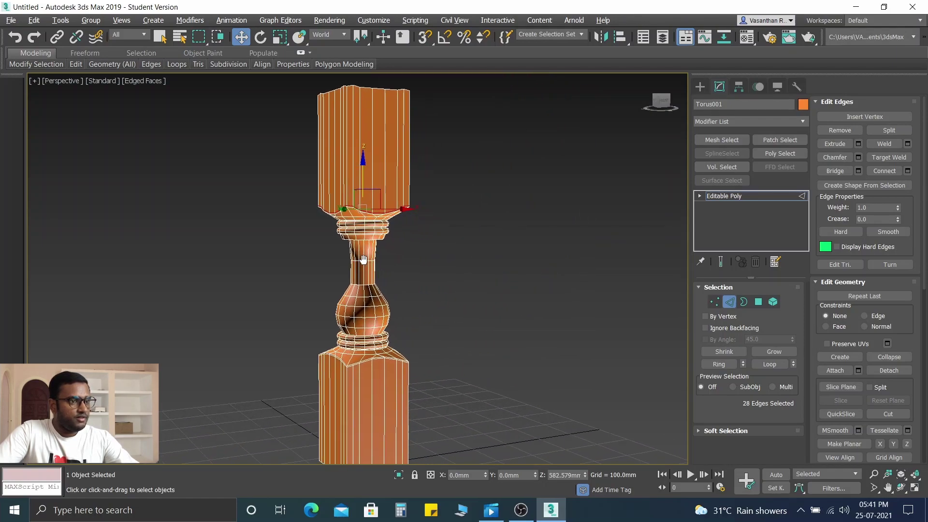
{"action": "left_click", "coordinate": [730, 303]}
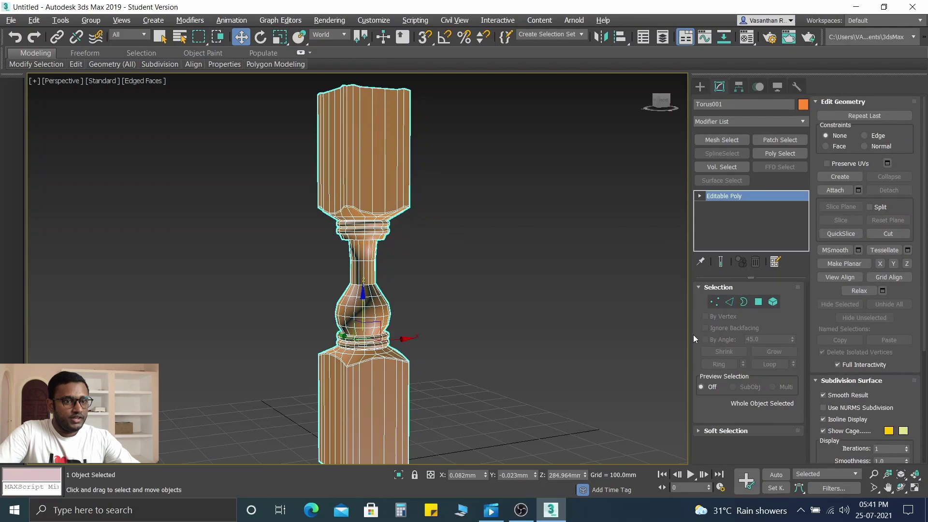
{"action": "left_click", "coordinate": [735, 121]}
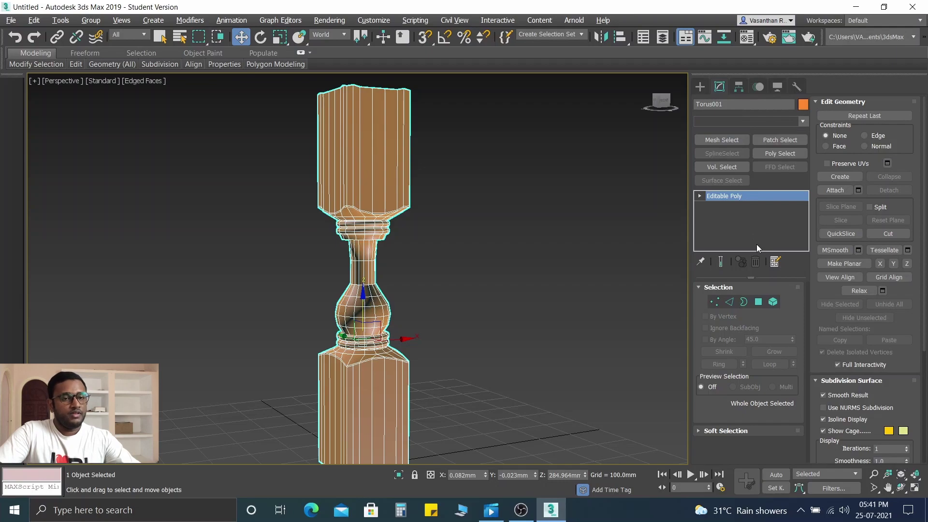
{"action": "scroll", "coordinate": [756, 245], "scroll_direction": "down", "scroll_amount": 4}
{"action": "scroll", "coordinate": [753, 285], "scroll_direction": "down", "scroll_amount": 10}
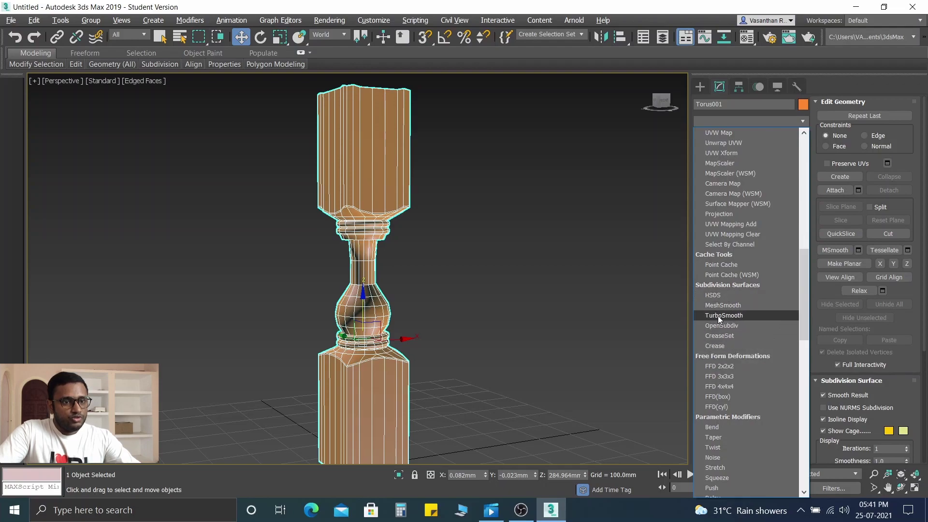
{"action": "left_click", "coordinate": [721, 315]}
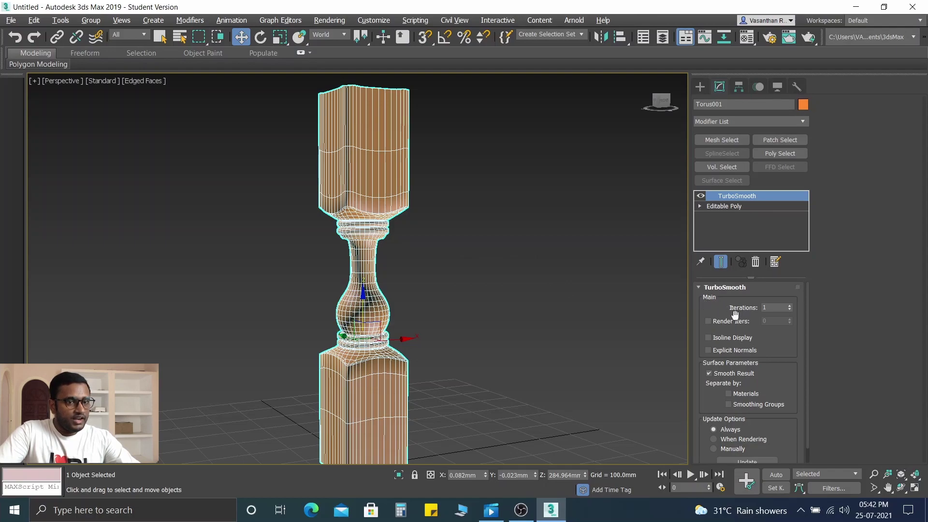
Set the TurboSmooth iterations to 2
{"action": "double_click", "coordinate": [773, 308]}
{"action": "type", "text": "2"}
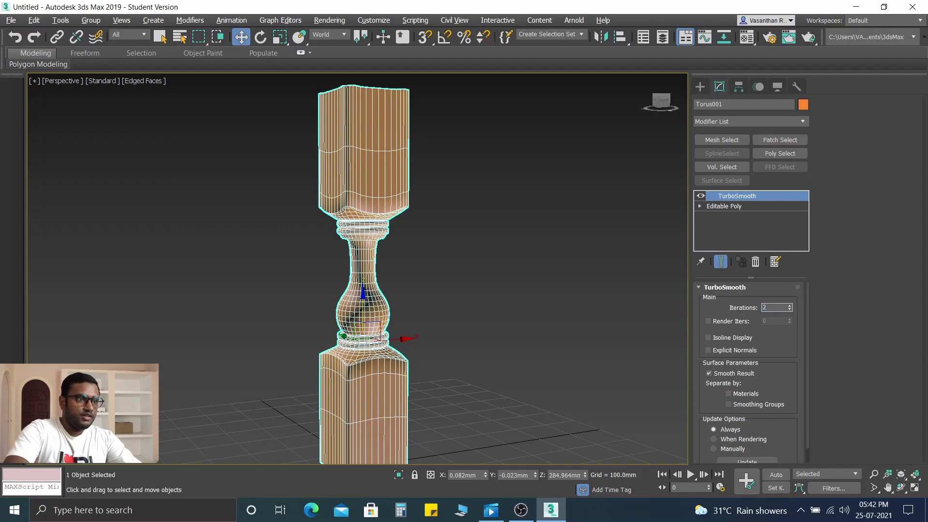
{"action": "key", "text": "Return"}
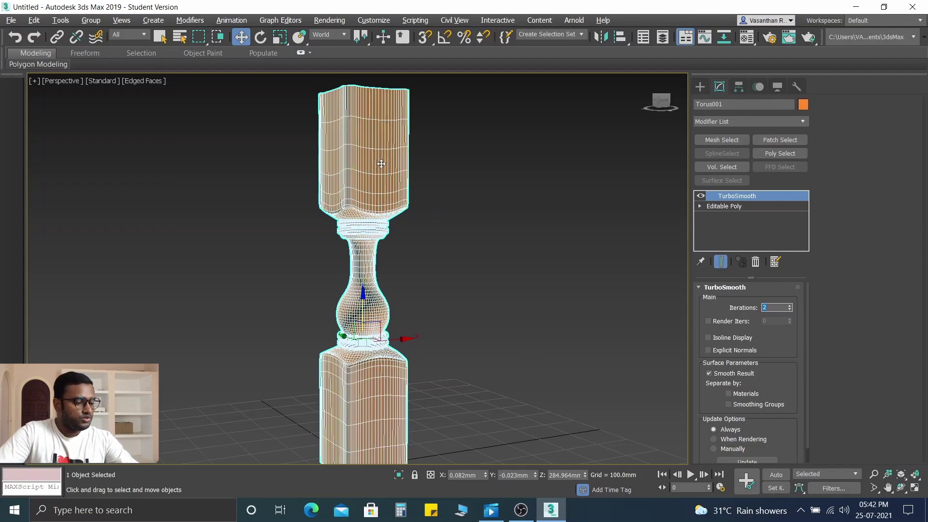
{"action": "middle_click_drag", "start_coordinate": [400, 209], "coordinate": [433, 225], "text": "alt"}
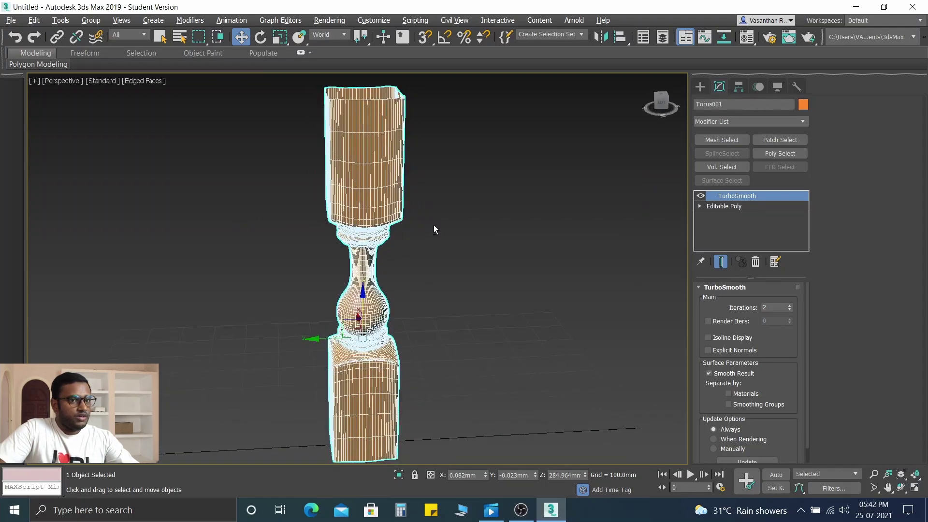
Deselect the post and turn off the Edged Faces display in the perspective viewport
{"action": "left_click", "coordinate": [572, 213]}
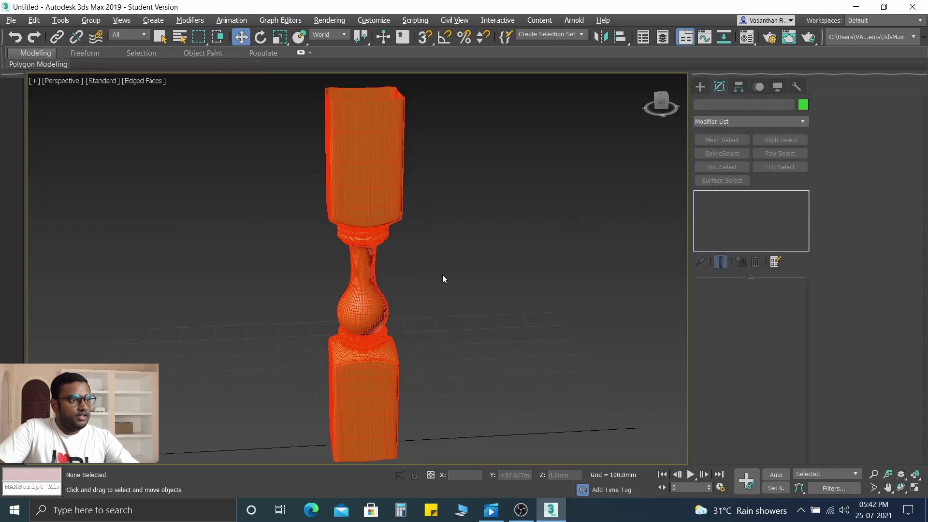
{"action": "left_click", "coordinate": [140, 80]}
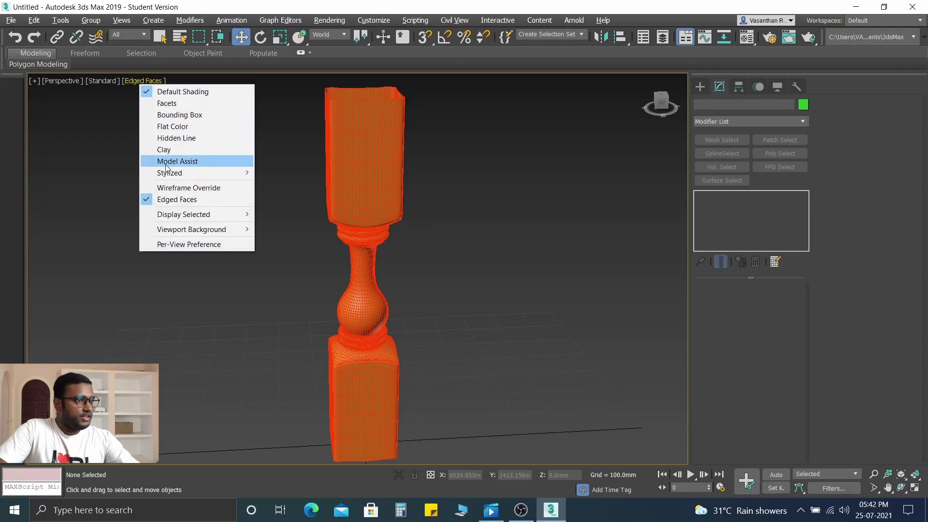
{"action": "left_click", "coordinate": [176, 201]}
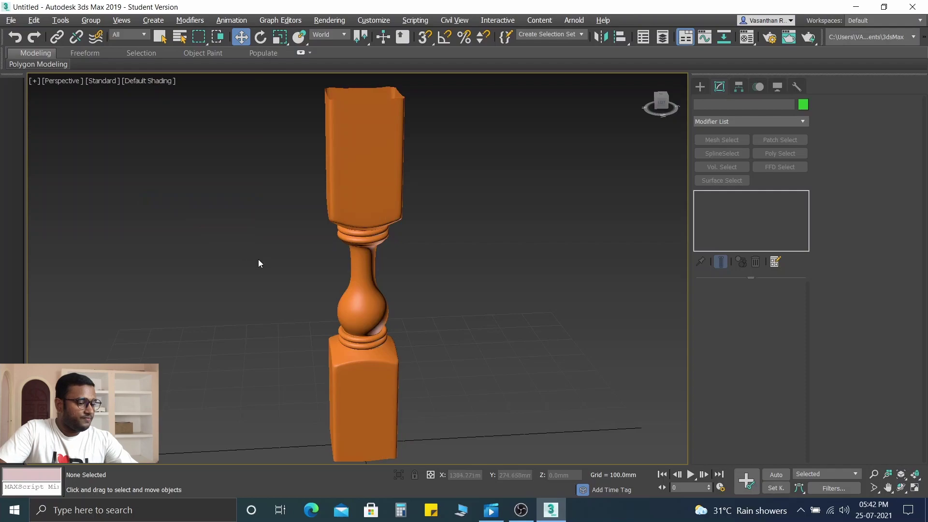
Examine the smoothed post's collars, neck and block corners up close and from several sides
{"action": "mouse_move", "coordinate": [251, 261]}
{"action": "middle_mouse_down", "text": "alt"}
{"action": "mouse_move", "coordinate": [318, 256]}
{"action": "mouse_move", "coordinate": [417, 222]}
{"action": "mouse_move", "coordinate": [443, 244]}
{"action": "mouse_move", "coordinate": [327, 246]}
{"action": "mouse_move", "coordinate": [371, 204]}
{"action": "middle_mouse_up", "text": "alt"}
{"action": "scroll", "coordinate": [327, 245], "scroll_direction": "up", "scroll_amount": 3}
{"action": "scroll", "coordinate": [333, 273], "scroll_direction": "up", "scroll_amount": 3}
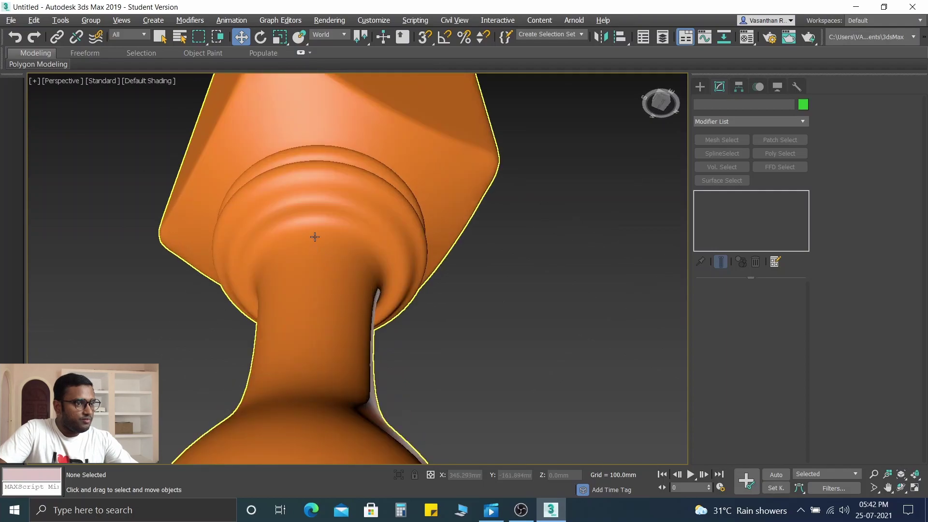
{"action": "middle_click_drag", "start_coordinate": [310, 234], "coordinate": [316, 309], "text": "alt"}
{"action": "scroll", "coordinate": [394, 232], "scroll_direction": "down", "scroll_amount": 6}
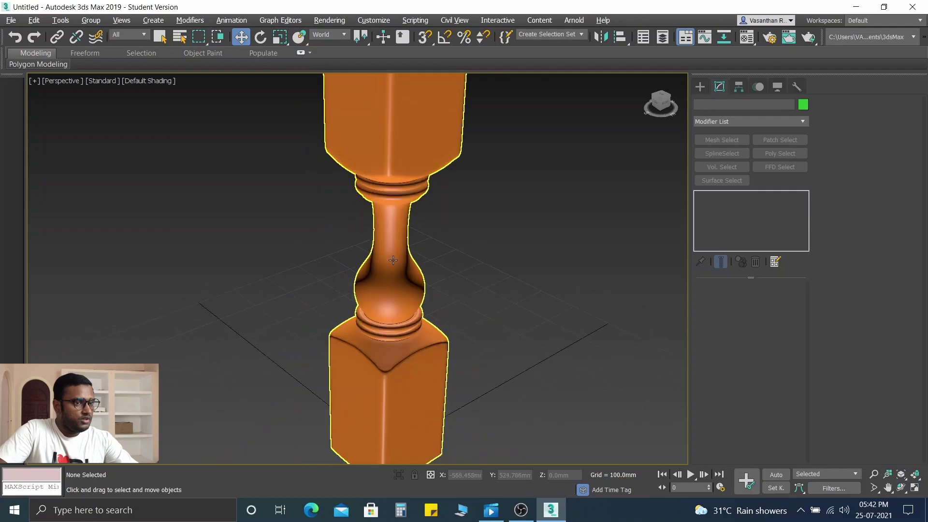
{"action": "scroll", "coordinate": [427, 232], "scroll_direction": "down", "scroll_amount": 6}
{"action": "middle_click_drag", "start_coordinate": [382, 242], "coordinate": [182, 244], "text": "alt"}
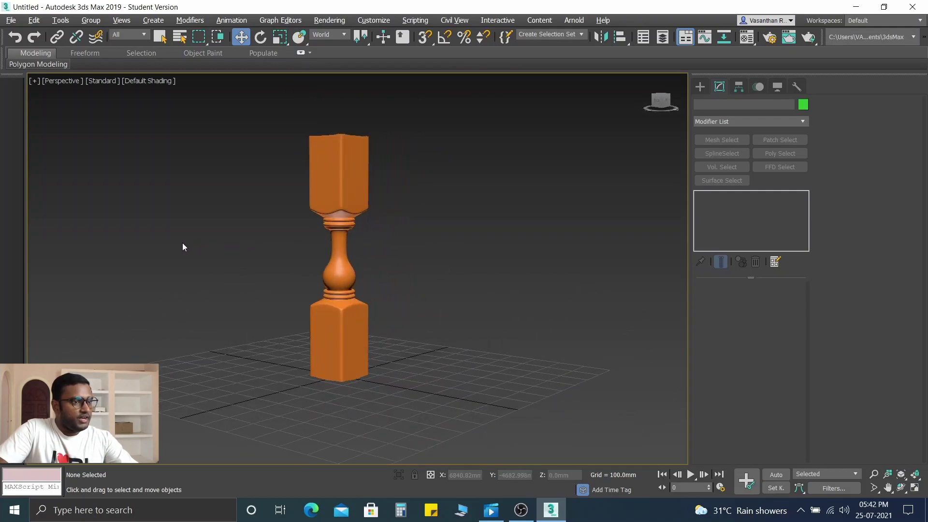
{"action": "middle_click_drag", "start_coordinate": [320, 255], "coordinate": [363, 261]}
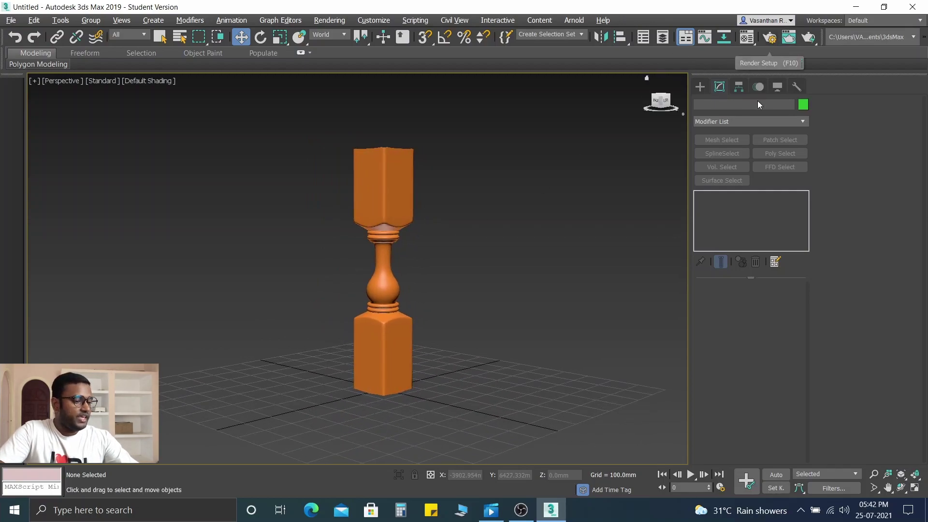
Render the perspective view with the ART Renderer, and close the render setup and the rendered image
{"action": "left_click", "coordinate": [771, 39]}
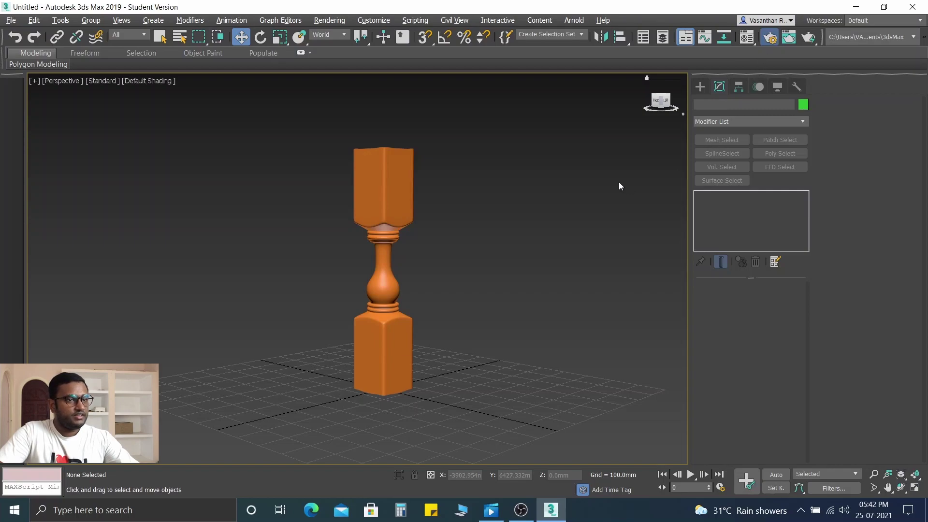
{"action": "left_click", "coordinate": [660, 63]}
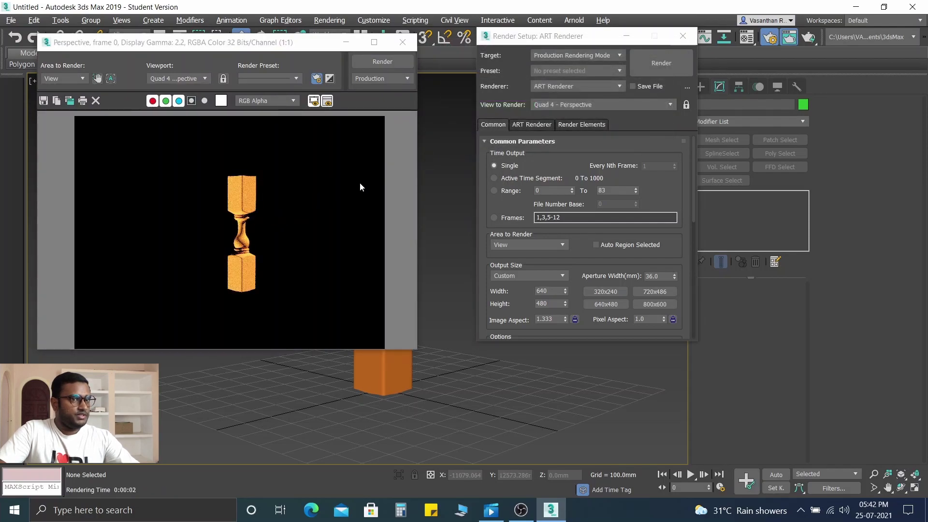
{"action": "left_click", "coordinate": [683, 37]}
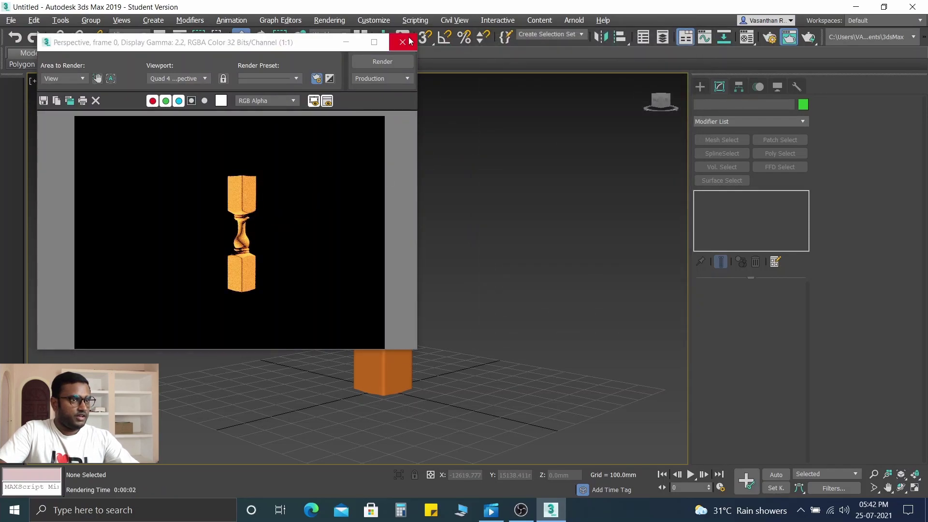
{"action": "left_click", "coordinate": [409, 41]}
Render a closer perspective view of the post, keeping ART Renderer and the 640 by 480 output size
{"action": "scroll", "coordinate": [408, 277], "scroll_direction": "up", "scroll_amount": 3}
{"action": "left_click", "coordinate": [770, 39]}
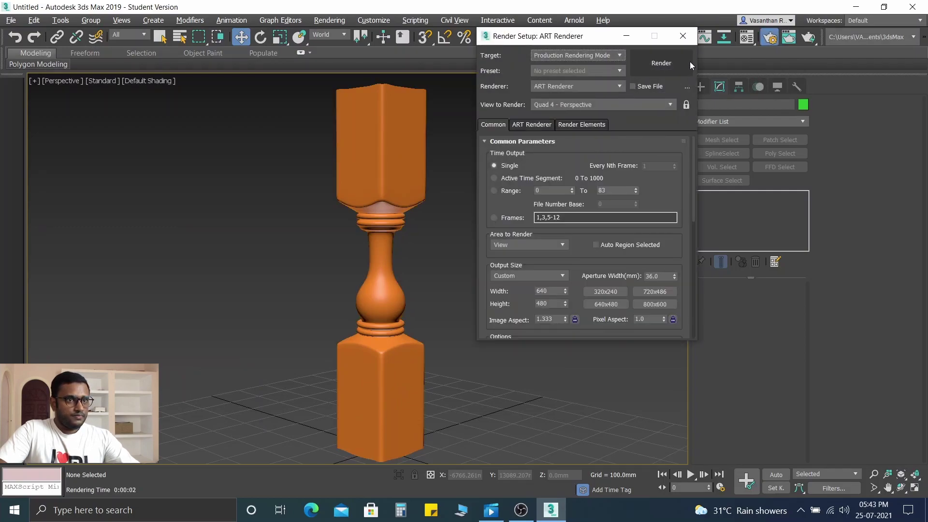
{"action": "left_click", "coordinate": [601, 86]}
{"action": "left_click", "coordinate": [601, 85]}
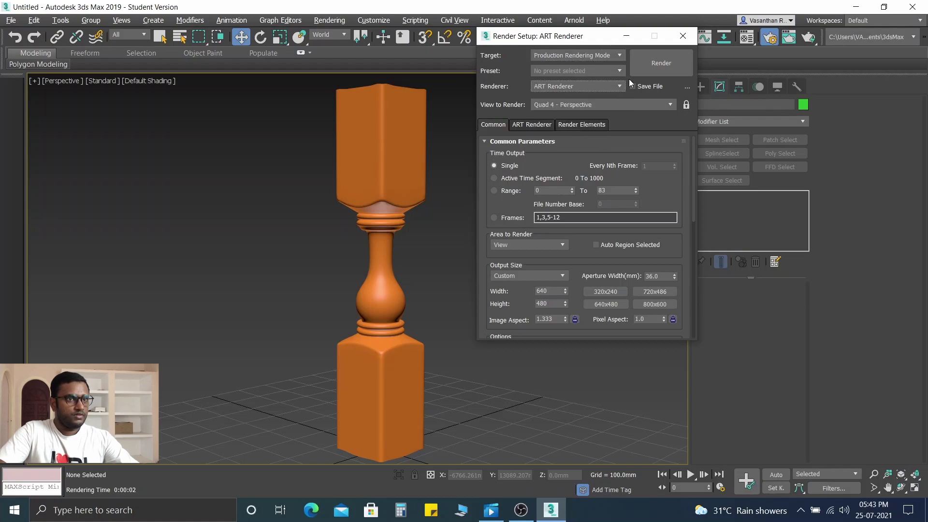
{"action": "left_click", "coordinate": [650, 66]}
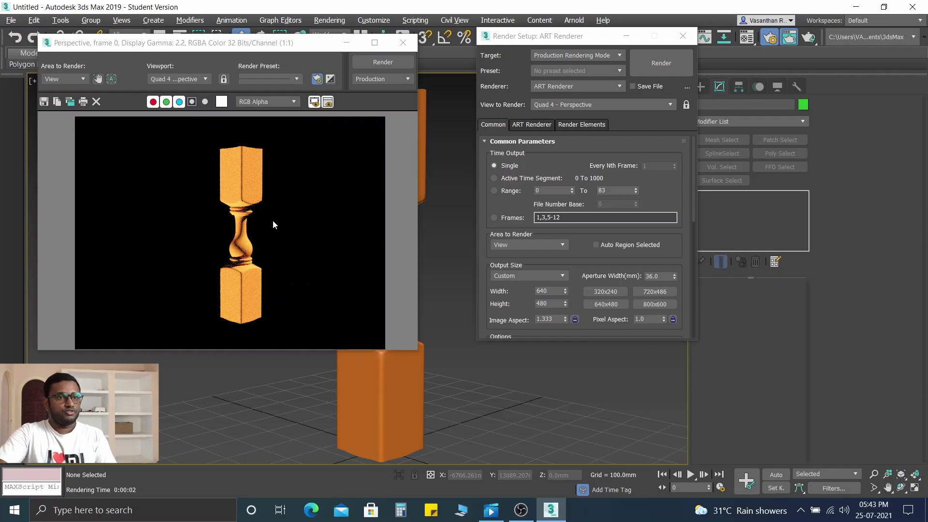
Close the render setup and compare the rendered image with the post in the viewport
{"action": "left_click", "coordinate": [681, 33]}
{"action": "left_click", "coordinate": [680, 33]}
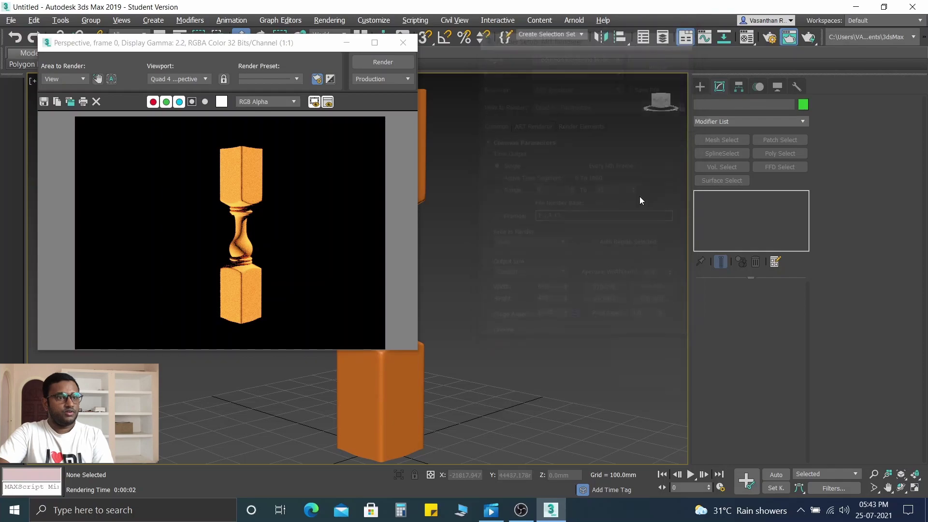
{"action": "scroll", "coordinate": [511, 206], "scroll_direction": "down", "scroll_amount": 3}
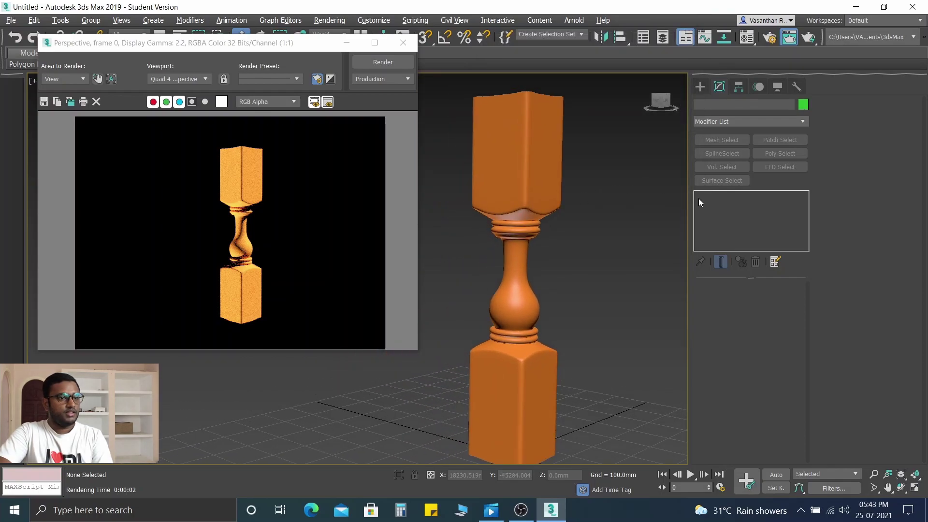
{"action": "middle_click_drag", "start_coordinate": [457, 257], "coordinate": [439, 238]}
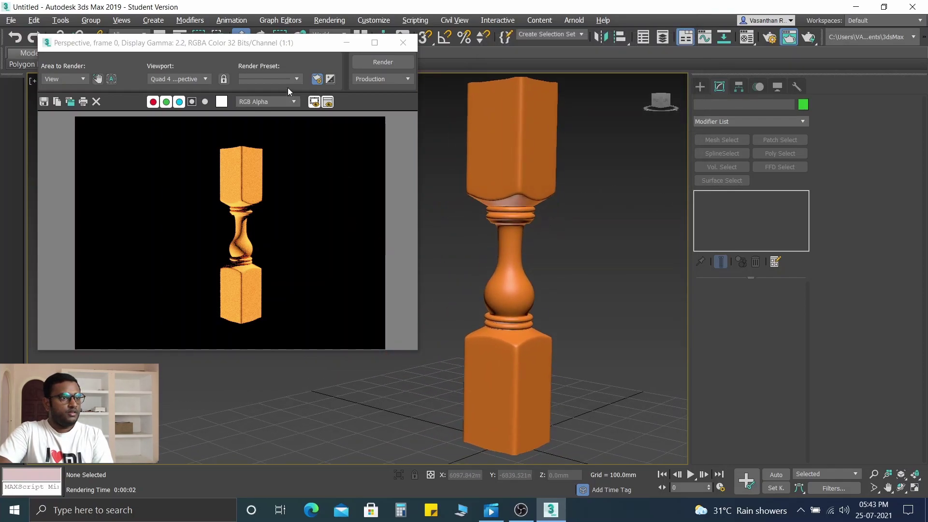
Reposition the rendered image and inspect the post's upper block, collars and neck in it up close
{"action": "left_click_drag", "start_coordinate": [276, 49], "coordinate": [276, 104]}
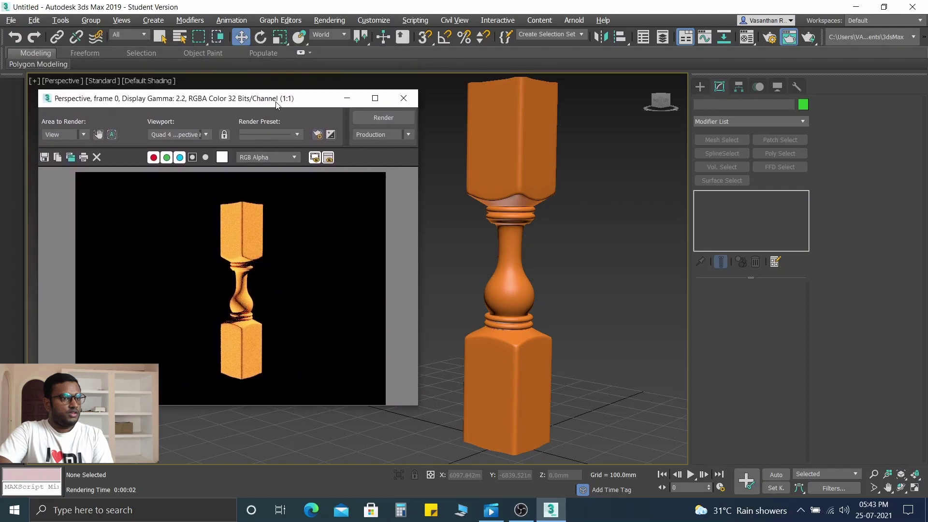
{"action": "mouse_move", "coordinate": [632, 308]}
{"action": "middle_mouse_down"}
{"action": "mouse_move", "coordinate": [601, 307]}
{"action": "mouse_move", "coordinate": [616, 321]}
{"action": "mouse_move", "coordinate": [621, 314]}
{"action": "middle_mouse_up"}
{"action": "scroll", "coordinate": [218, 298], "scroll_direction": "up", "scroll_amount": 1}
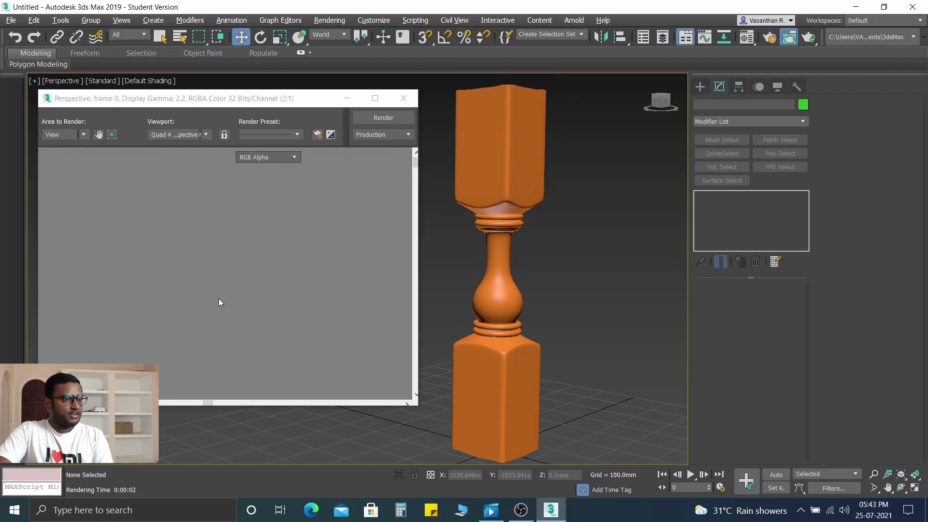
{"action": "scroll", "coordinate": [272, 320], "scroll_direction": "down", "scroll_amount": 1}
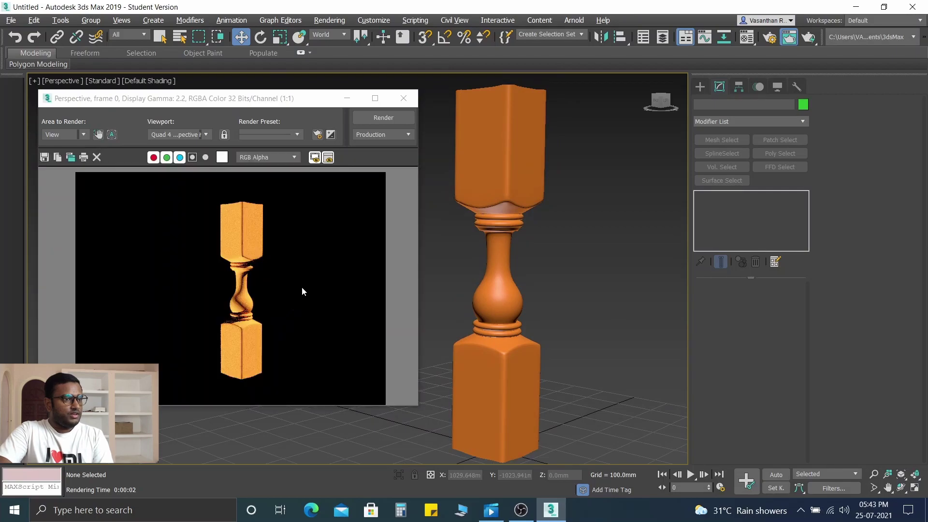
{"action": "scroll", "coordinate": [231, 257], "scroll_direction": "up", "scroll_amount": 2}
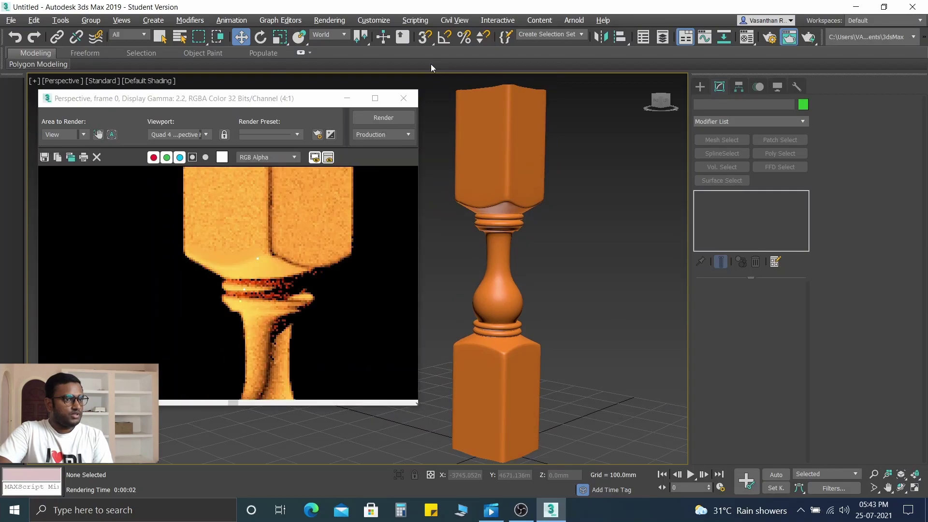
Render the perspective view again from the rendered image, examine the collars and neck, and close the image
{"action": "left_click", "coordinate": [385, 118]}
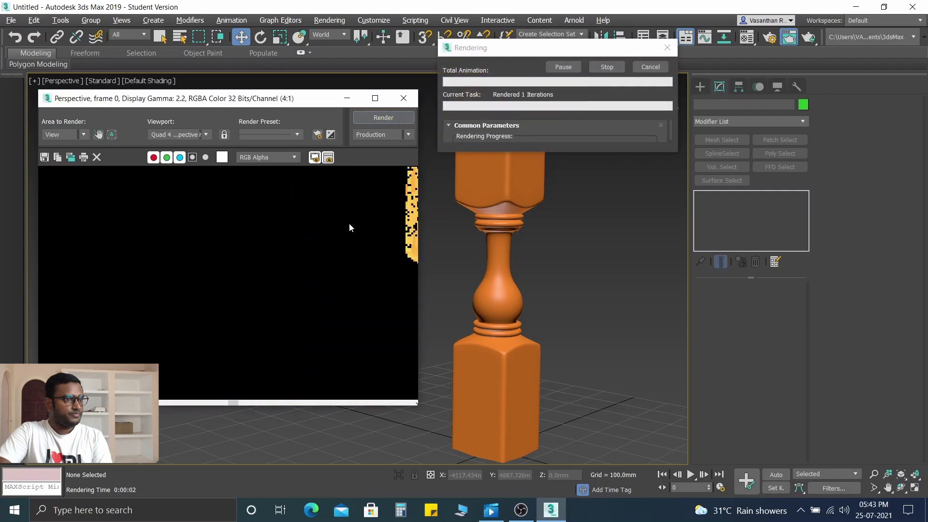
{"action": "scroll", "coordinate": [367, 252], "scroll_direction": "down", "scroll_amount": 2}
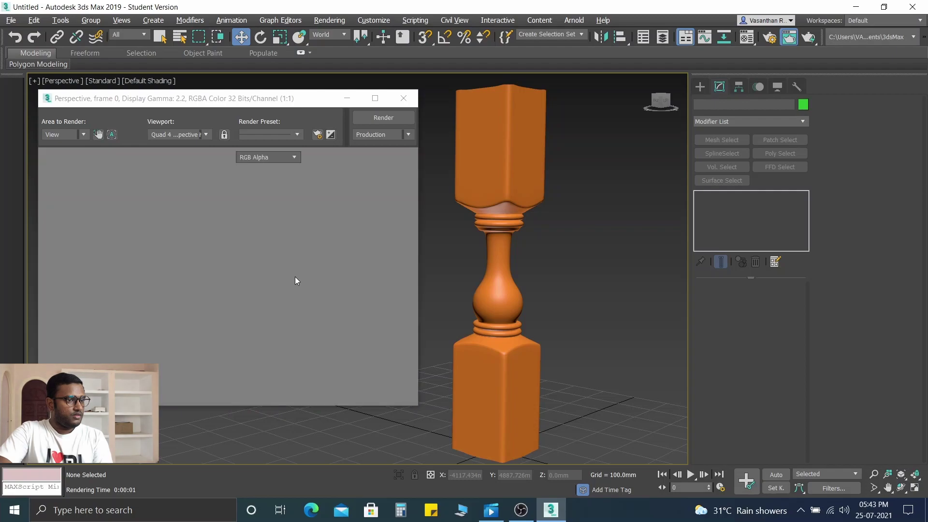
{"action": "scroll", "coordinate": [285, 270], "scroll_direction": "up", "scroll_amount": 1}
{"action": "middle_click_drag", "start_coordinate": [295, 266], "coordinate": [214, 260]}
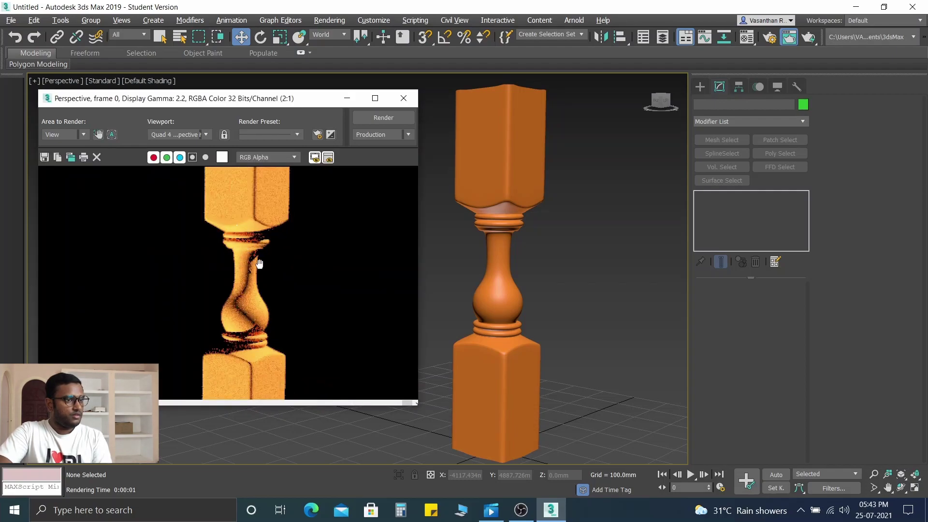
{"action": "scroll", "coordinate": [242, 247], "scroll_direction": "down", "scroll_amount": 1}
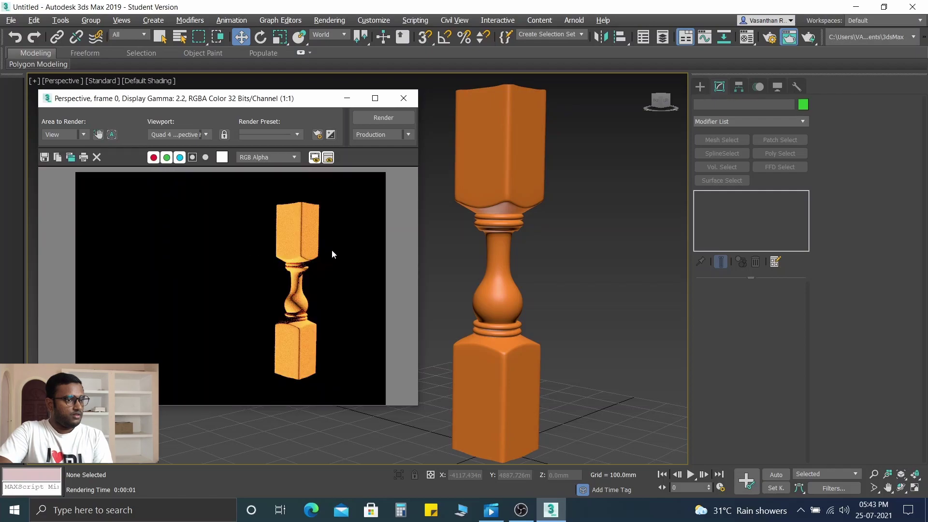
{"action": "left_click", "coordinate": [404, 98]}
Render the perspective view of the whole post with ART Renderer at 640 by 480, and close the render setup
{"action": "left_click", "coordinate": [484, 178]}
{"action": "left_click", "coordinate": [378, 193]}
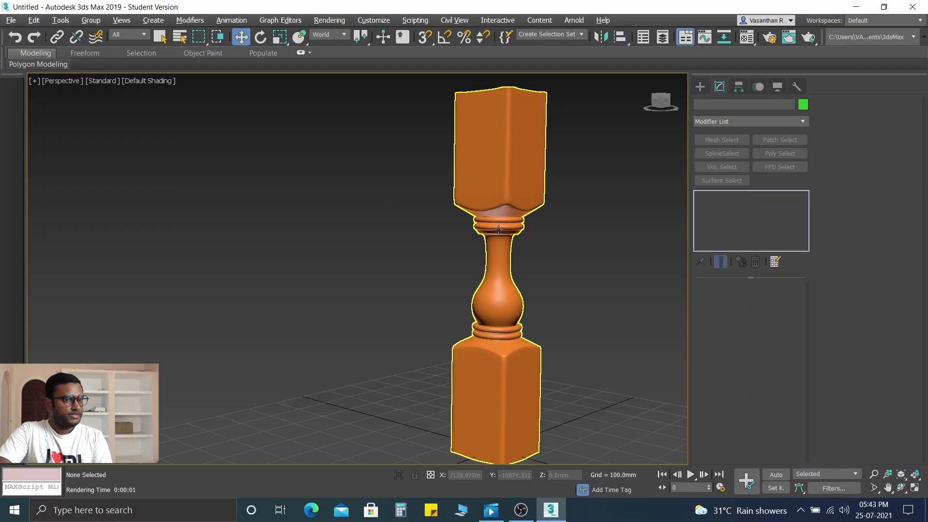
{"action": "middle_click_drag", "start_coordinate": [490, 245], "coordinate": [343, 248]}
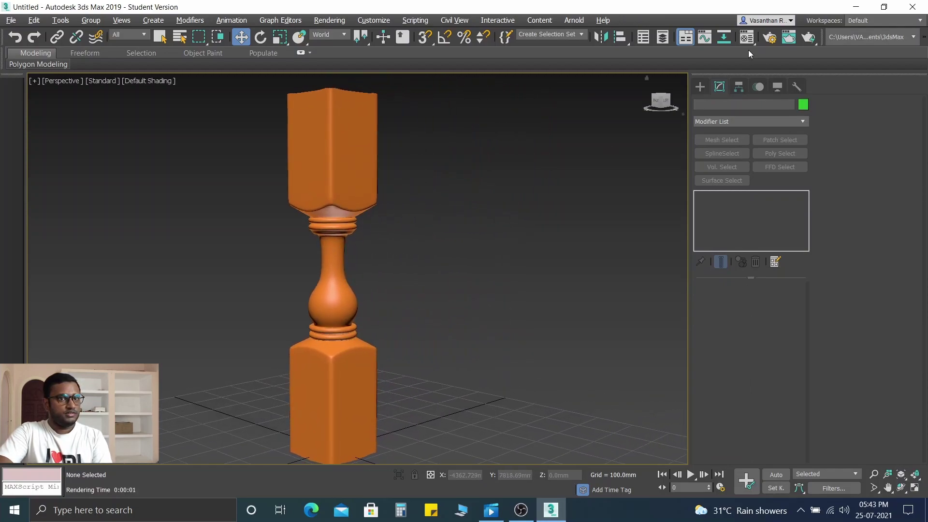
{"action": "left_click", "coordinate": [771, 40]}
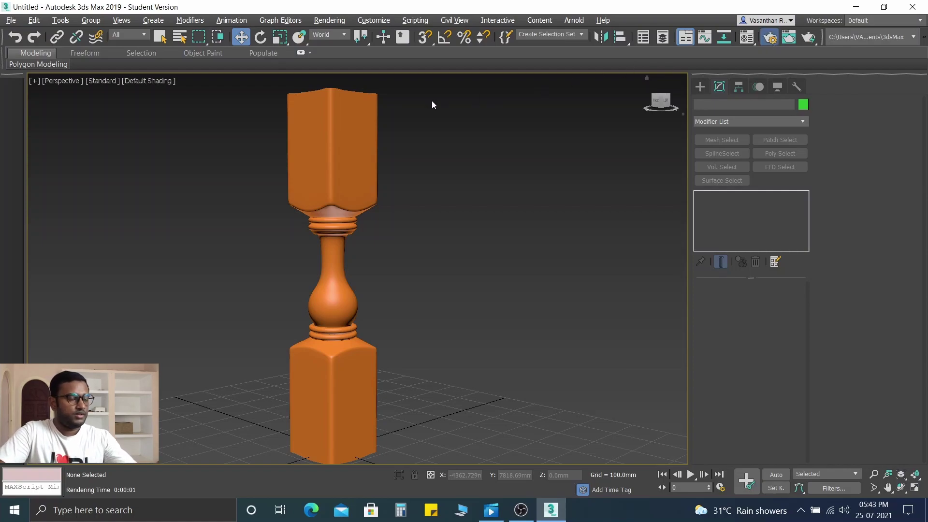
{"action": "left_click", "coordinate": [639, 63]}
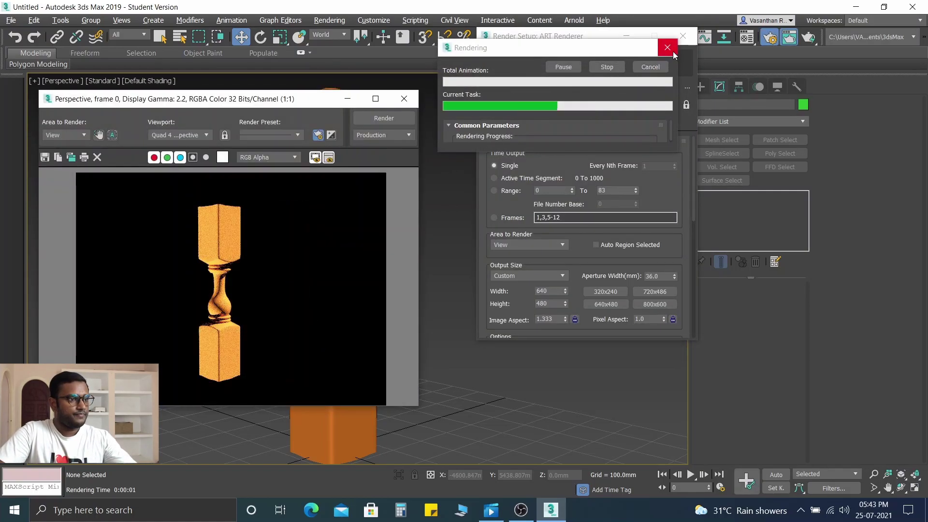
{"action": "left_click", "coordinate": [681, 37]}
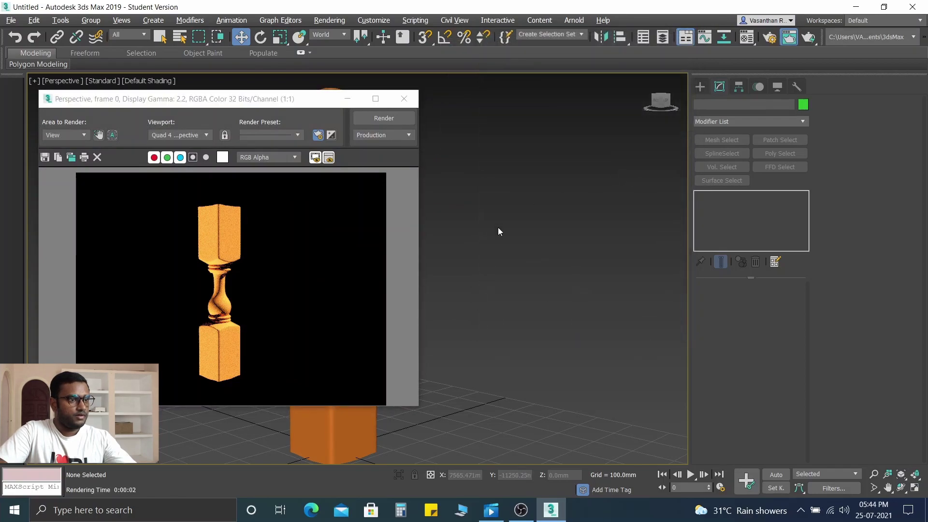
Examine the post's blocks, collars and neck in the viewport alongside the new rendered image
{"action": "scroll", "coordinate": [498, 227], "scroll_direction": "up", "scroll_amount": 5}
{"action": "middle_click_drag", "start_coordinate": [621, 199], "coordinate": [652, 222]}
{"action": "scroll", "coordinate": [652, 223], "scroll_direction": "up", "scroll_amount": 4}
{"action": "scroll", "coordinate": [572, 226], "scroll_direction": "down", "scroll_amount": 5}
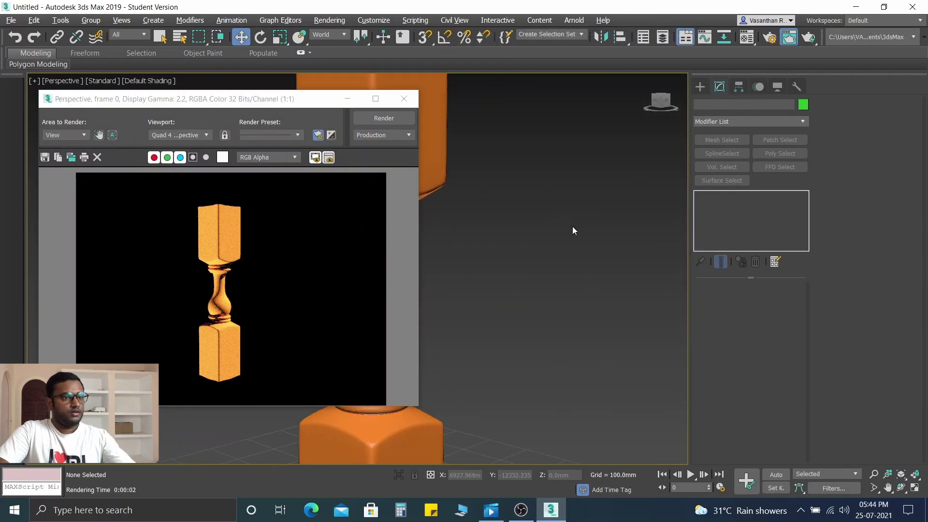
{"action": "scroll", "coordinate": [533, 228], "scroll_direction": "up", "scroll_amount": 1}
{"action": "middle_click_drag", "start_coordinate": [532, 233], "coordinate": [581, 243]}
{"action": "scroll", "coordinate": [576, 234], "scroll_direction": "up", "scroll_amount": 3}
{"action": "scroll", "coordinate": [575, 233], "scroll_direction": "down", "scroll_amount": 3}
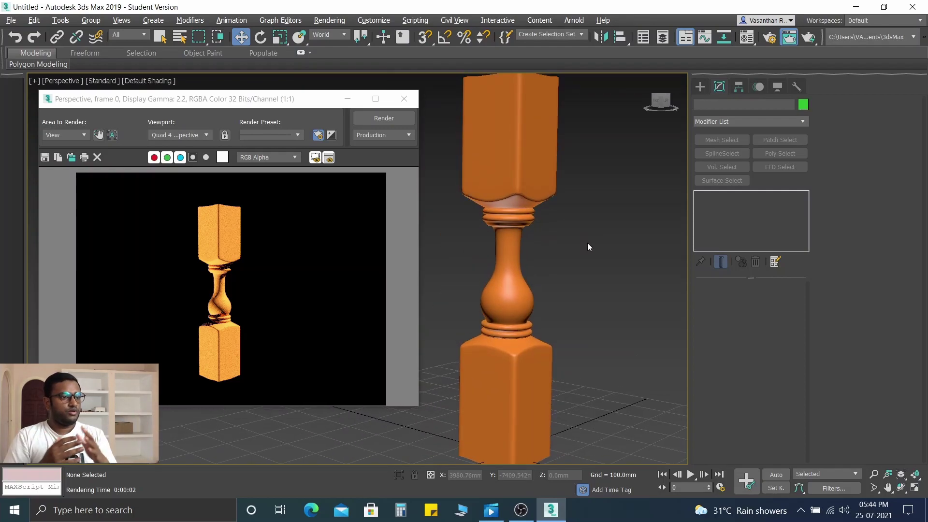